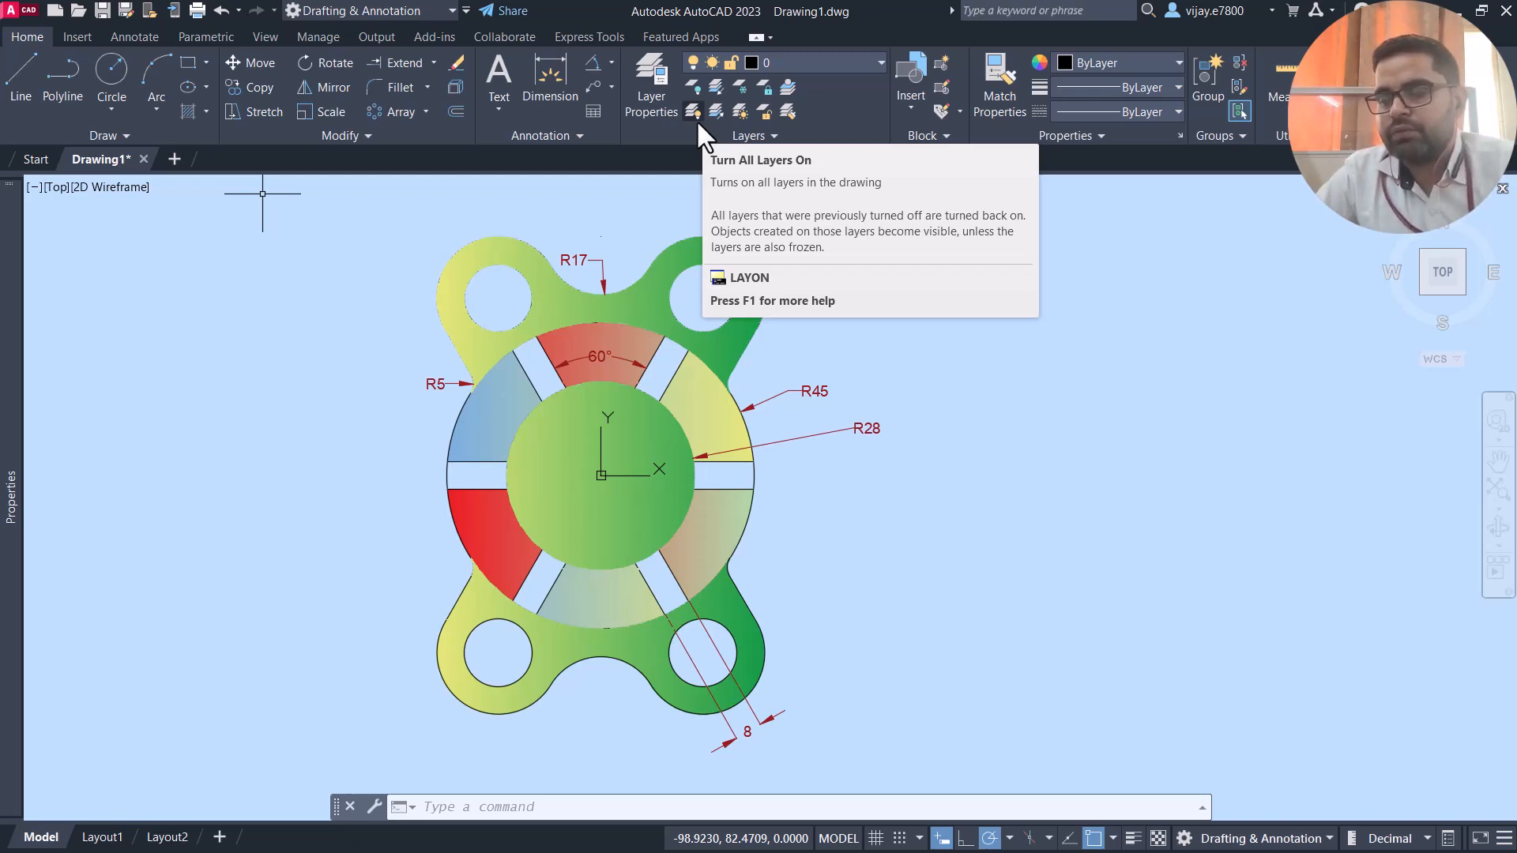
{"action": "left_click", "coordinate": [695, 120]}
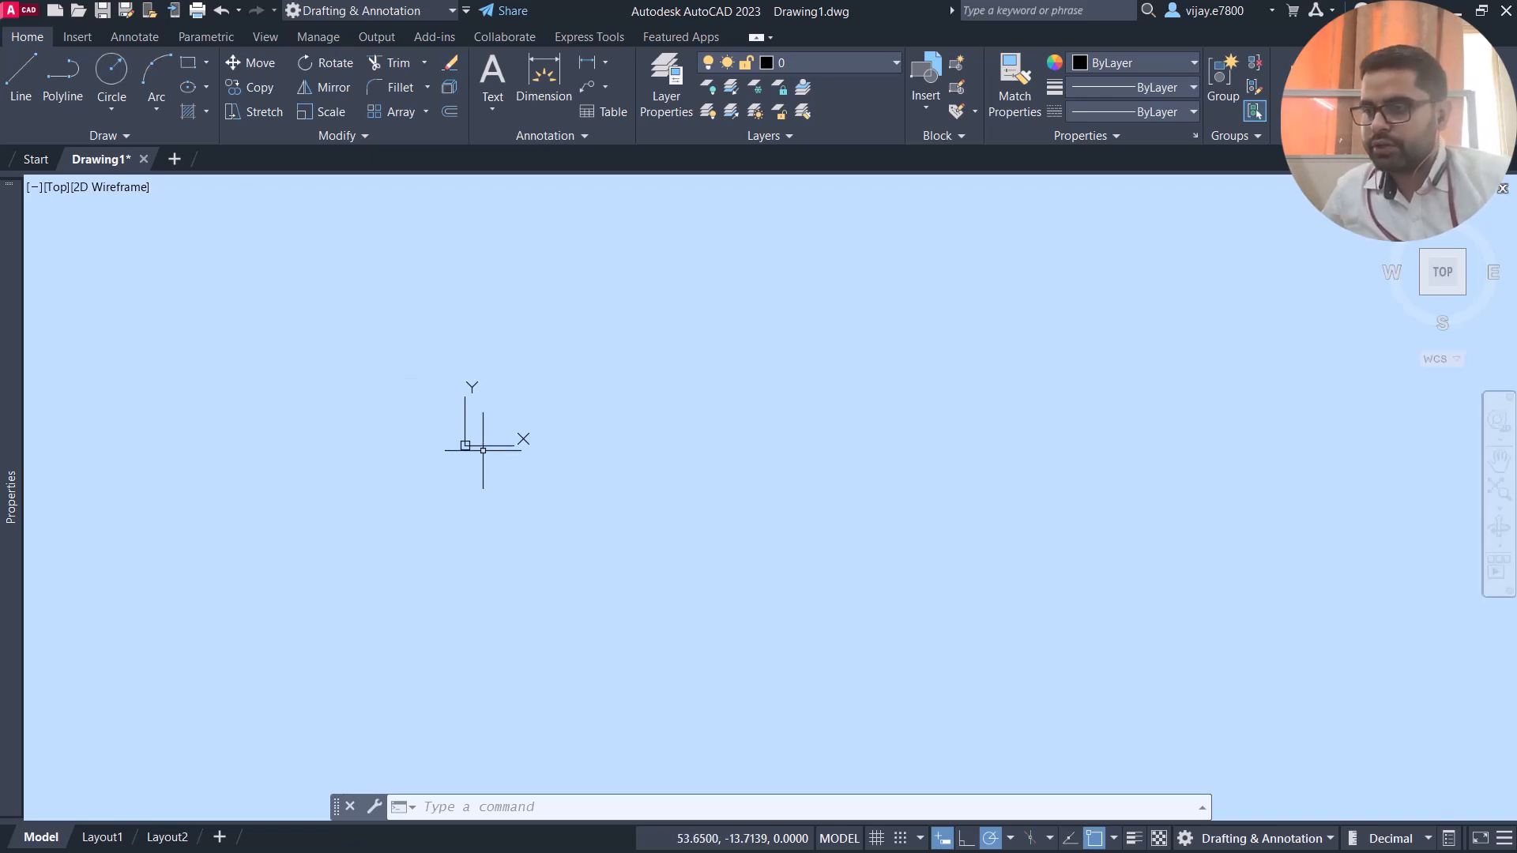
{"action": "type", "text": "0"}
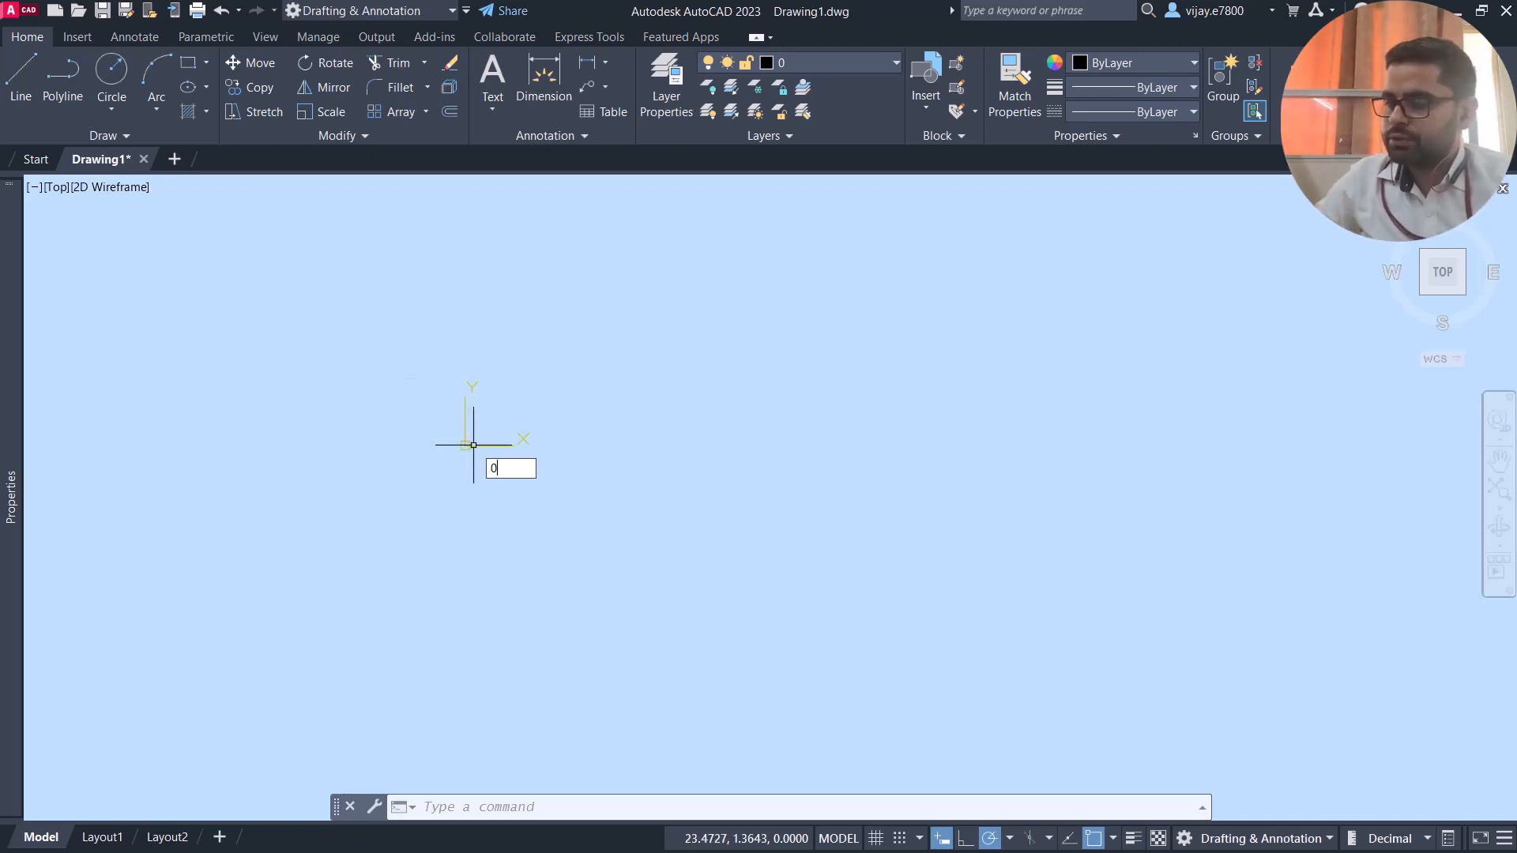
{"action": "type", "text": ",0"}
{"action": "key", "text": "Return"}
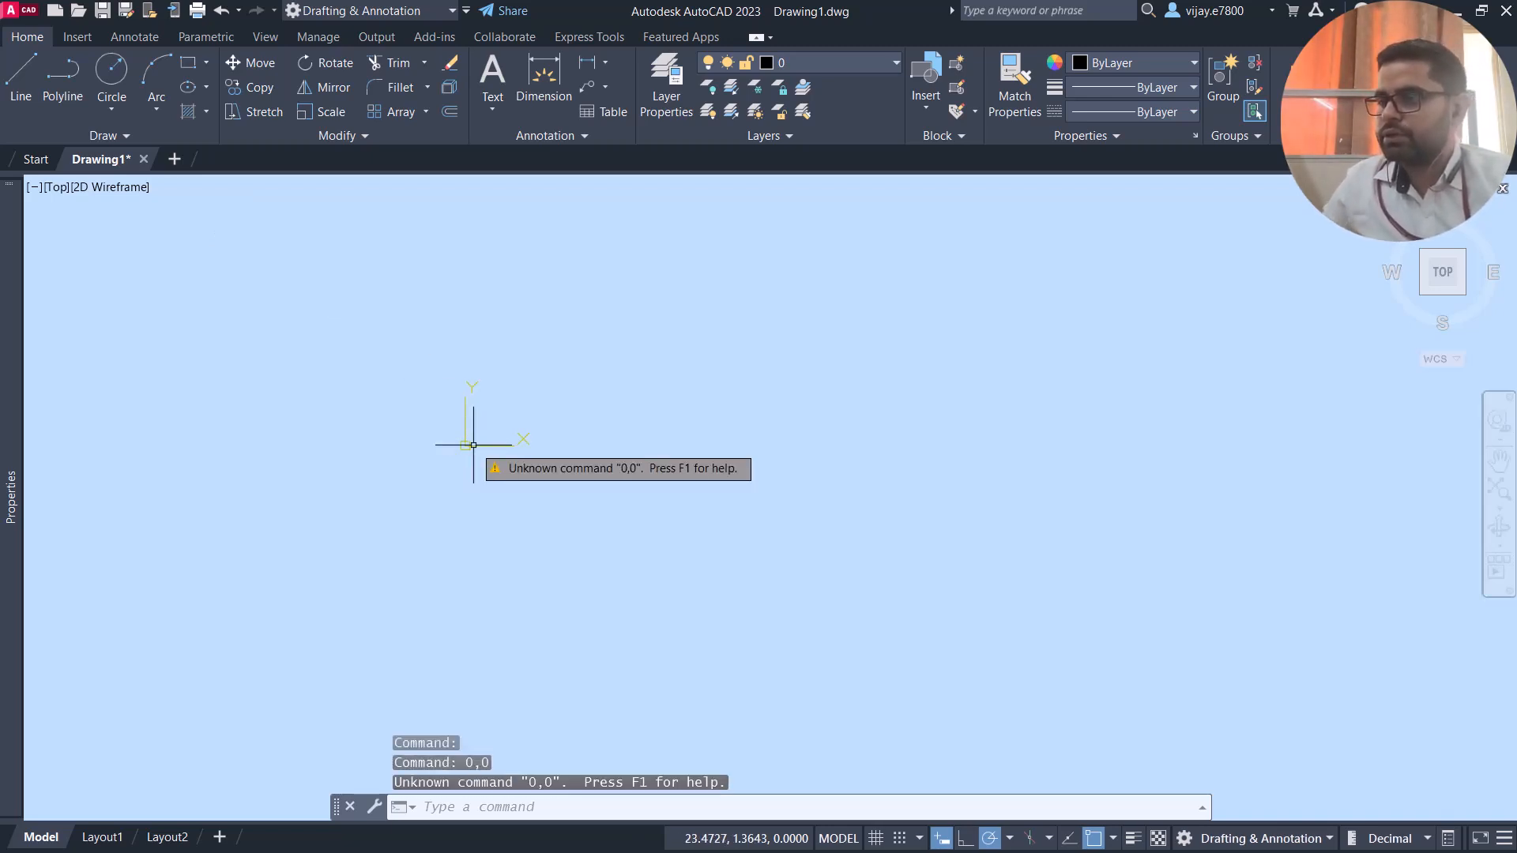
Draw a circle of radius 27.5 centred on the origin at 0,0
{"action": "left_click", "coordinate": [113, 66]}
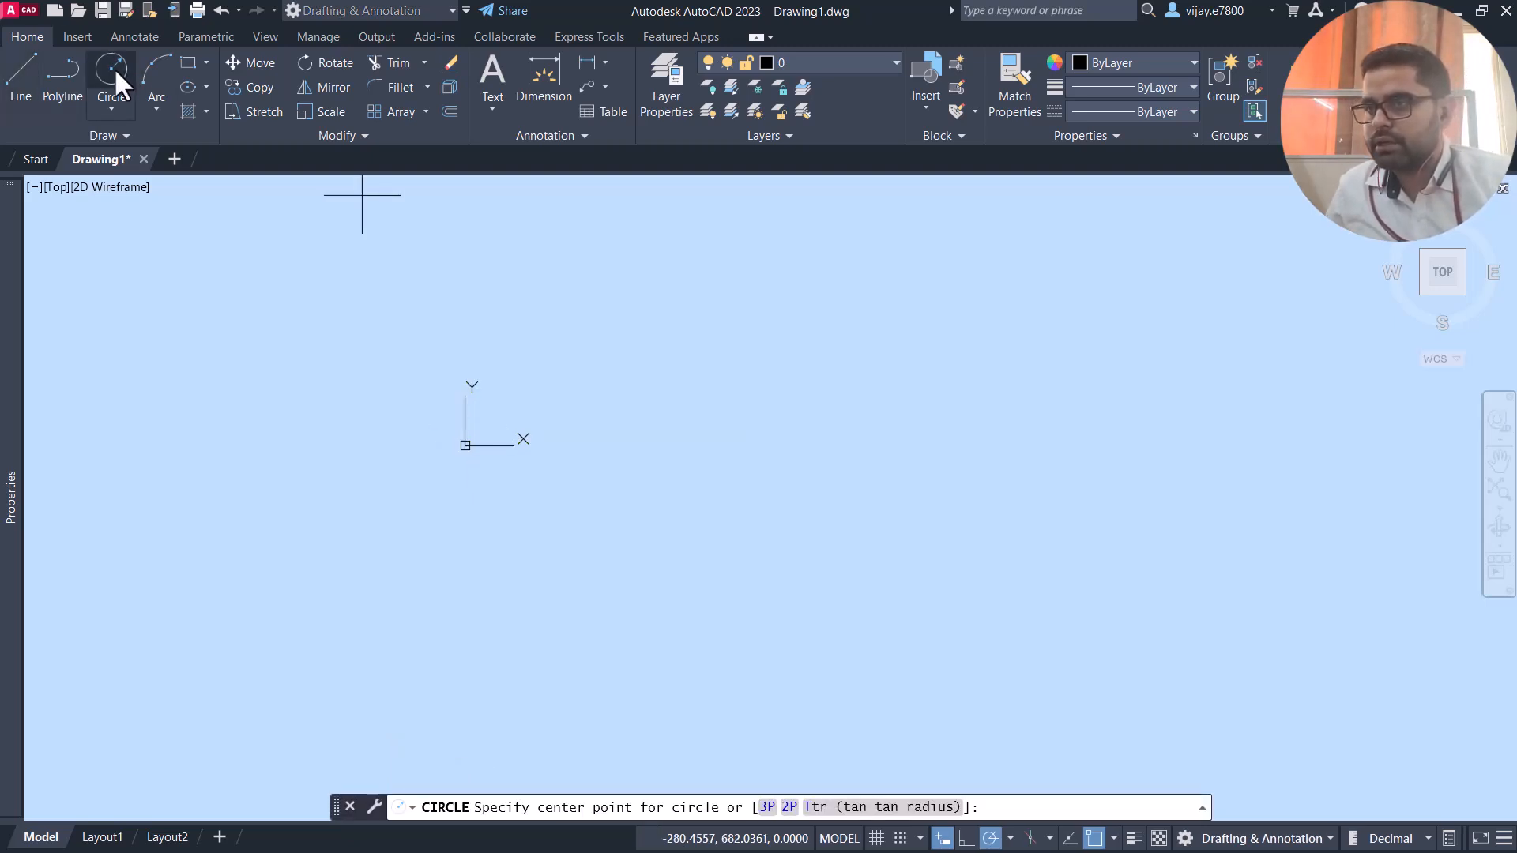
{"action": "type", "text": "0,0"}
{"action": "key", "text": "Return"}
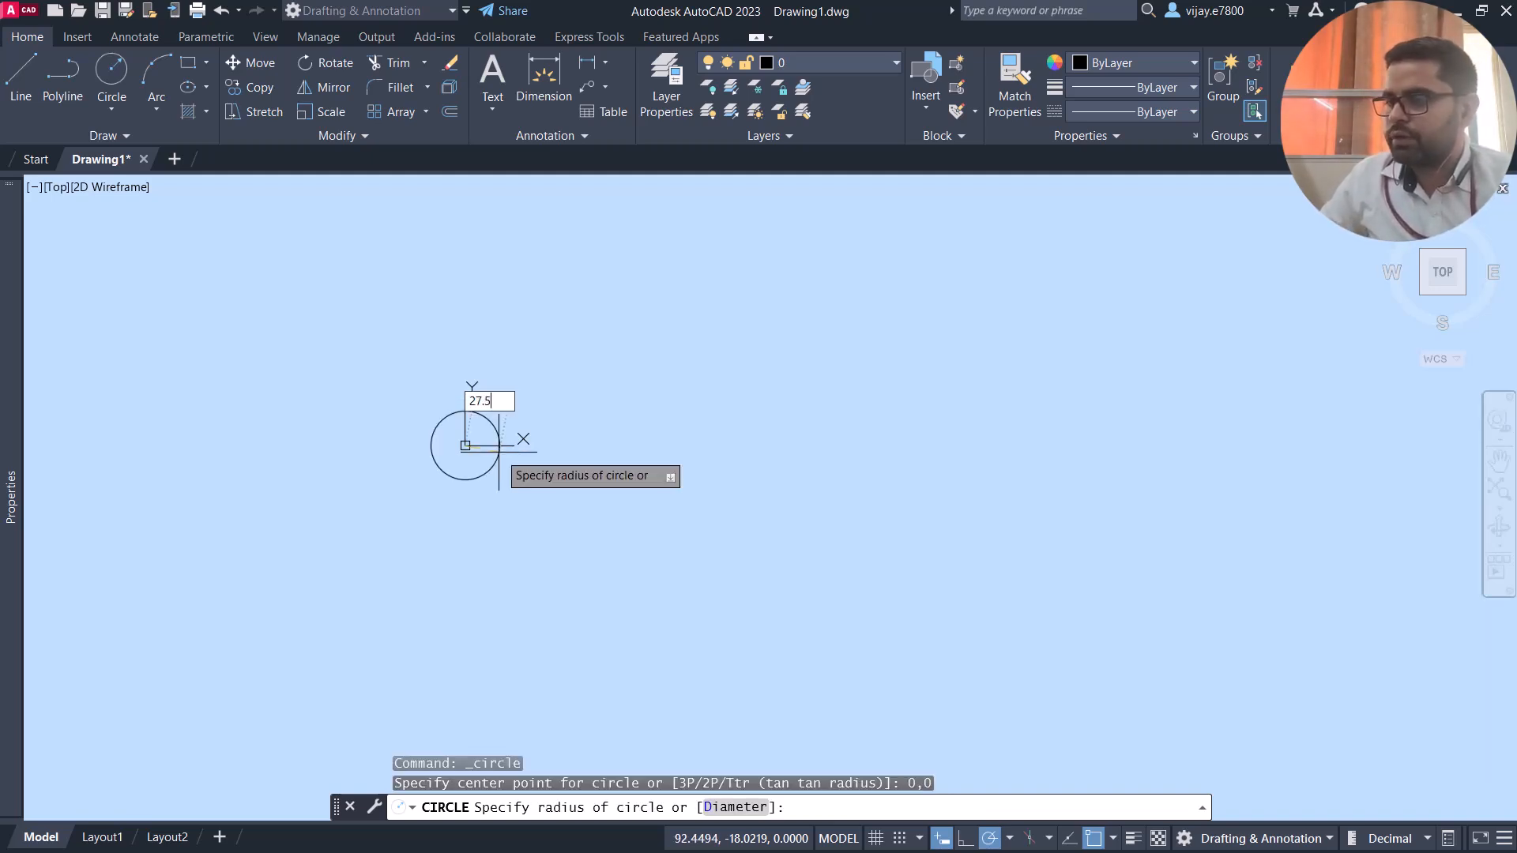
{"action": "key", "text": "Return"}
{"action": "scroll", "coordinate": [287, 413], "scroll_direction": "up", "scroll_amount": 6}
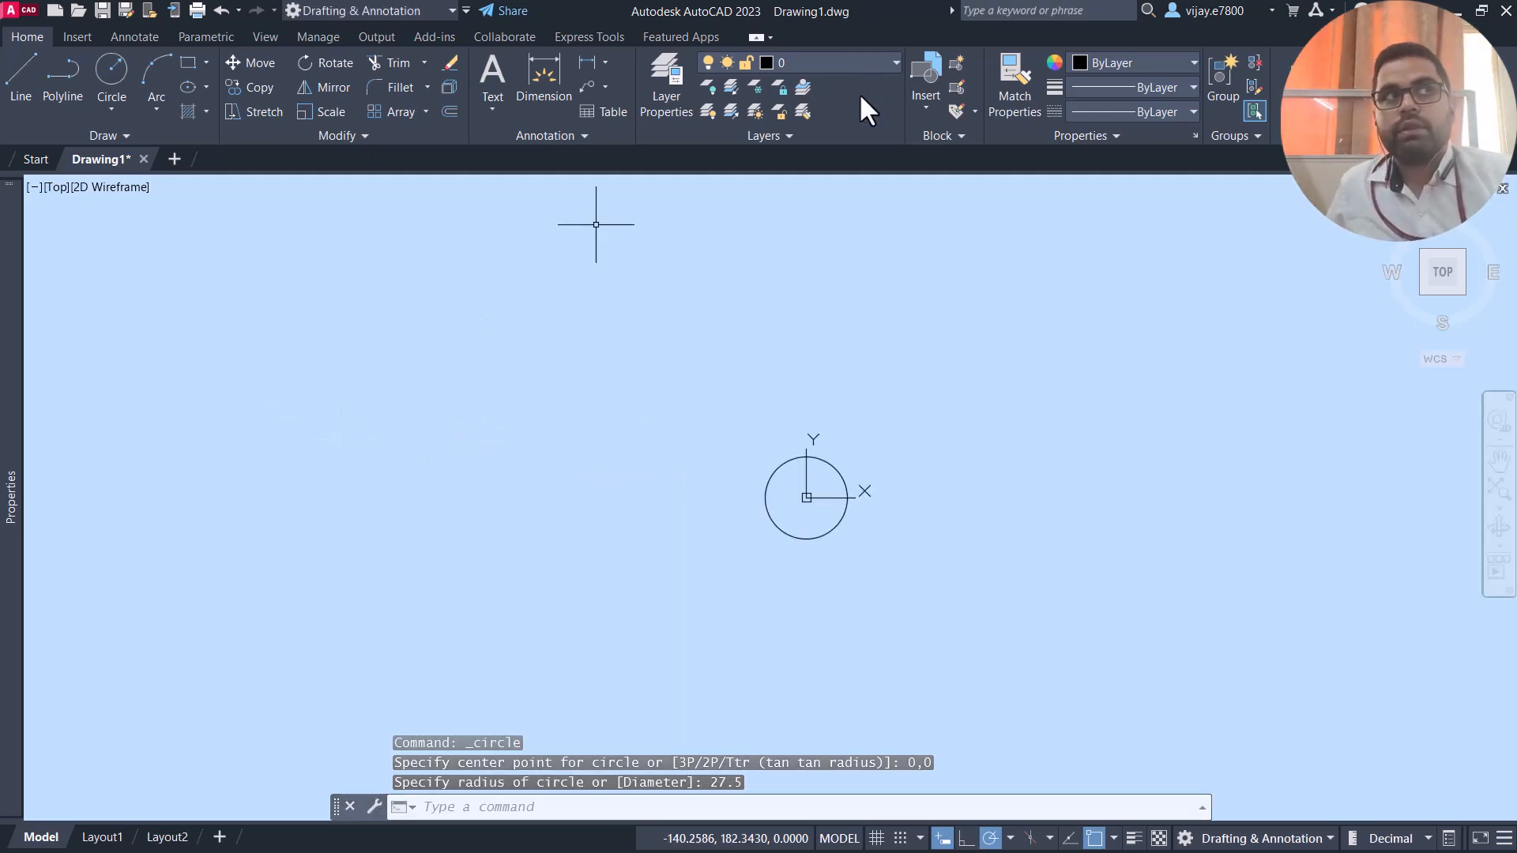
Draw a concentric circle of radius 45 around the first circle, centred on the origin
{"action": "left_click", "coordinate": [116, 62]}
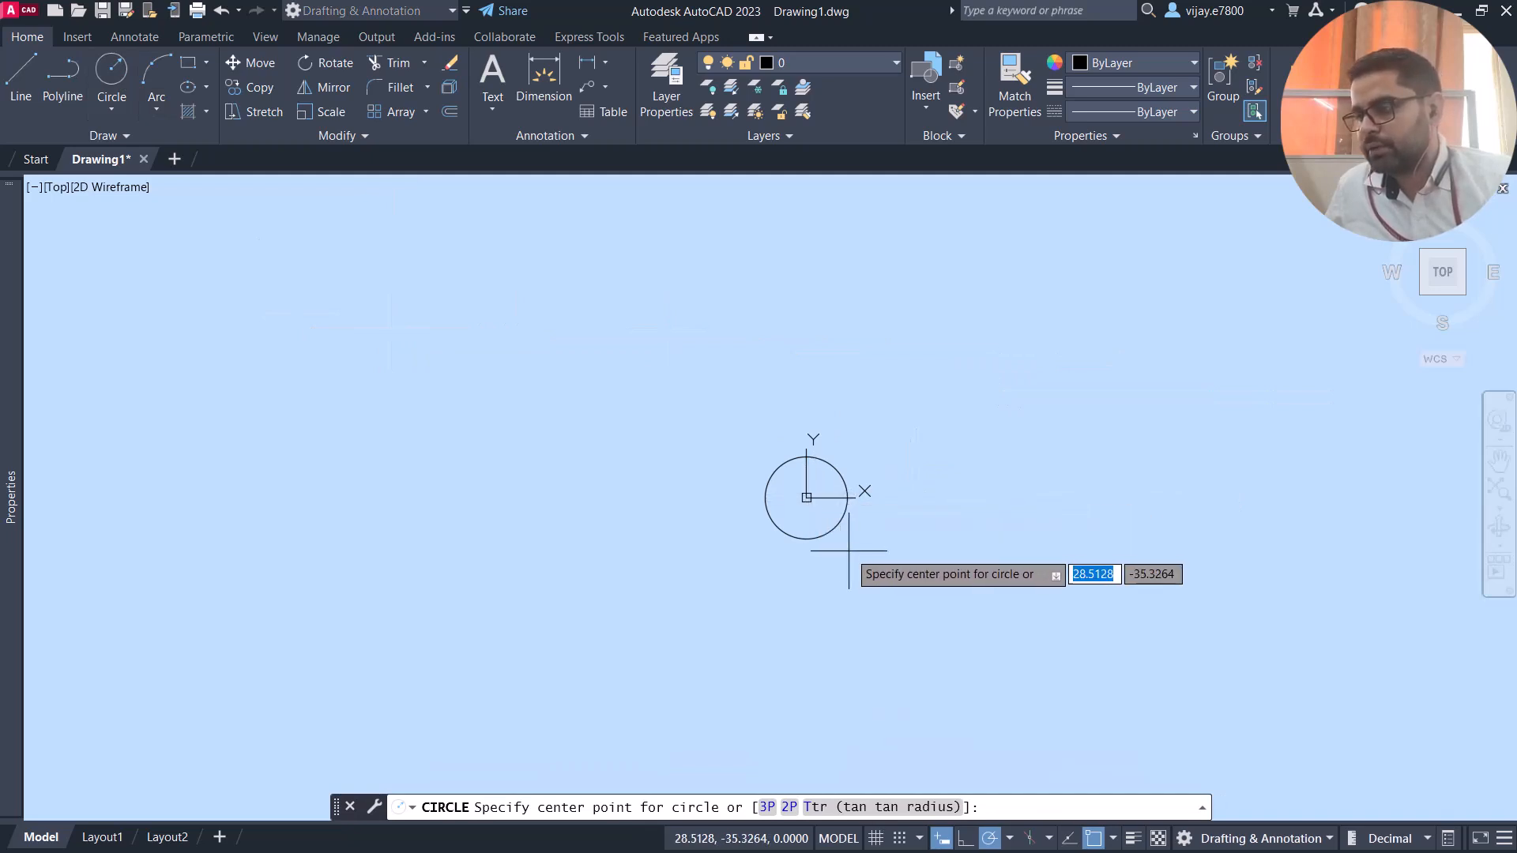
{"action": "left_click", "coordinate": [806, 497]}
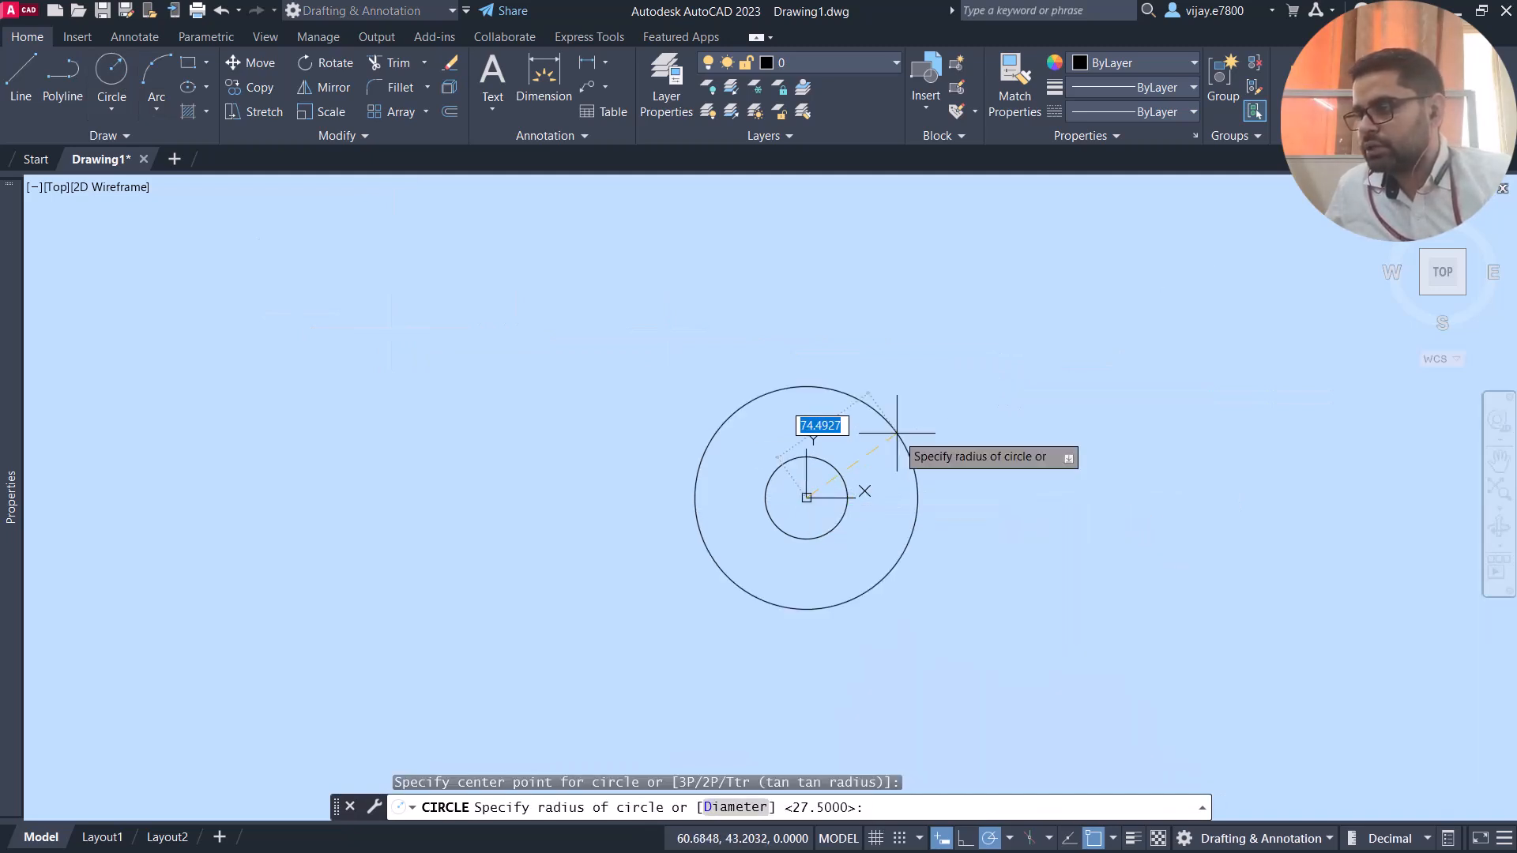
{"action": "type", "text": "45"}
{"action": "key", "text": "Return"}
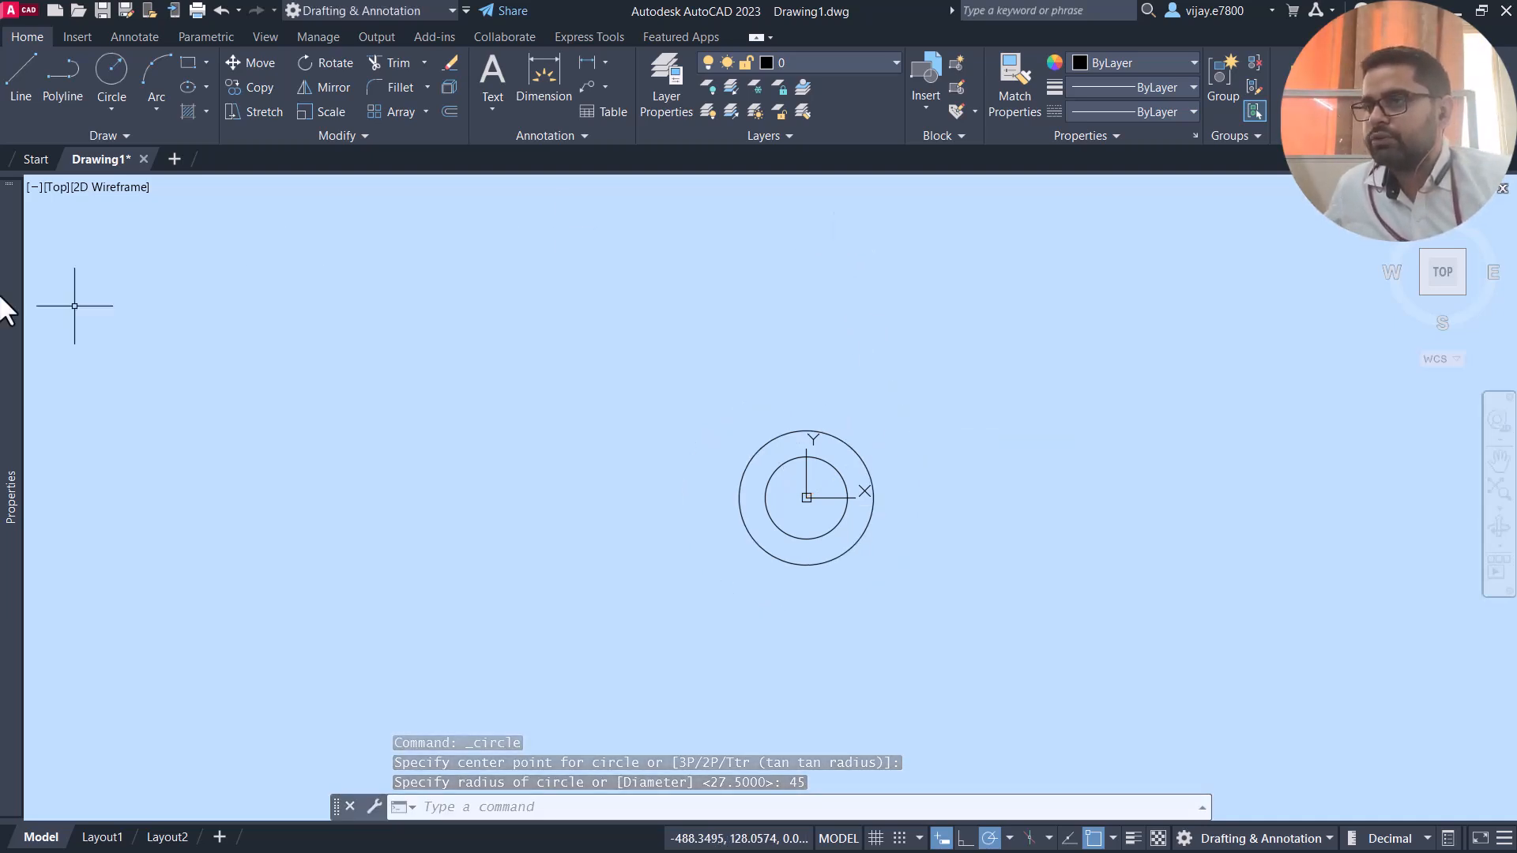
Draw a line from the circles' centre, 60 long at an angle of 60°
{"action": "left_click", "coordinate": [30, 73]}
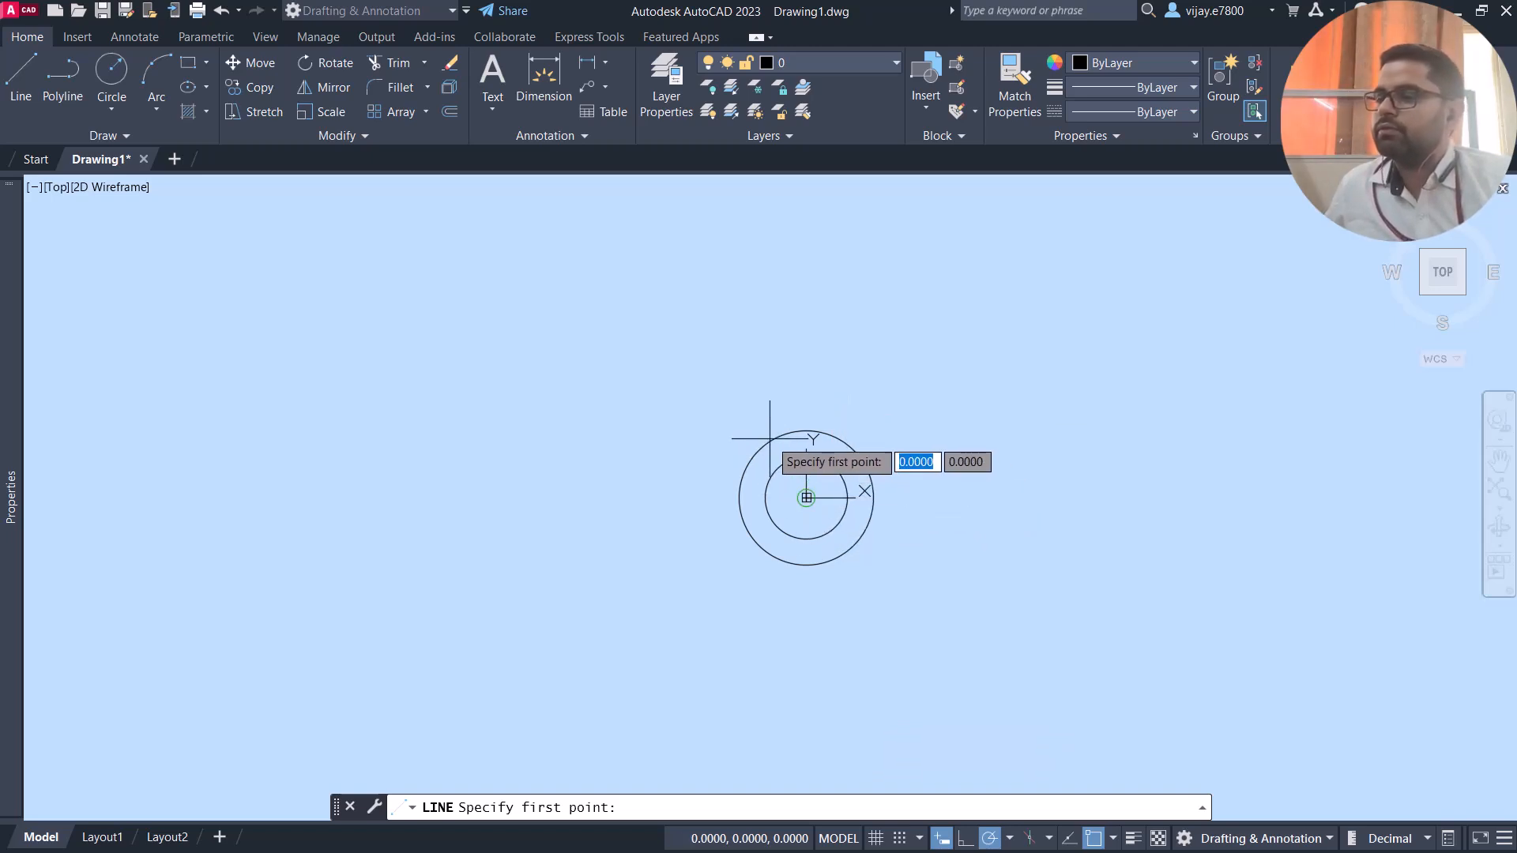
{"action": "left_click", "coordinate": [805, 497]}
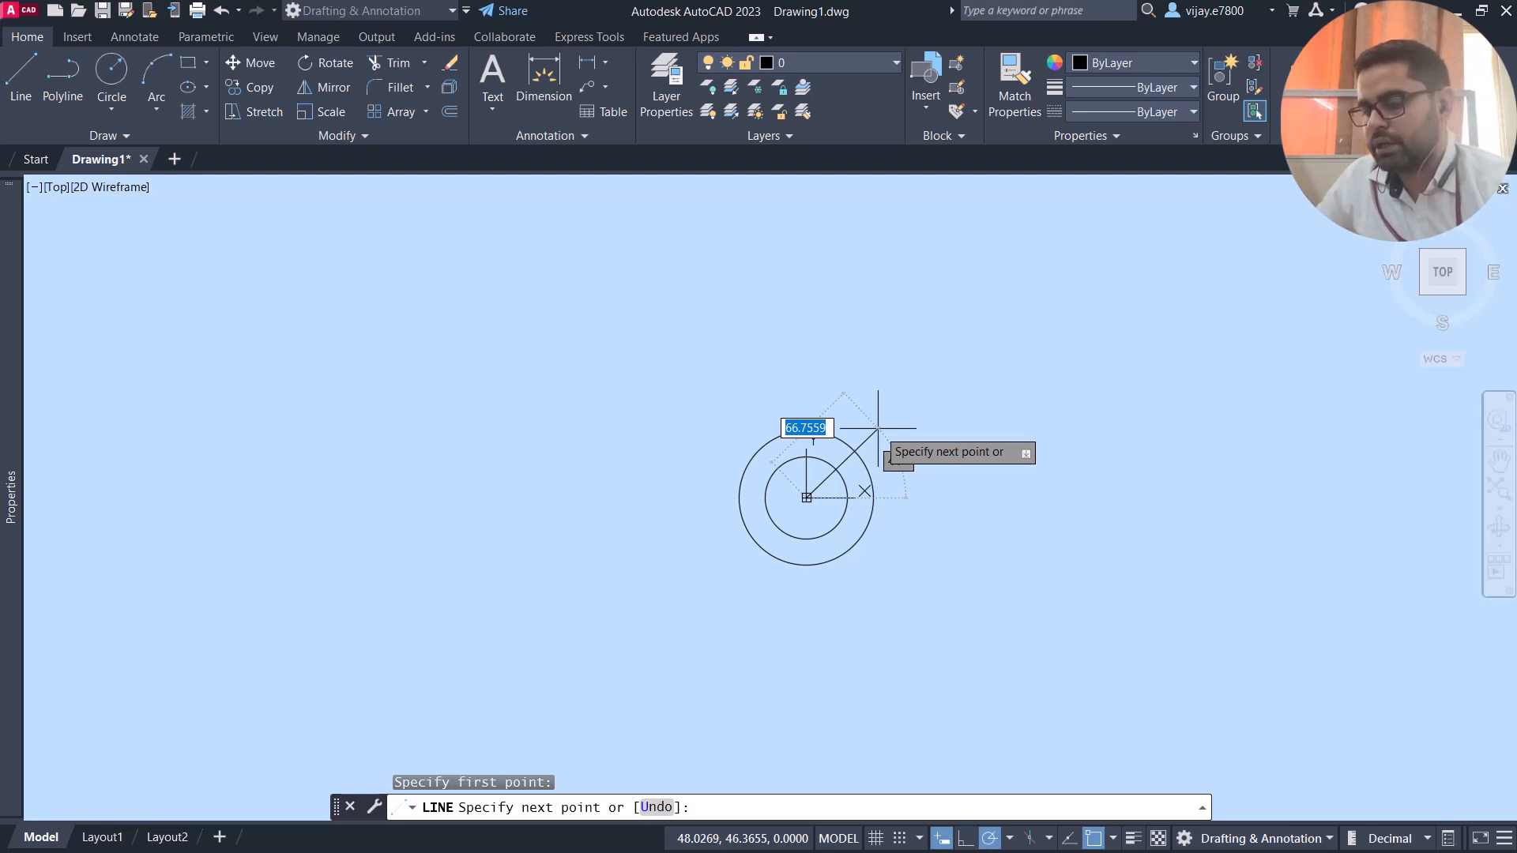
{"action": "type", "text": "@60"}
{"action": "key", "text": "Tab"}
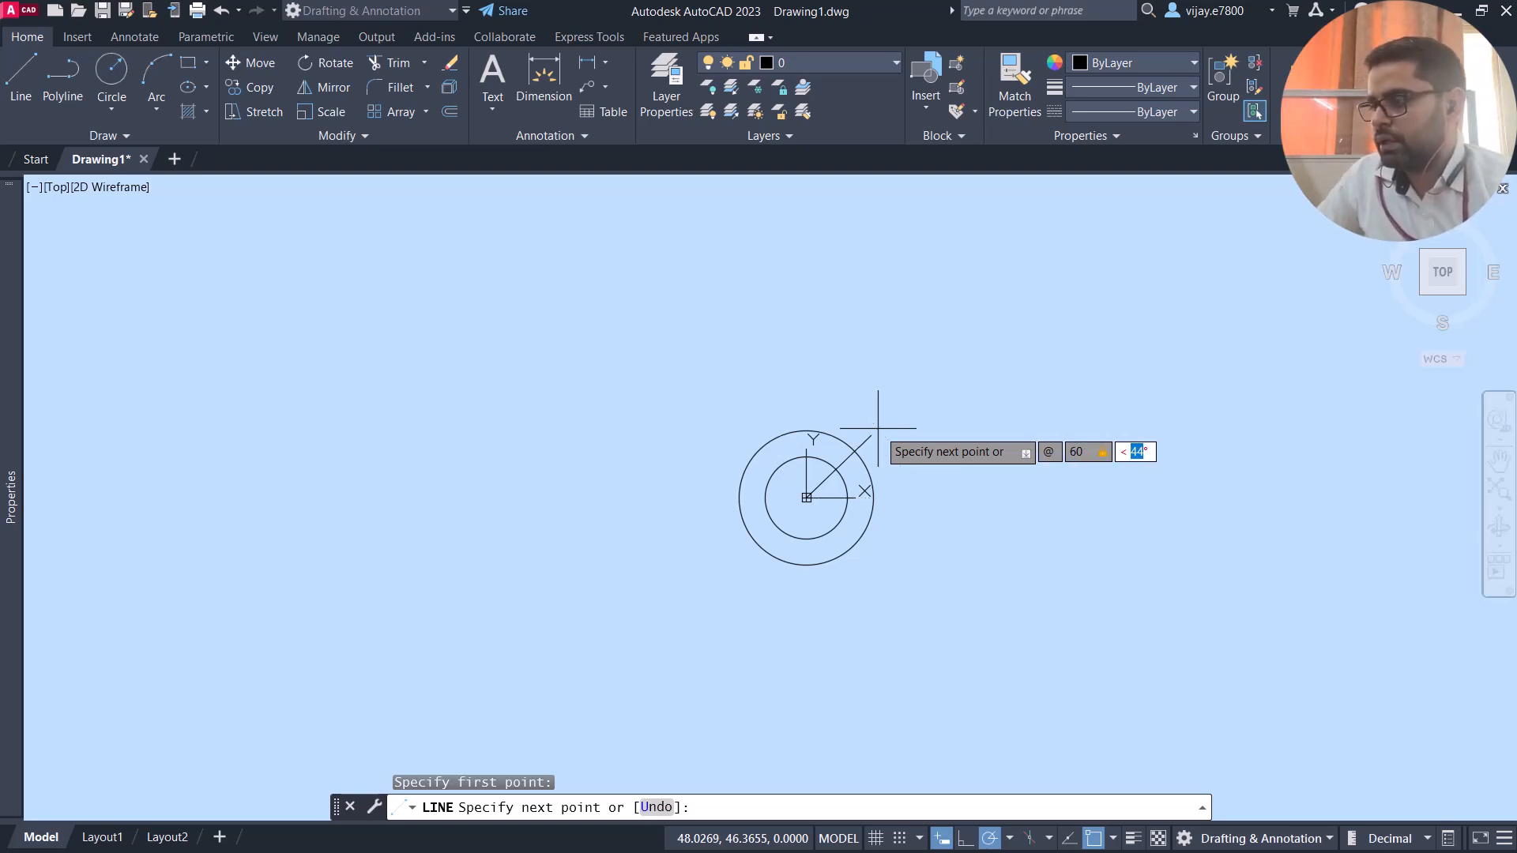
{"action": "type", "text": "60"}
{"action": "key", "text": "Return"}
{"action": "right_click", "coordinate": [904, 404]}
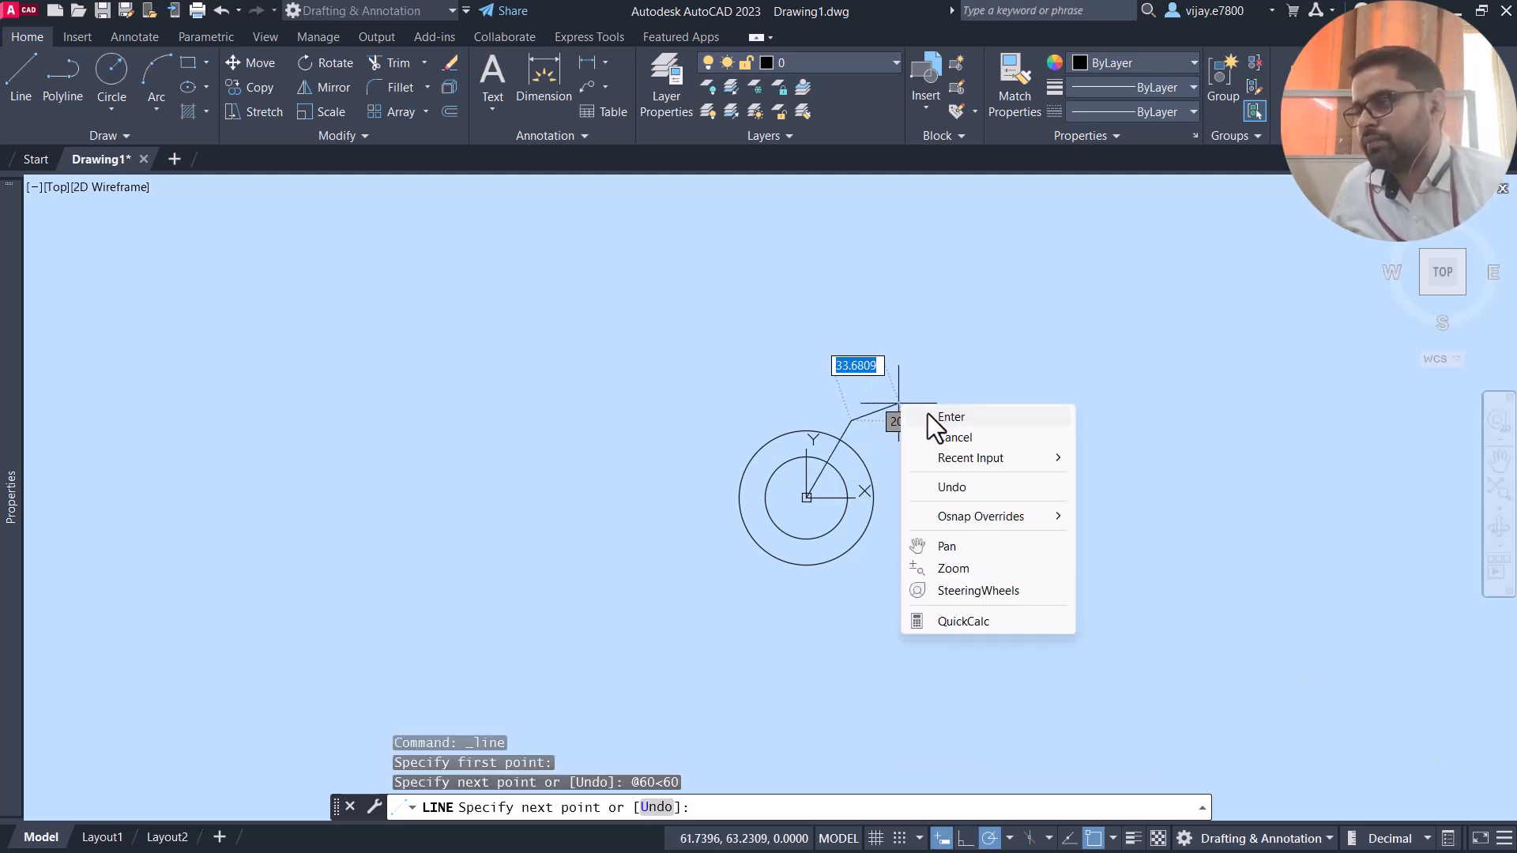
{"action": "left_click", "coordinate": [927, 414]}
Draw a second line from the circles' centre, 60 long at an angle of 120°
{"action": "right_click", "coordinate": [739, 365]}
{"action": "left_click", "coordinate": [757, 376]}
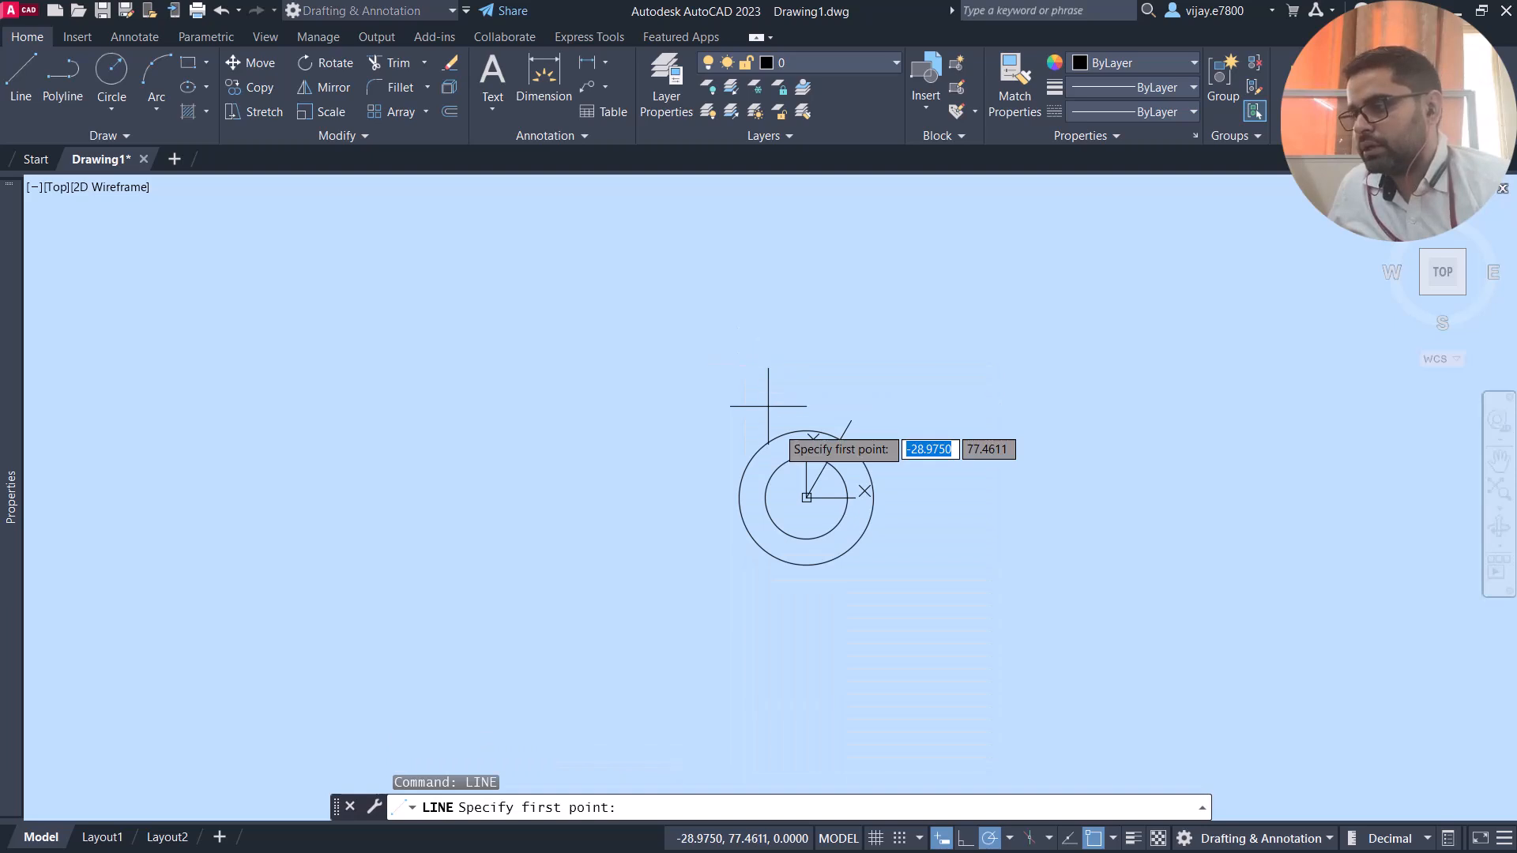
{"action": "left_click", "coordinate": [806, 498]}
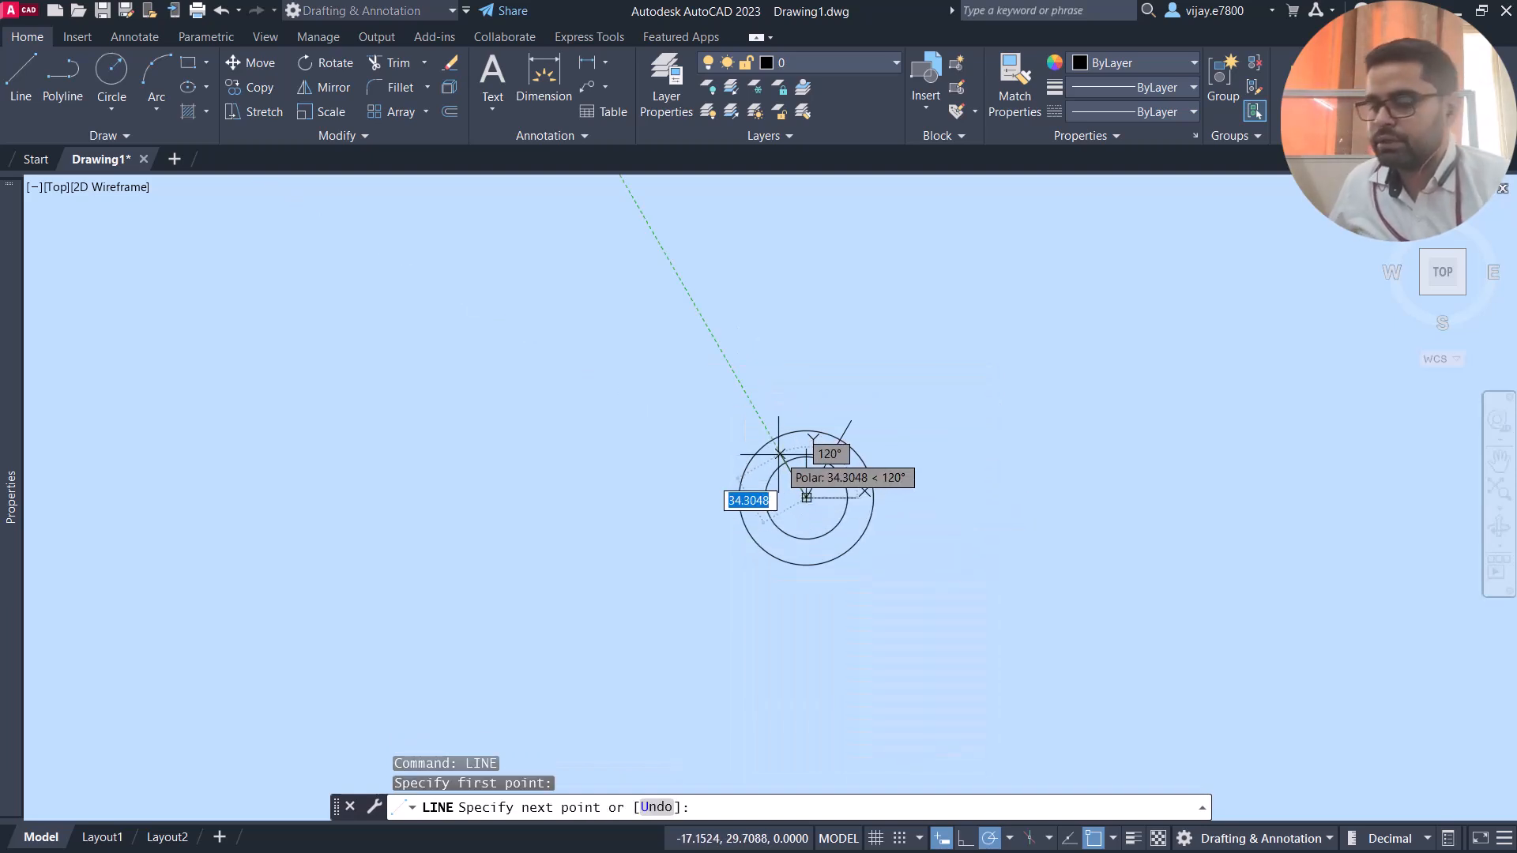
{"action": "type", "text": "60"}
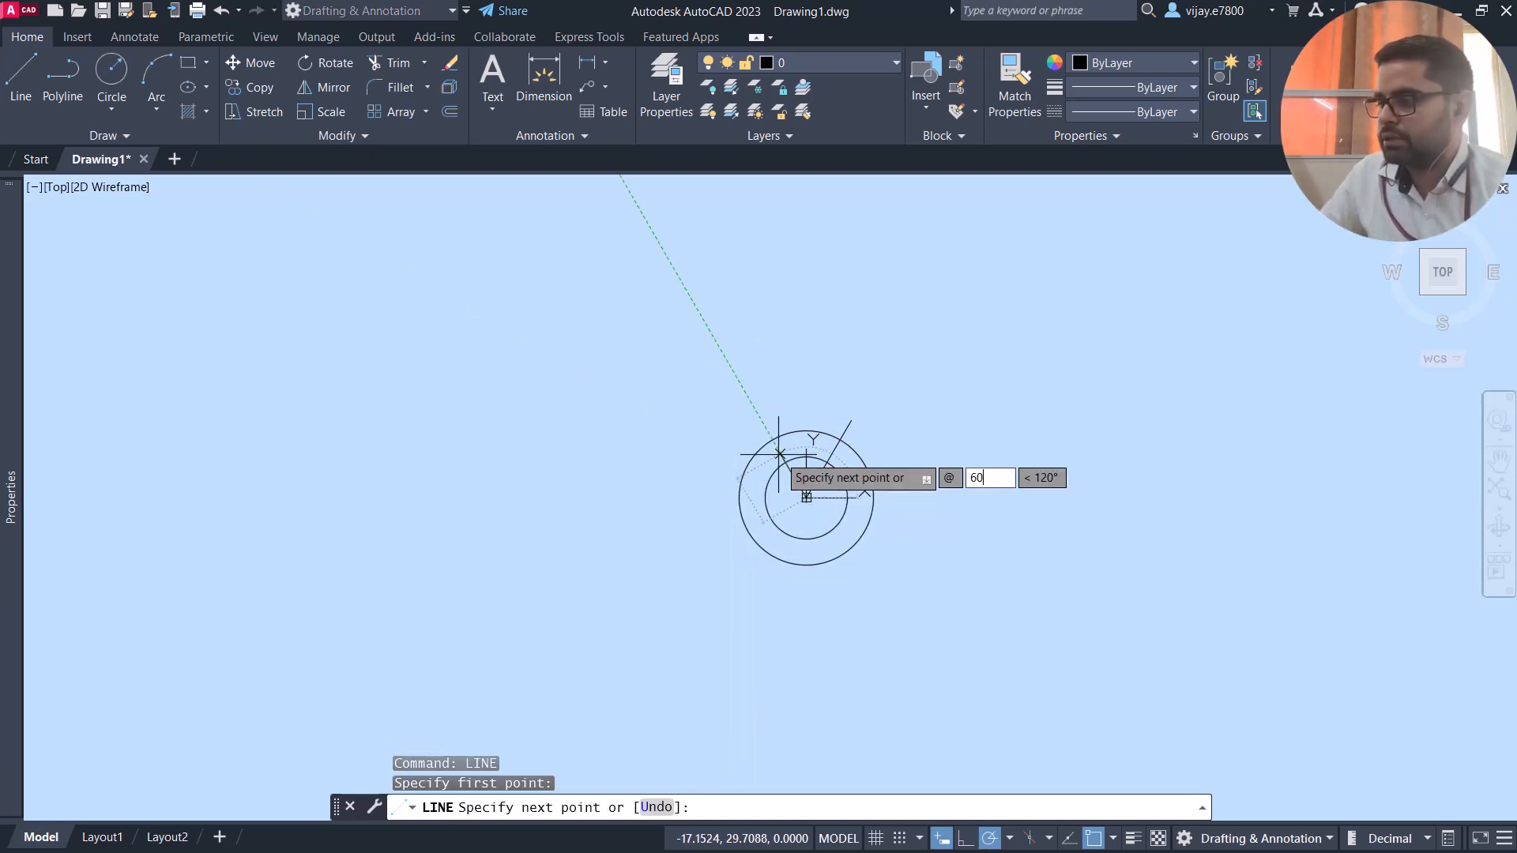
{"action": "key", "text": "Tab"}
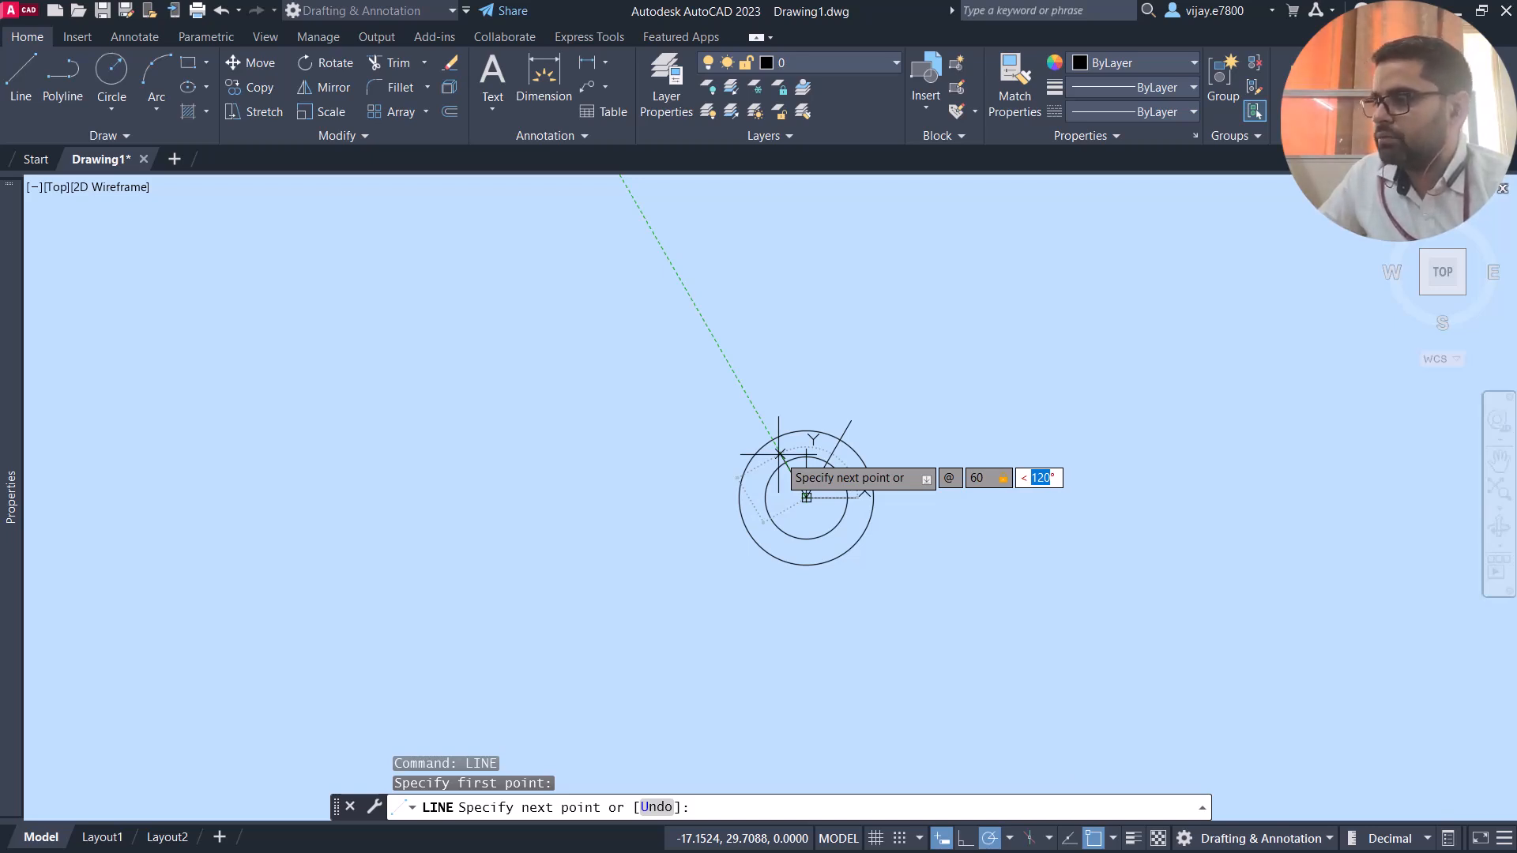
{"action": "type", "text": "120"}
{"action": "key", "text": "Return"}
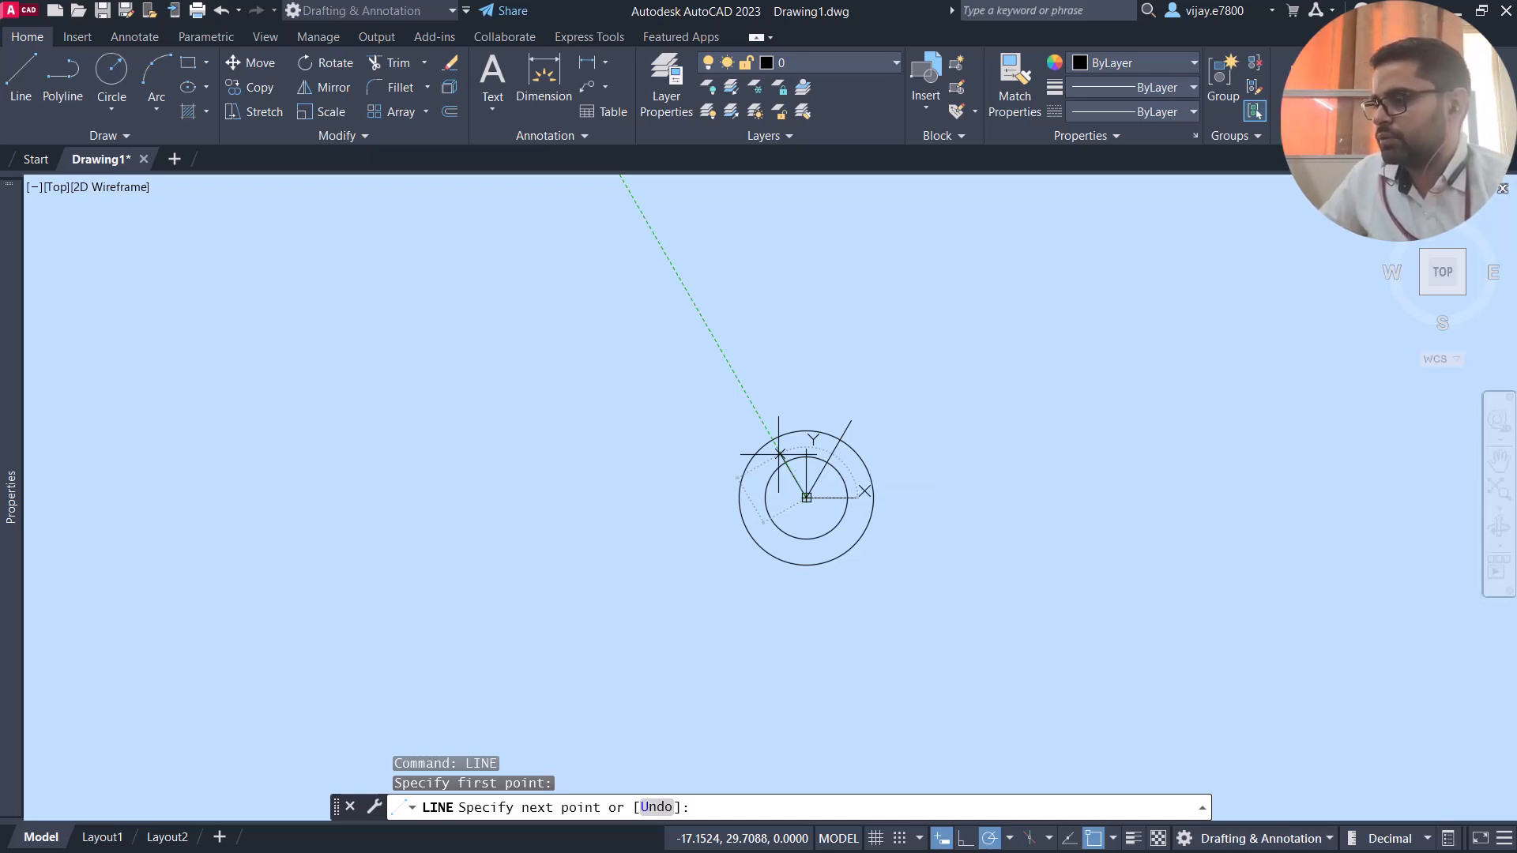
{"action": "right_click", "coordinate": [836, 316]}
{"action": "left_click", "coordinate": [857, 327]}
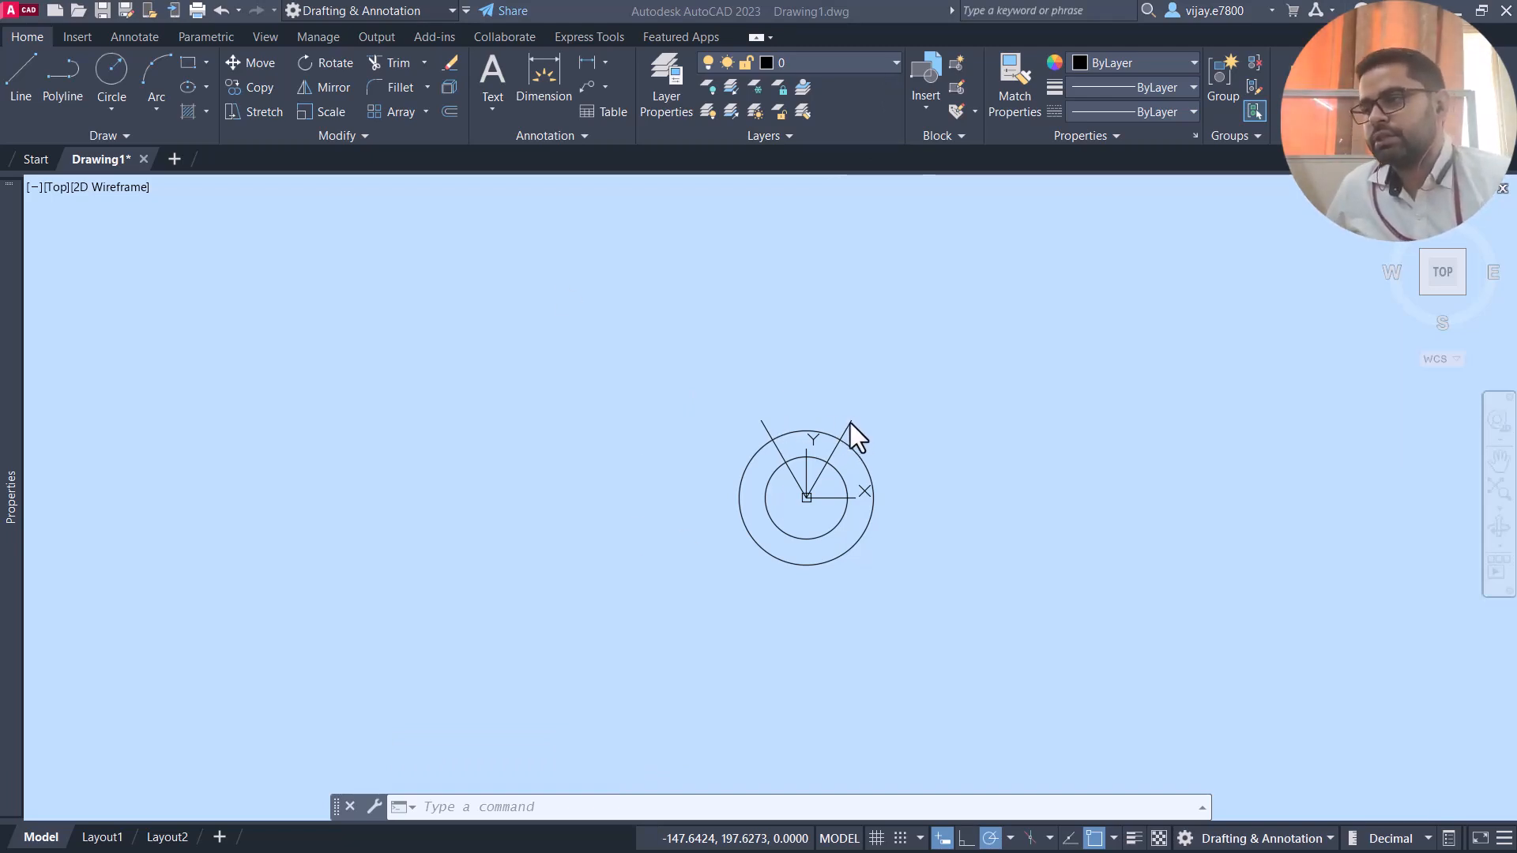
Draw a circle of radius 10 centred on the outer end of the 60° line
{"action": "scroll", "coordinate": [850, 420], "scroll_direction": "up", "scroll_amount": 4}
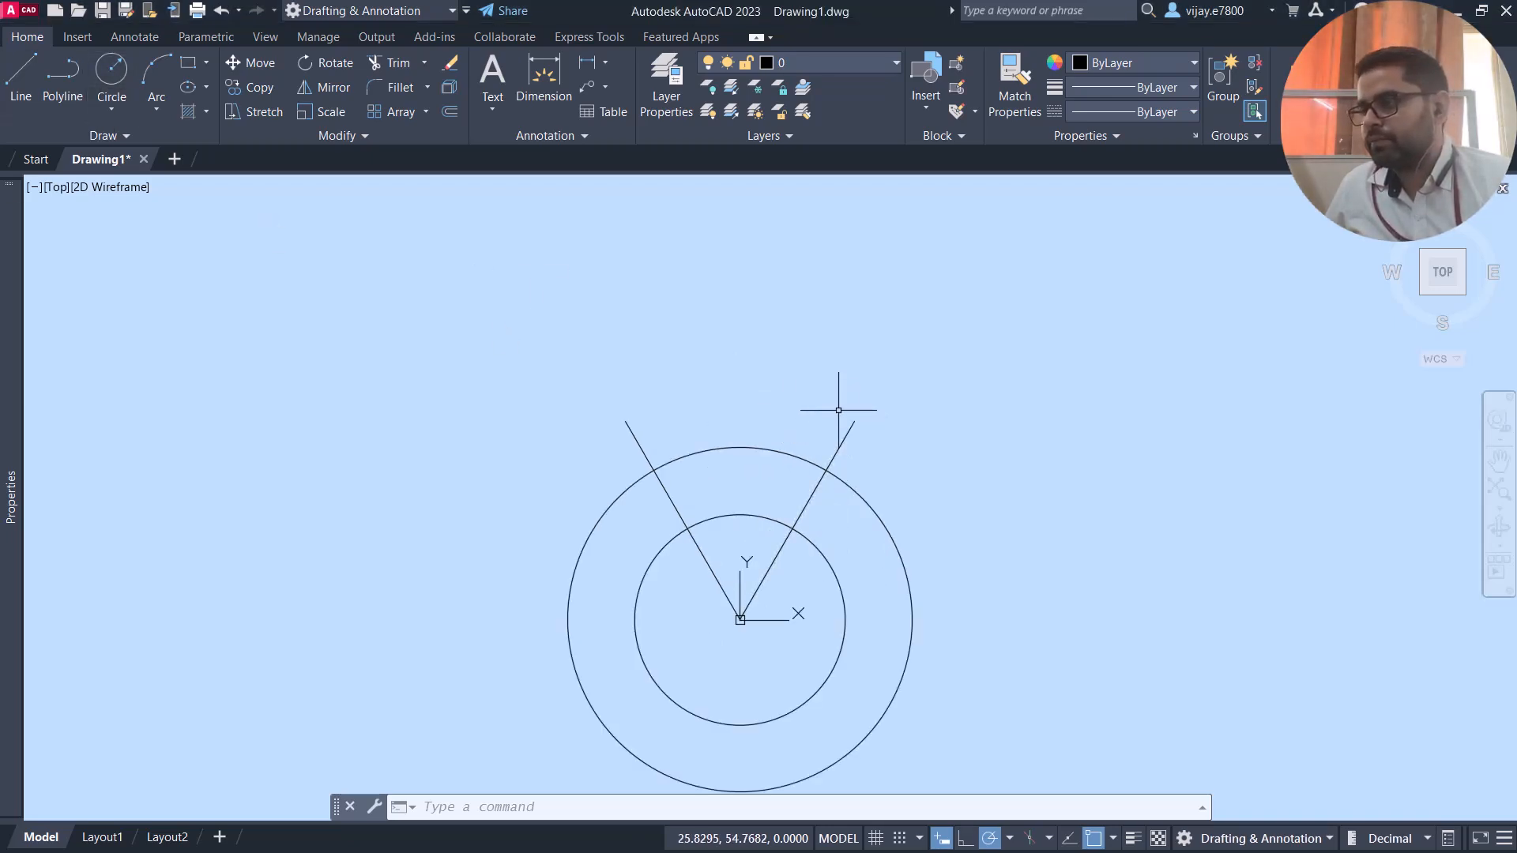
{"action": "left_click", "coordinate": [102, 68]}
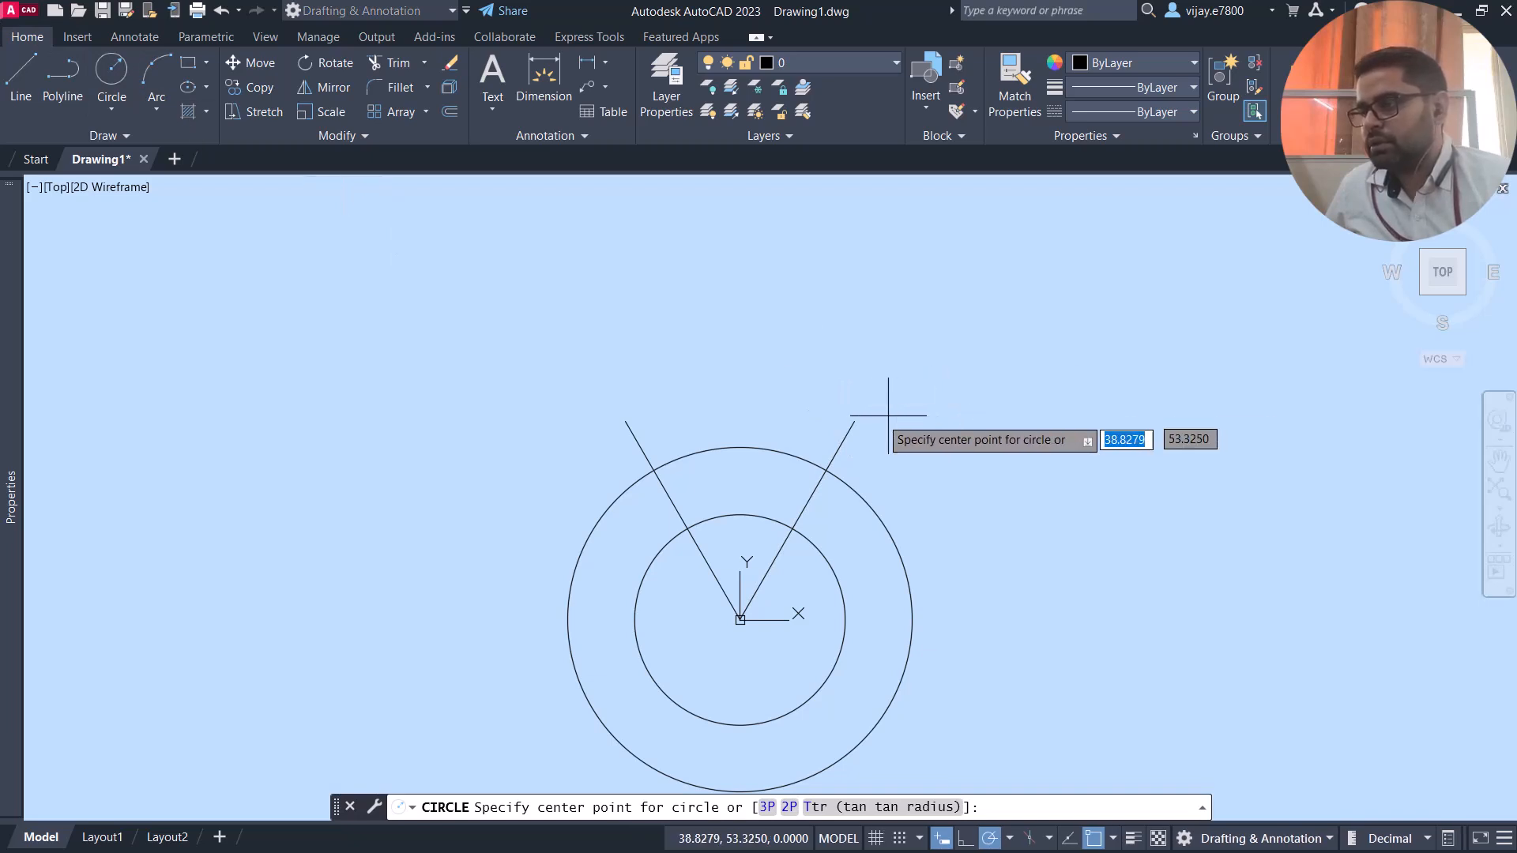
{"action": "left_click", "coordinate": [854, 421]}
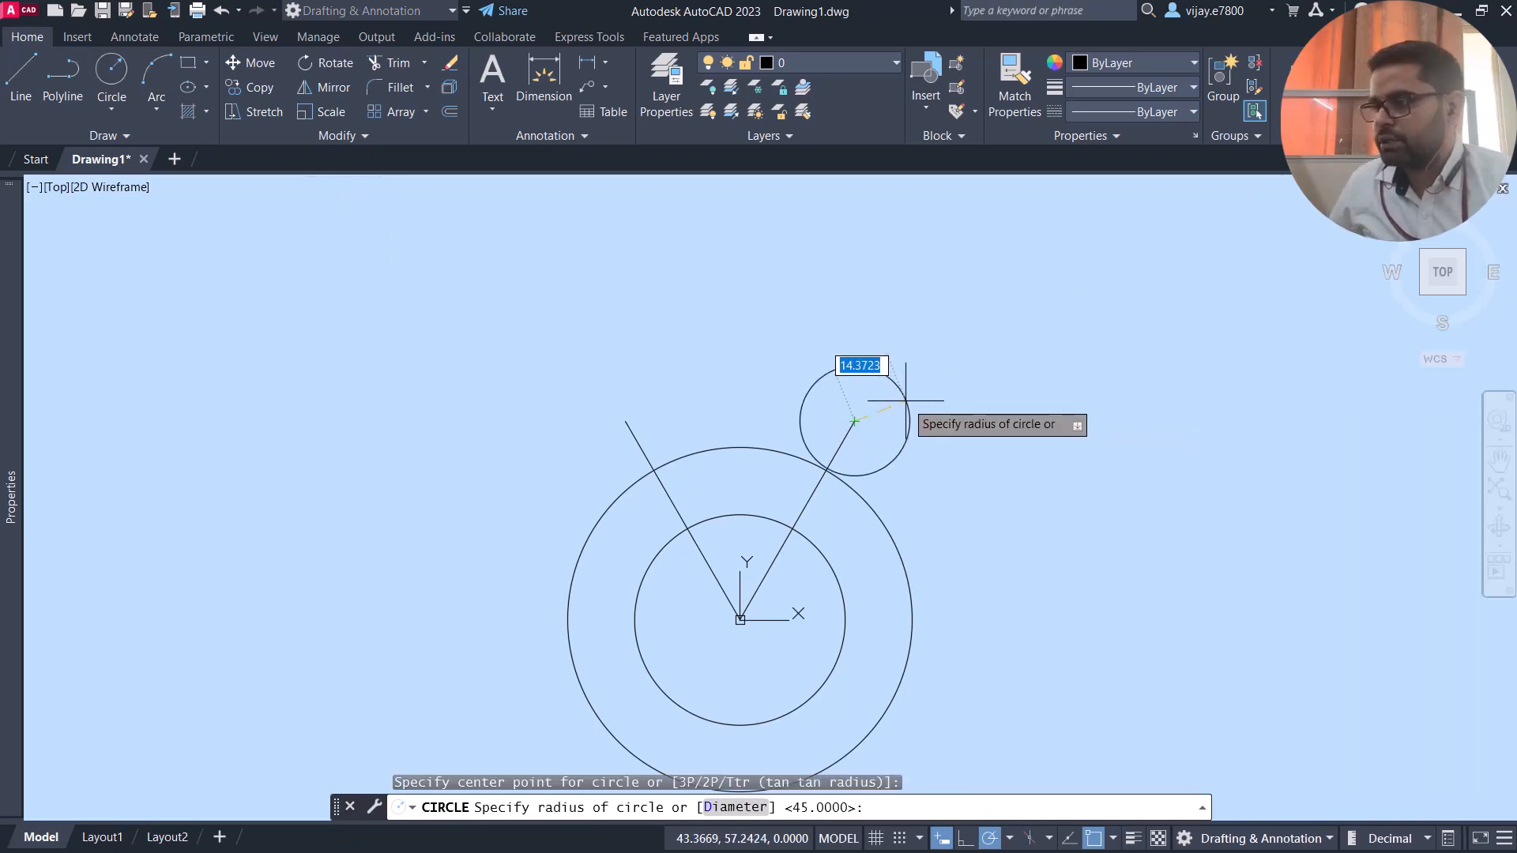
{"action": "type", "text": "10"}
{"action": "key", "text": "Return"}
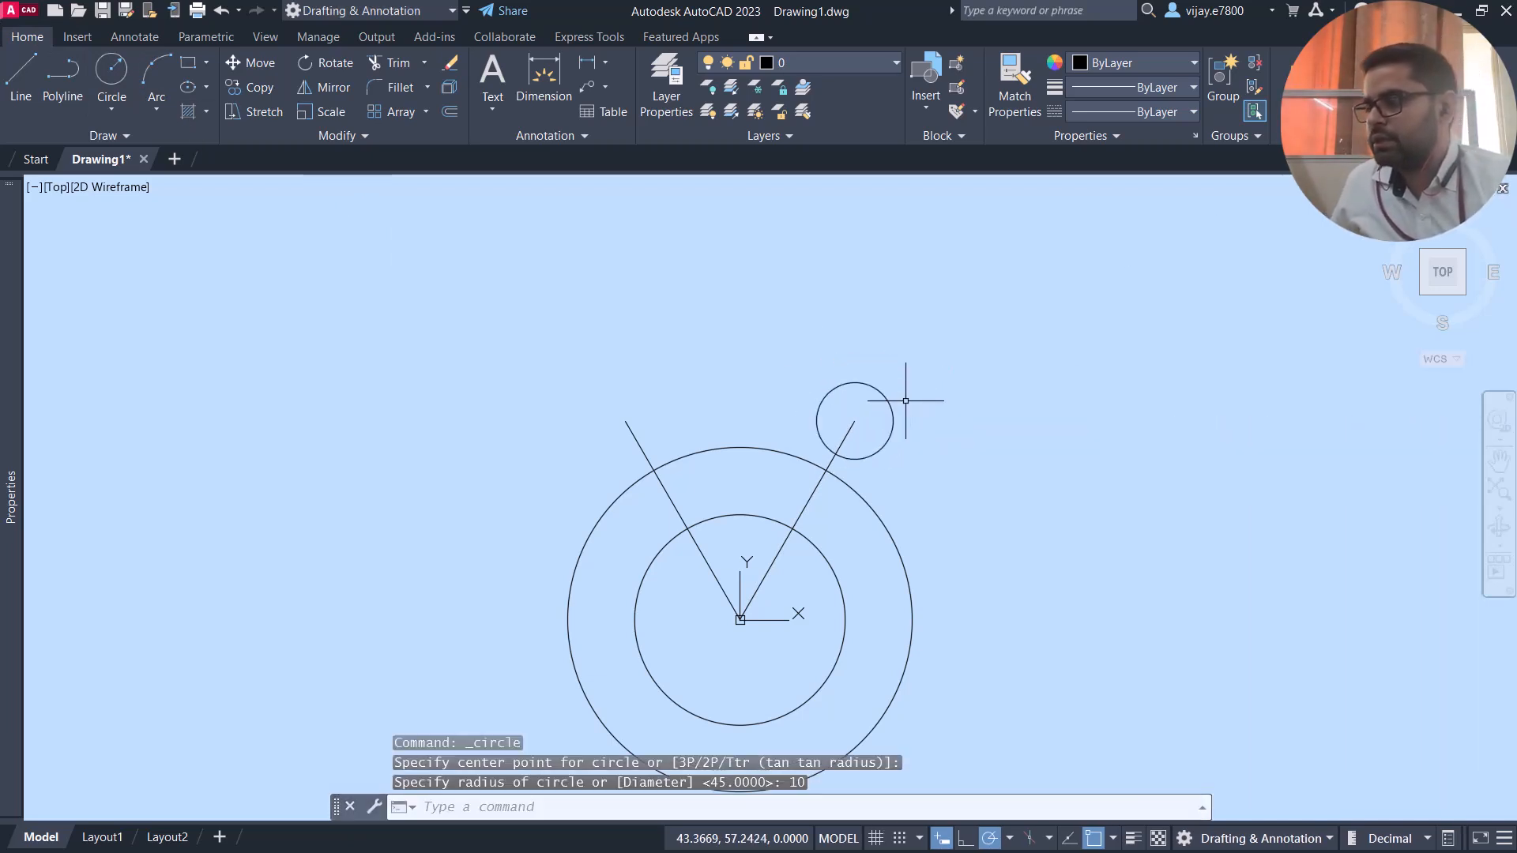
Draw a circle of radius 18 concentric with the small circle at the end of the 60° line
{"action": "right_click", "coordinate": [909, 330]}
{"action": "left_click", "coordinate": [930, 346]}
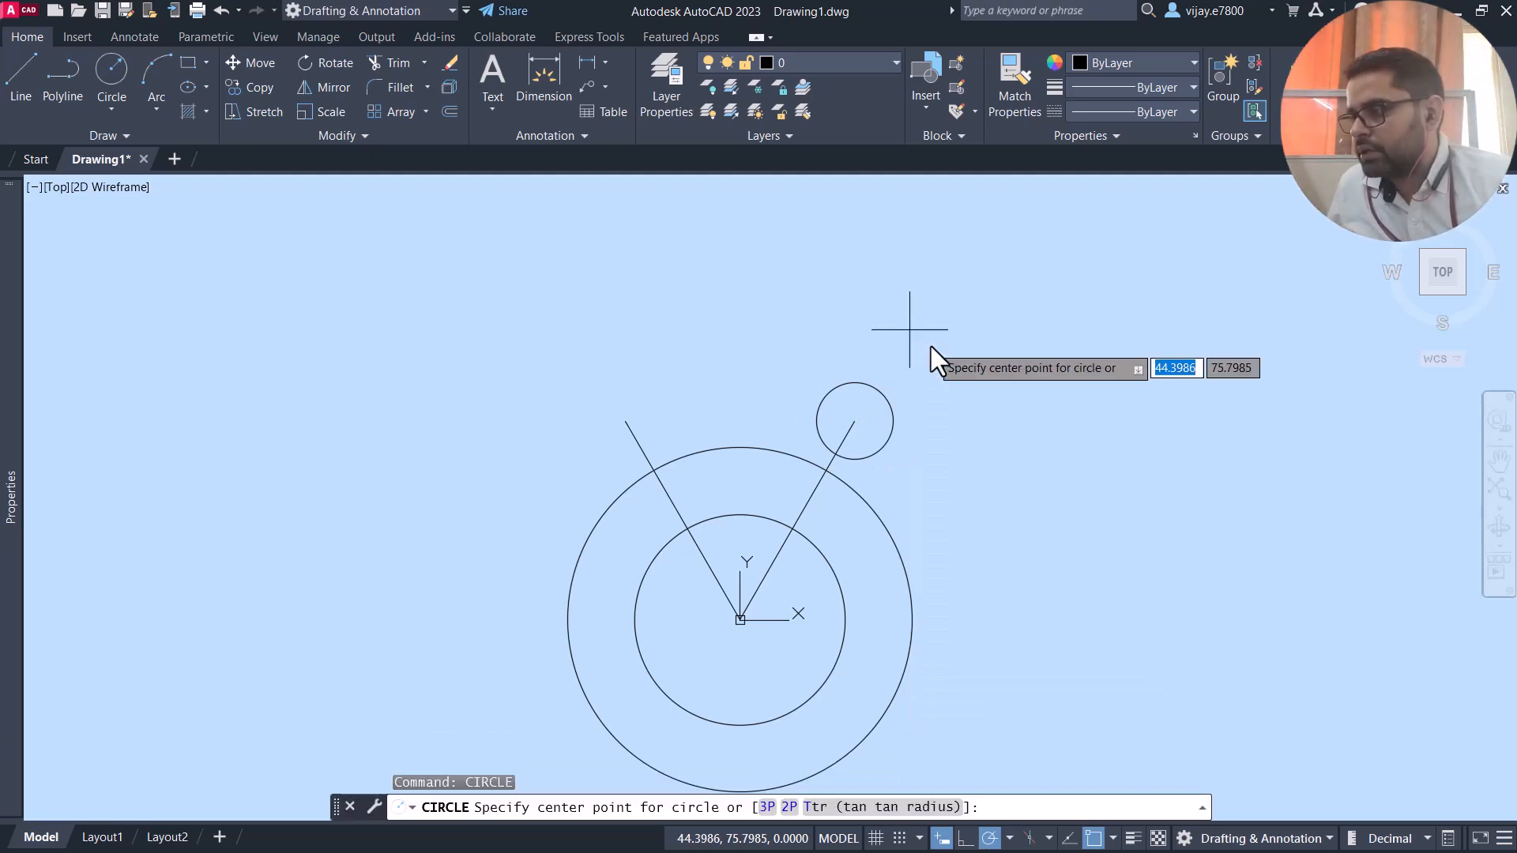
{"action": "left_click", "coordinate": [867, 388]}
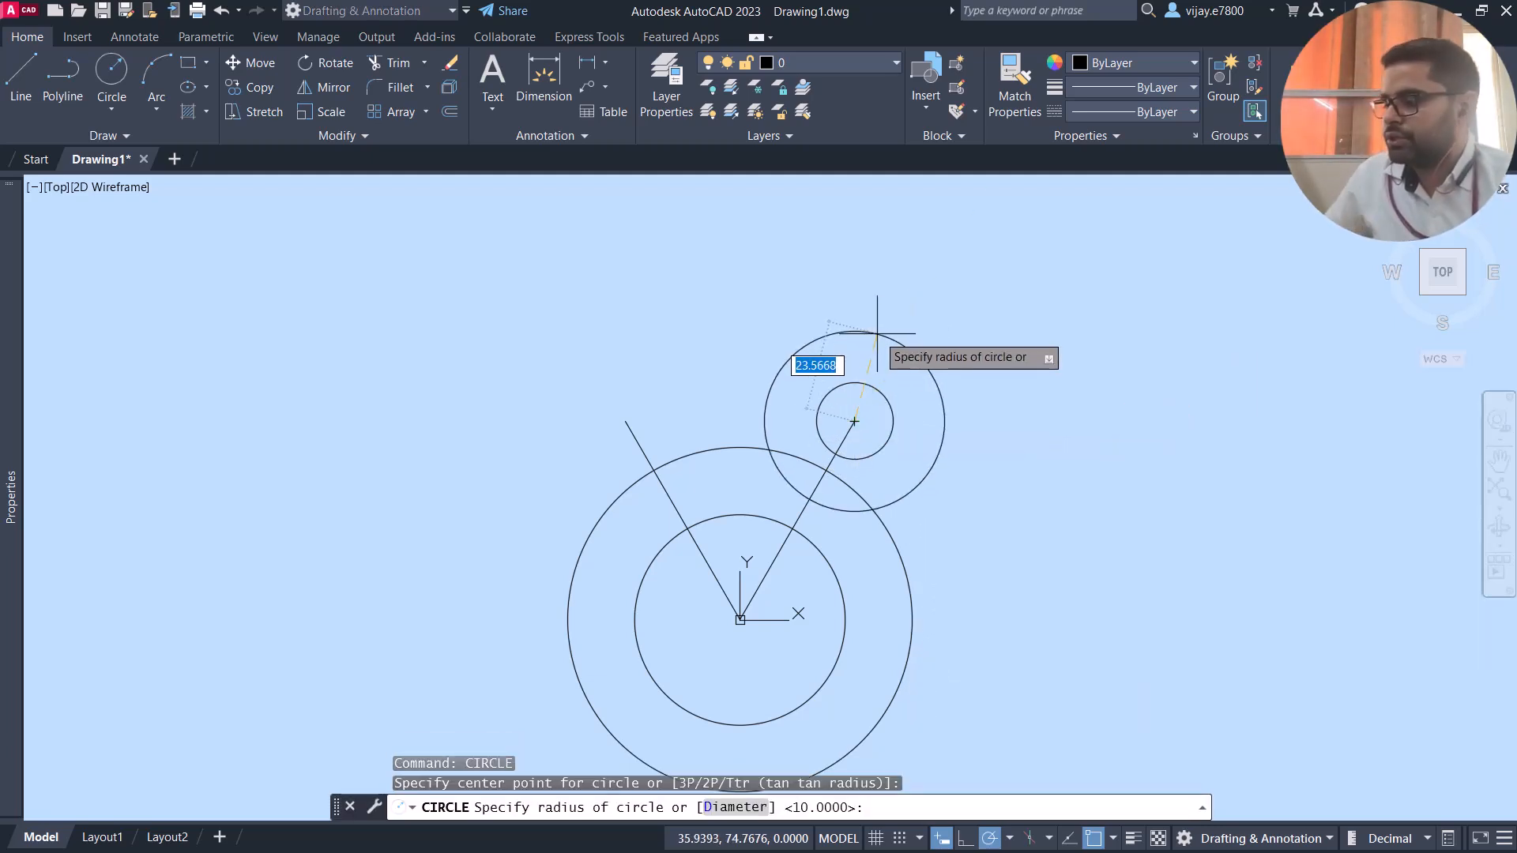
{"action": "type", "text": "18"}
{"action": "key", "text": "Return"}
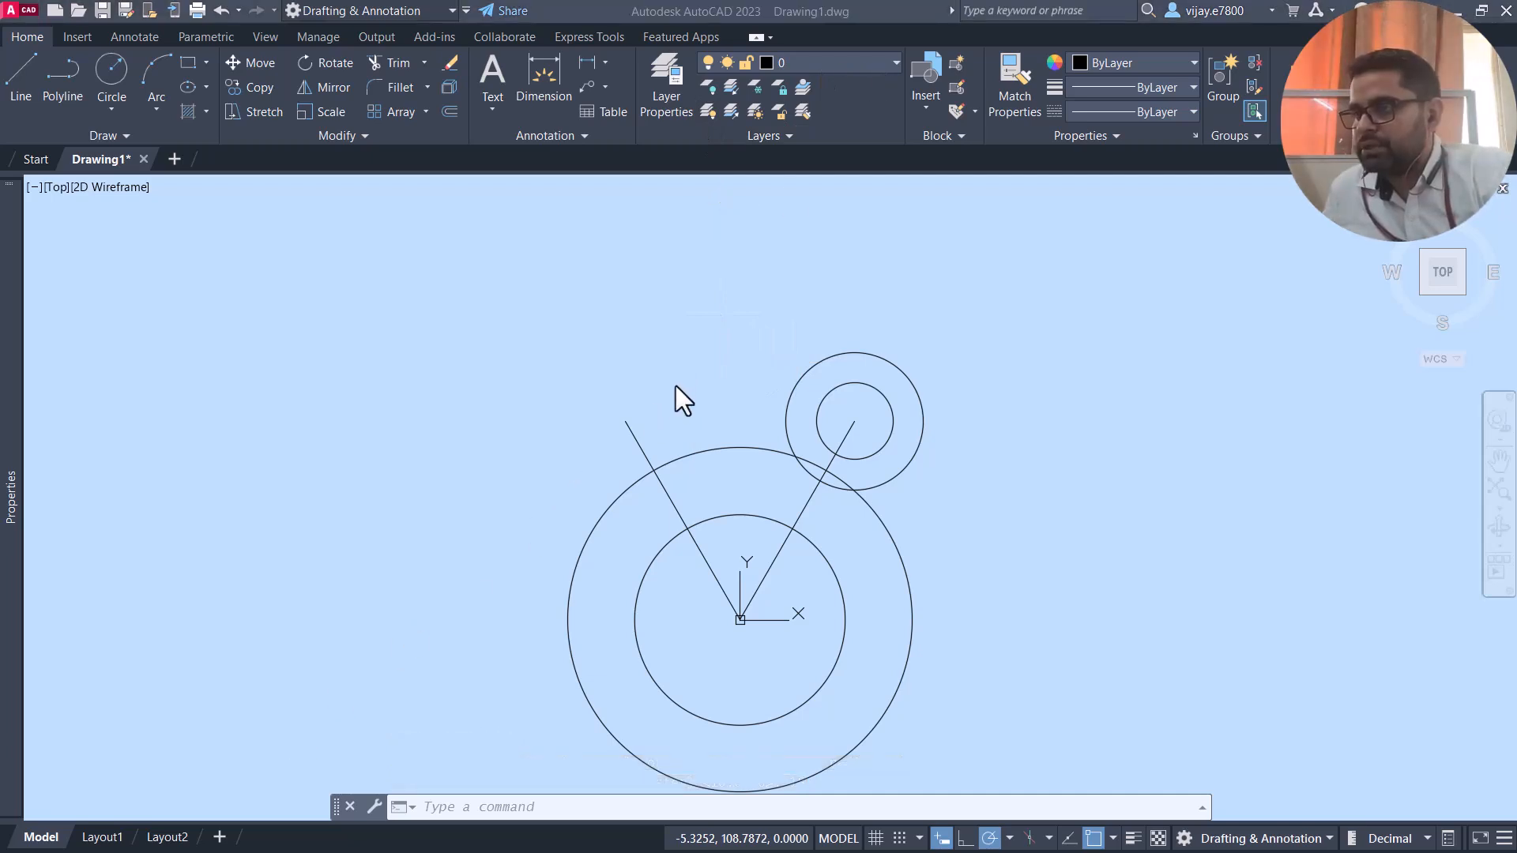
Draw a circle of radius 10 centred on the outer end of the 120° line
{"action": "left_click", "coordinate": [111, 70]}
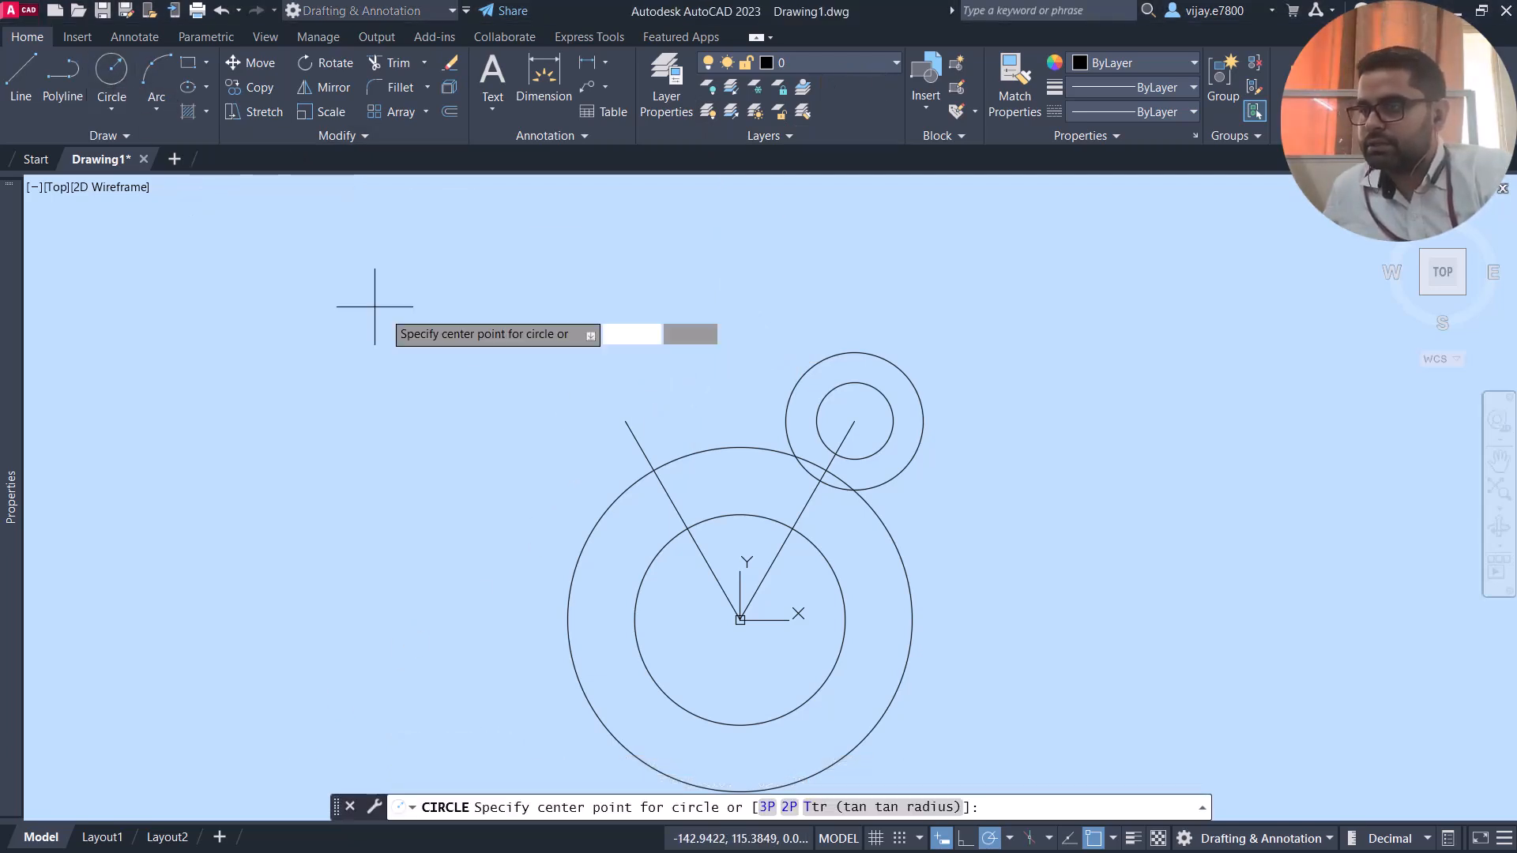
{"action": "left_click", "coordinate": [625, 421]}
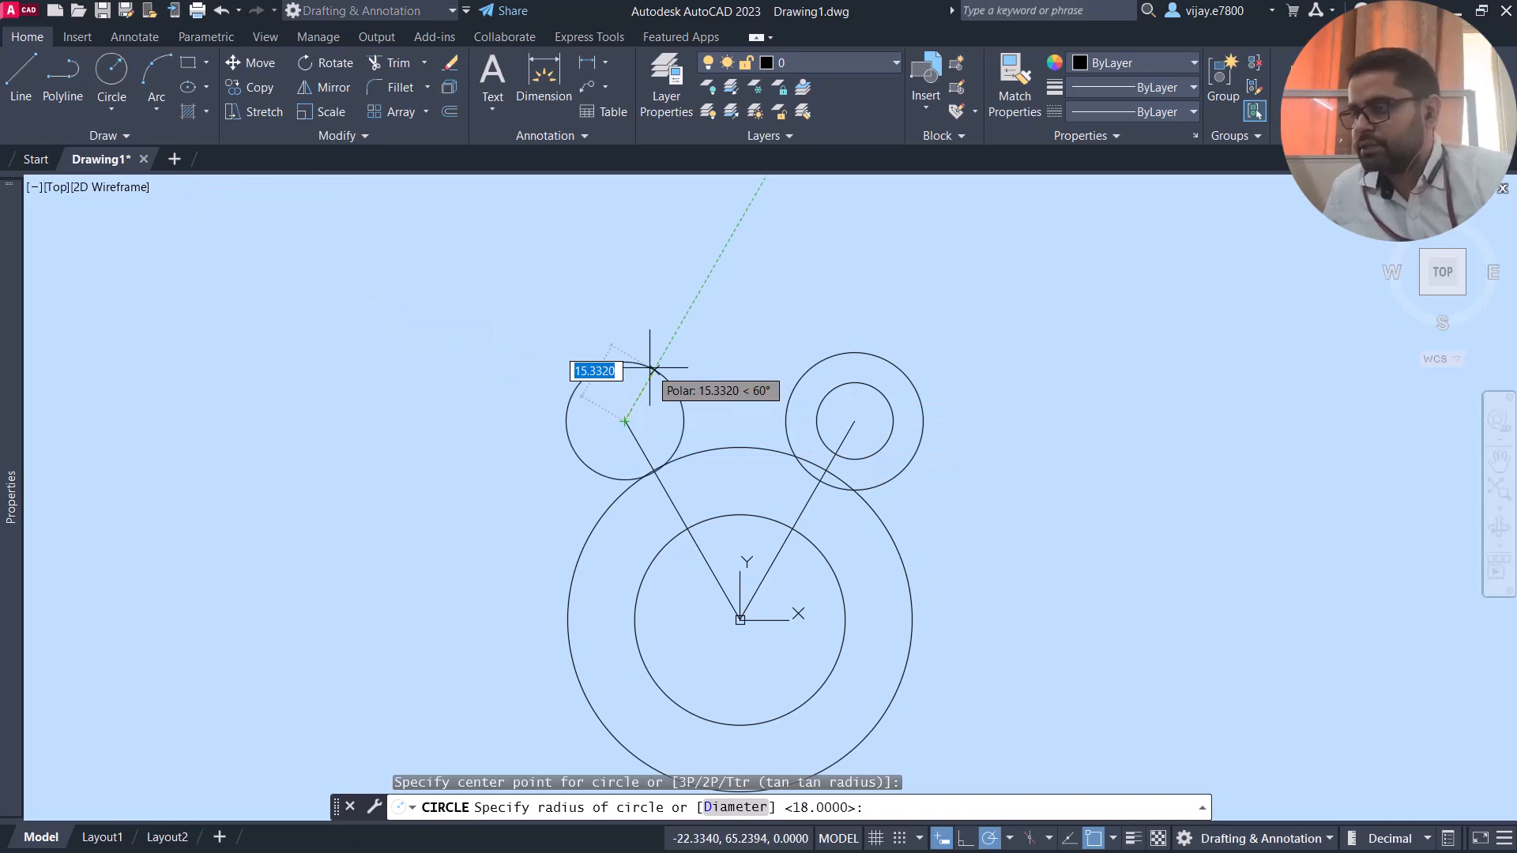
{"action": "type", "text": "10"}
{"action": "key", "text": "Return"}
Draw a circle of radius 18 concentric with the small circle at the end of the 120° line
{"action": "right_click", "coordinate": [556, 329]}
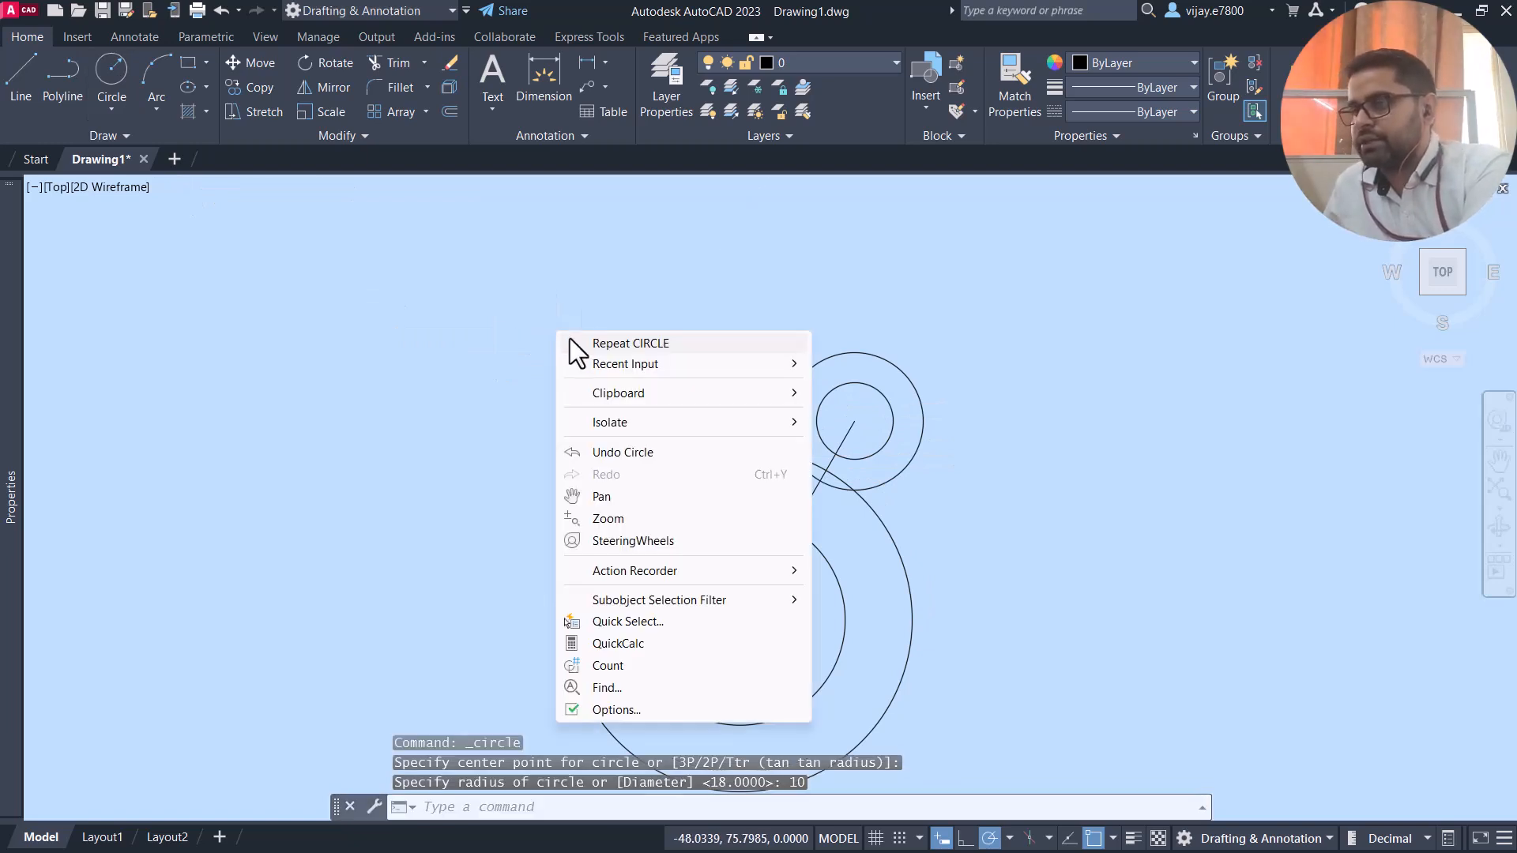
{"action": "left_click", "coordinate": [567, 340]}
{"action": "left_click", "coordinate": [625, 421]}
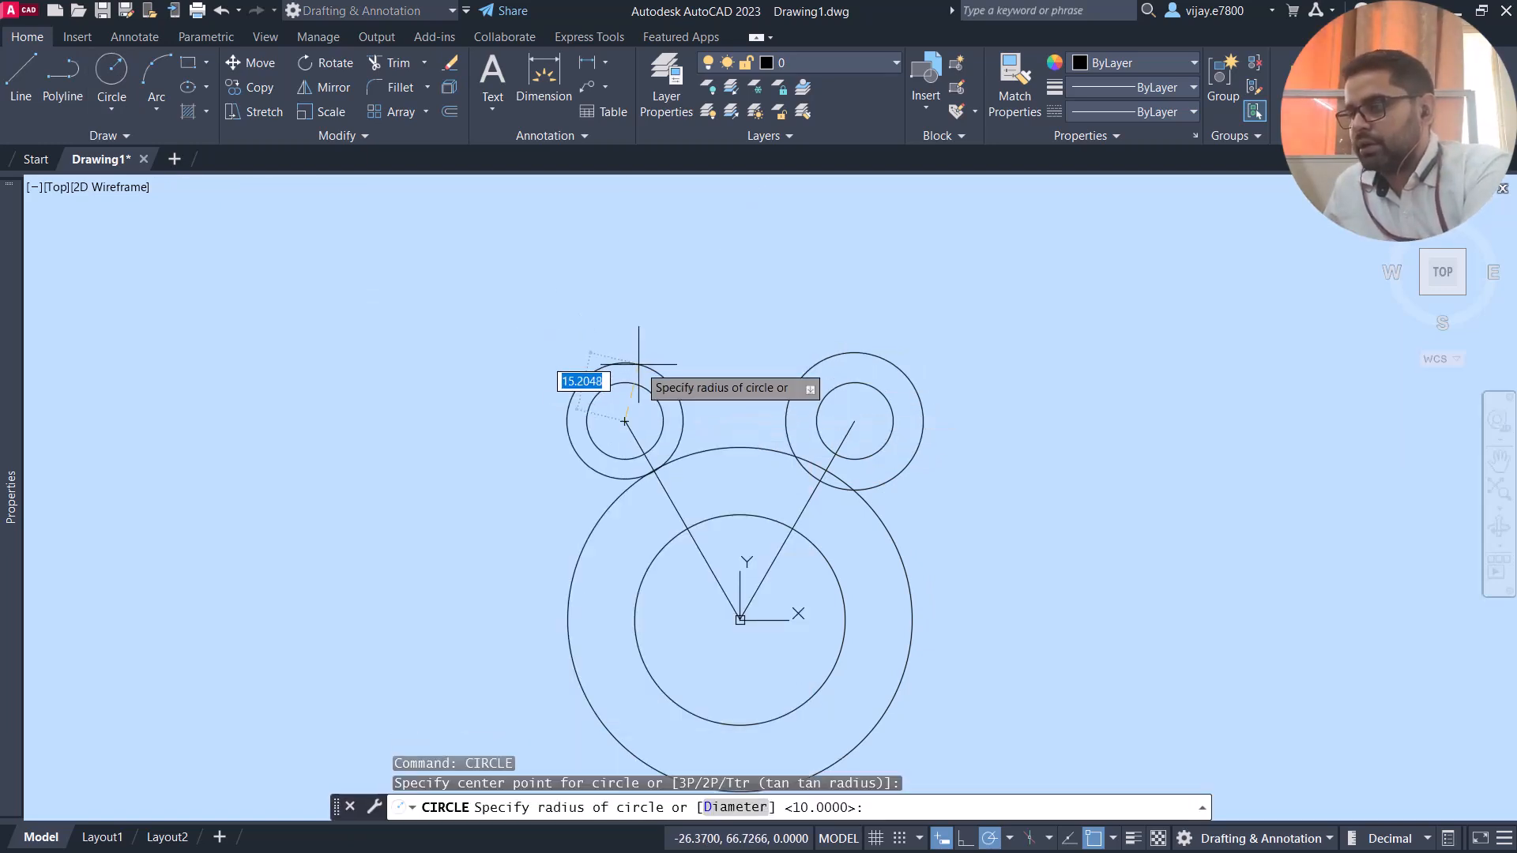
{"action": "type", "text": "18"}
{"action": "key", "text": "Return"}
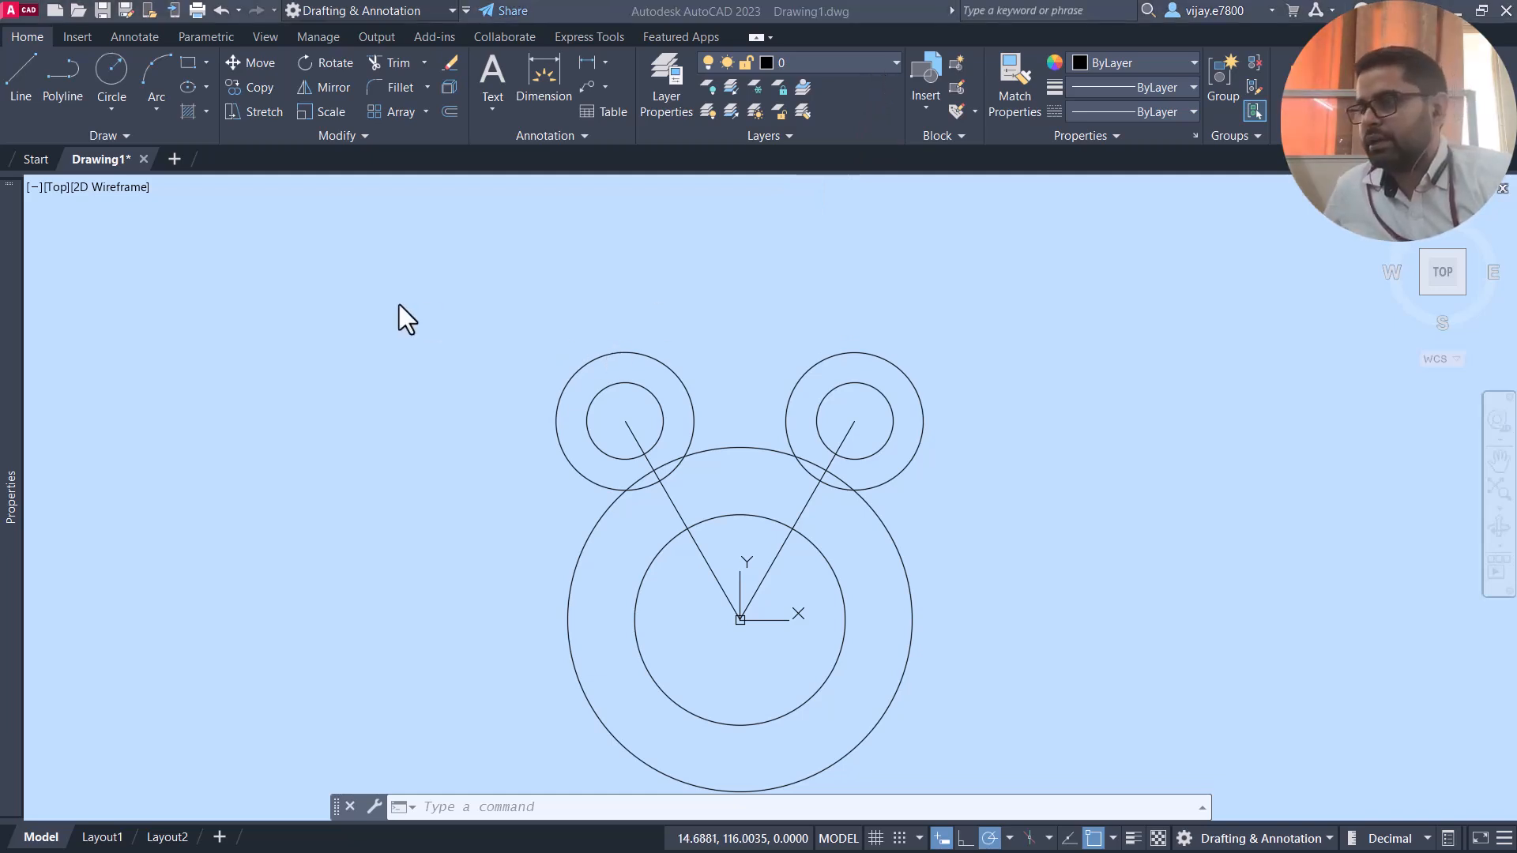
Join the two upper radius-18 circles with a fillet of radius 17 between their facing sides
{"action": "left_click", "coordinate": [371, 85]}
{"action": "left_click", "coordinate": [794, 806]}
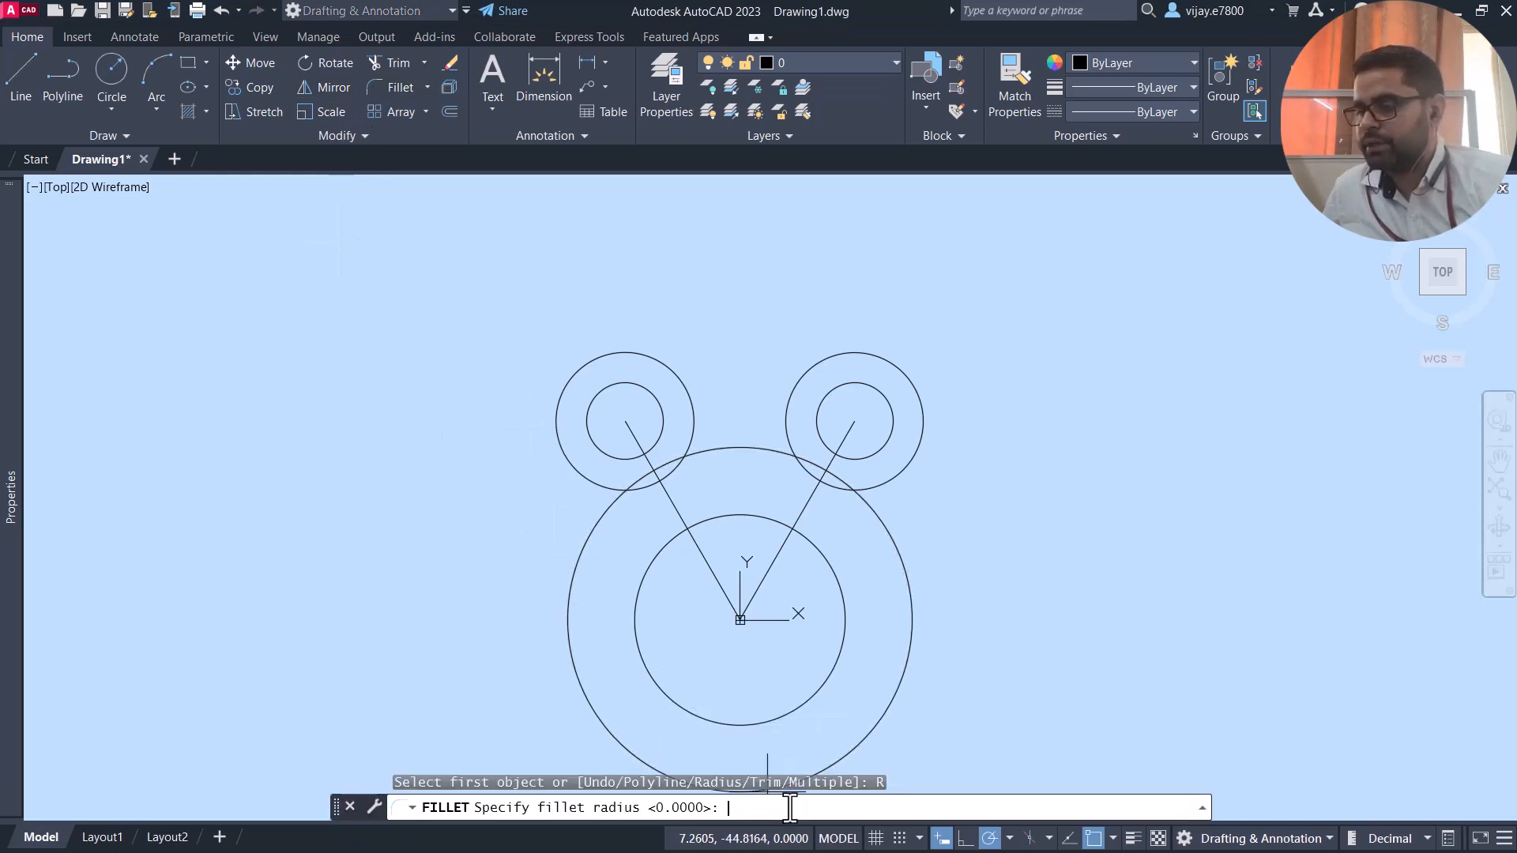
{"action": "key", "text": "Return"}
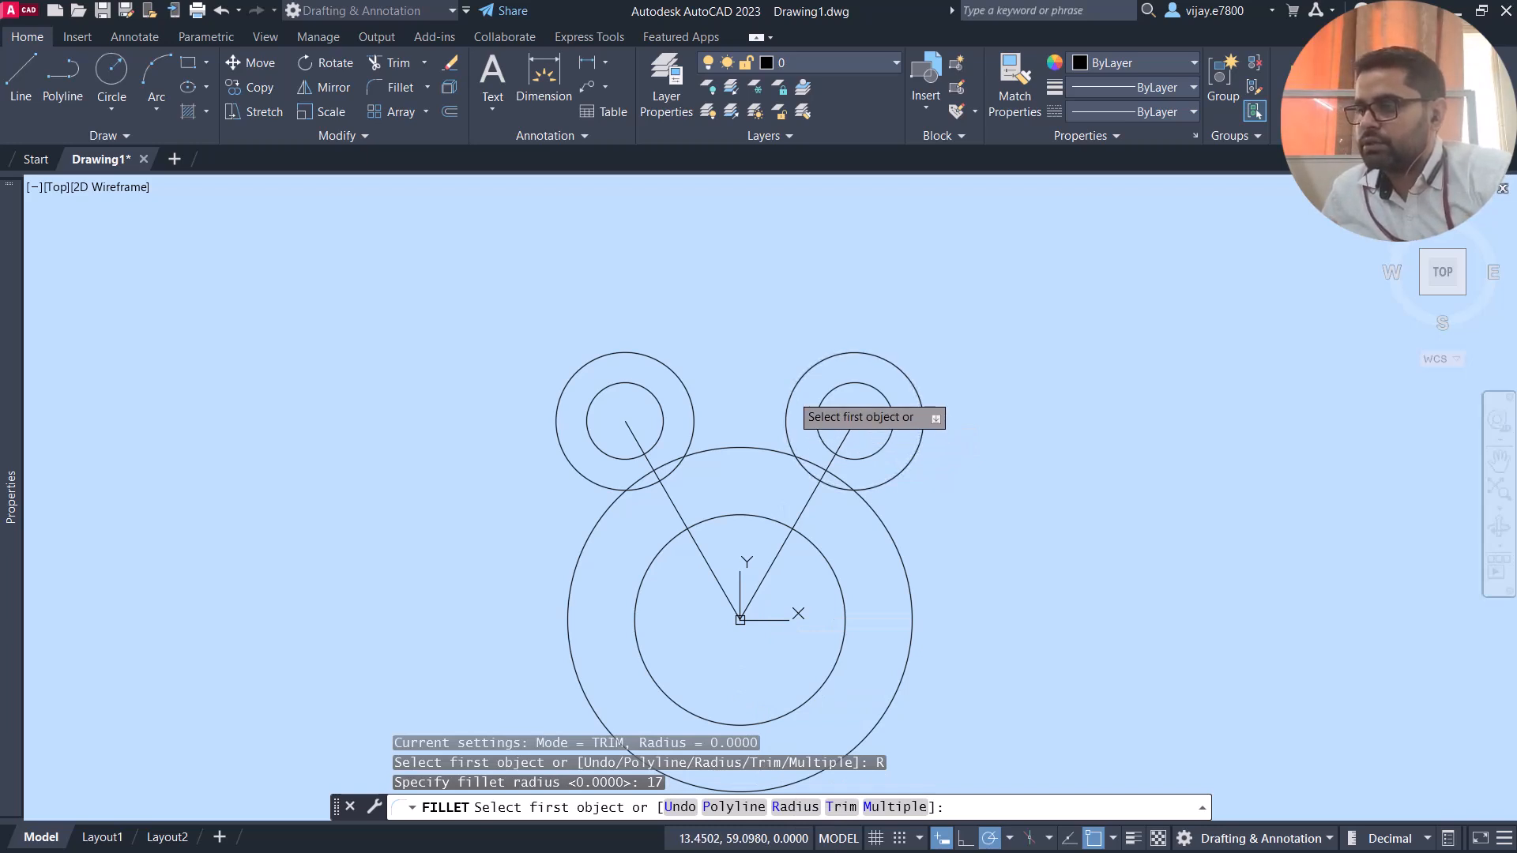
{"action": "left_click", "coordinate": [790, 395]}
{"action": "left_click", "coordinate": [687, 386]}
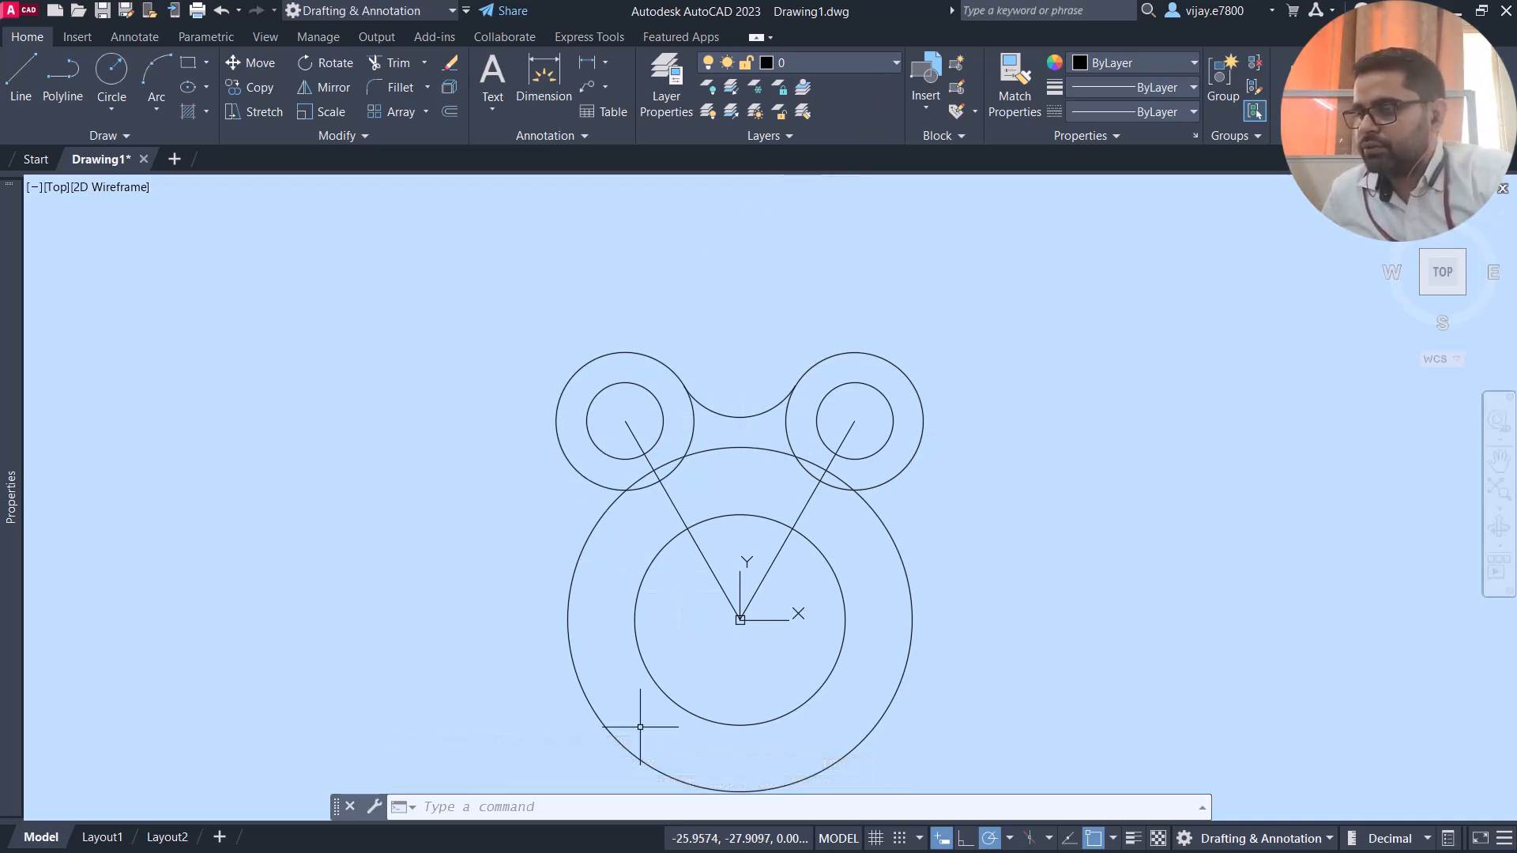
{"action": "scroll", "coordinate": [732, 693], "scroll_direction": "up", "scroll_amount": 2}
{"action": "middle_click_drag", "start_coordinate": [729, 654], "coordinate": [734, 577]}
{"action": "scroll", "coordinate": [734, 577], "scroll_direction": "down", "scroll_amount": 2}
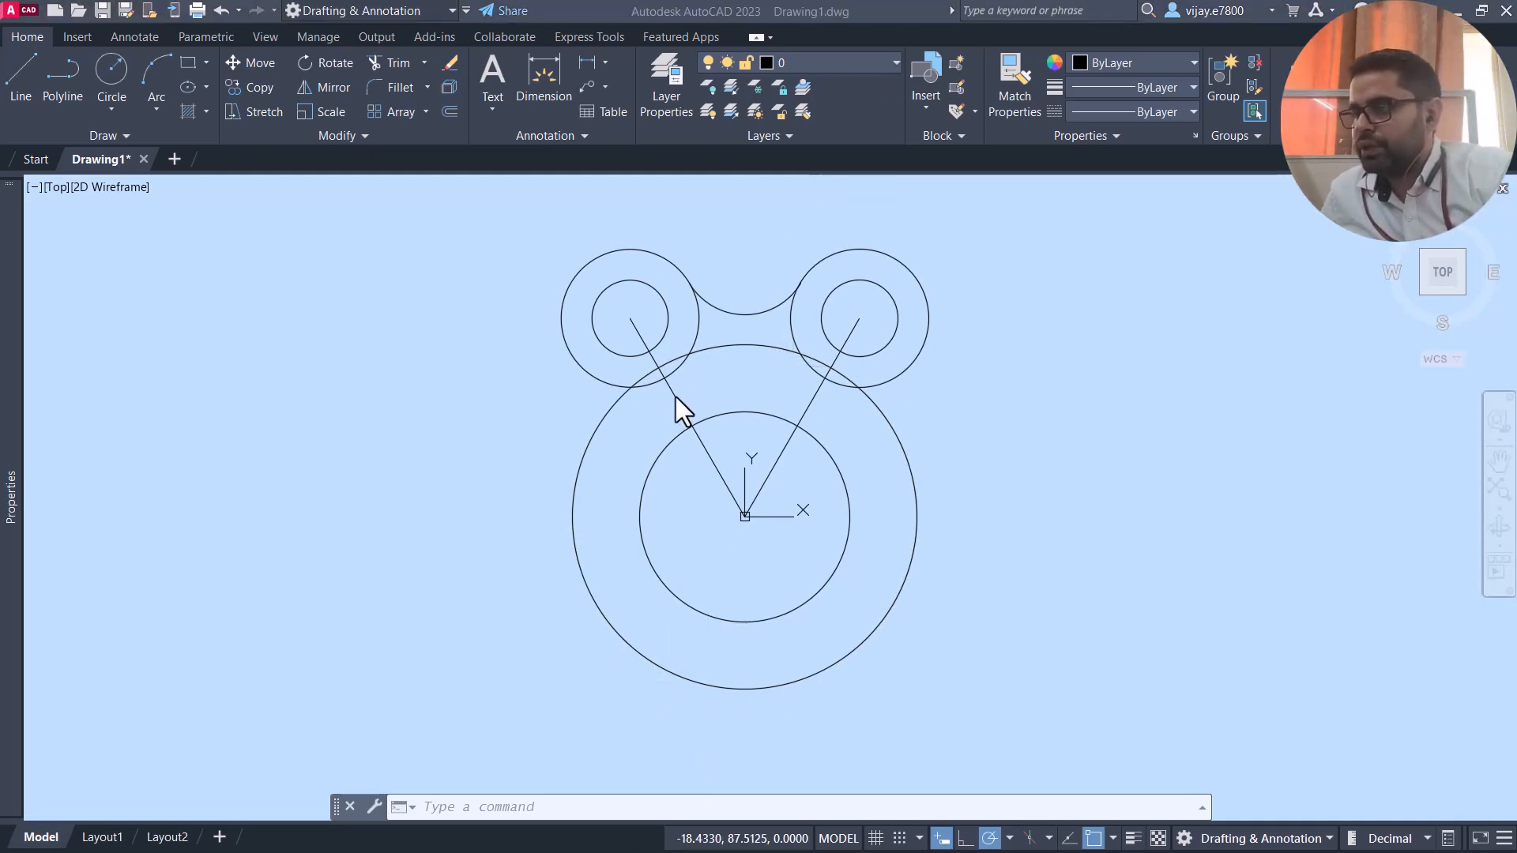
Trim both angled lines to the band between the central circles, keeping the stub in the left hole, and trim the lug arcs inside that band
{"action": "left_click", "coordinate": [397, 55]}
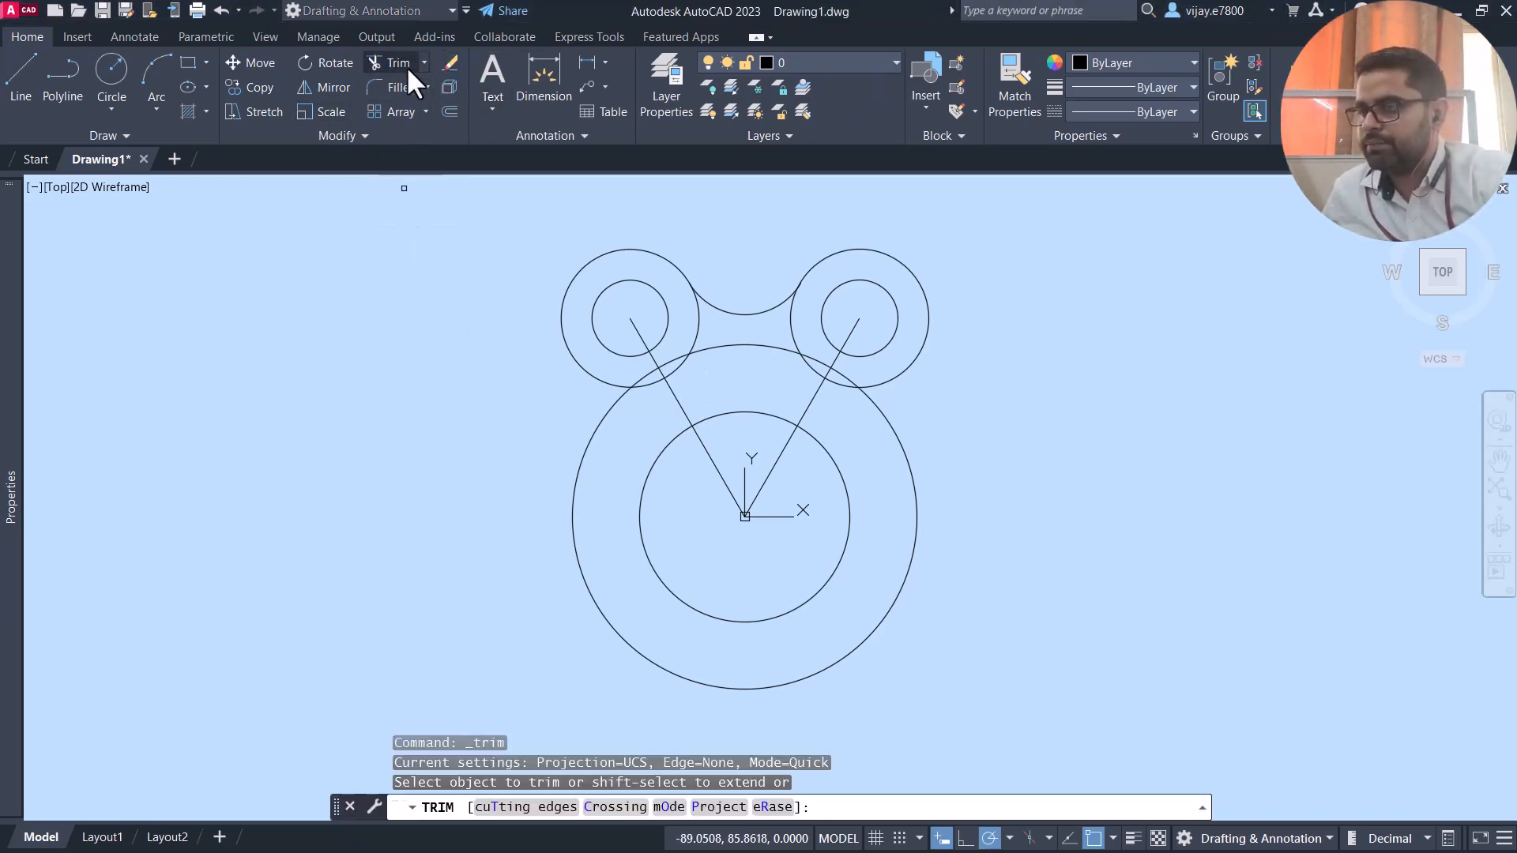
{"action": "left_click", "coordinate": [705, 439]}
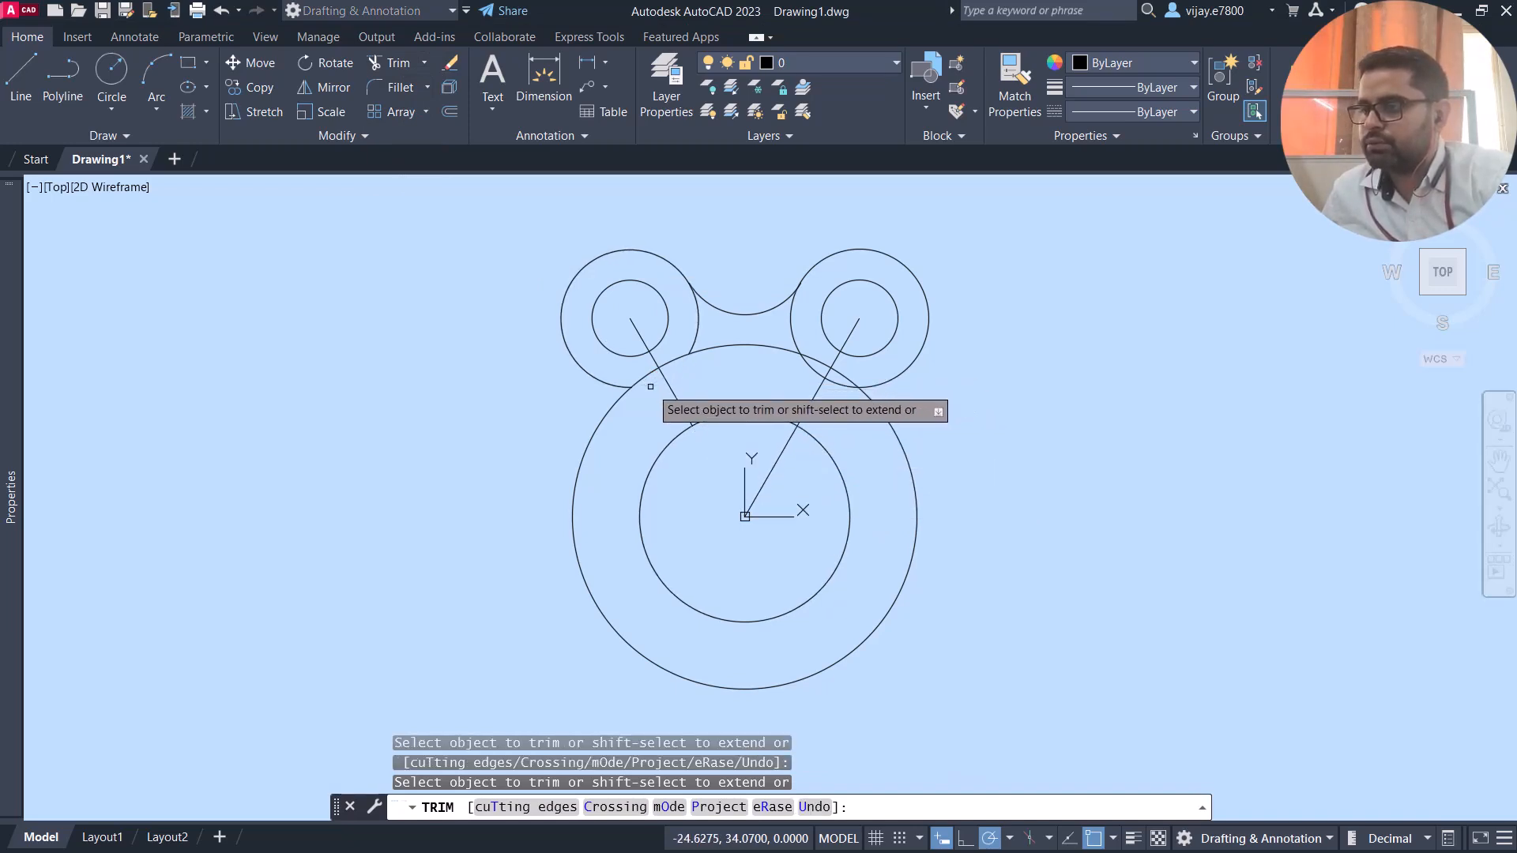
{"action": "left_click", "coordinate": [654, 360]}
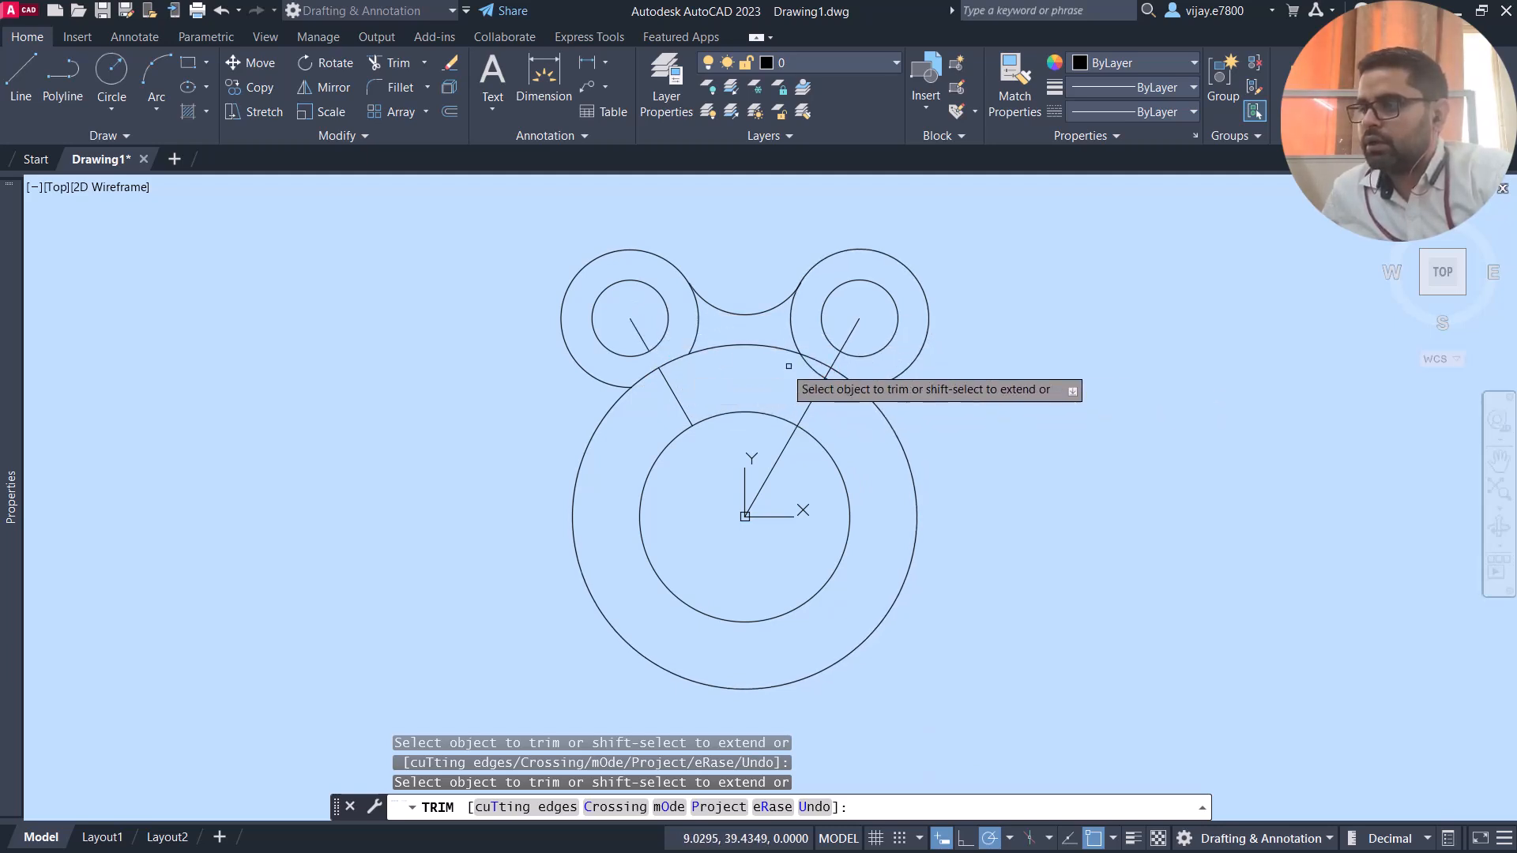
{"action": "left_click", "coordinate": [841, 343]}
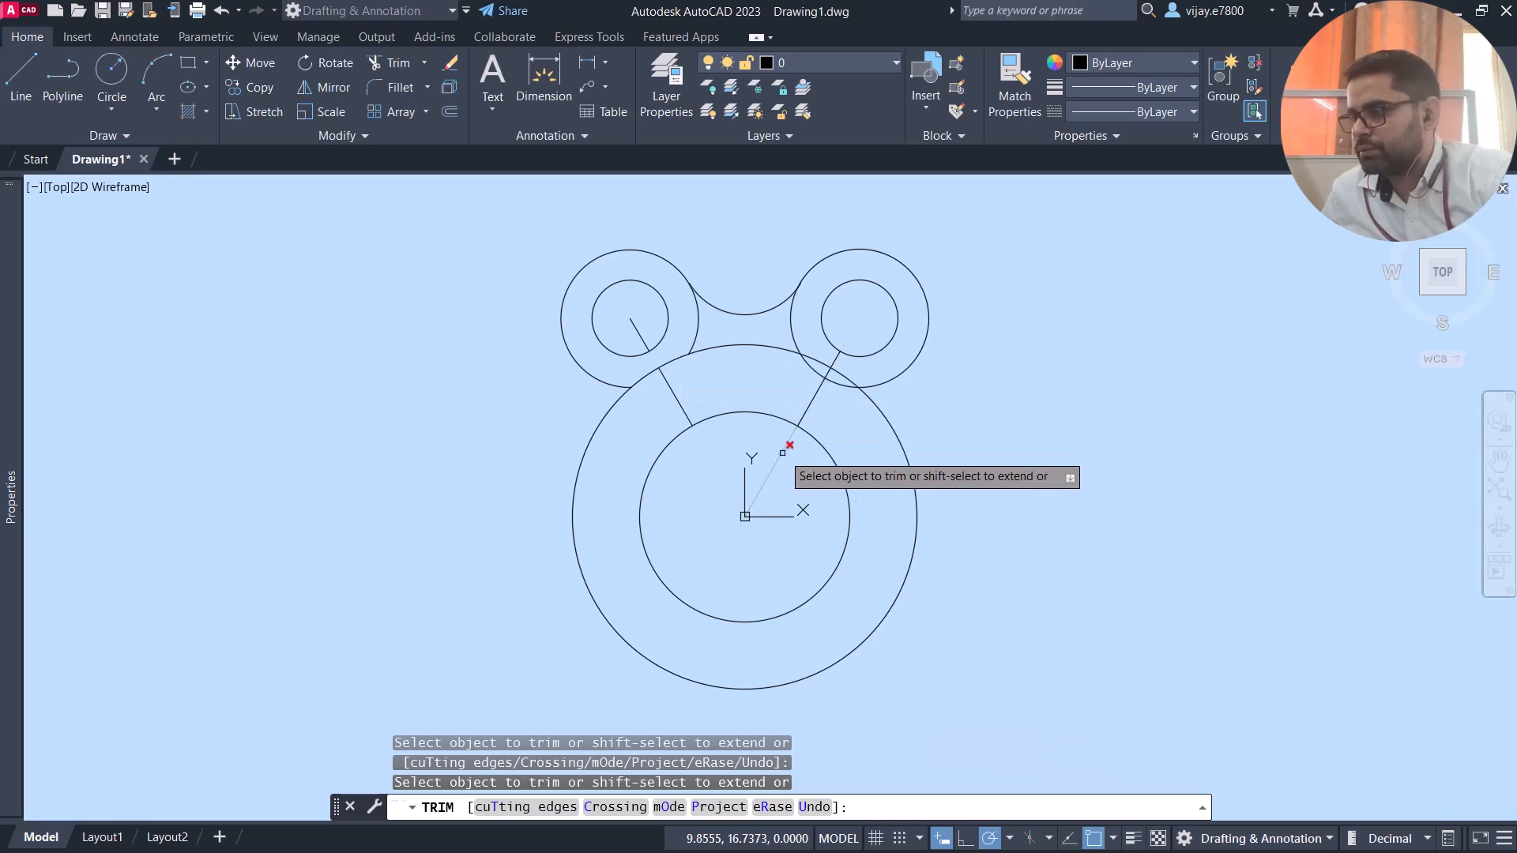
{"action": "left_click", "coordinate": [836, 359]}
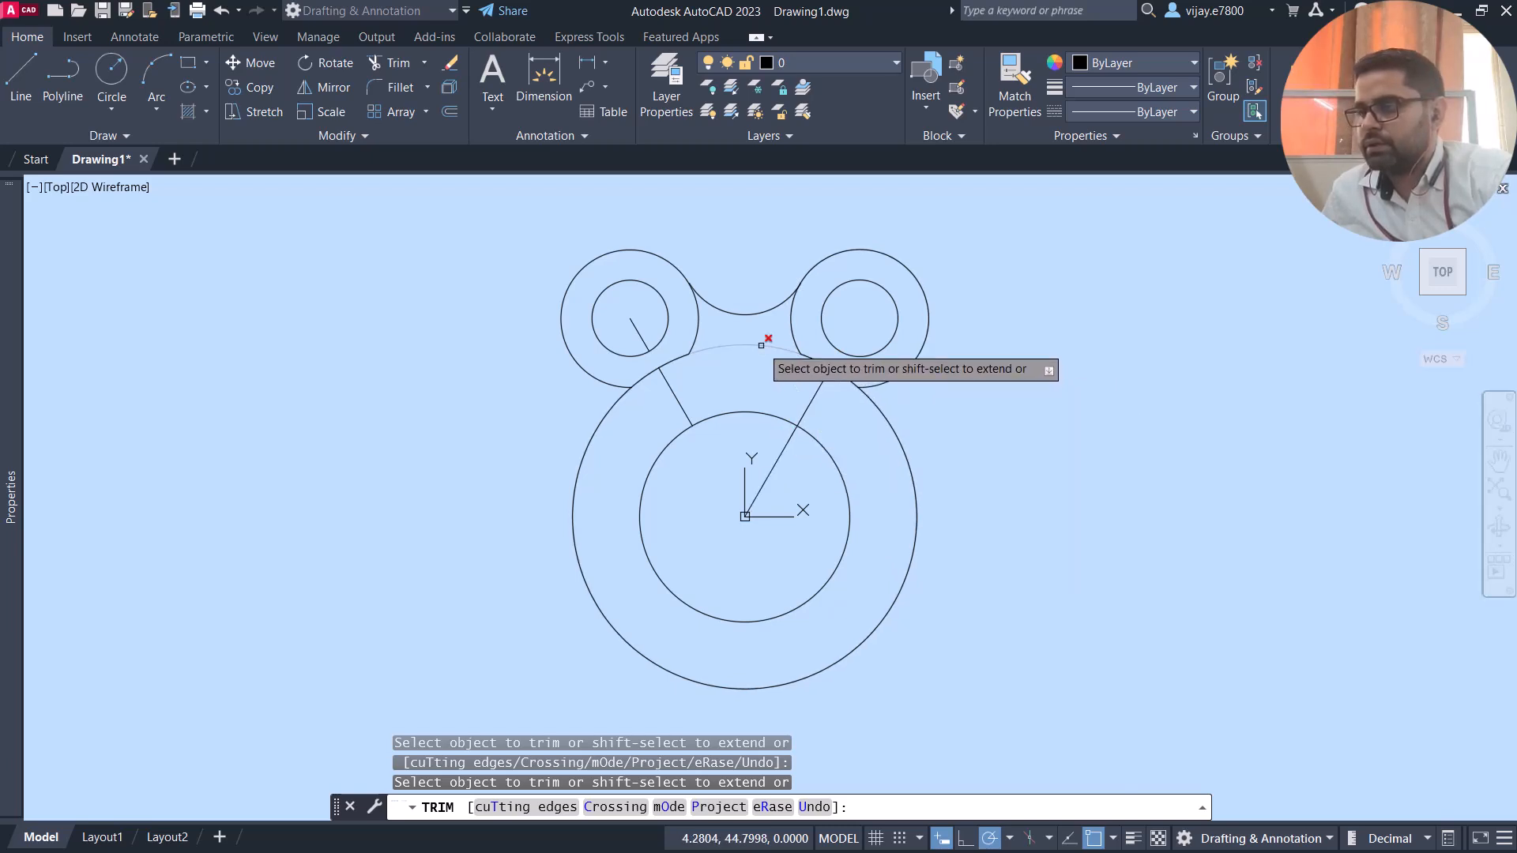
{"action": "left_click", "coordinate": [786, 445]}
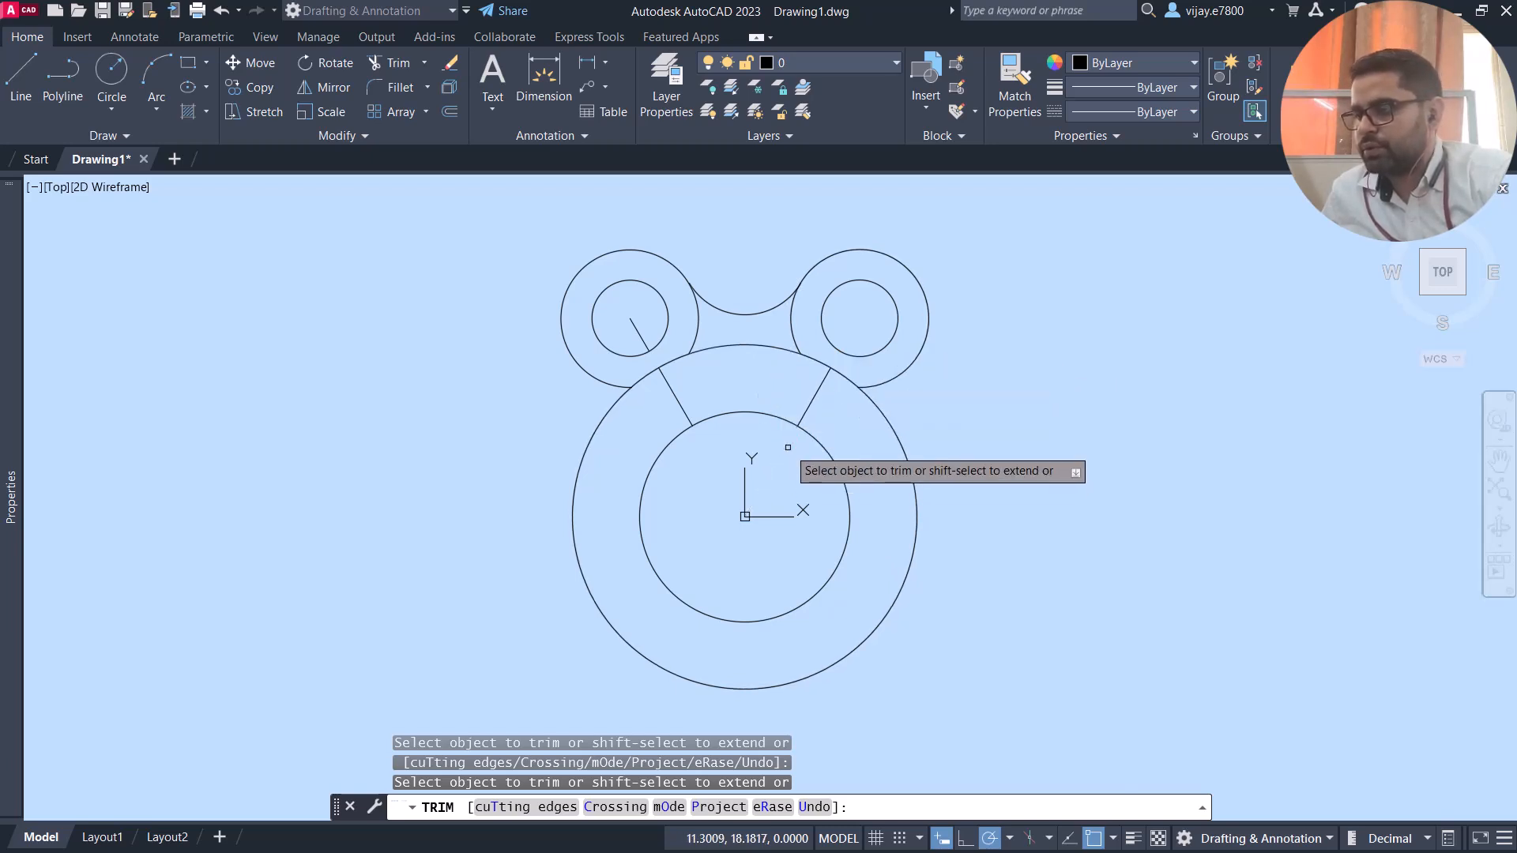
{"action": "right_click", "coordinate": [493, 345]}
{"action": "left_click", "coordinate": [533, 358]}
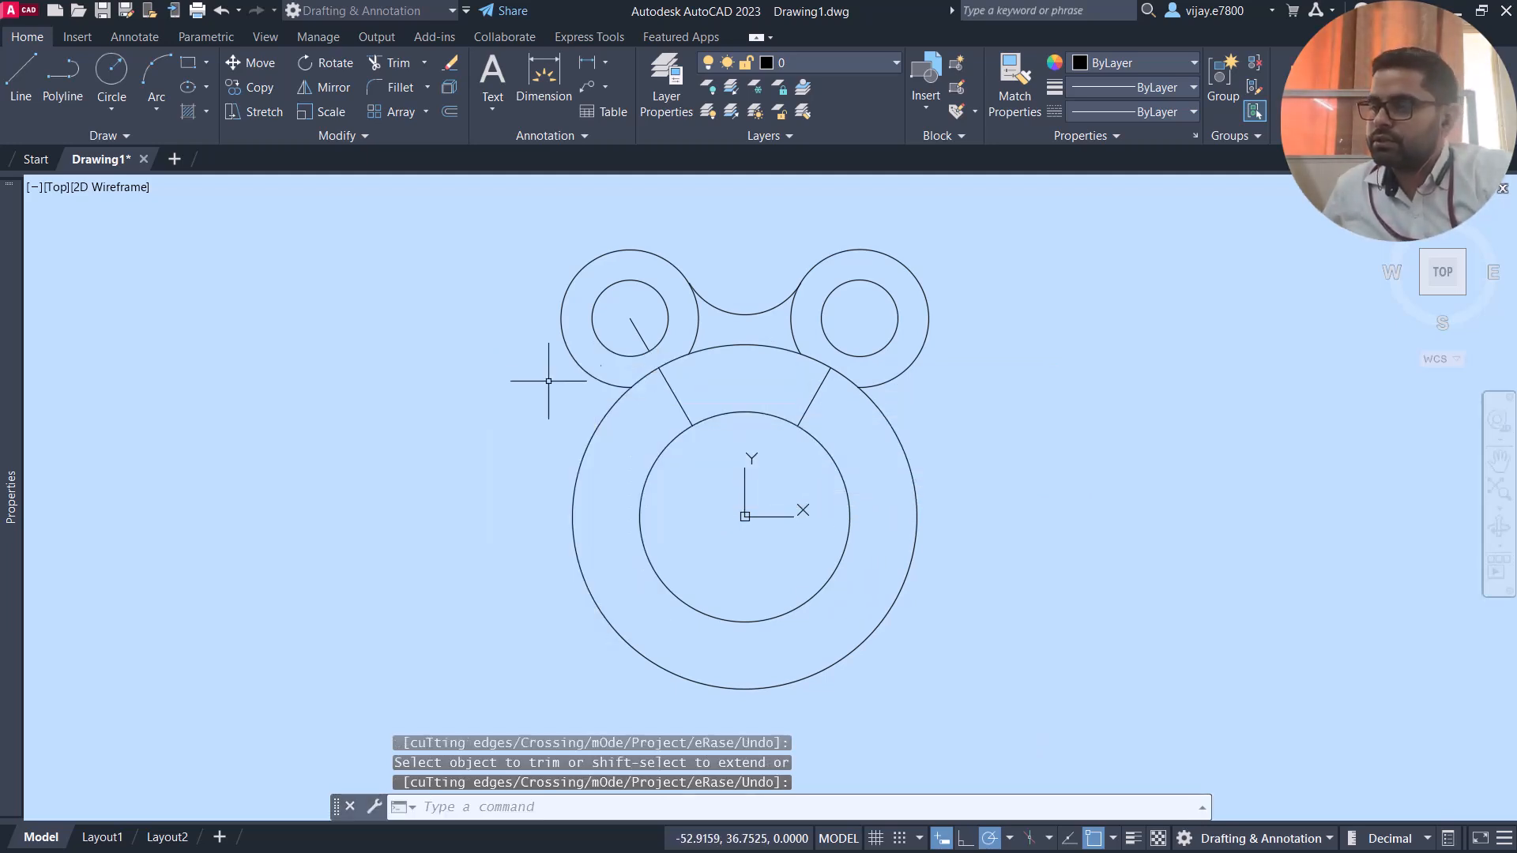
Offset each of the two angled line segments by 4 to both sides
{"action": "left_click", "coordinate": [450, 112]}
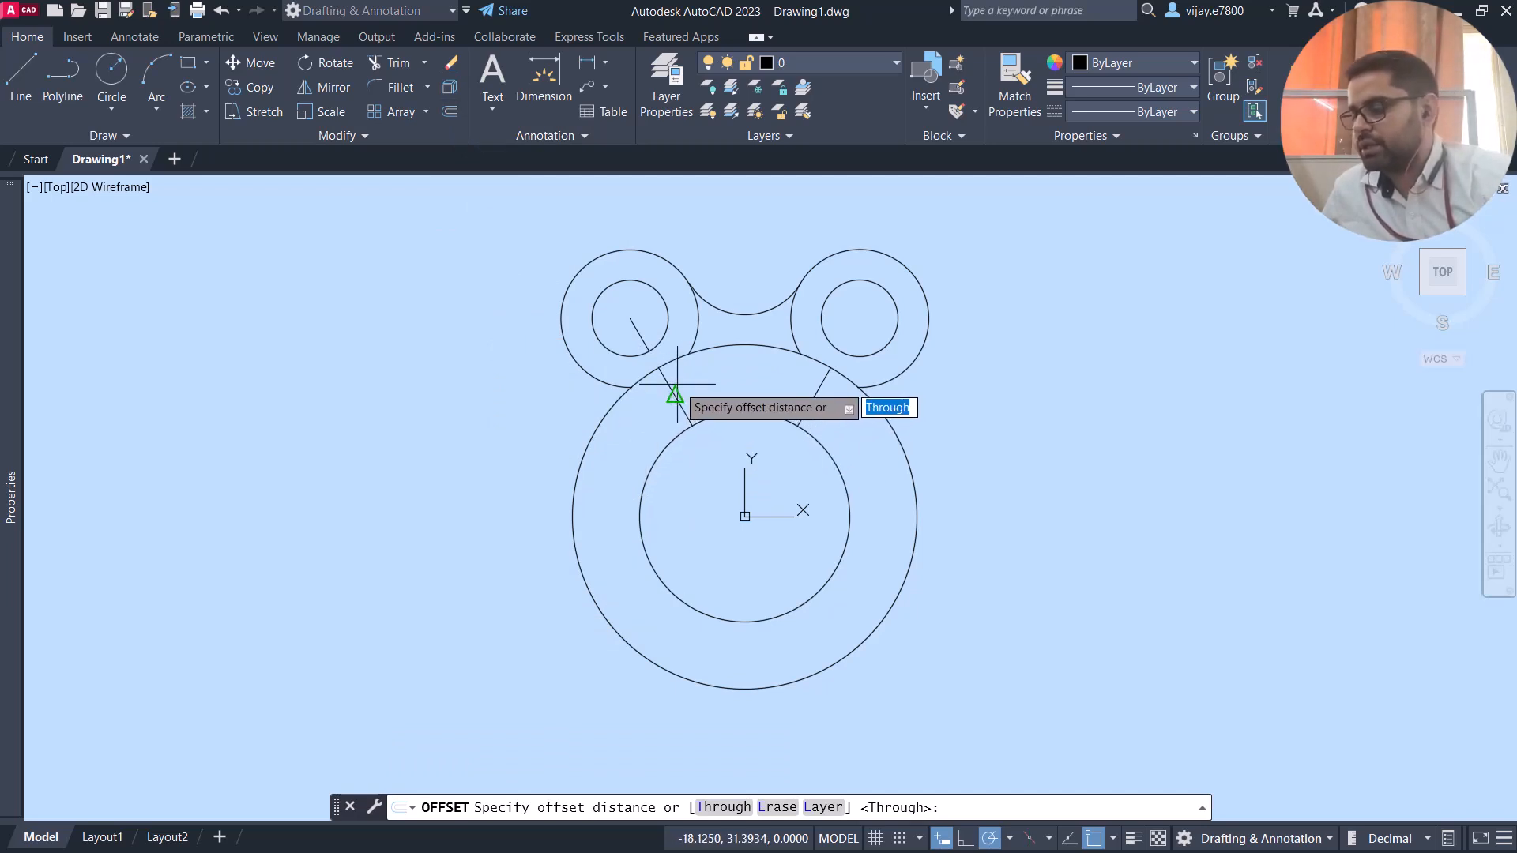
{"action": "type", "text": "4"}
{"action": "key", "text": "Return"}
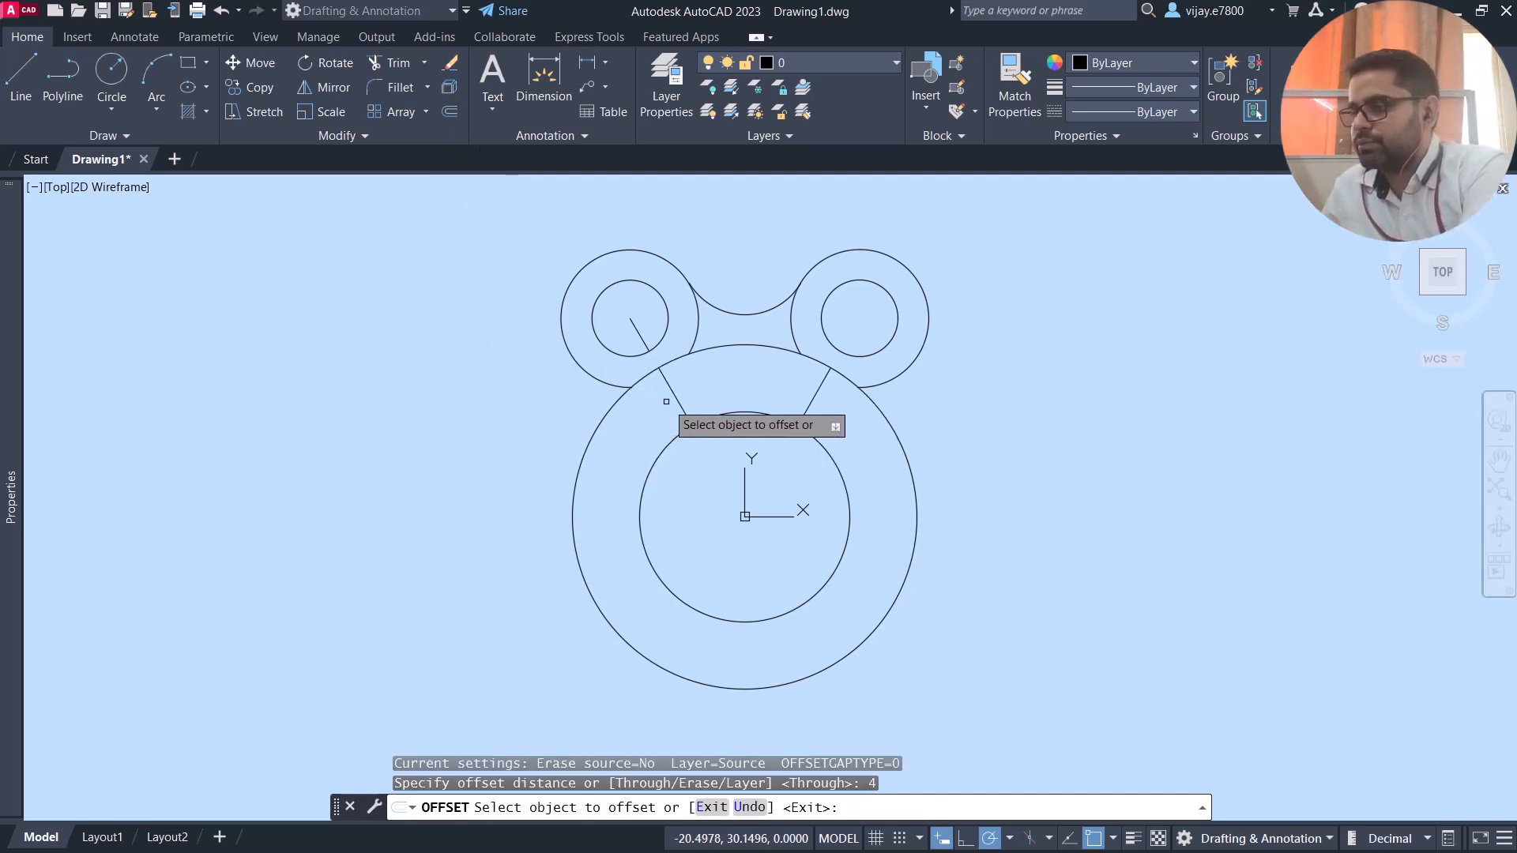
{"action": "left_click", "coordinate": [677, 393]}
{"action": "left_click", "coordinate": [686, 387]}
{"action": "left_click", "coordinate": [670, 393]}
{"action": "left_click", "coordinate": [666, 397]}
{"action": "left_click", "coordinate": [812, 397]}
{"action": "left_click", "coordinate": [824, 401]}
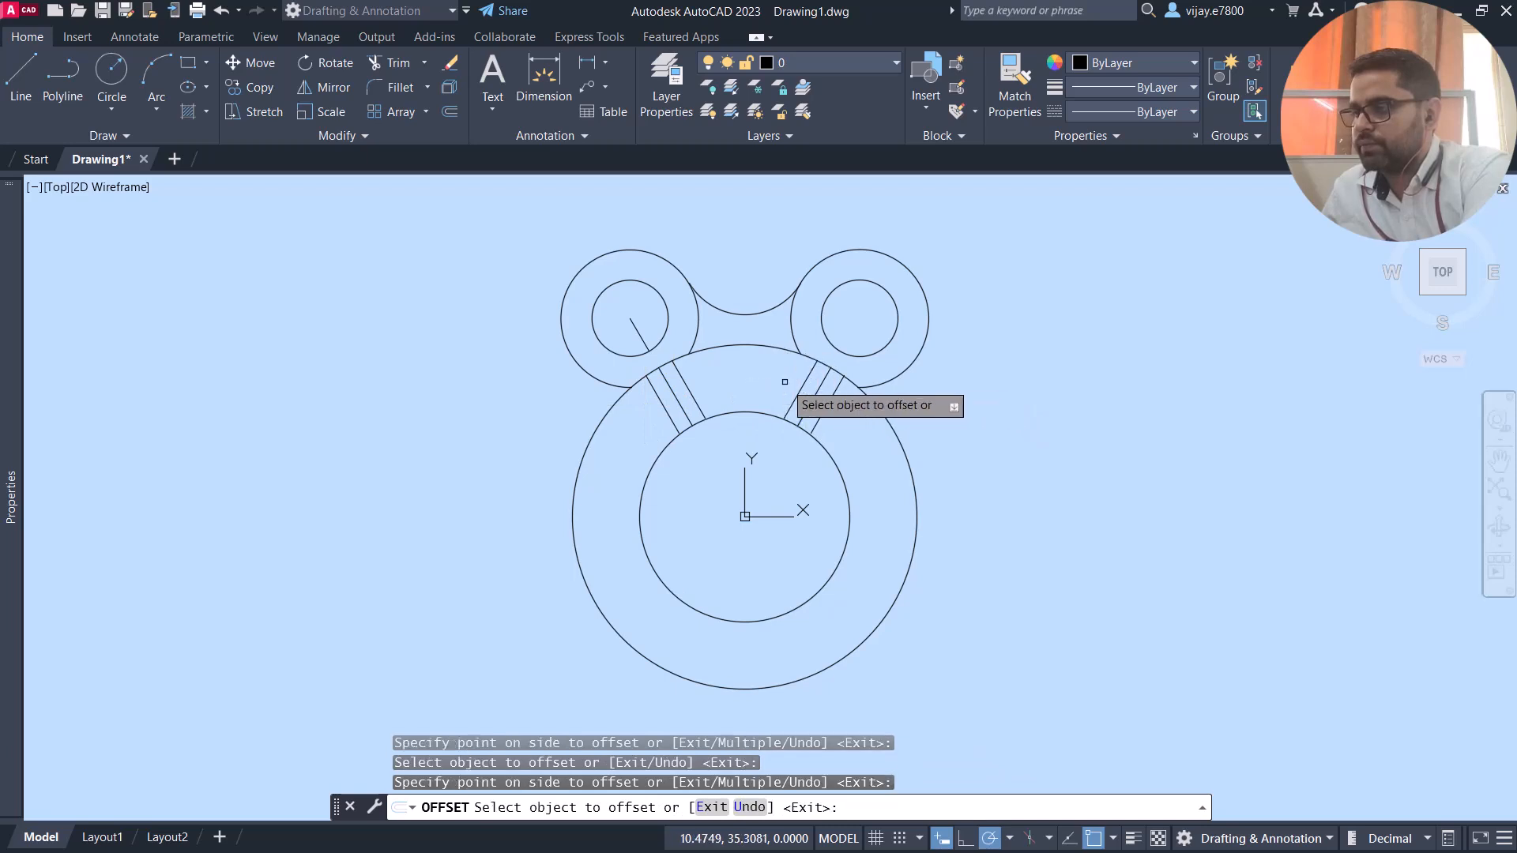
Extend the two offset lines beside the 60° segment to the inner central circle
{"action": "scroll", "coordinate": [778, 418], "scroll_direction": "up", "scroll_amount": 5}
{"action": "scroll", "coordinate": [819, 420], "scroll_direction": "up", "scroll_amount": 4}
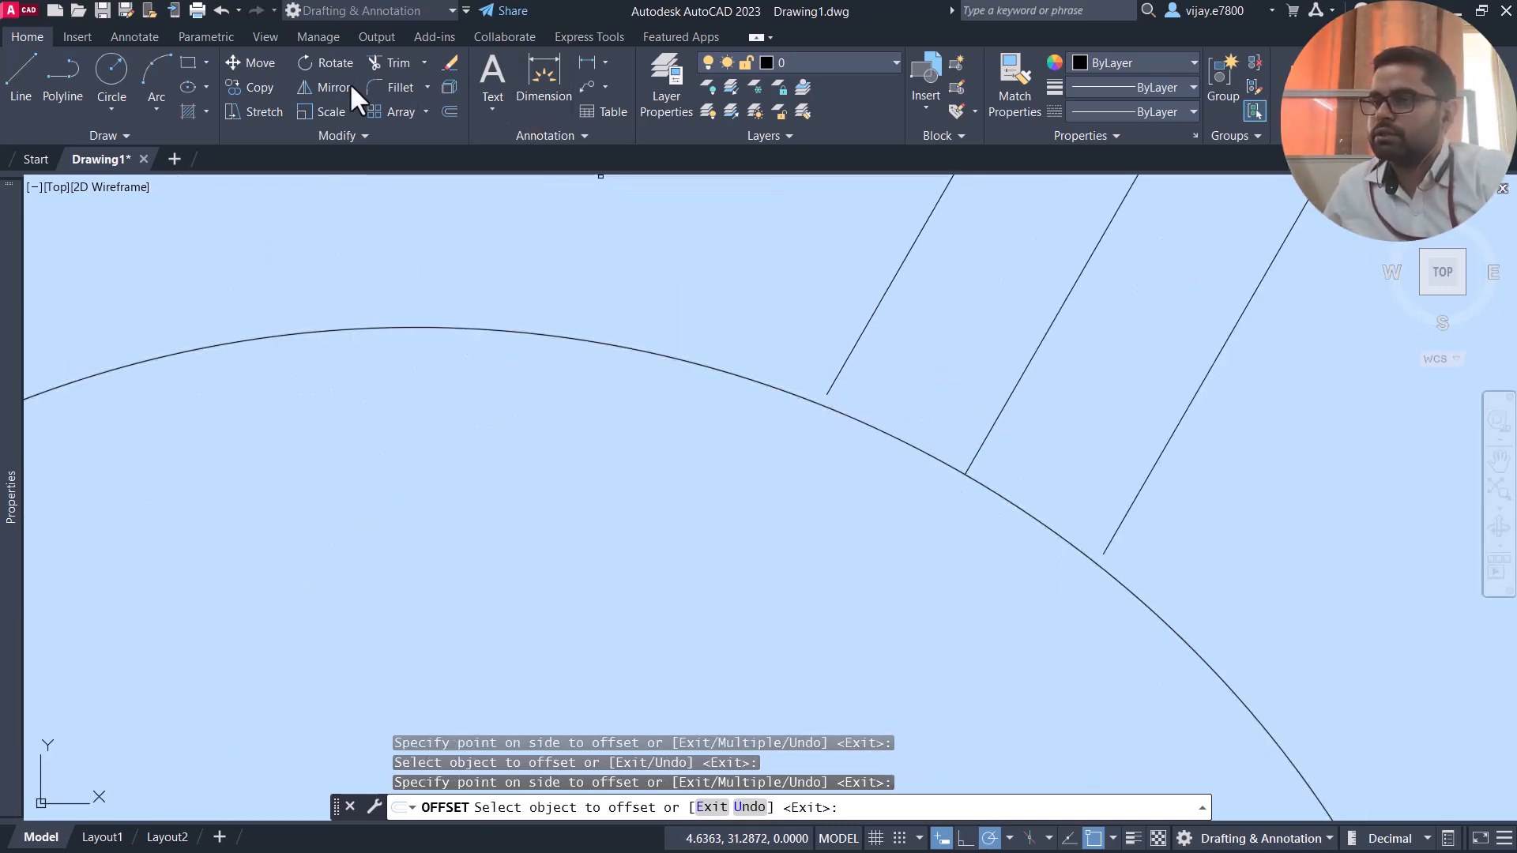
{"action": "left_click", "coordinate": [424, 63]}
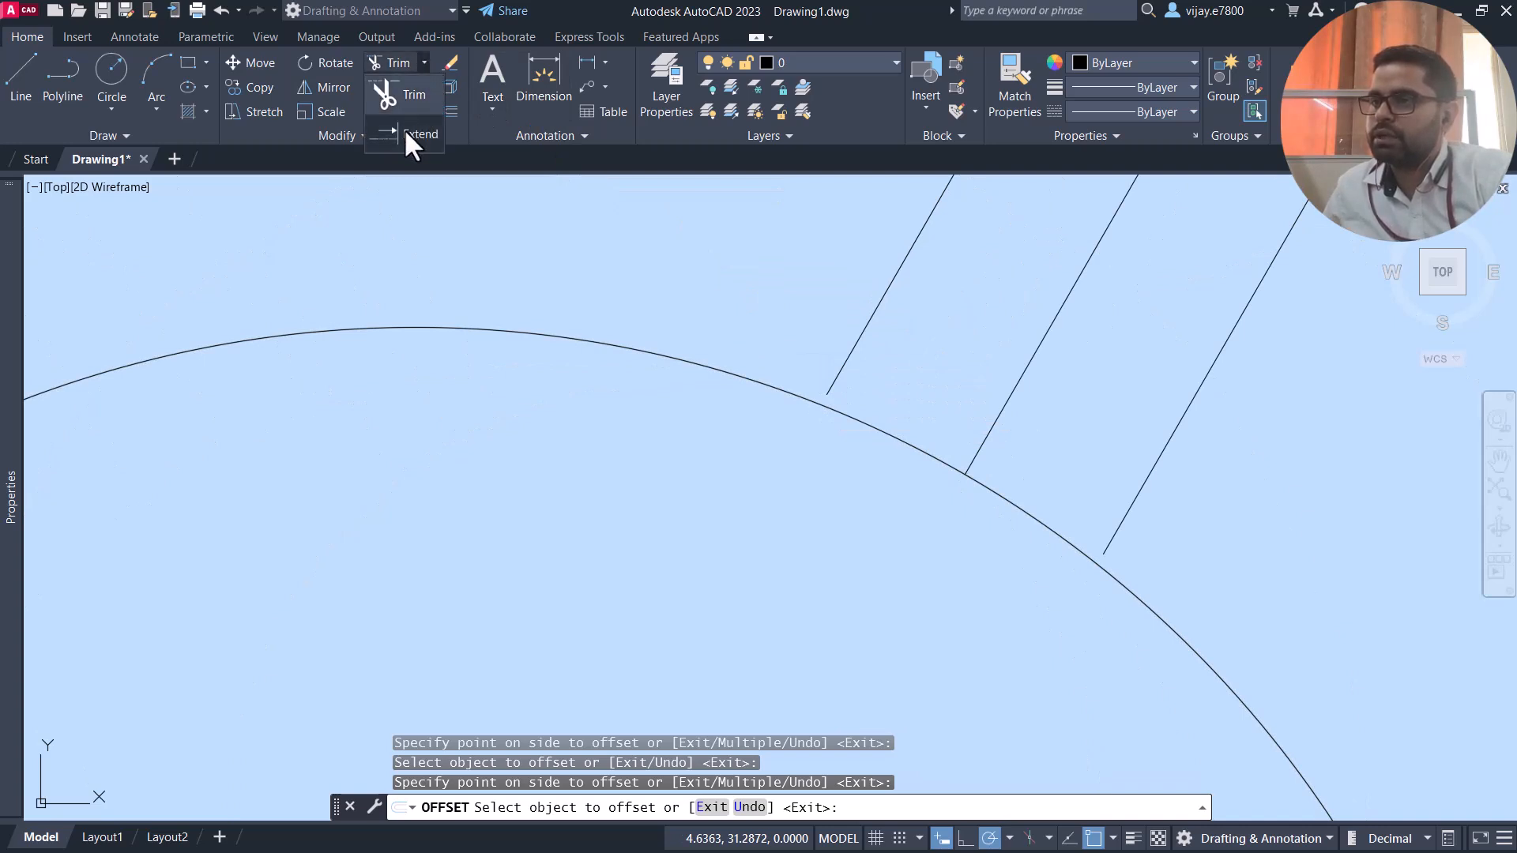
{"action": "left_click", "coordinate": [417, 133]}
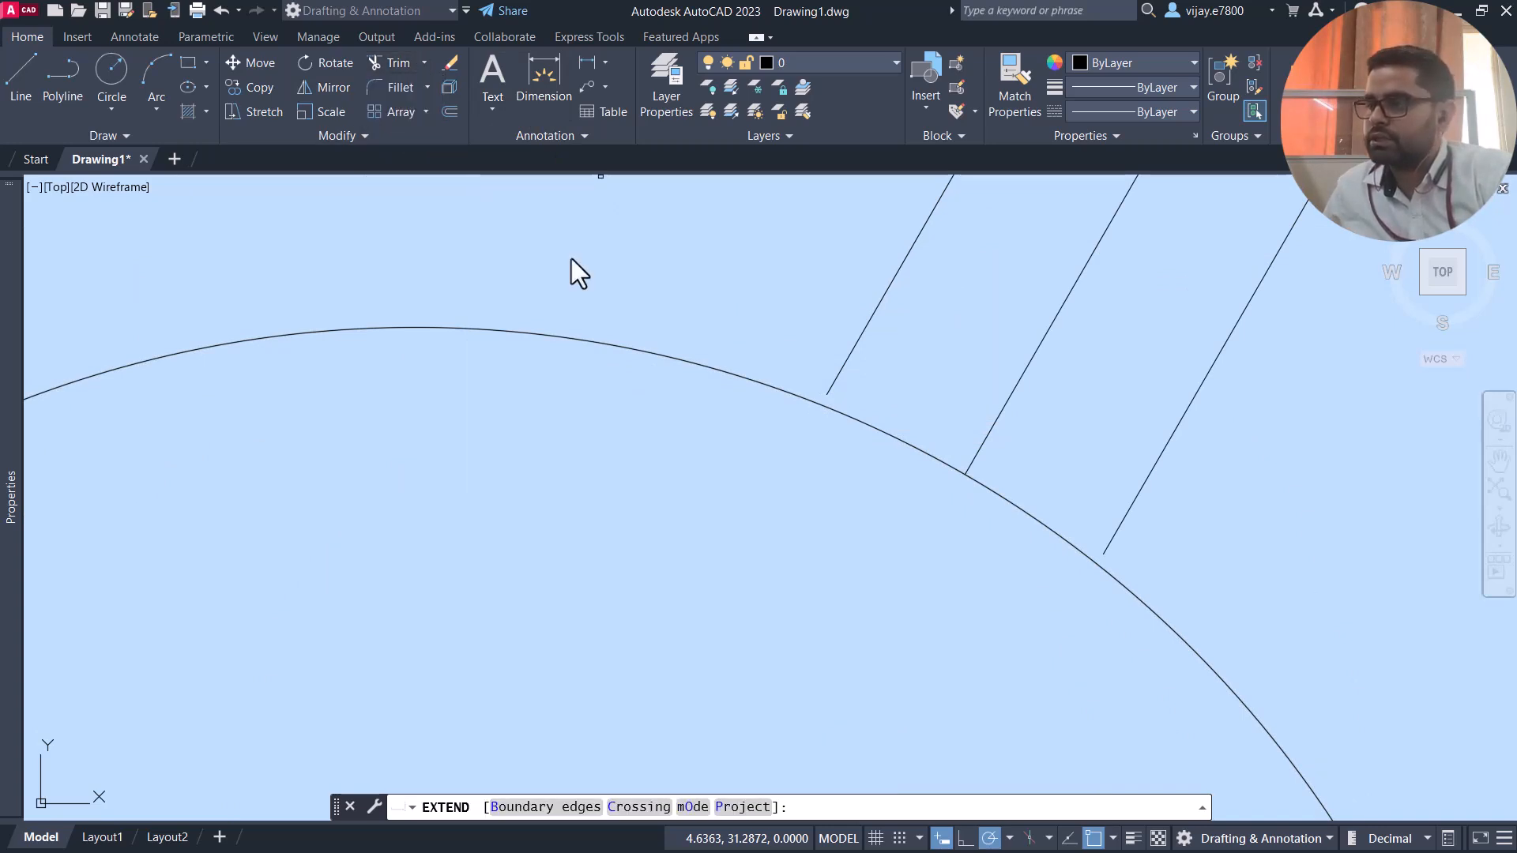
{"action": "left_click", "coordinate": [852, 361]}
{"action": "left_click", "coordinate": [1125, 517]}
{"action": "scroll", "coordinate": [1047, 427], "scroll_direction": "down", "scroll_amount": 8}
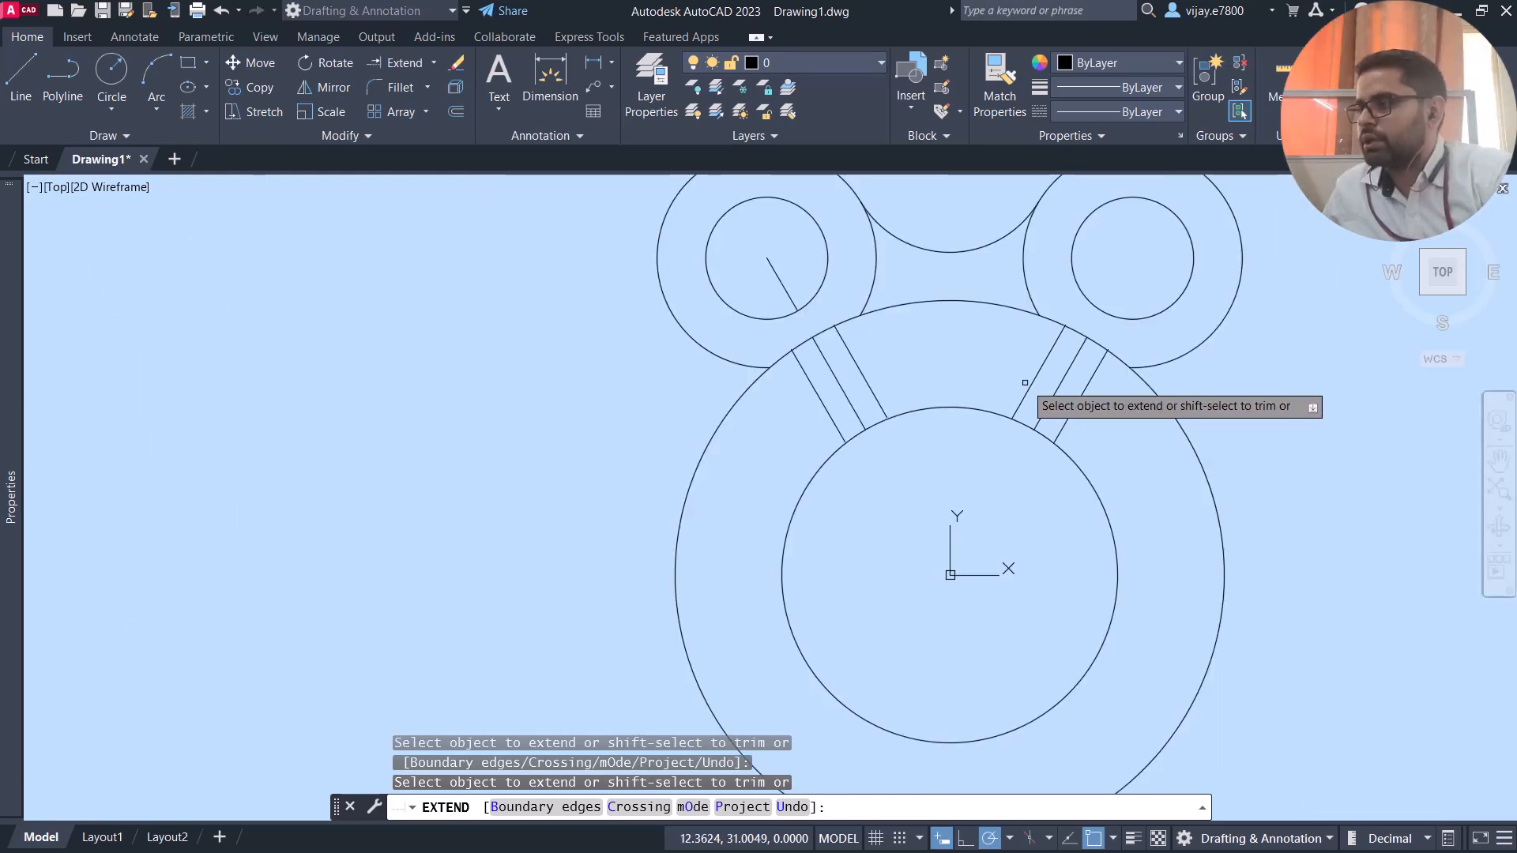
{"action": "right_click", "coordinate": [898, 340]}
{"action": "left_click", "coordinate": [917, 352]}
Trim the ends of the four offset lines that project beyond the outer central circle
{"action": "scroll", "coordinate": [872, 337], "scroll_direction": "up", "scroll_amount": 8}
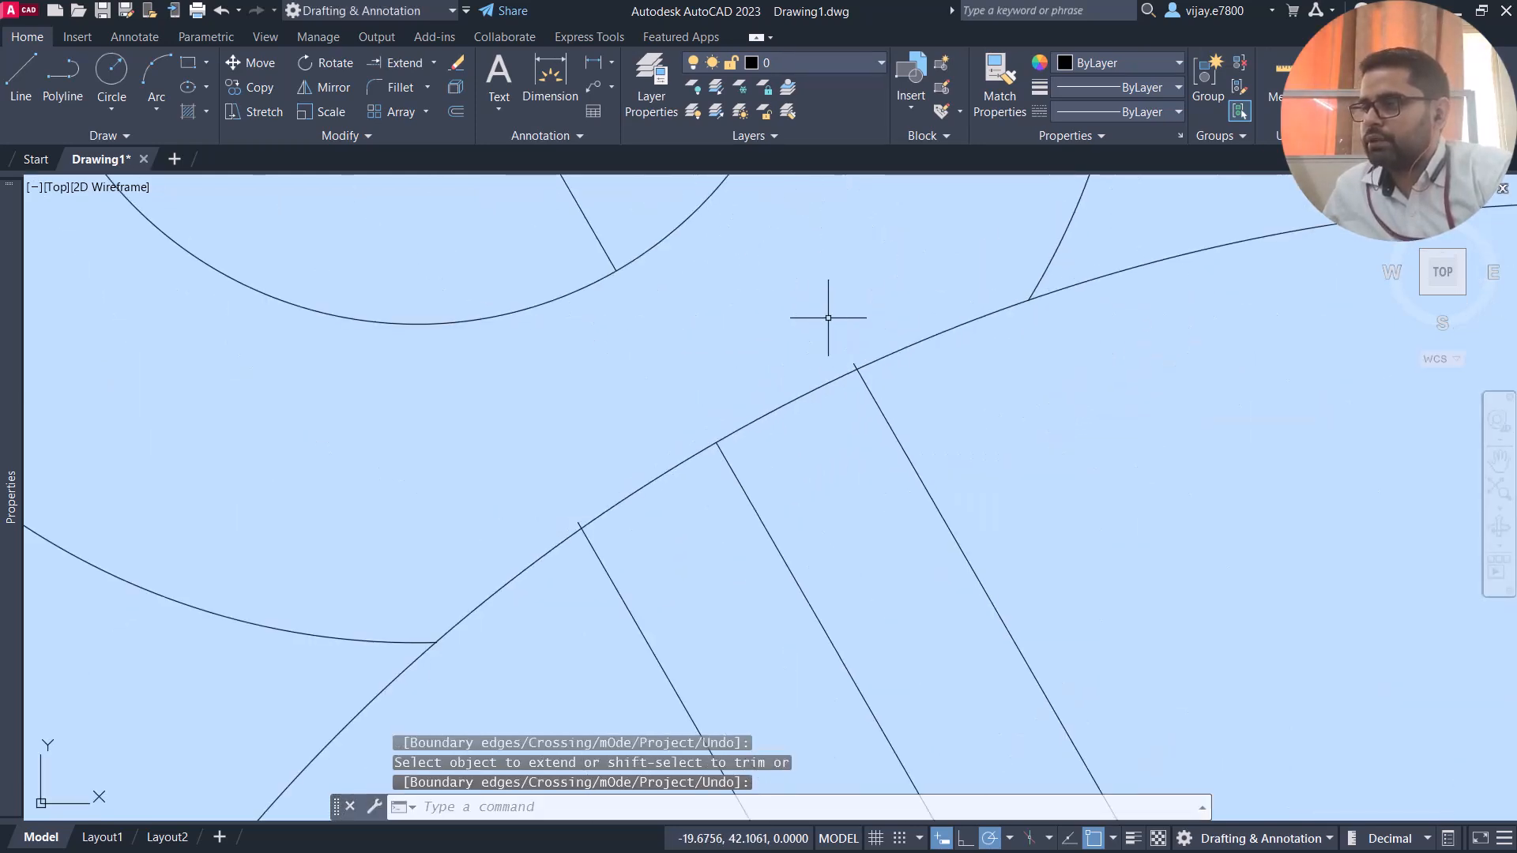
{"action": "left_click", "coordinate": [432, 62]}
{"action": "left_click", "coordinate": [408, 101]}
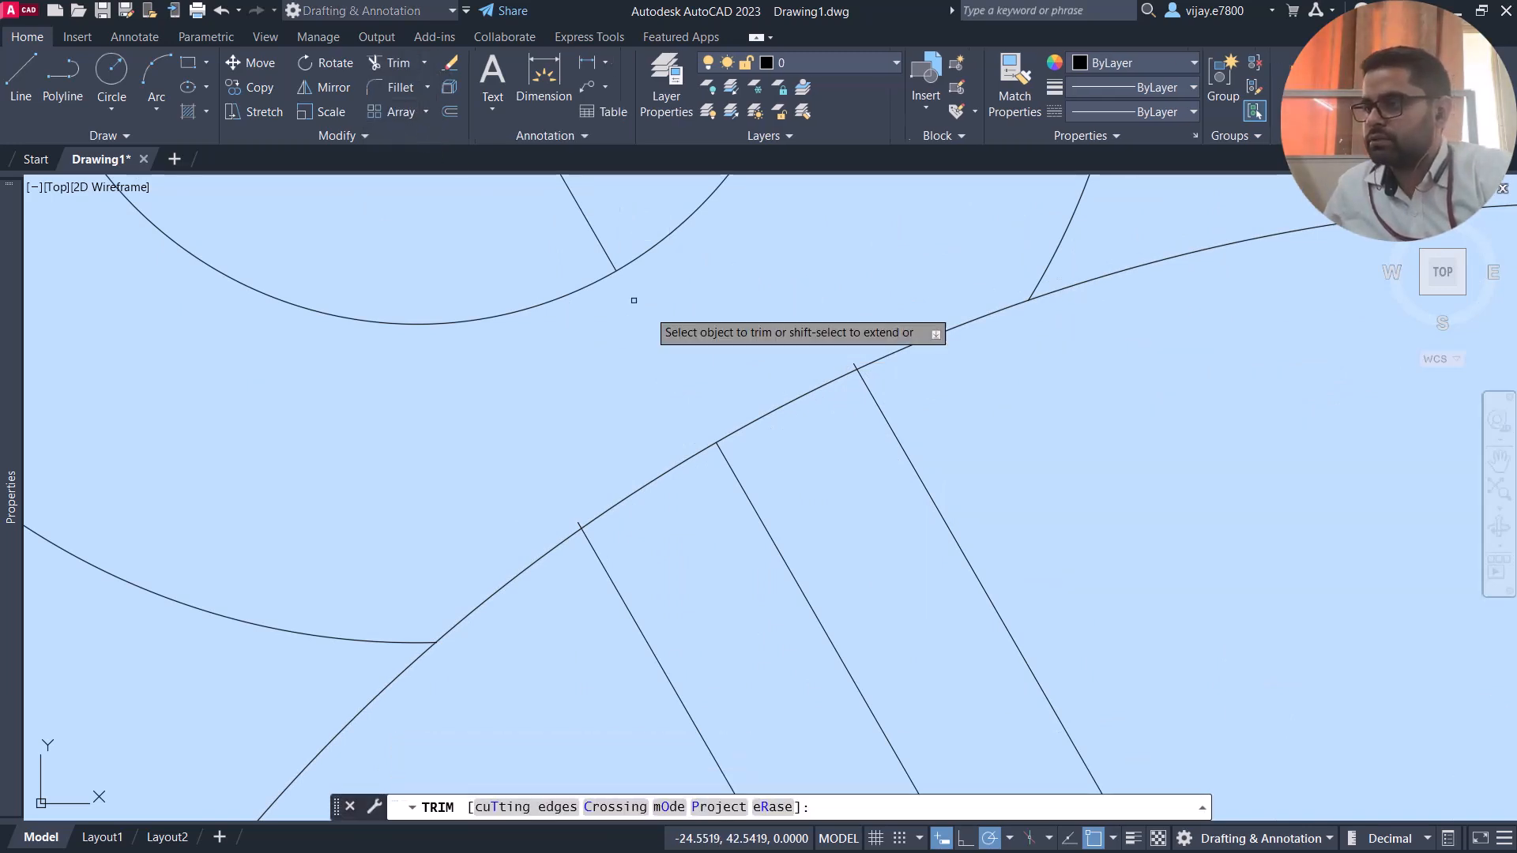
{"action": "left_click", "coordinate": [853, 359]}
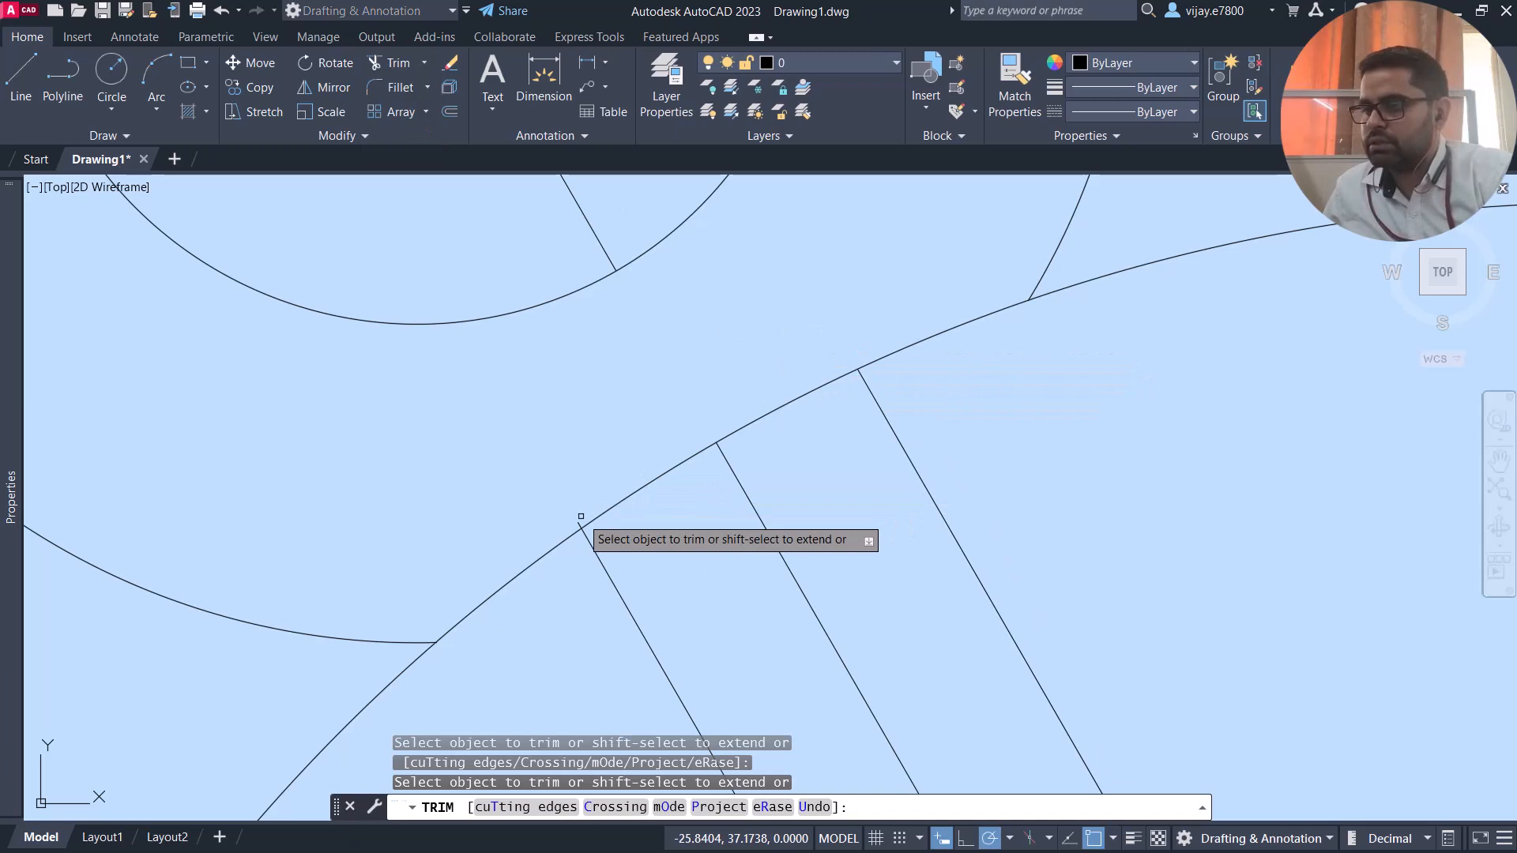
{"action": "scroll", "coordinate": [1259, 397], "scroll_direction": "down", "scroll_amount": 6}
{"action": "scroll", "coordinate": [1262, 407], "scroll_direction": "up", "scroll_amount": 2}
{"action": "middle_click_drag", "start_coordinate": [1262, 408], "coordinate": [754, 474]}
{"action": "scroll", "coordinate": [963, 395], "scroll_direction": "up", "scroll_amount": 6}
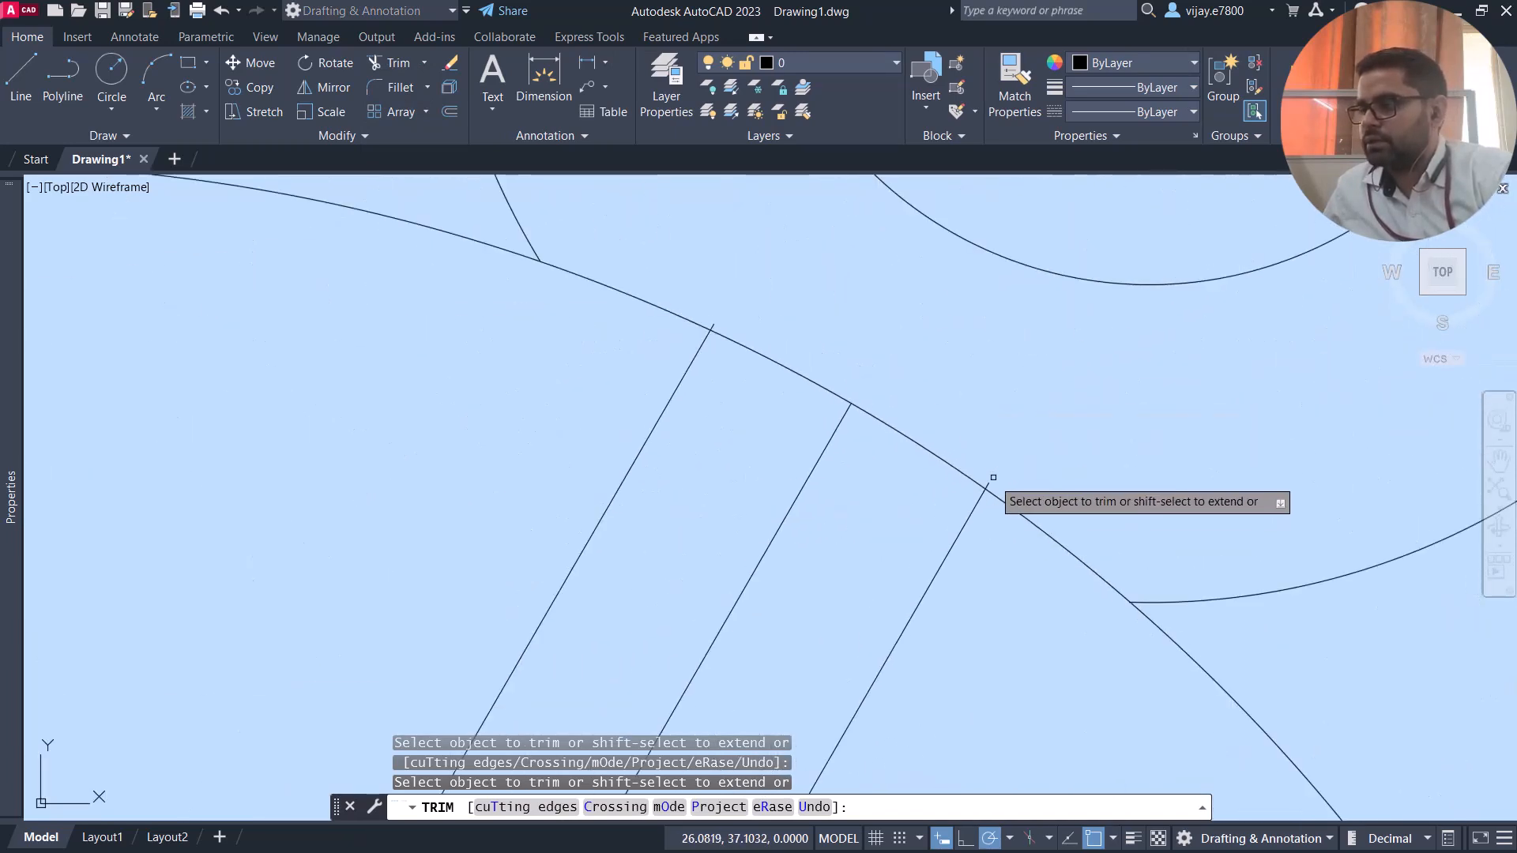
{"action": "left_click", "coordinate": [990, 481]}
{"action": "left_click", "coordinate": [719, 321]}
Remove the middle line from each upper pair of offset lines by trimming
{"action": "scroll", "coordinate": [613, 403], "scroll_direction": "down", "scroll_amount": 5}
{"action": "left_click", "coordinate": [622, 453]}
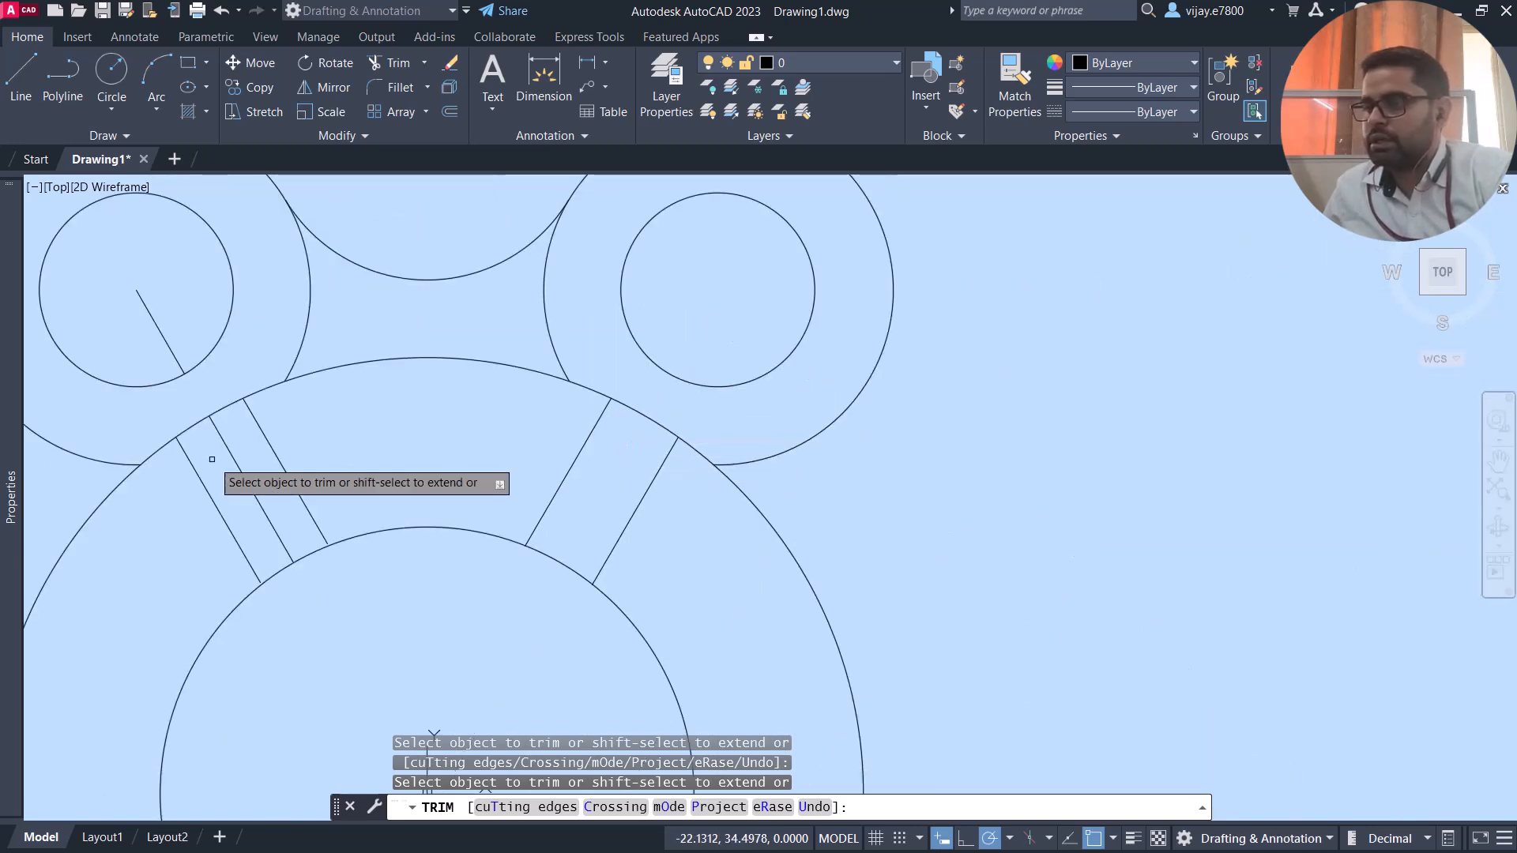
{"action": "left_click", "coordinate": [229, 459]}
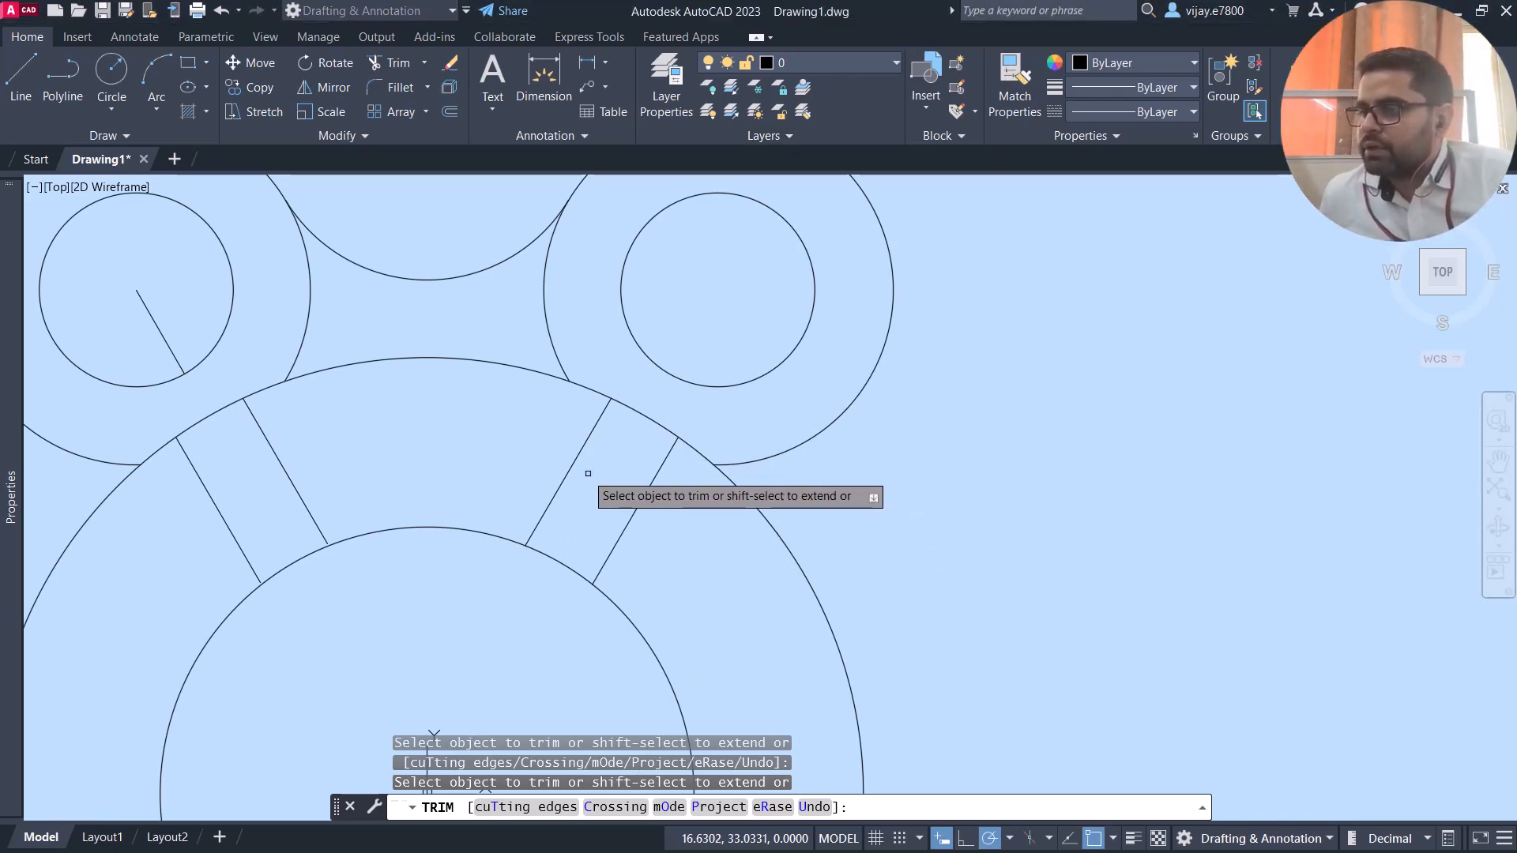
{"action": "right_click", "coordinate": [516, 450]}
{"action": "left_click", "coordinate": [534, 462]}
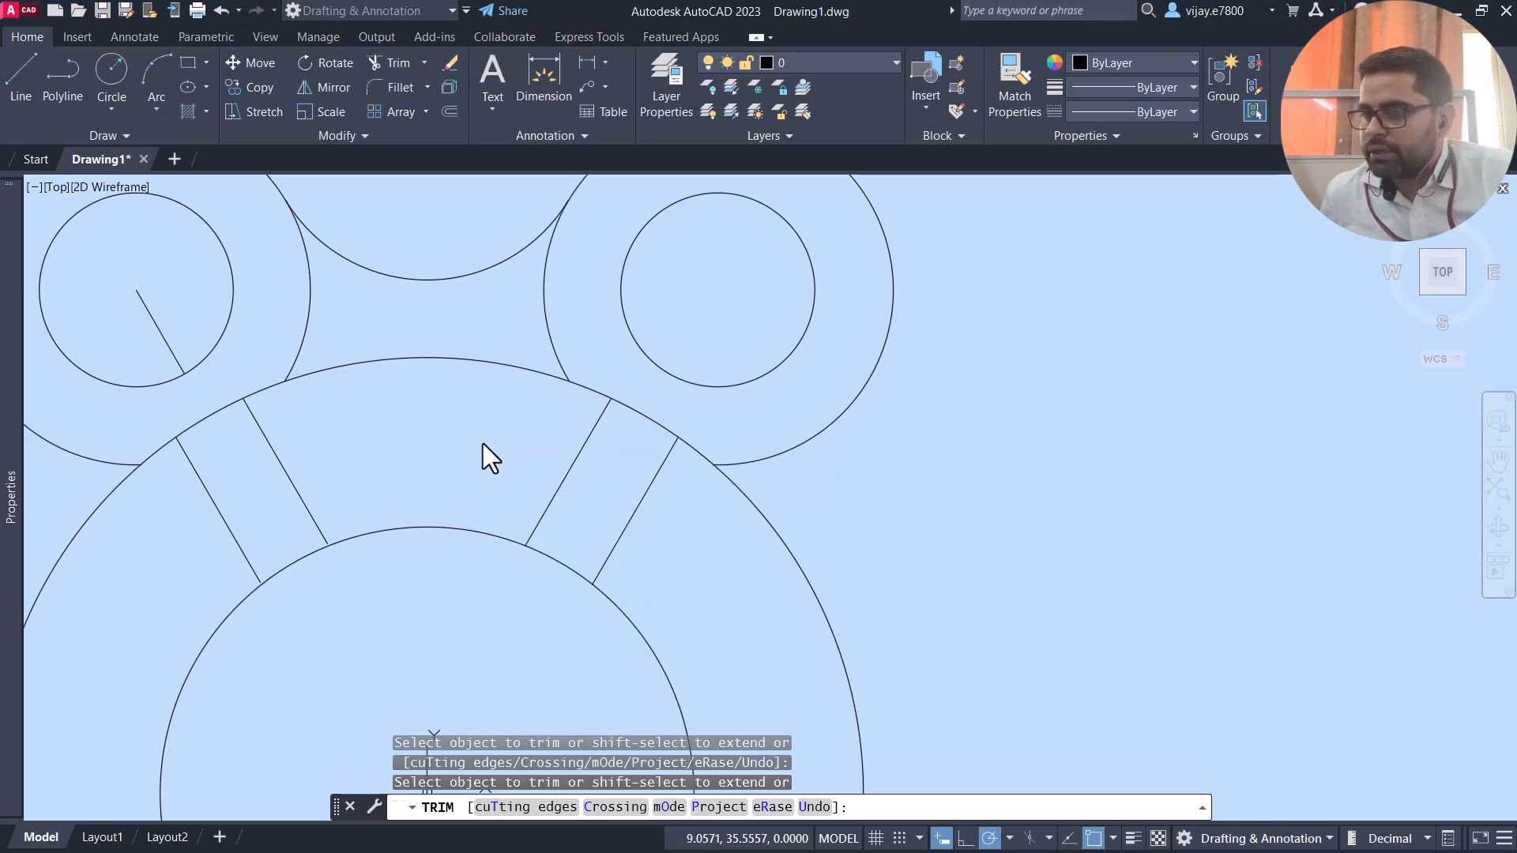
Create a polar array of the four offset lines about the central circles' centre, with 3 items over a 360° fill
{"action": "scroll", "coordinate": [665, 537], "scroll_direction": "down", "scroll_amount": 2}
{"action": "left_click", "coordinate": [665, 529]}
{"action": "key", "text": "Escape"}
{"action": "left_click", "coordinate": [665, 523]}
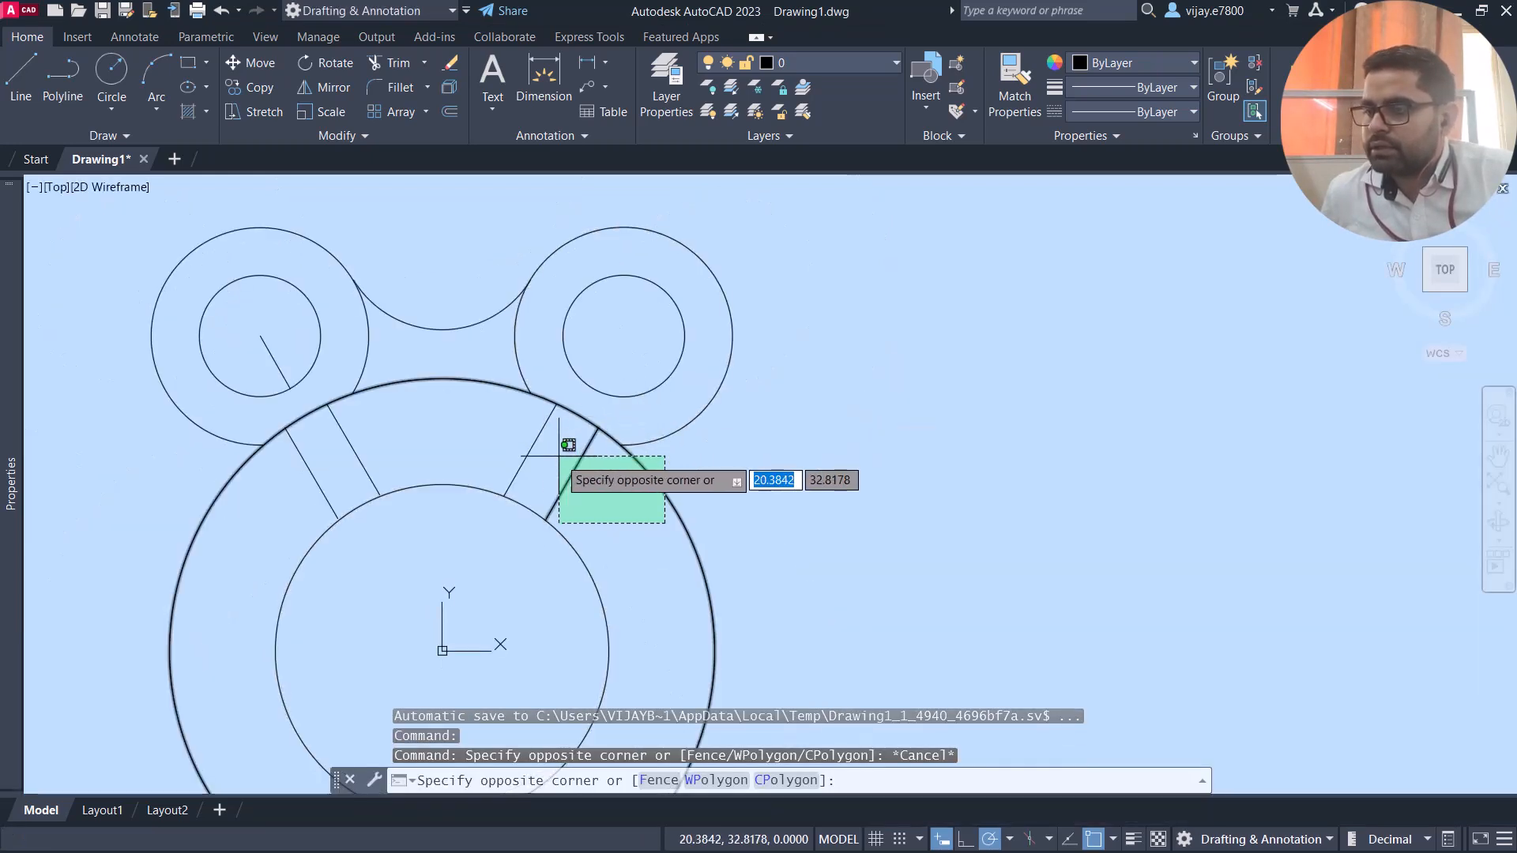
{"action": "left_click", "coordinate": [574, 504]}
{"action": "left_click", "coordinate": [566, 496]}
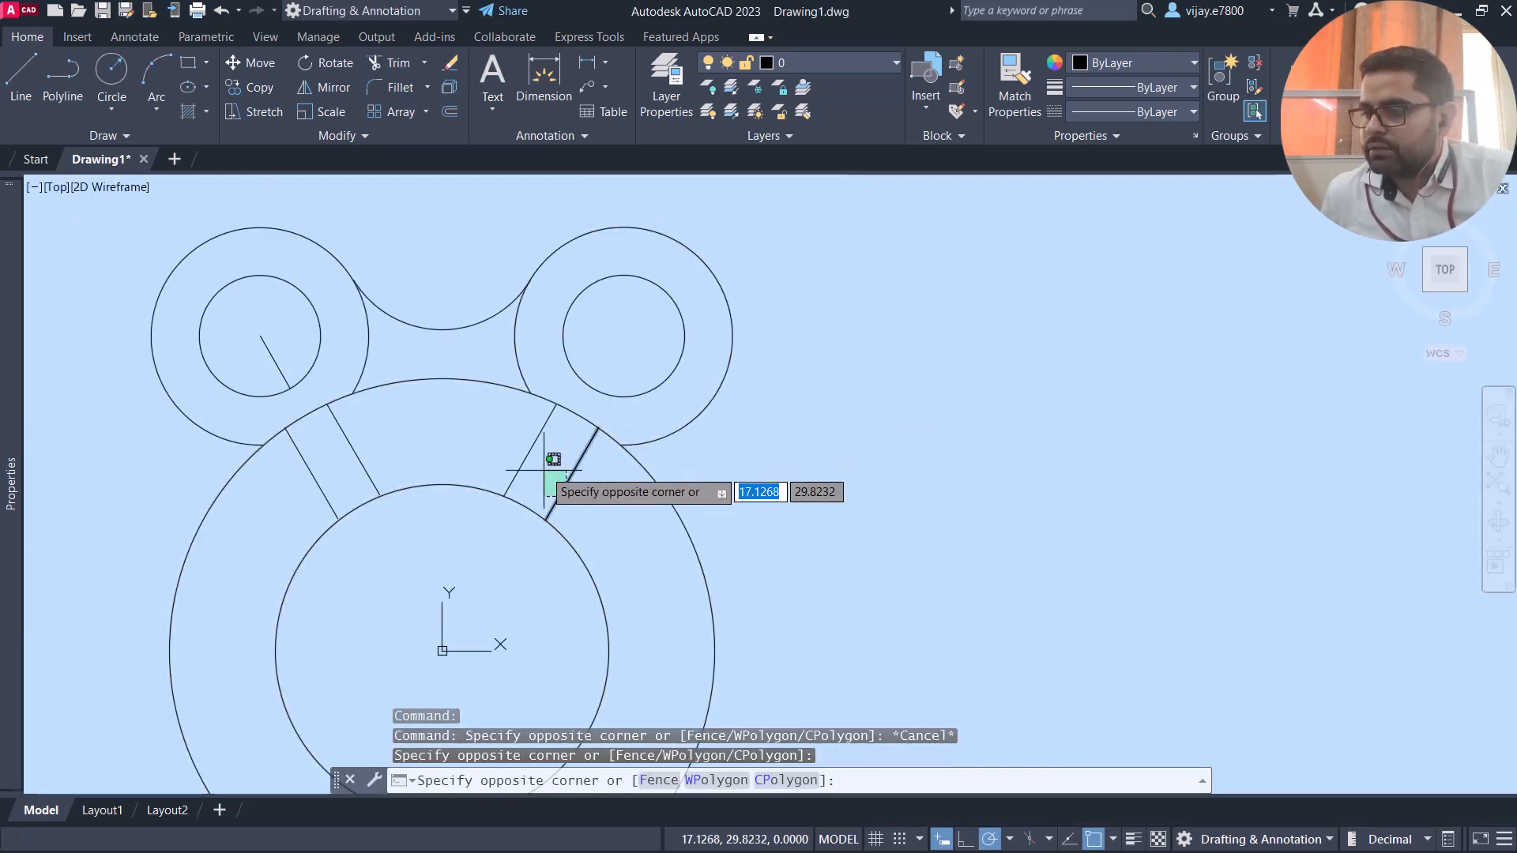
{"action": "left_click", "coordinate": [513, 441]}
{"action": "left_click", "coordinate": [377, 456]}
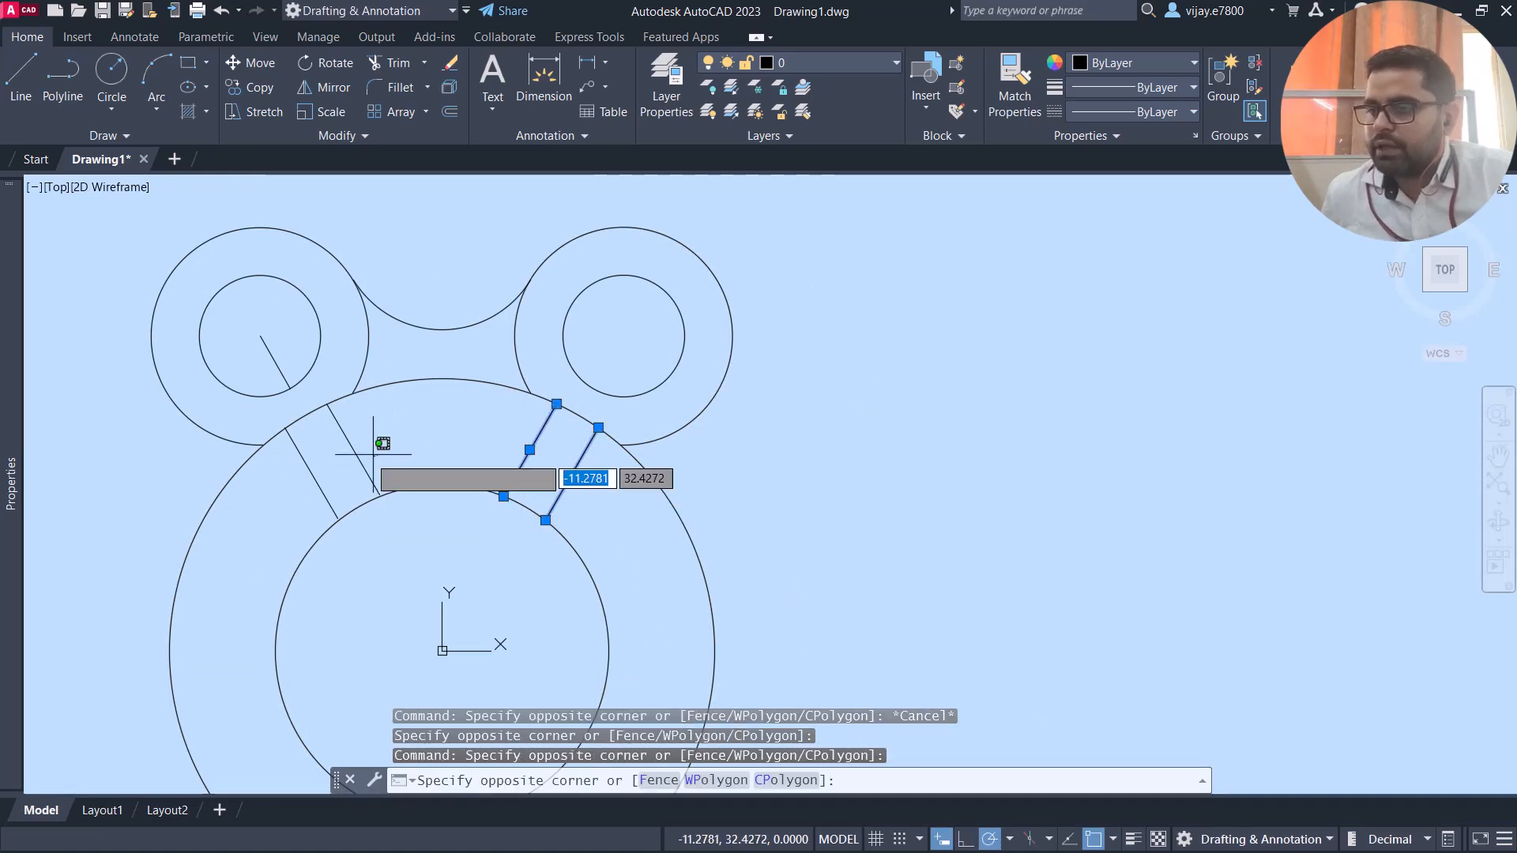
{"action": "left_click", "coordinate": [305, 471]}
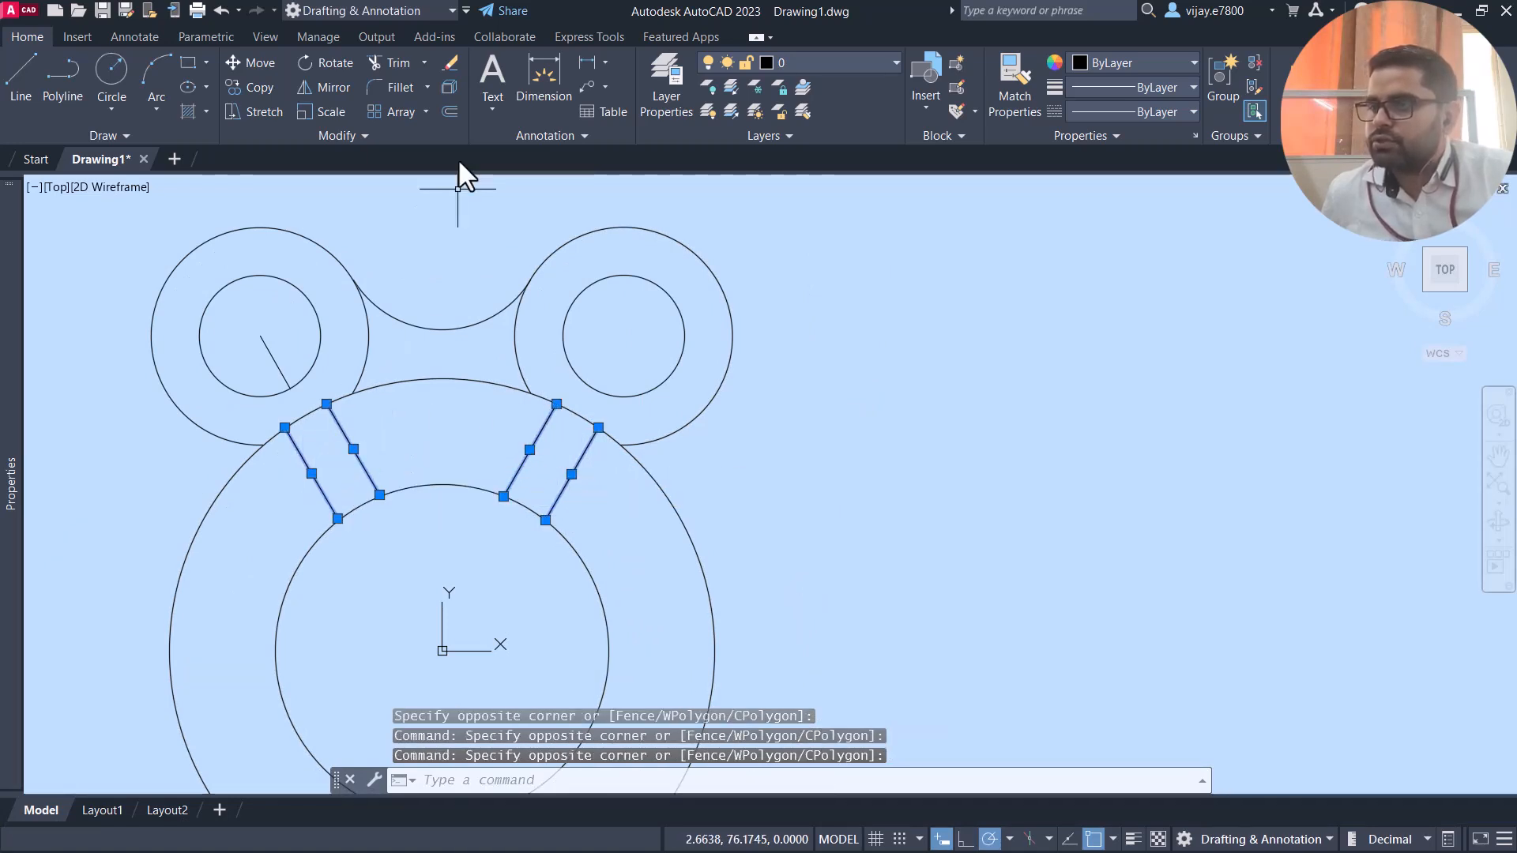
{"action": "left_click", "coordinate": [426, 112]}
{"action": "left_click", "coordinate": [406, 233]}
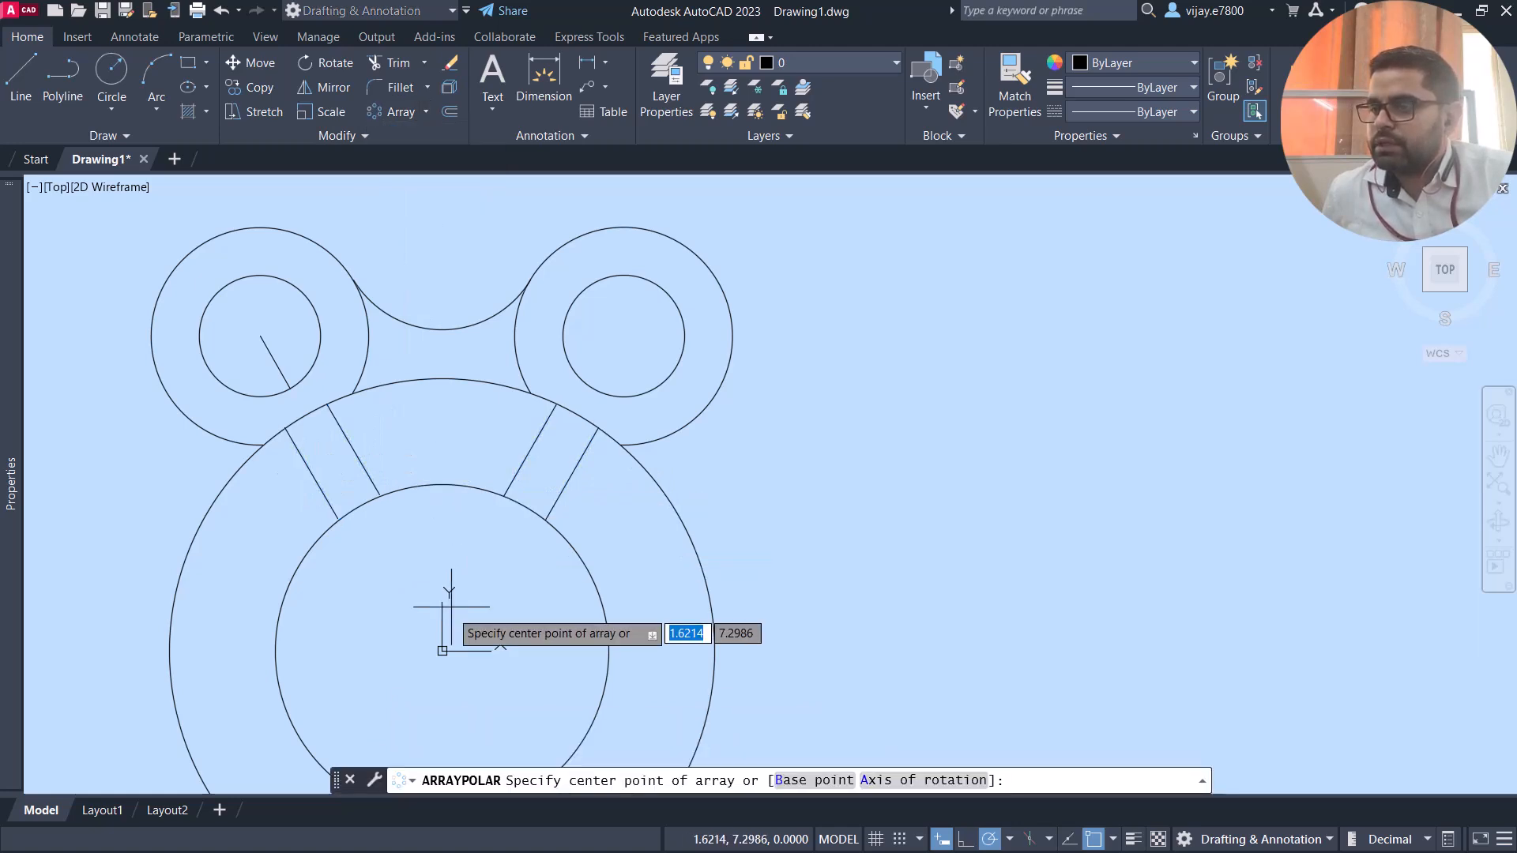
{"action": "scroll", "coordinate": [457, 632], "scroll_direction": "down", "scroll_amount": 2}
{"action": "middle_click_drag", "start_coordinate": [446, 646], "coordinate": [510, 496]}
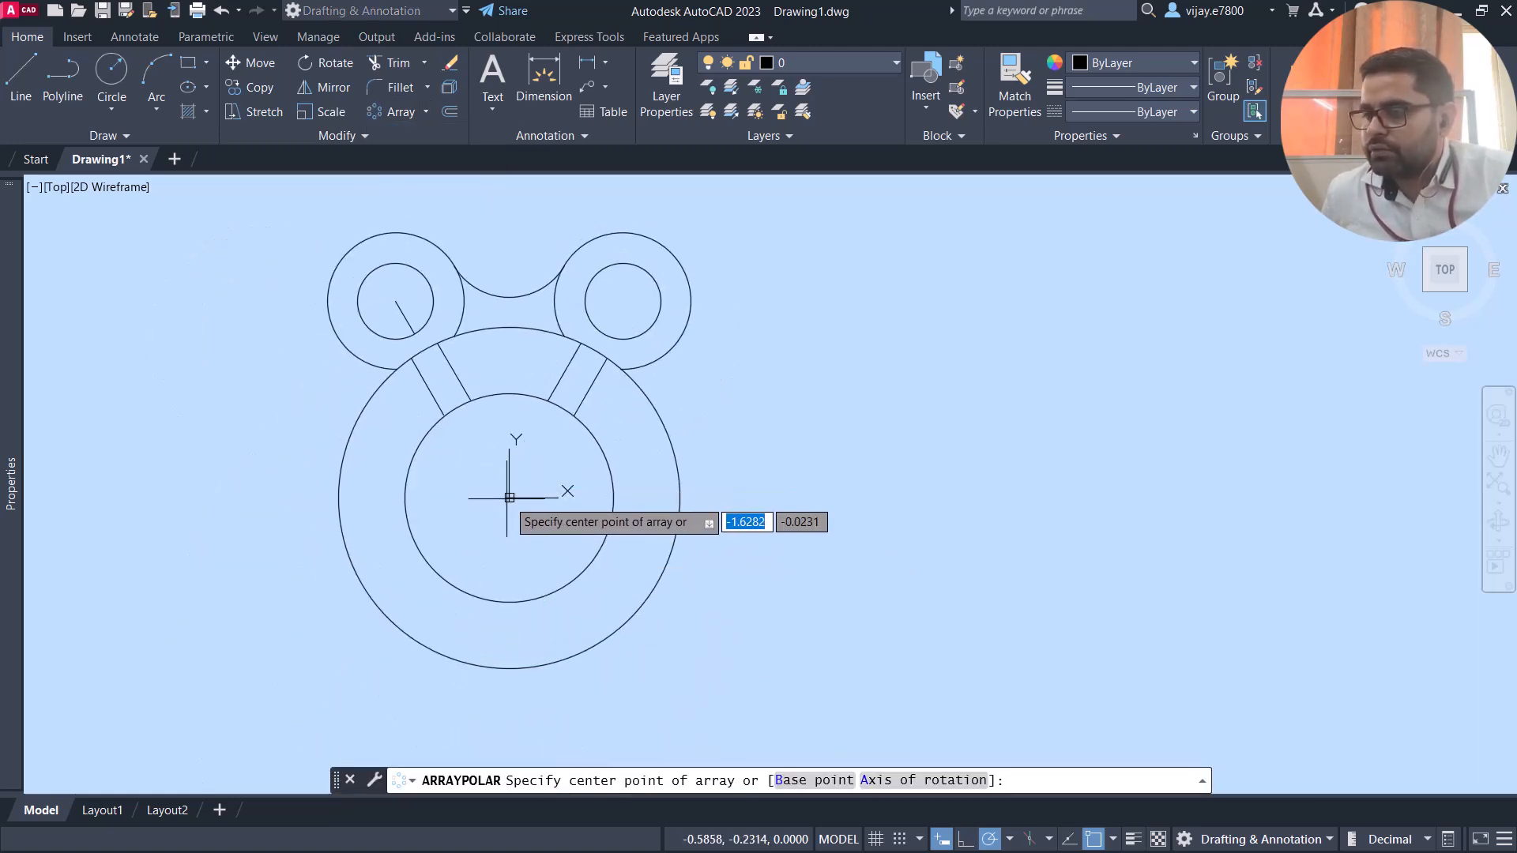
{"action": "left_click", "coordinate": [509, 498]}
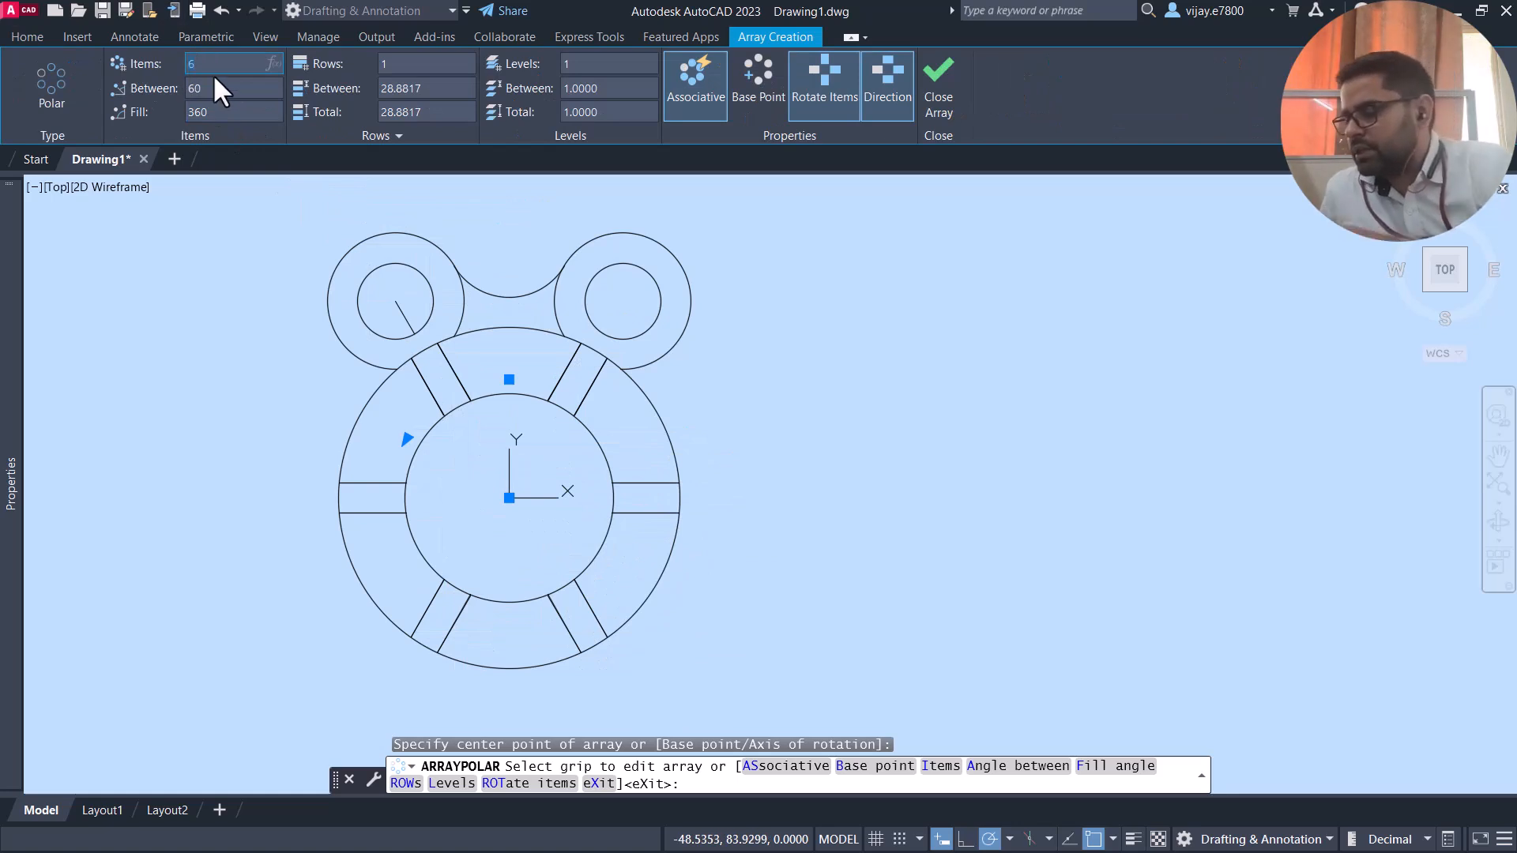
{"action": "key", "text": "Return"}
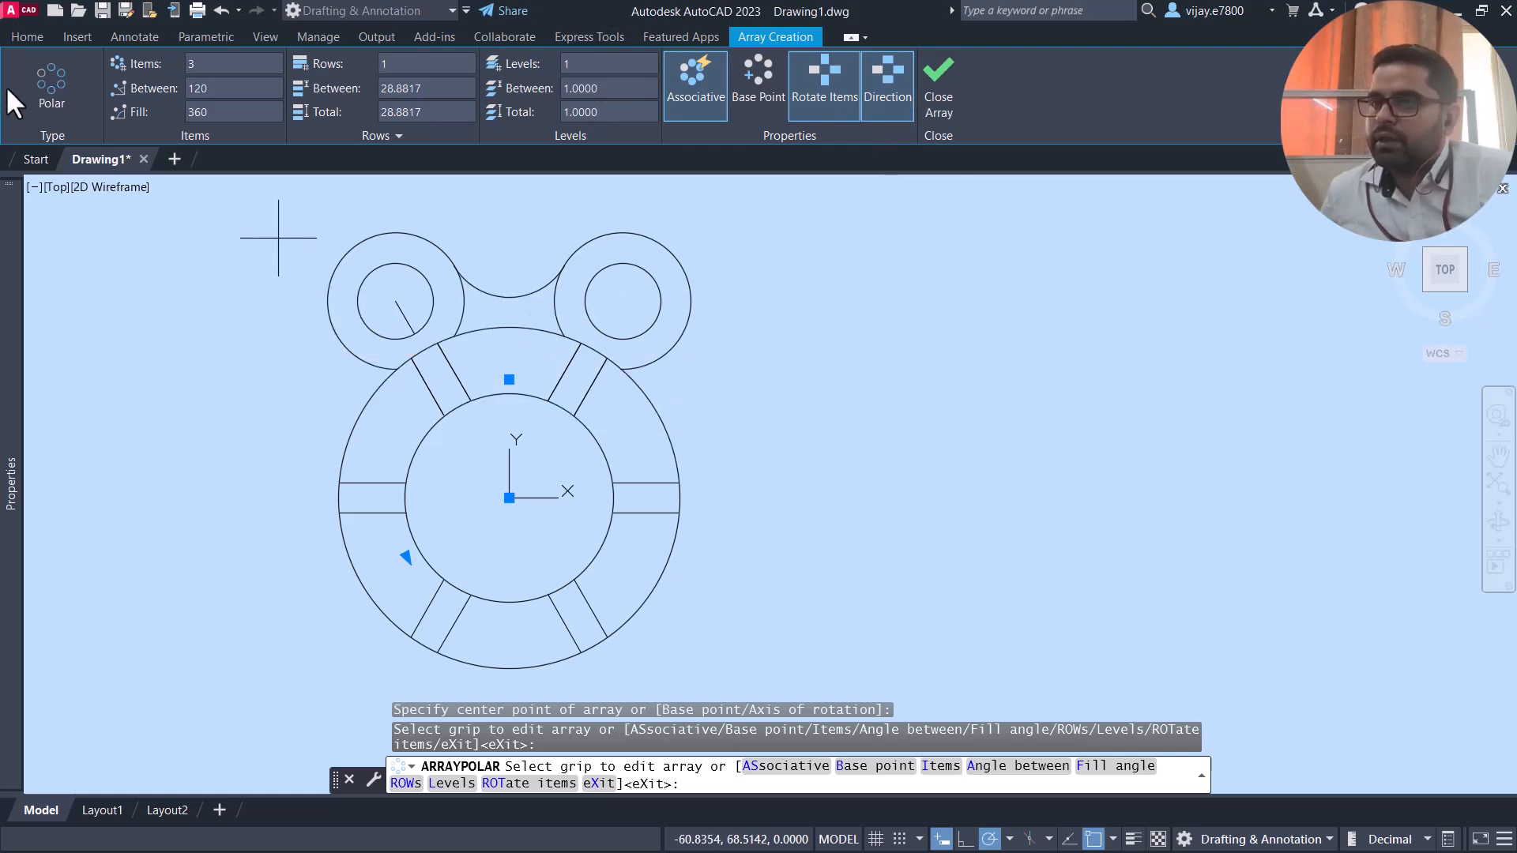
{"action": "left_click", "coordinate": [930, 79]}
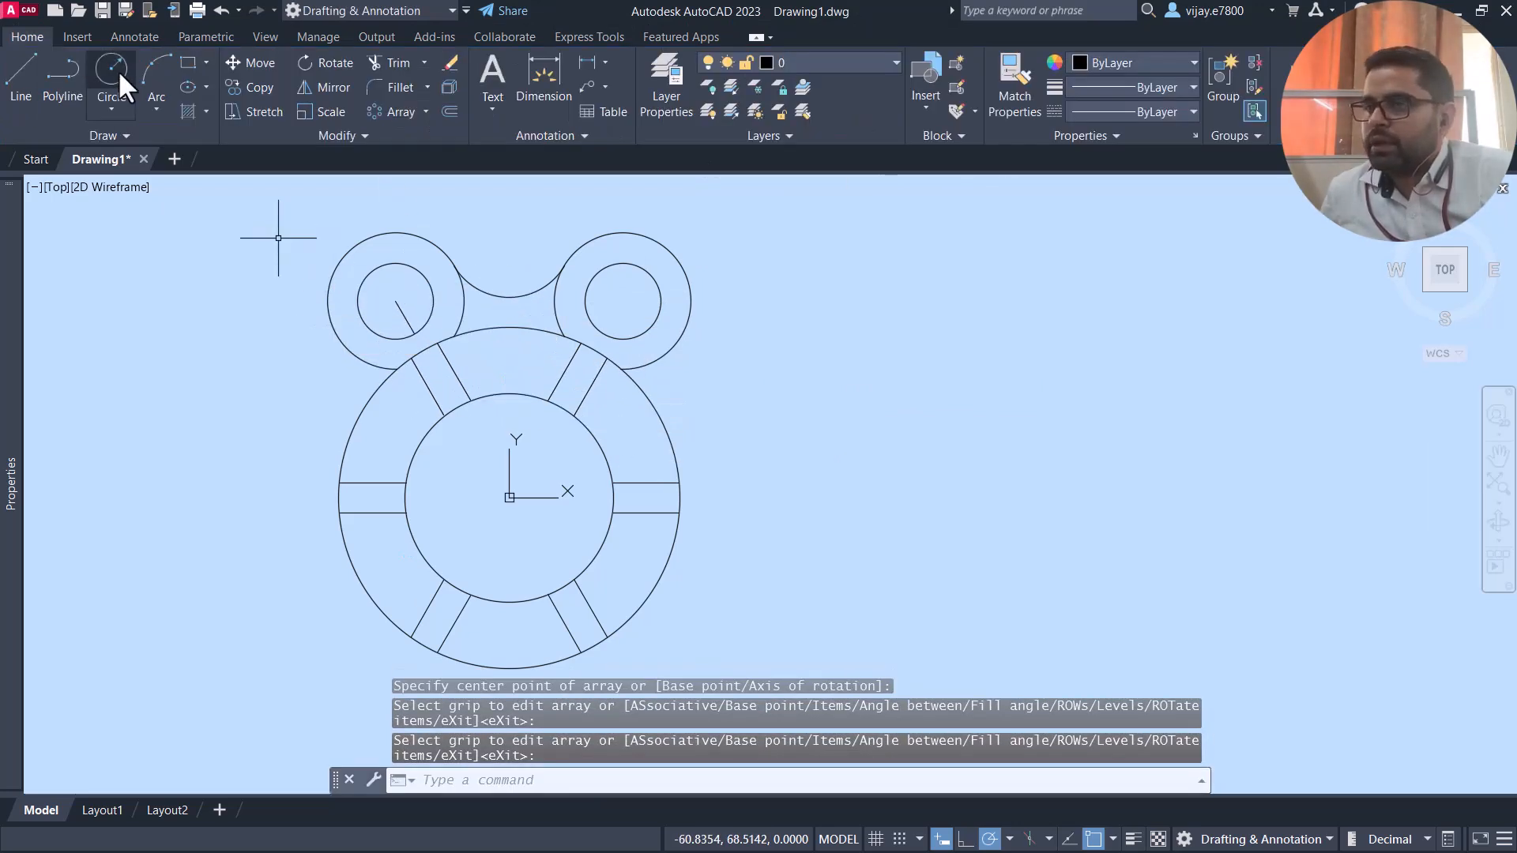
Draw a line from the upper-left lug's centre to its radius-18 circle at 210°, continuing tangentially down to the outer central circle
{"action": "left_click", "coordinate": [28, 82]}
{"action": "left_click", "coordinate": [395, 301]}
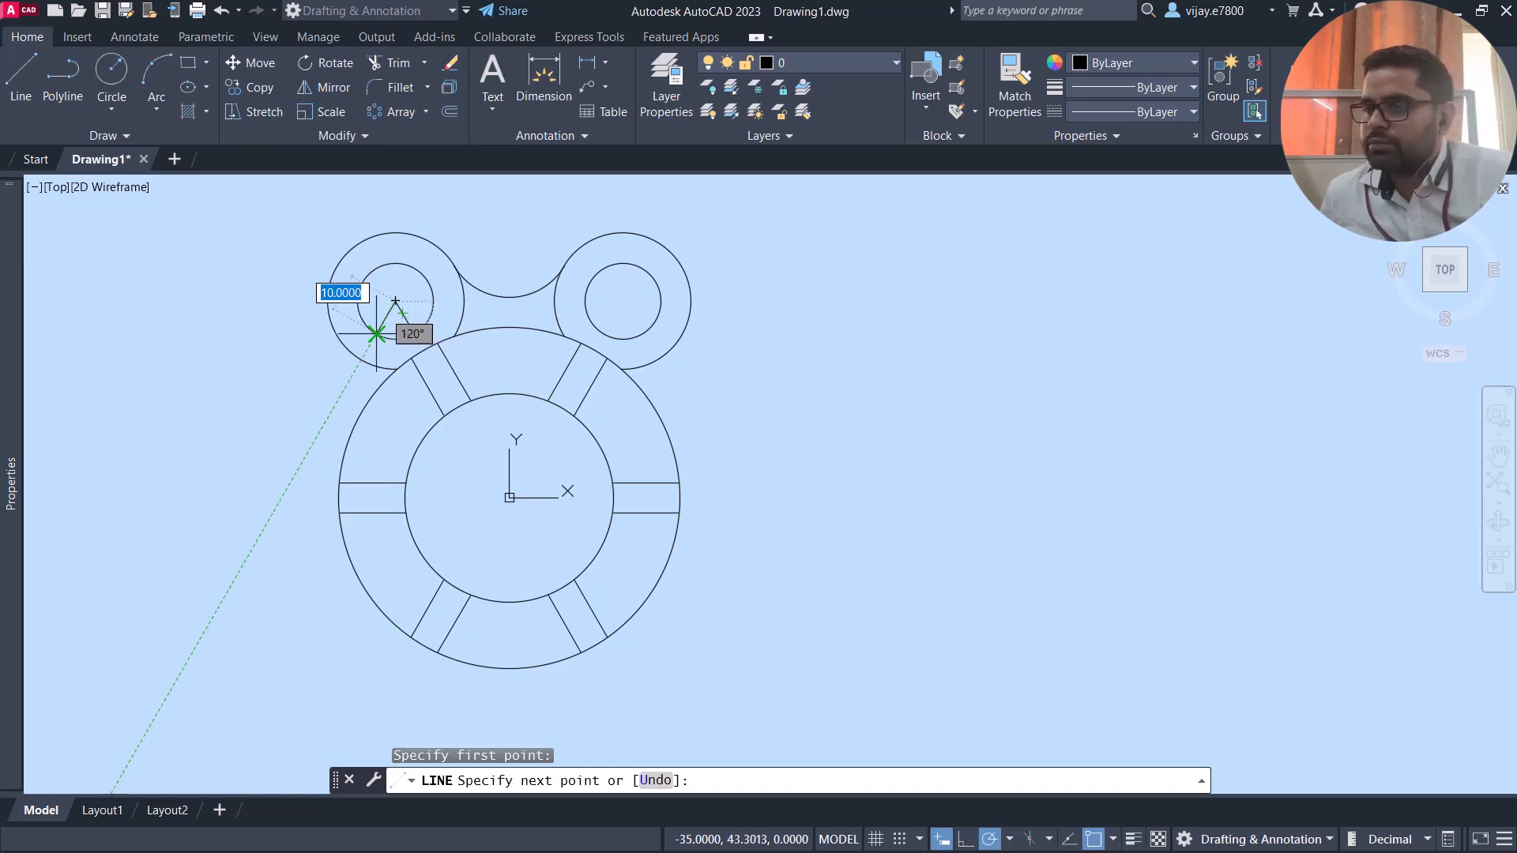
{"action": "left_click", "coordinate": [336, 336]}
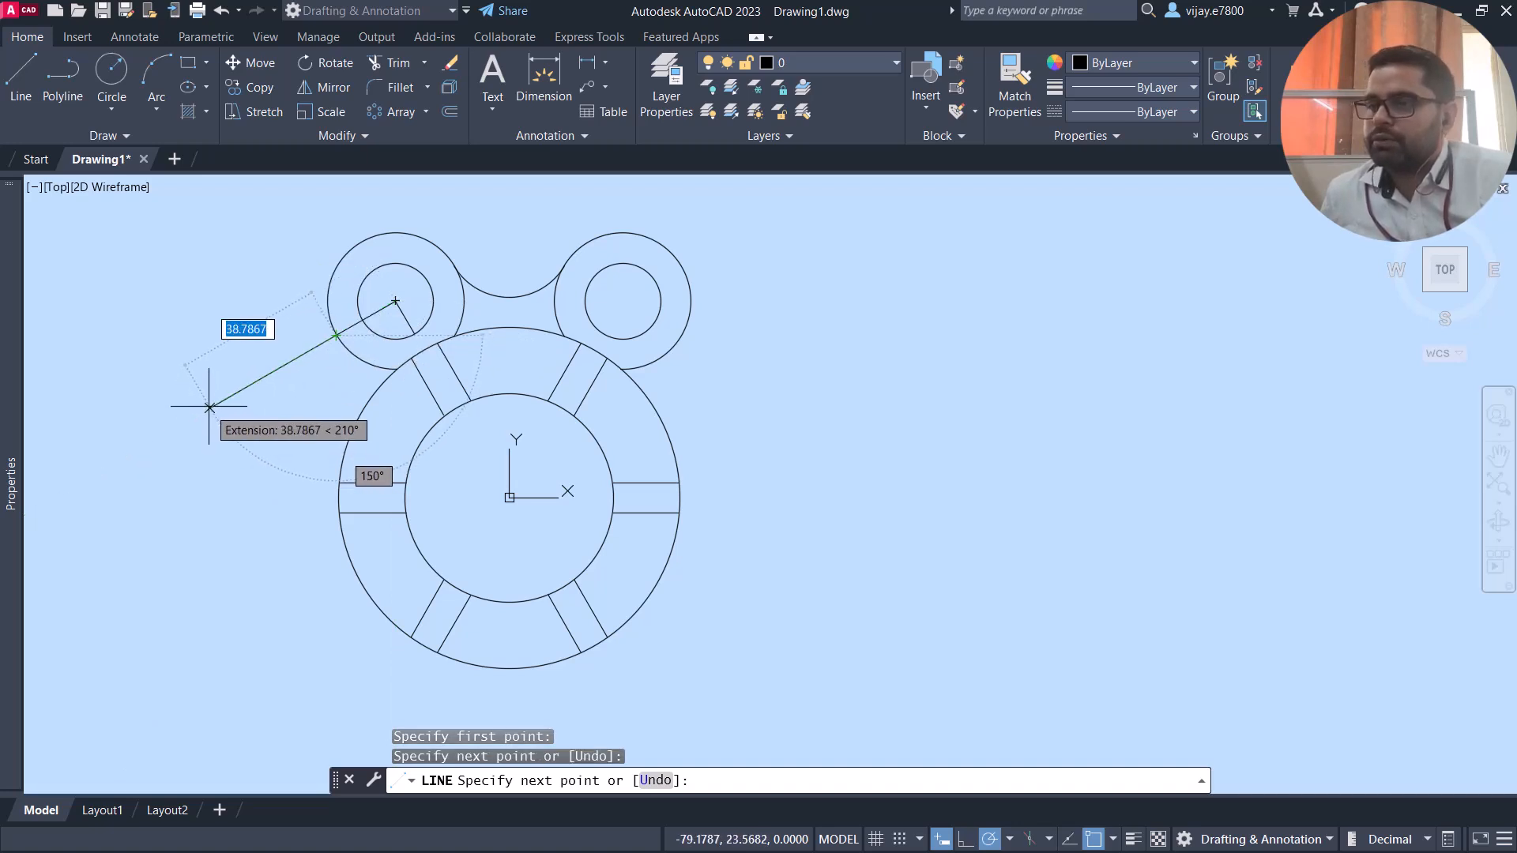
{"action": "left_click", "coordinate": [372, 397]}
{"action": "right_click", "coordinate": [244, 378]}
{"action": "left_click", "coordinate": [276, 390]}
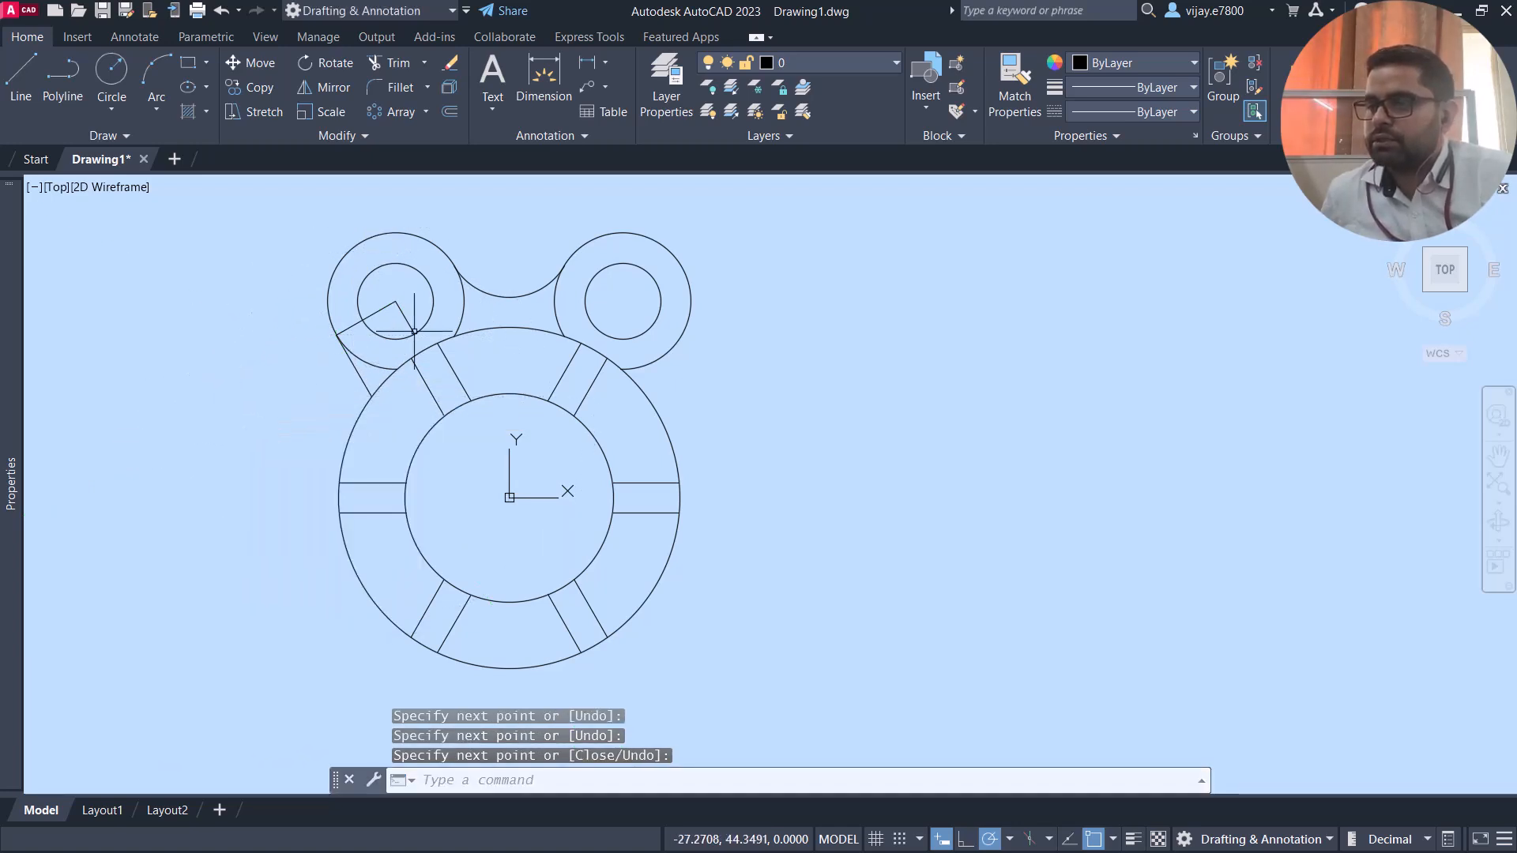
Fillet the corner between the upper-left lug's tangent line and the outer central circle with a radius of 5
{"action": "scroll", "coordinate": [158, 267], "scroll_direction": "up", "scroll_amount": 2}
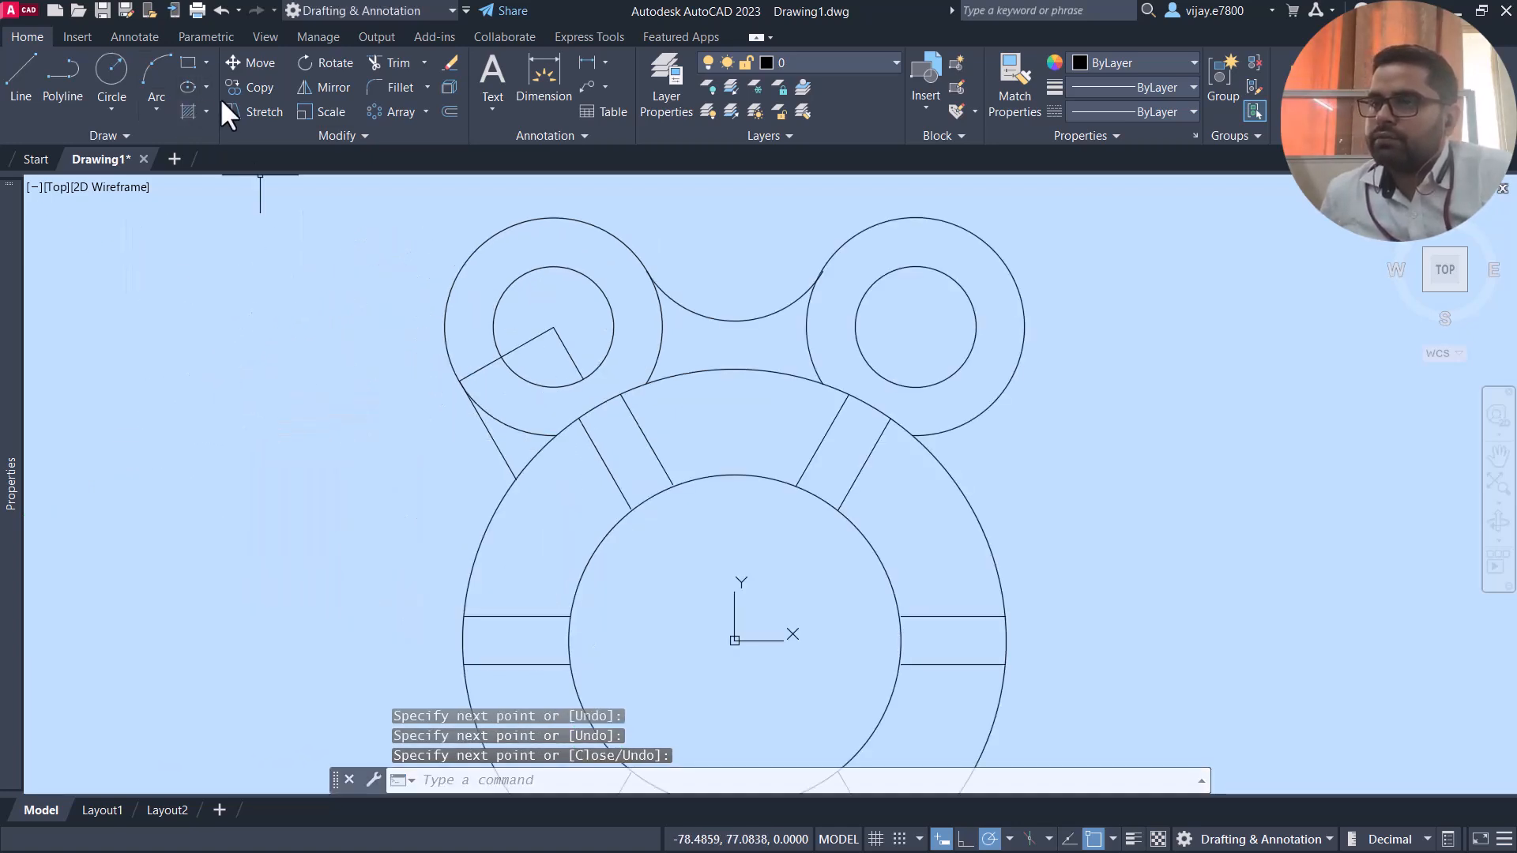
{"action": "left_click", "coordinate": [391, 88]}
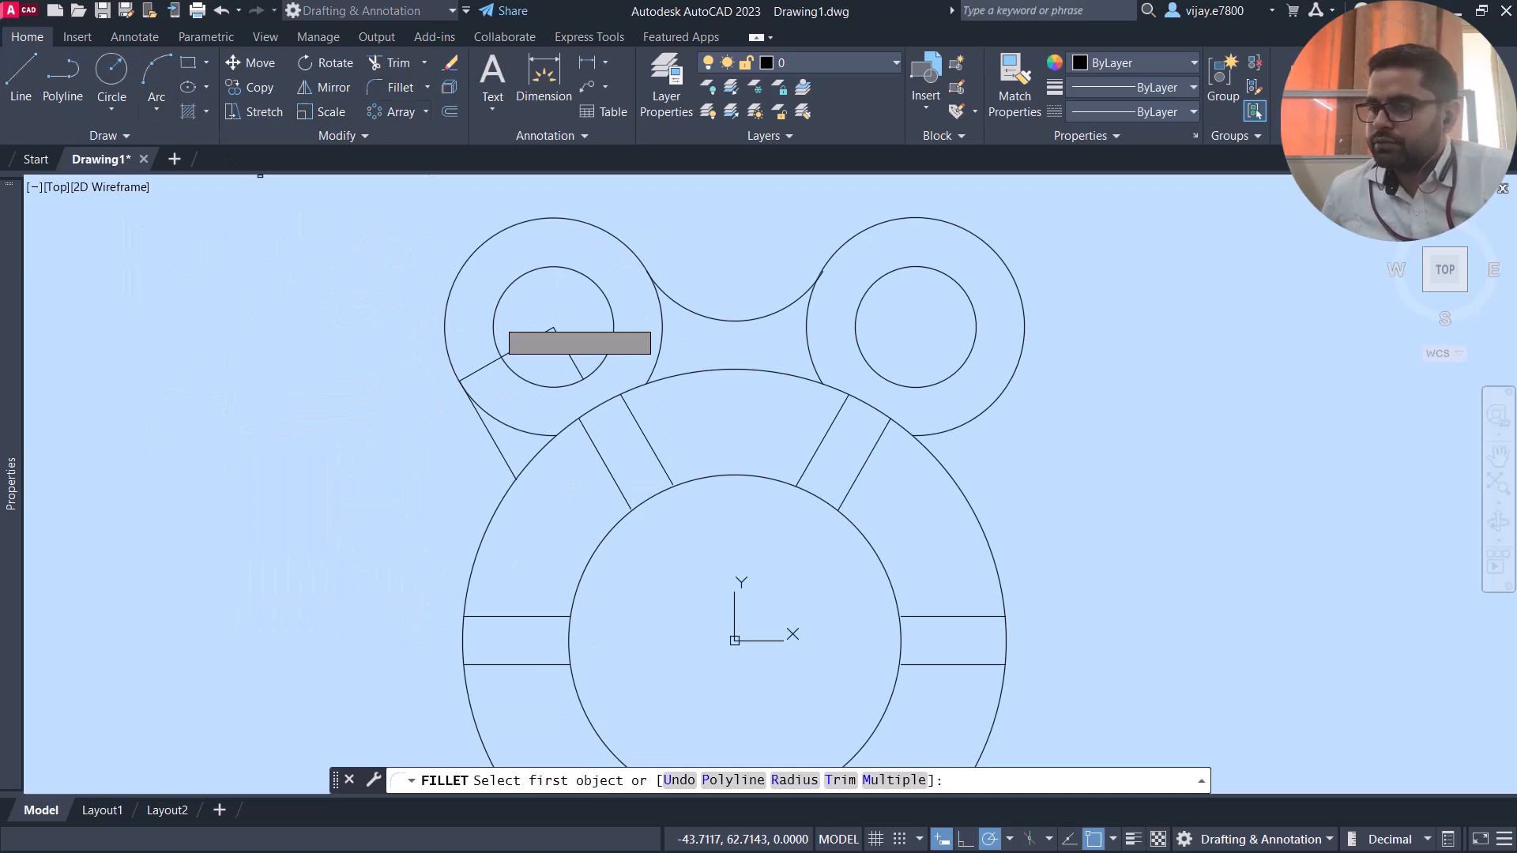
{"action": "left_click", "coordinate": [792, 780]}
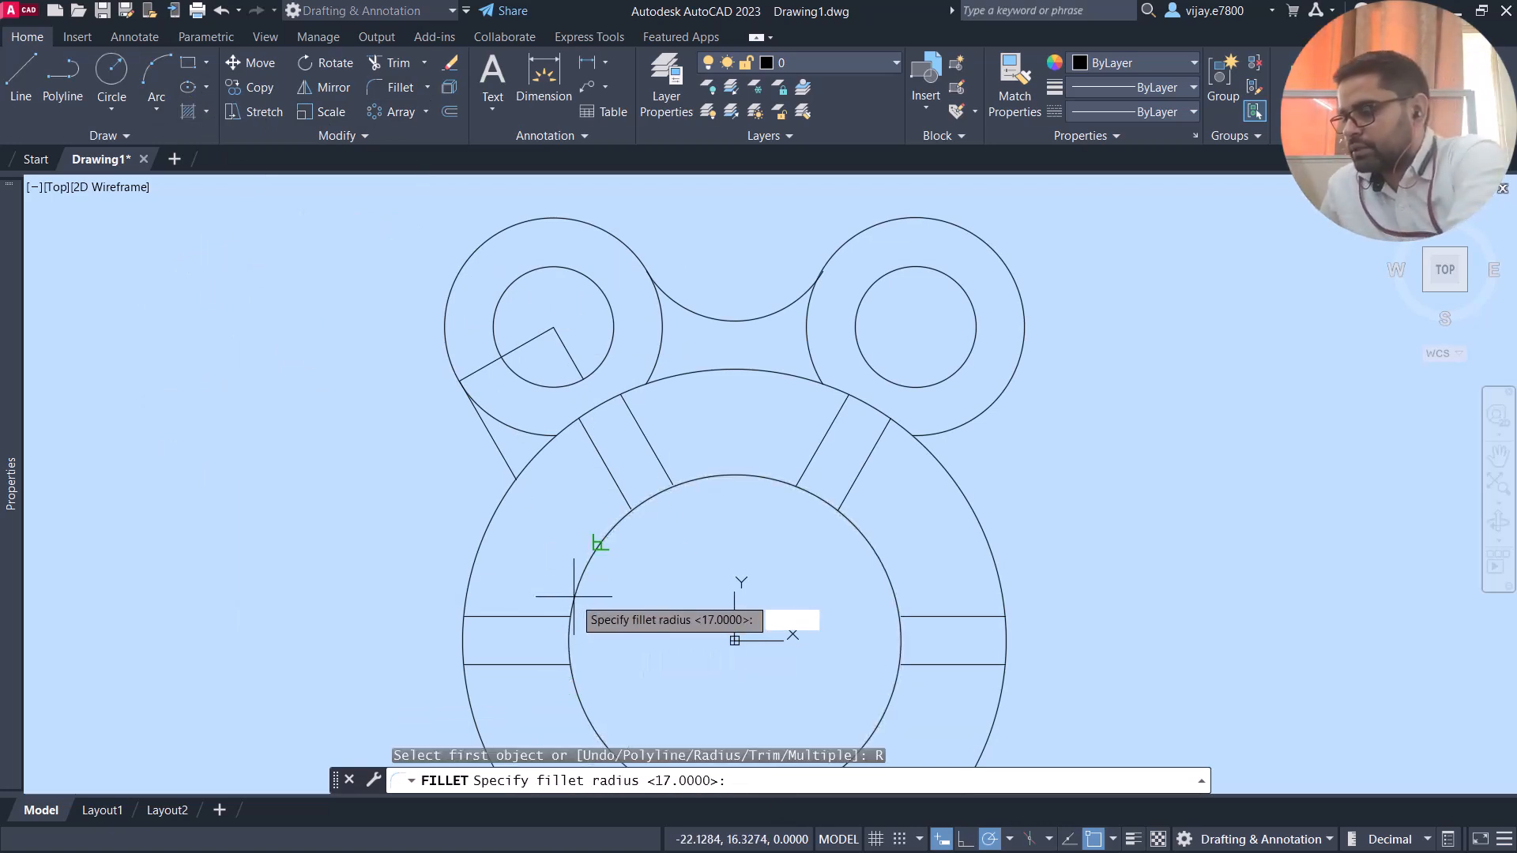
{"action": "type", "text": "5"}
{"action": "key", "text": "Return"}
{"action": "left_click", "coordinate": [507, 463]}
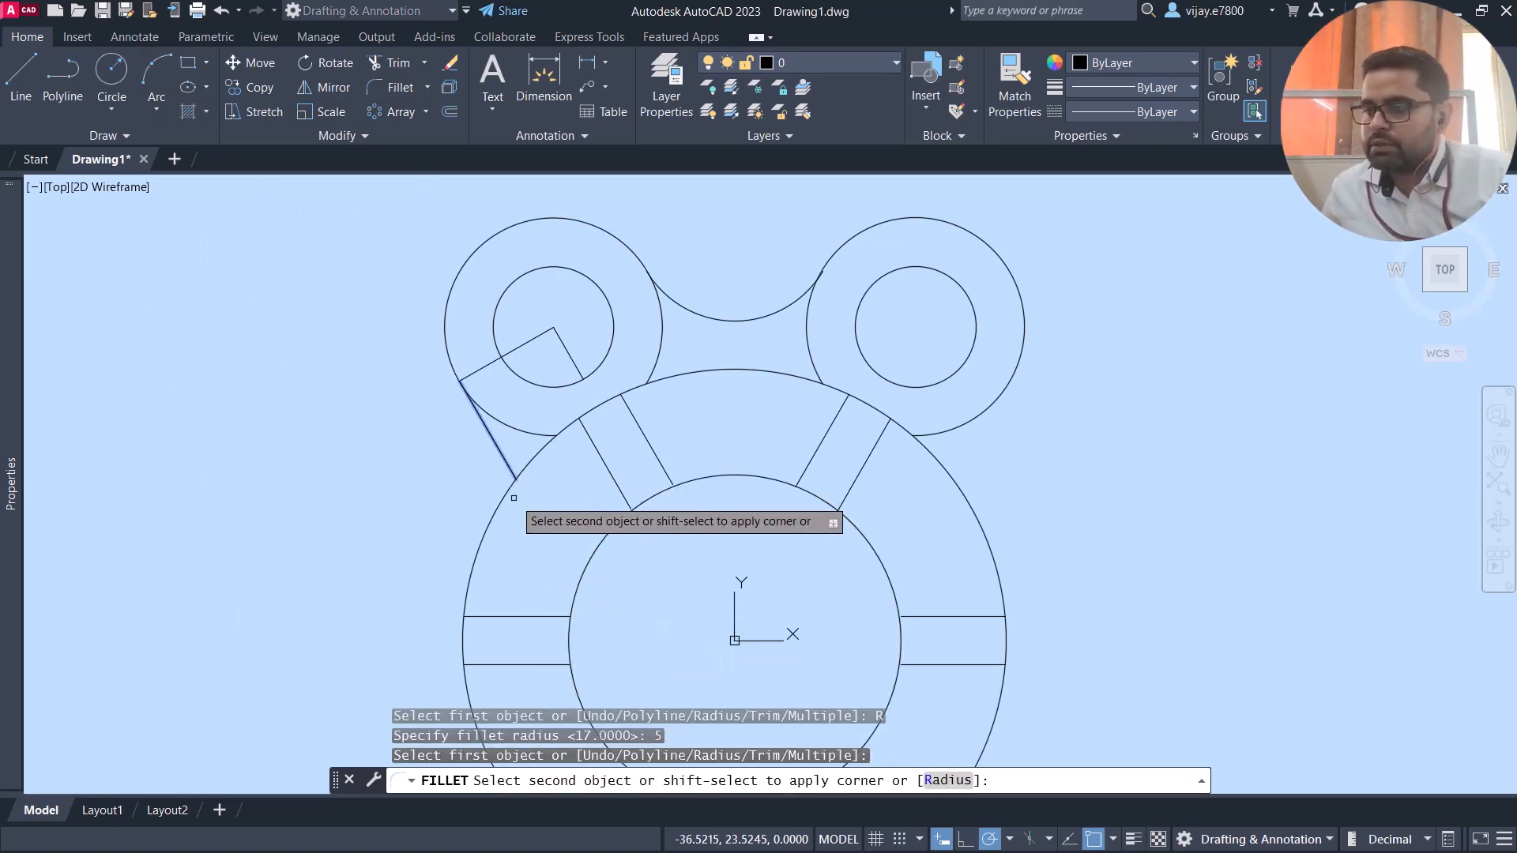
{"action": "left_click", "coordinate": [573, 342]}
{"action": "left_click", "coordinate": [542, 331]}
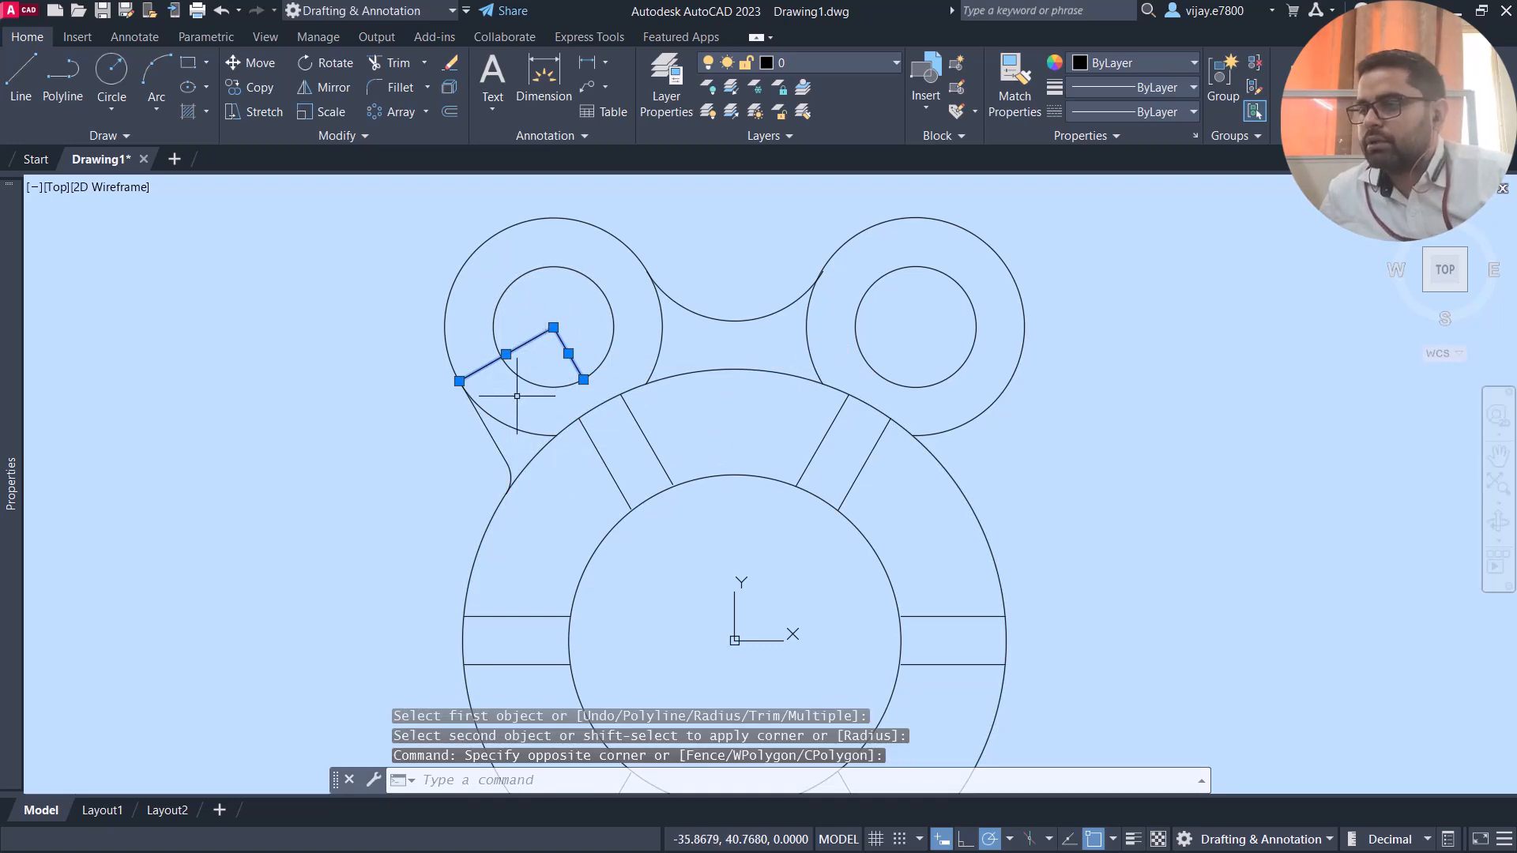
{"action": "key", "text": "Escape"}
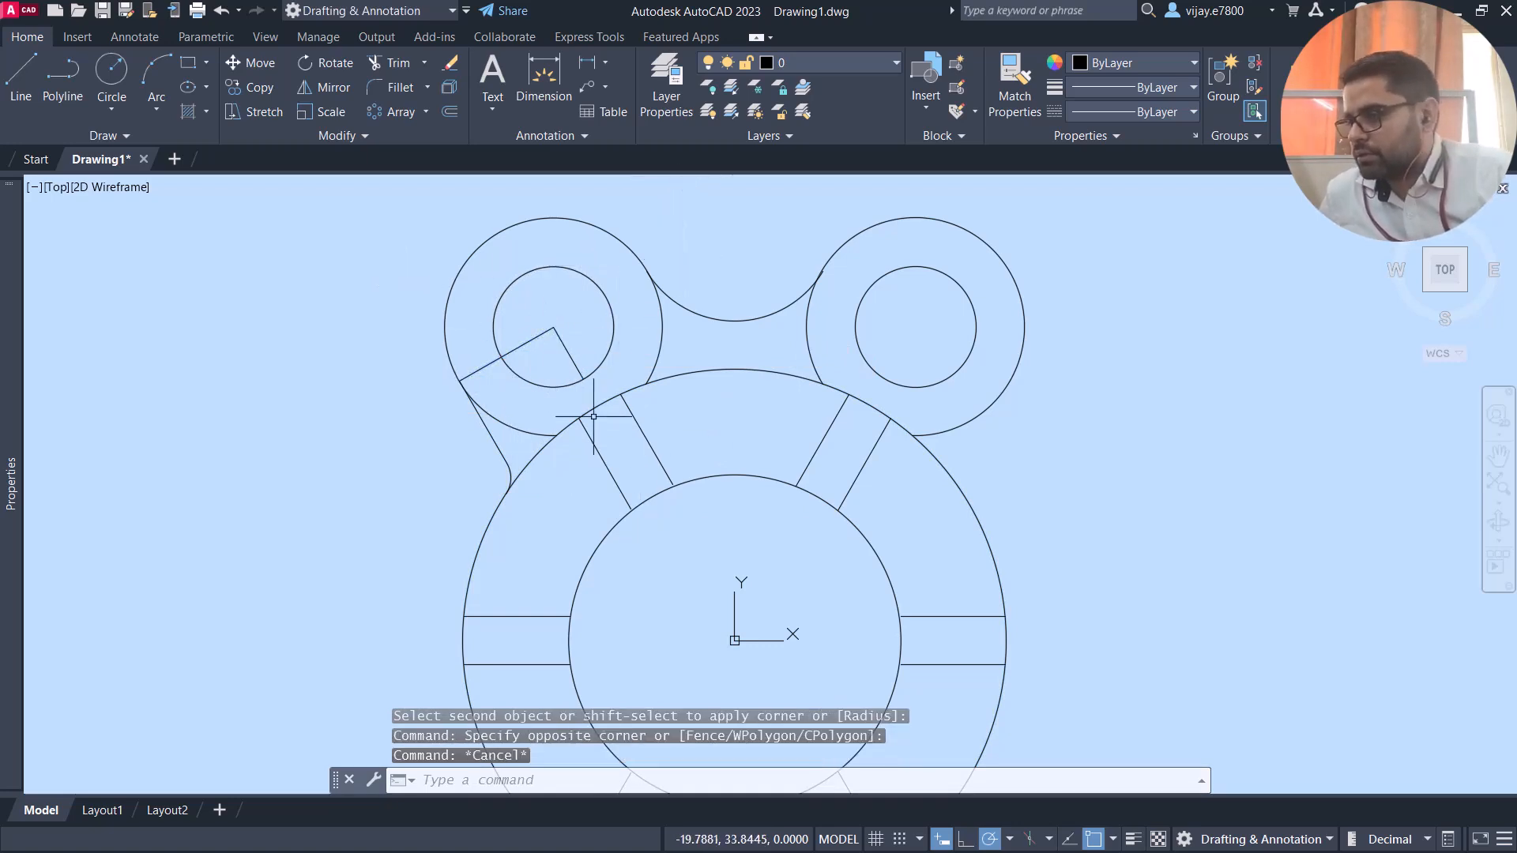
Check the angle between the two construction lines at the upper-left lug's centre with an angular dimension, without placing it
{"action": "left_click", "coordinate": [601, 61]}
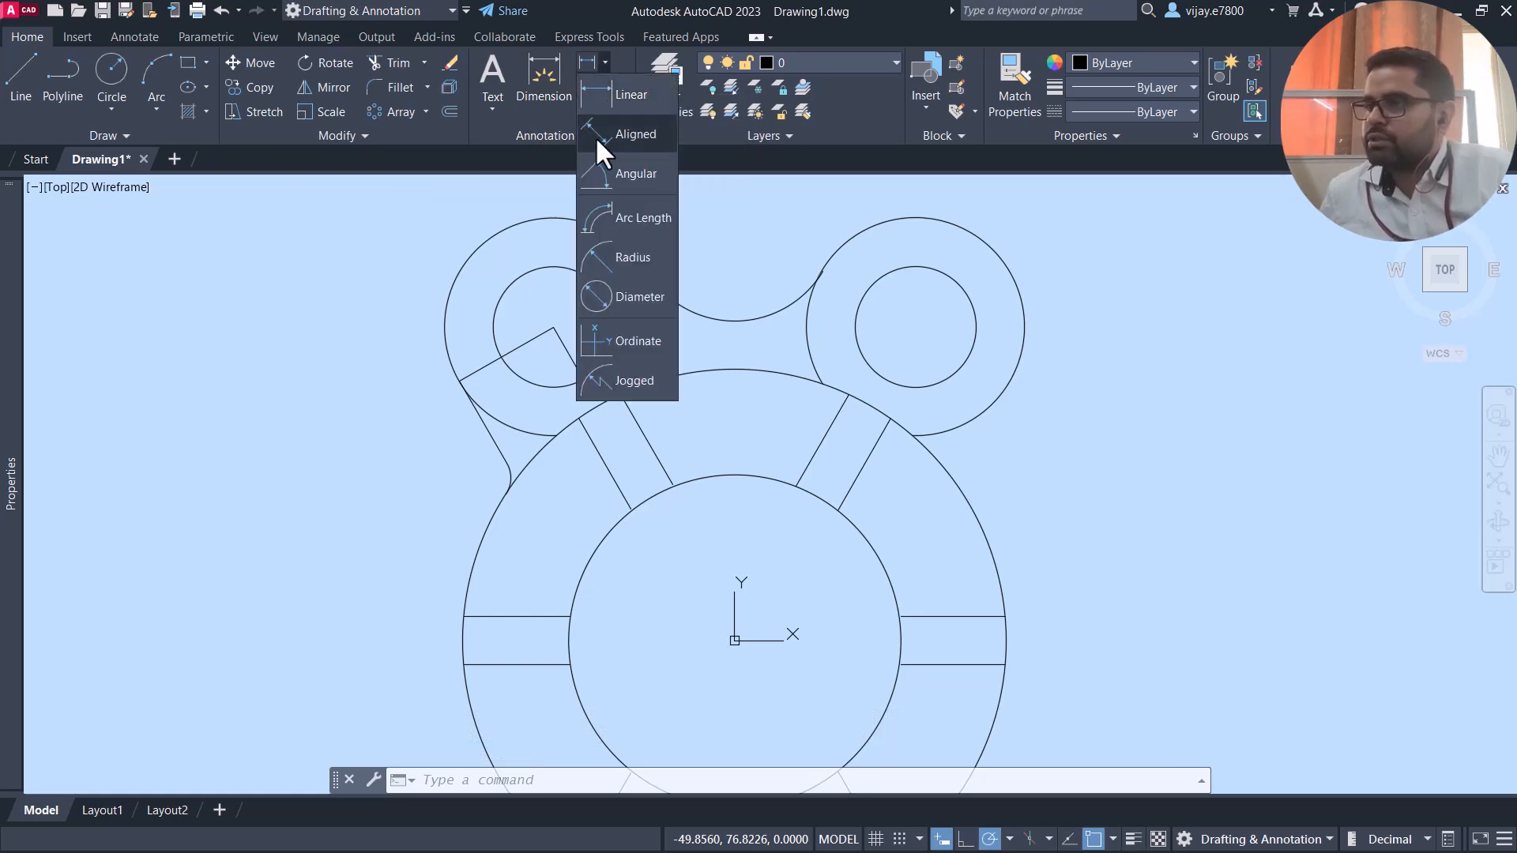
{"action": "left_click", "coordinate": [624, 166]}
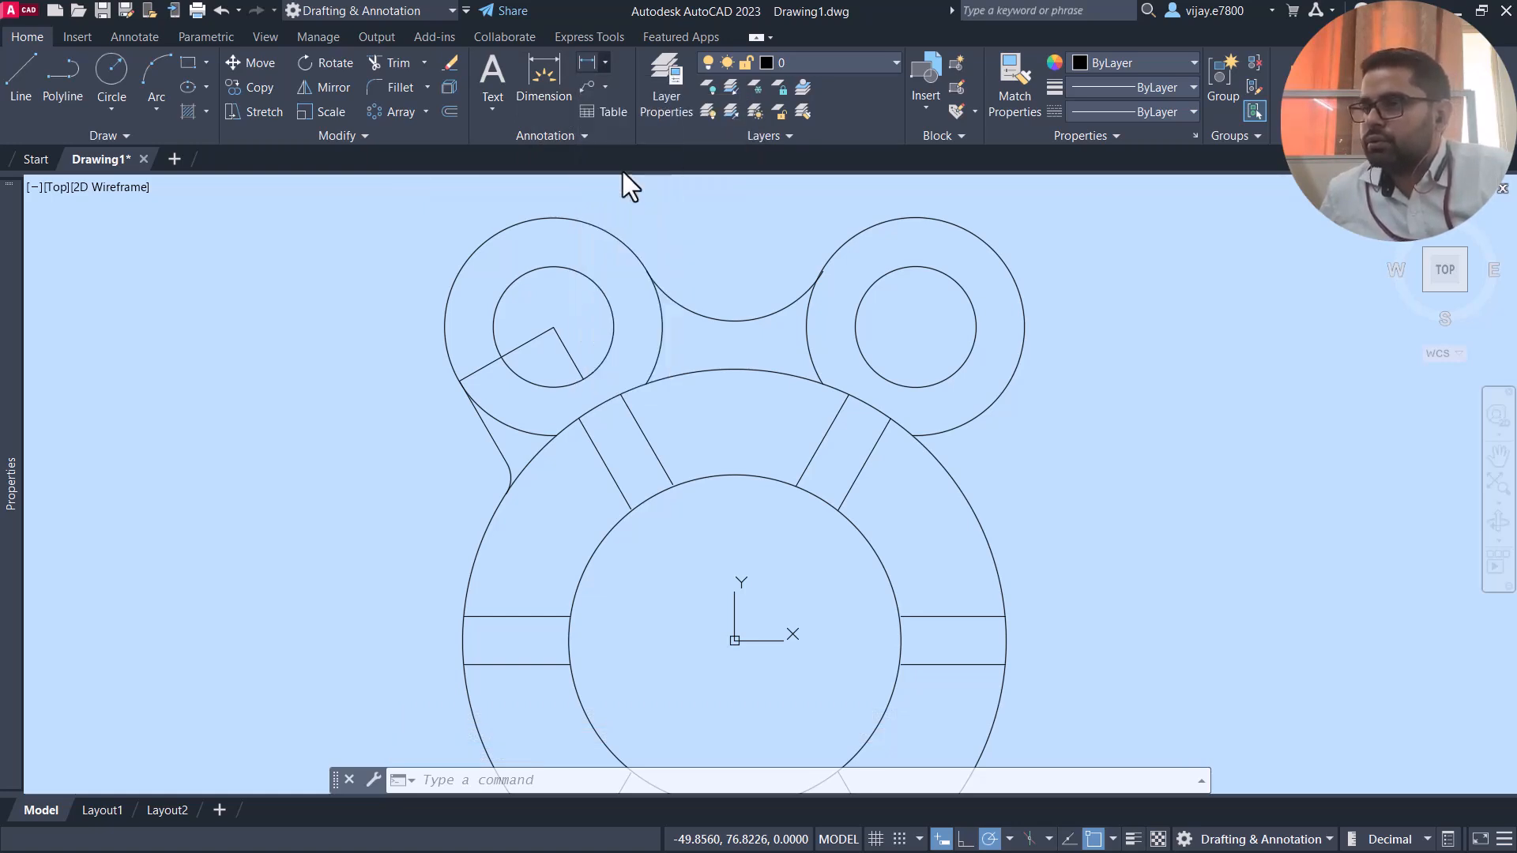
{"action": "left_click", "coordinate": [521, 346]}
{"action": "left_click", "coordinate": [562, 345]}
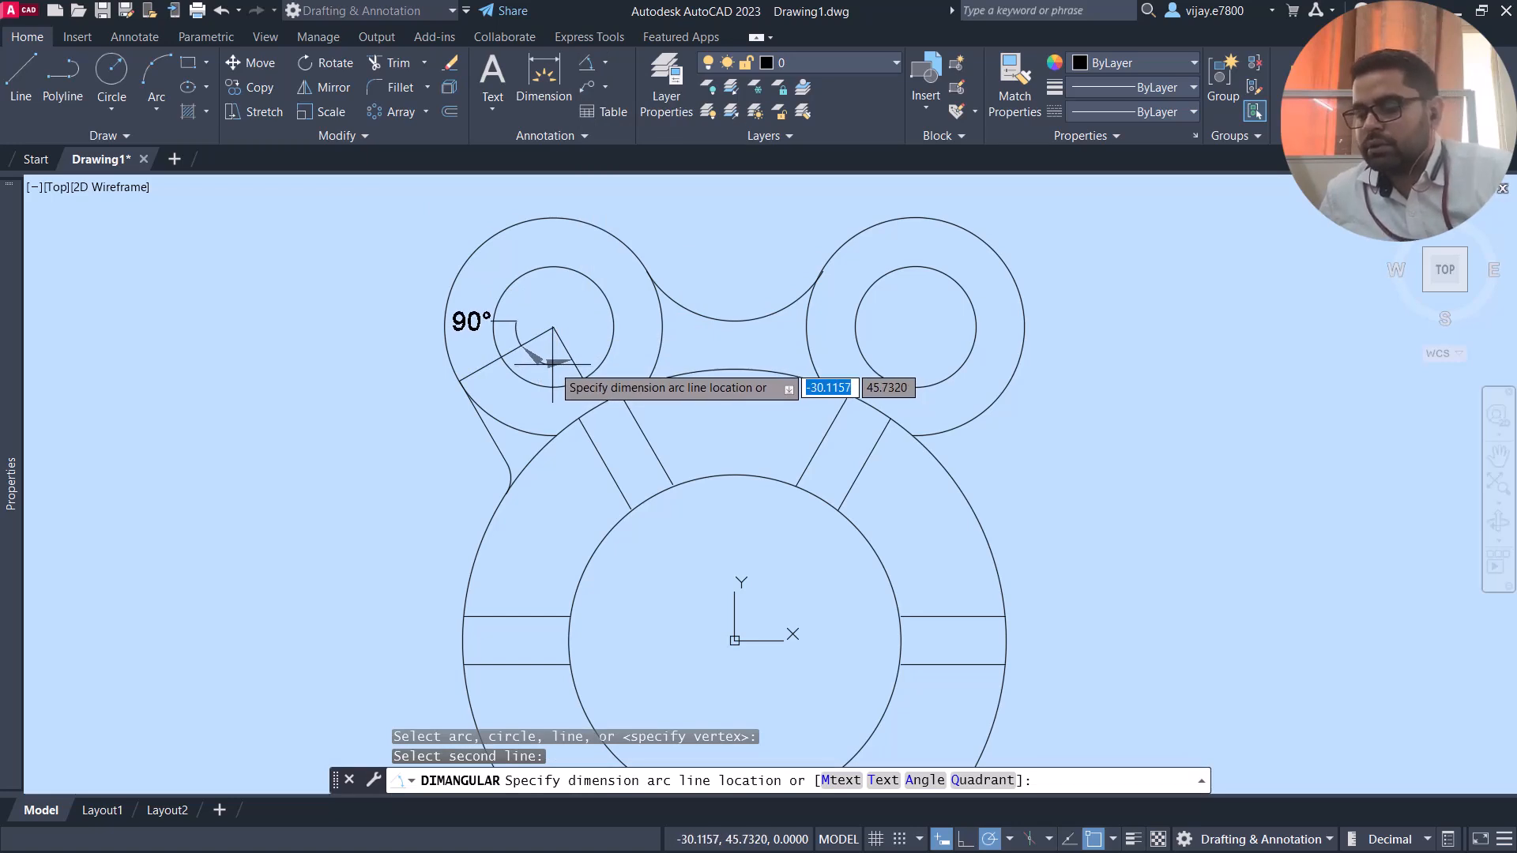
{"action": "key", "text": "Escape"}
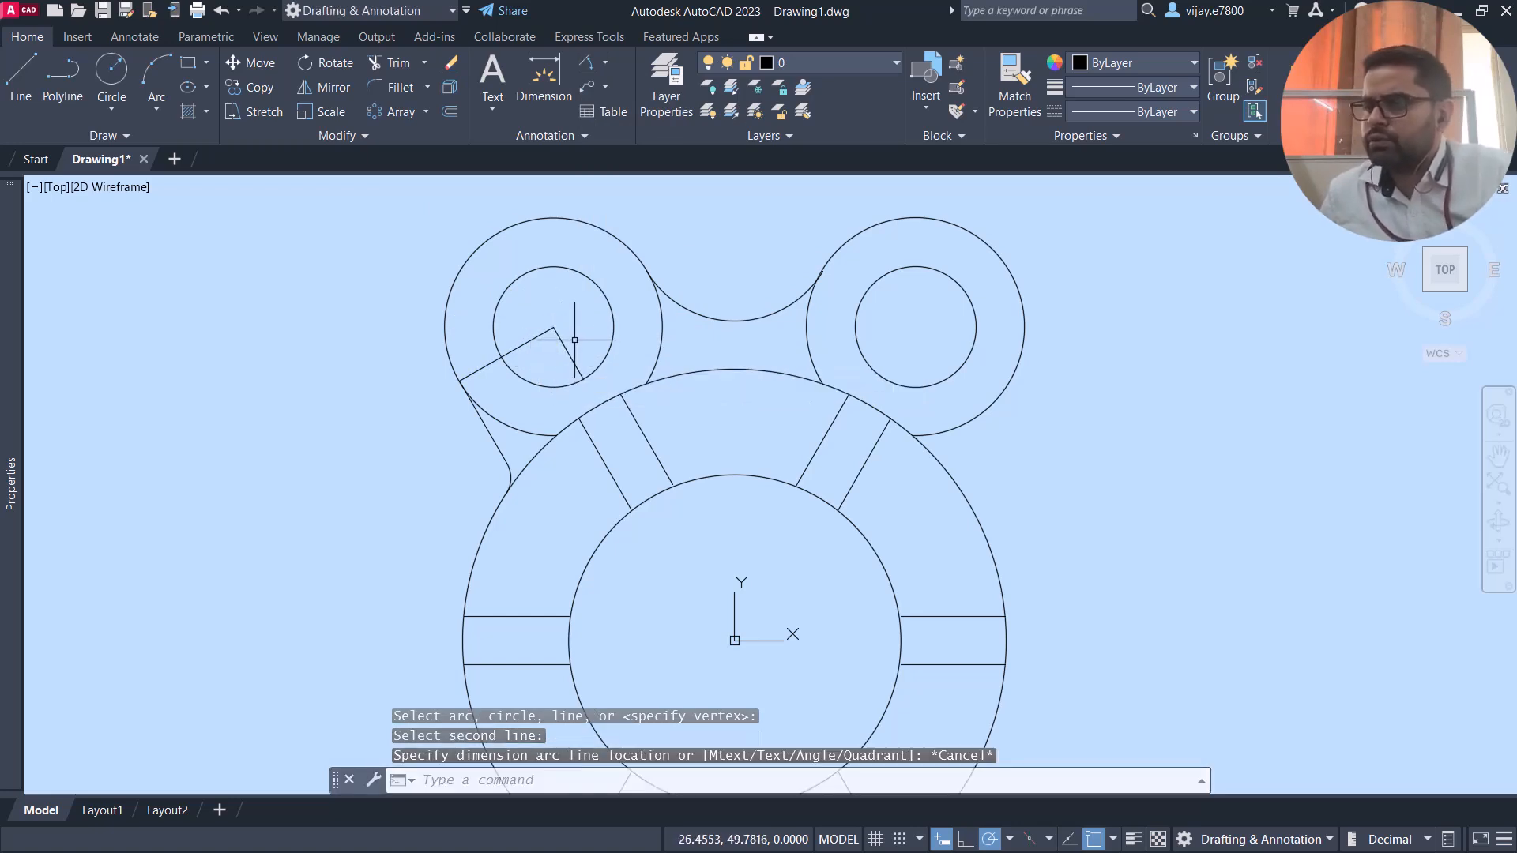
Erase the two construction lines that meet at the upper-left lug's centre
{"action": "left_click", "coordinate": [574, 340]}
{"action": "left_click", "coordinate": [552, 338]}
{"action": "key", "text": "Delete"}
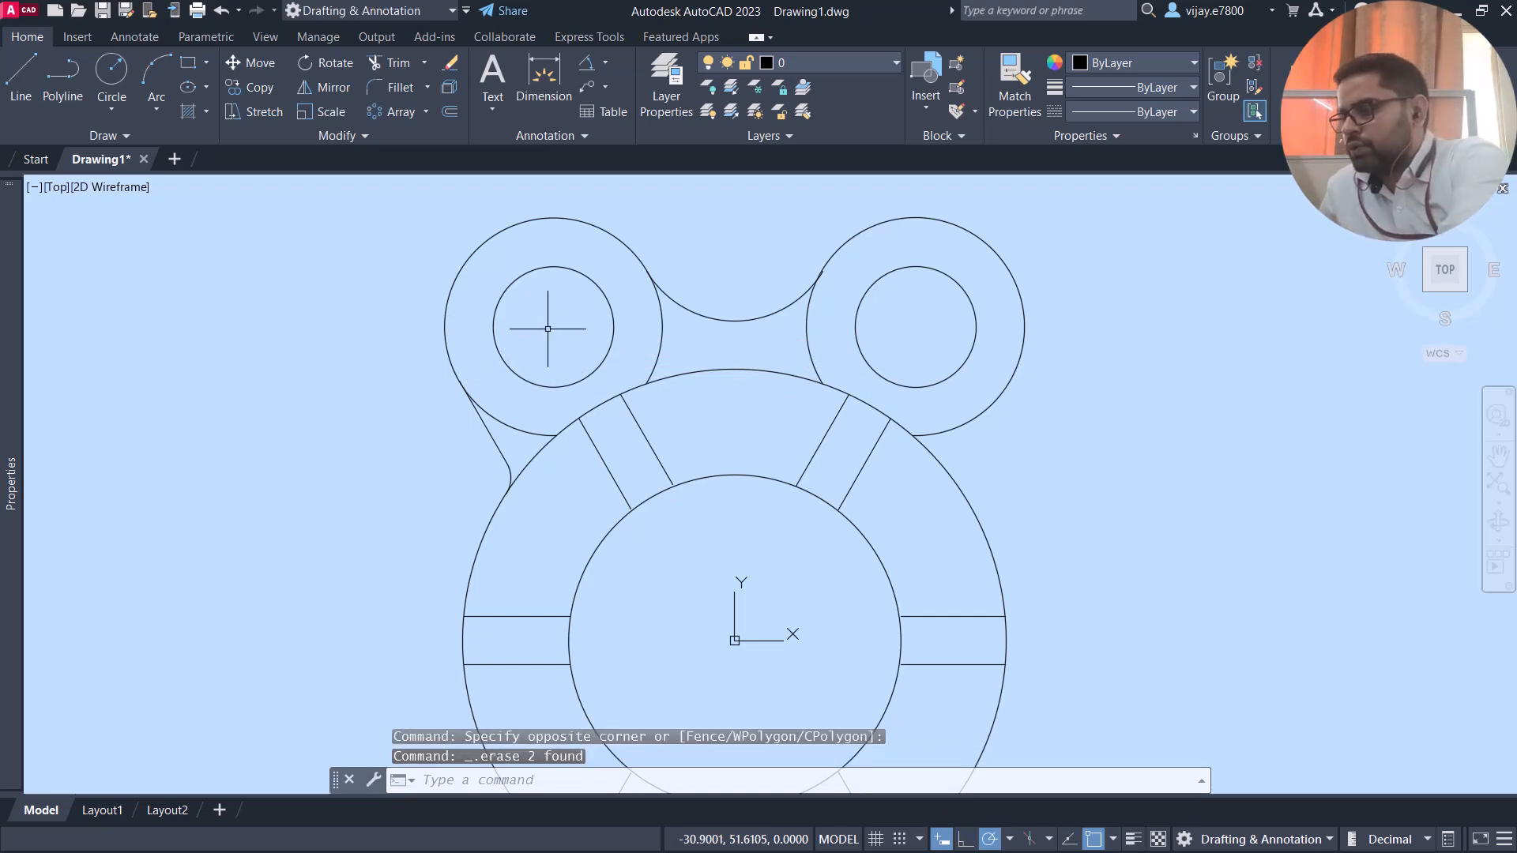
Mirror the tangent line and its fillet arc about the vertical axis through the central circles' centre, keeping the source objects
{"action": "left_click", "coordinate": [498, 451]}
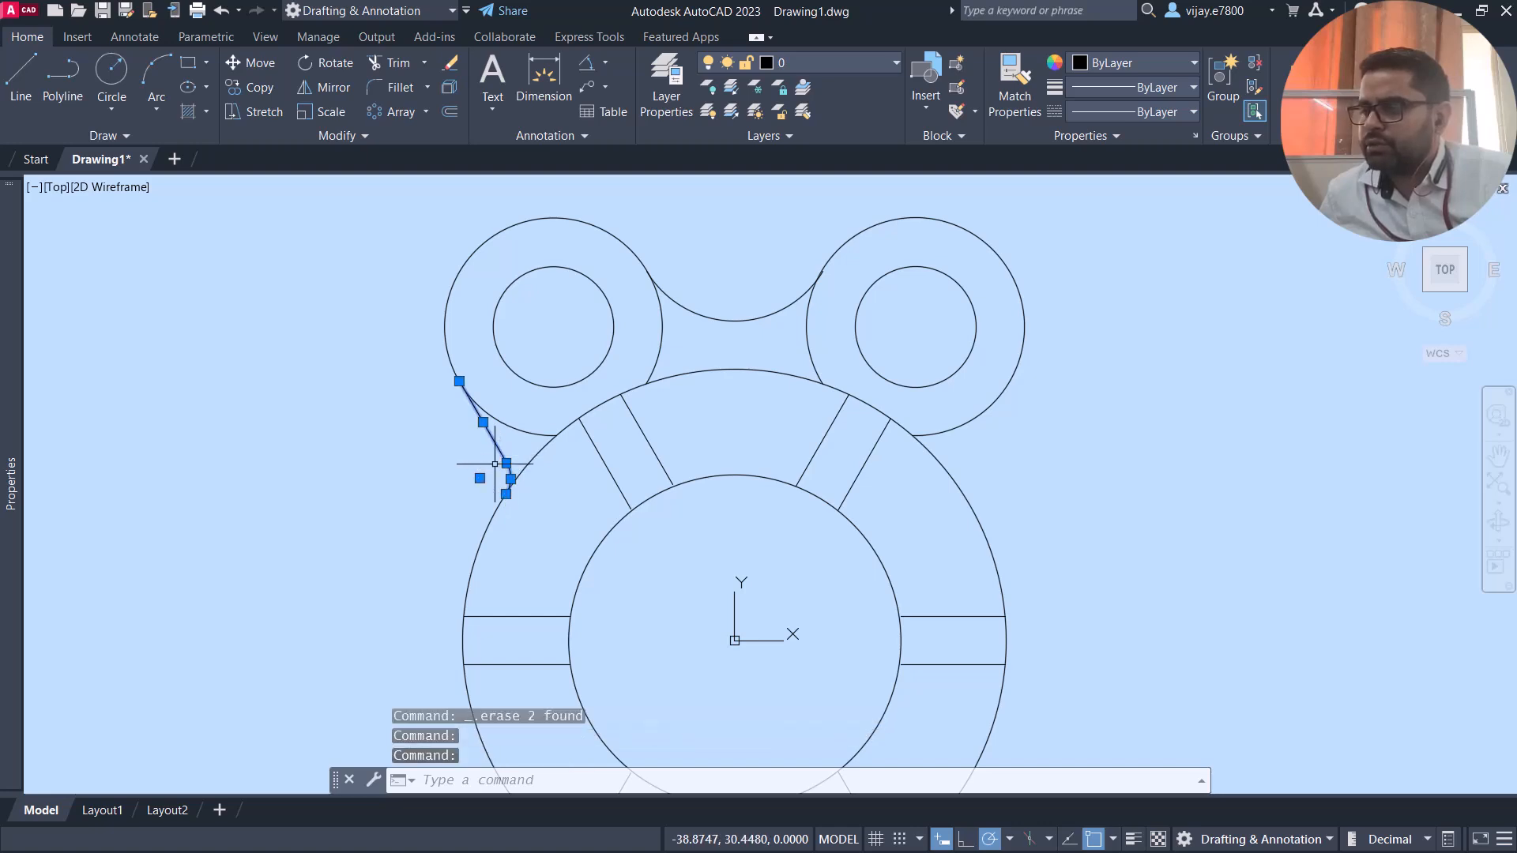
{"action": "left_click", "coordinate": [344, 92]}
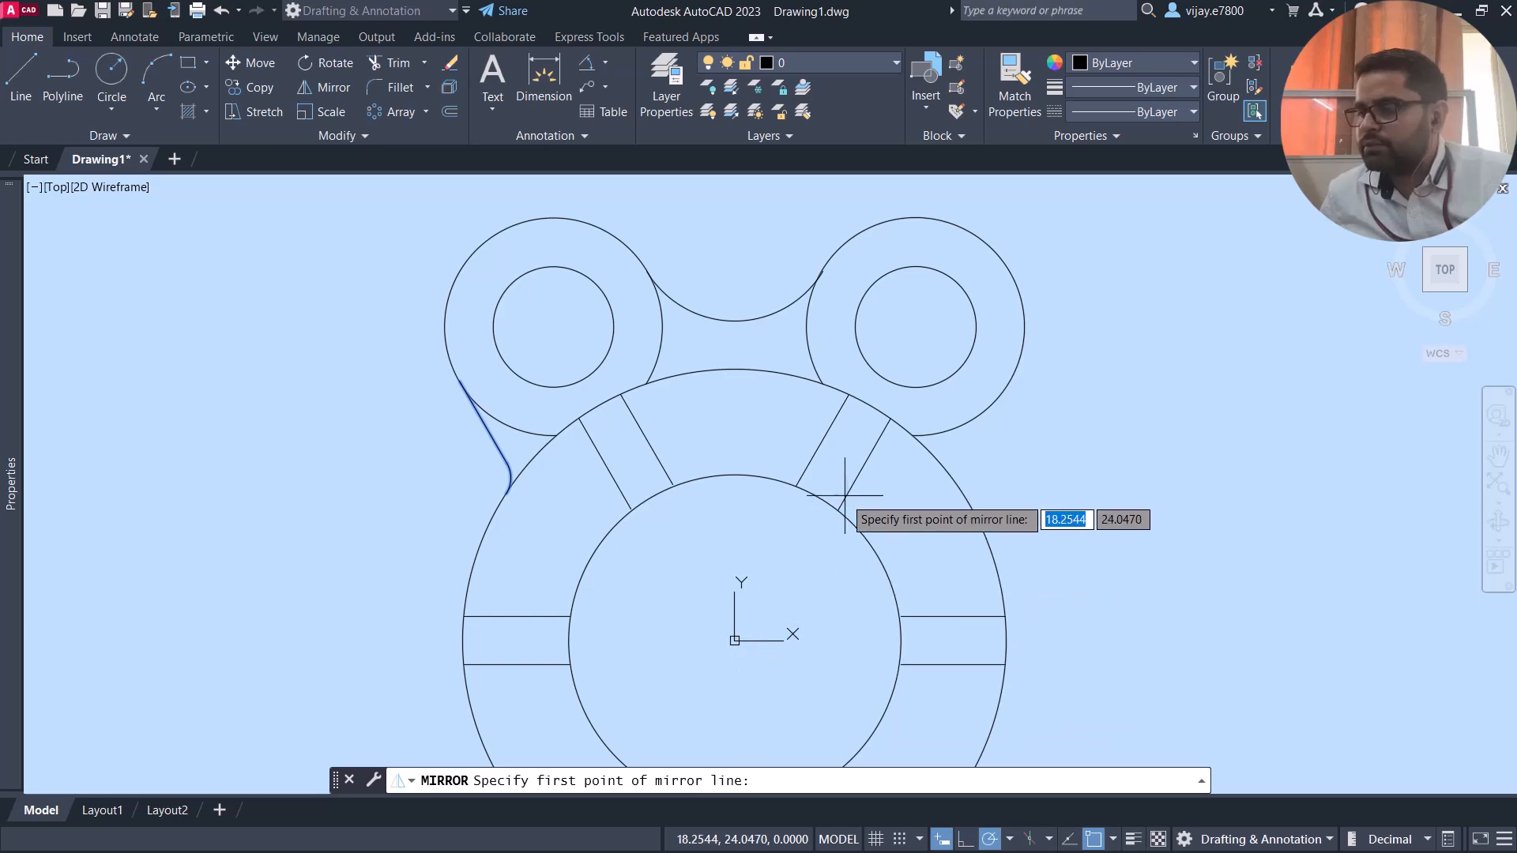
{"action": "left_click", "coordinate": [734, 641]}
{"action": "left_click", "coordinate": [747, 466]}
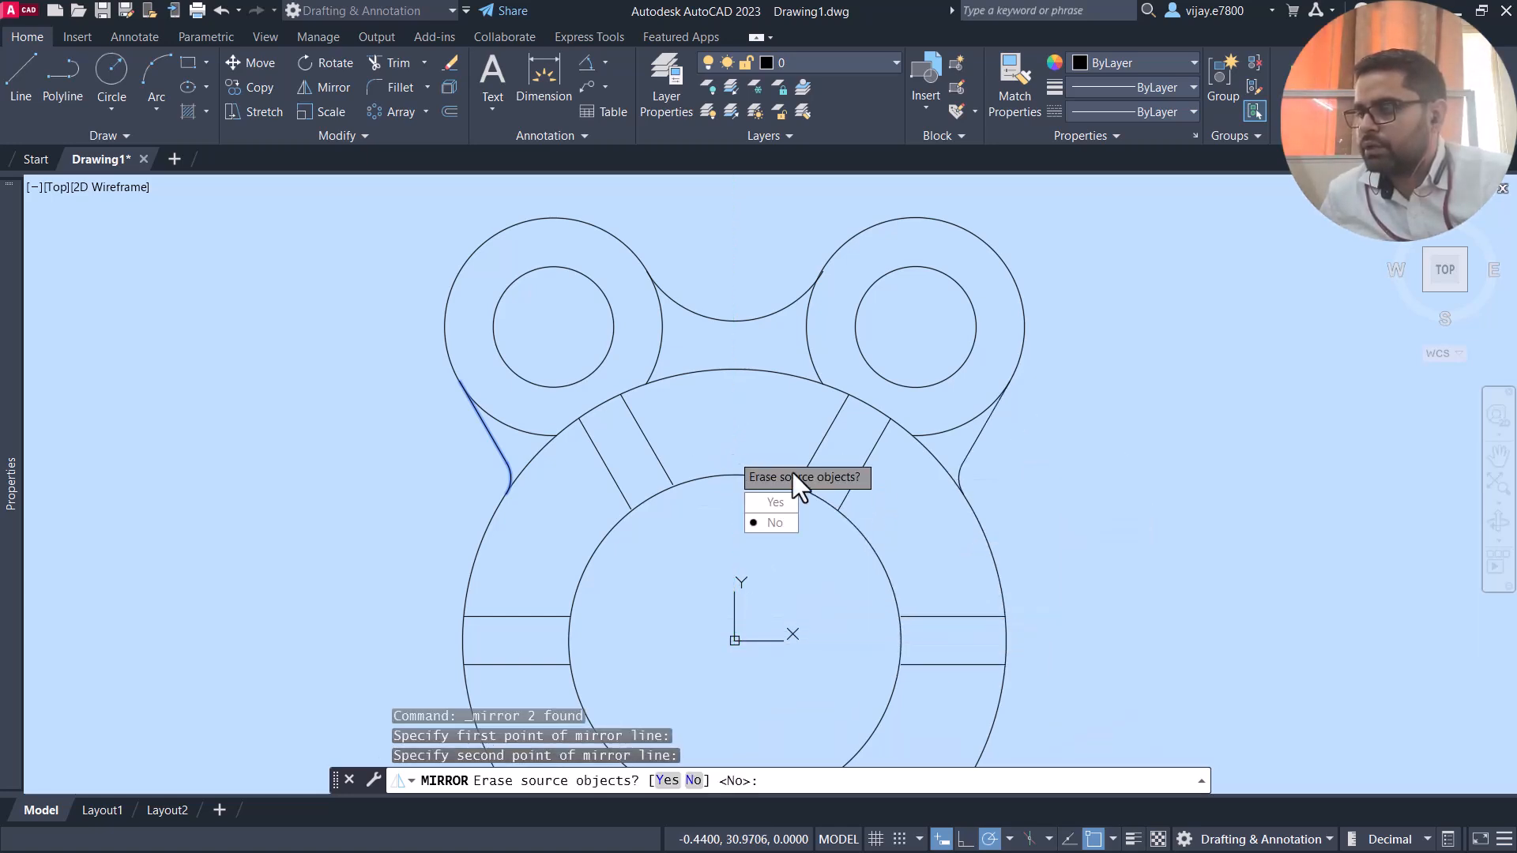
{"action": "left_click", "coordinate": [768, 523]}
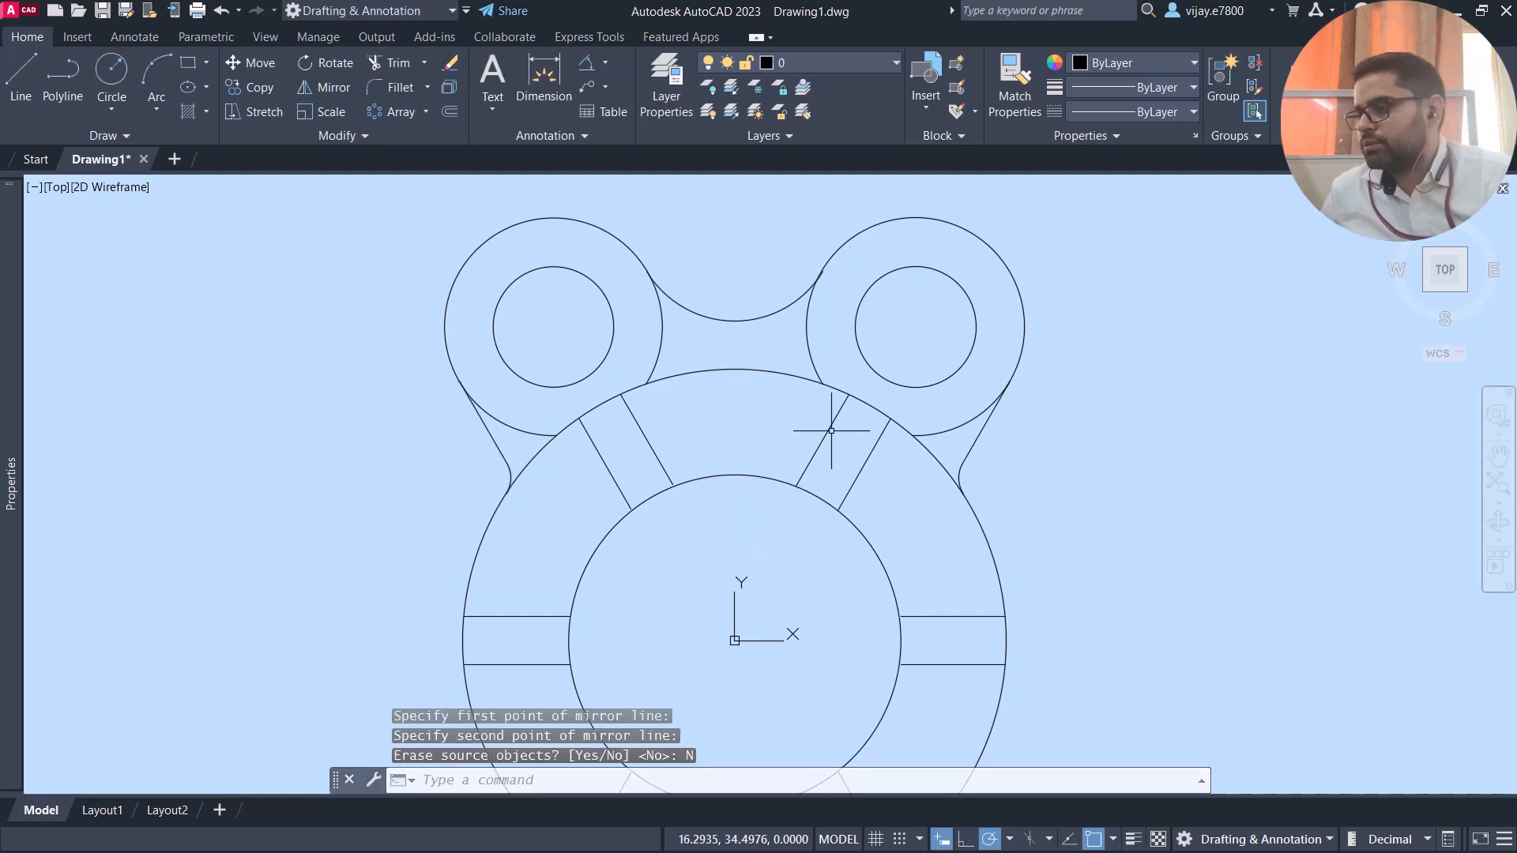
Trim the inner portions of both upper lugs' outer circles between the connecting arc and the tangent lines
{"action": "scroll", "coordinate": [716, 427], "scroll_direction": "down", "scroll_amount": 2}
{"action": "middle_click_drag", "start_coordinate": [718, 431], "coordinate": [659, 332]}
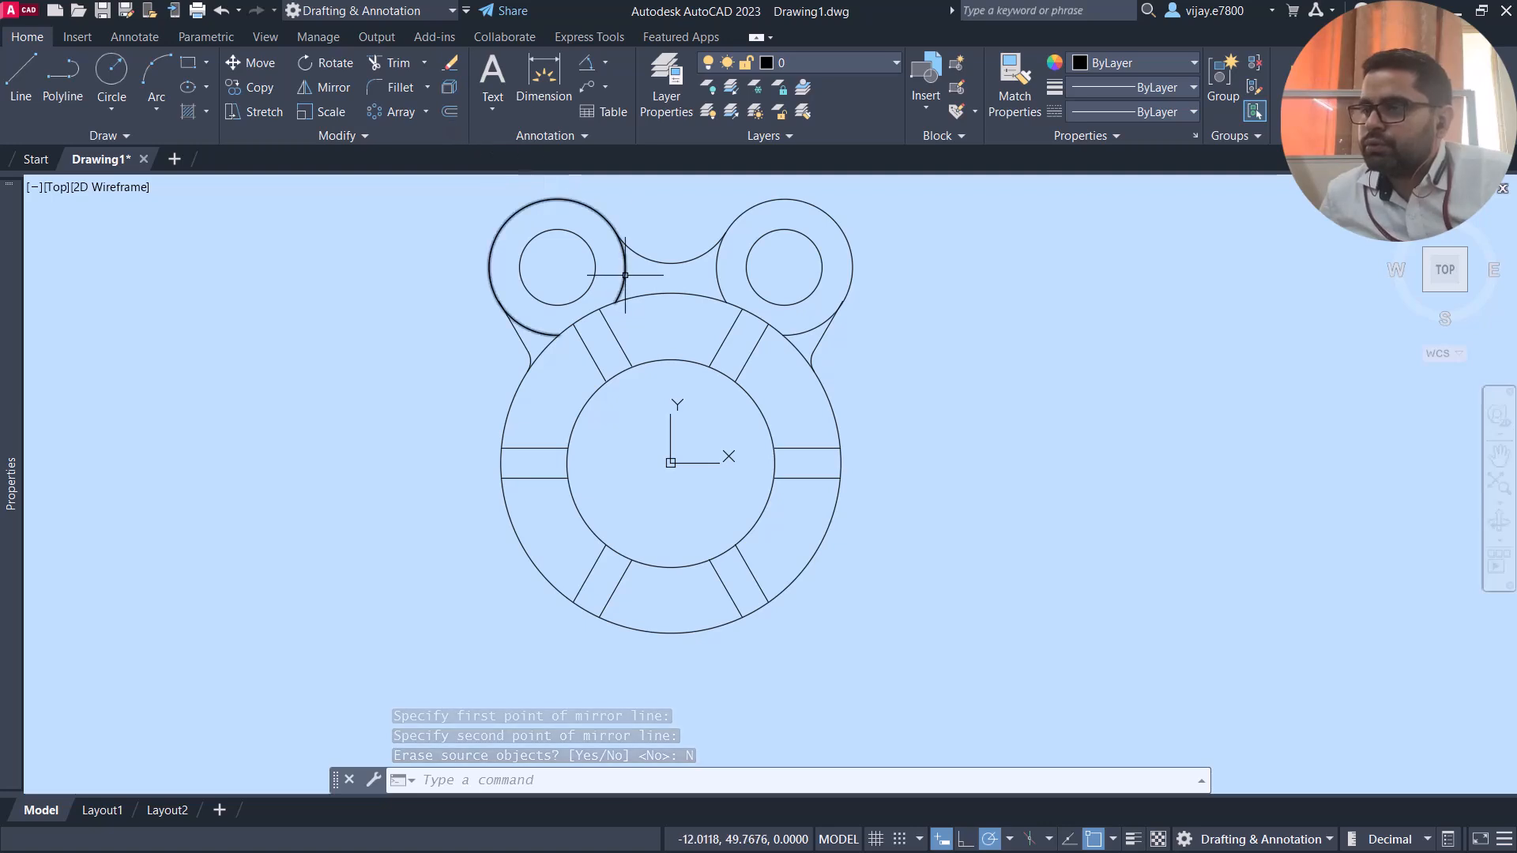
{"action": "left_click", "coordinate": [397, 63]}
{"action": "left_click", "coordinate": [624, 267]}
{"action": "left_click", "coordinate": [546, 332]}
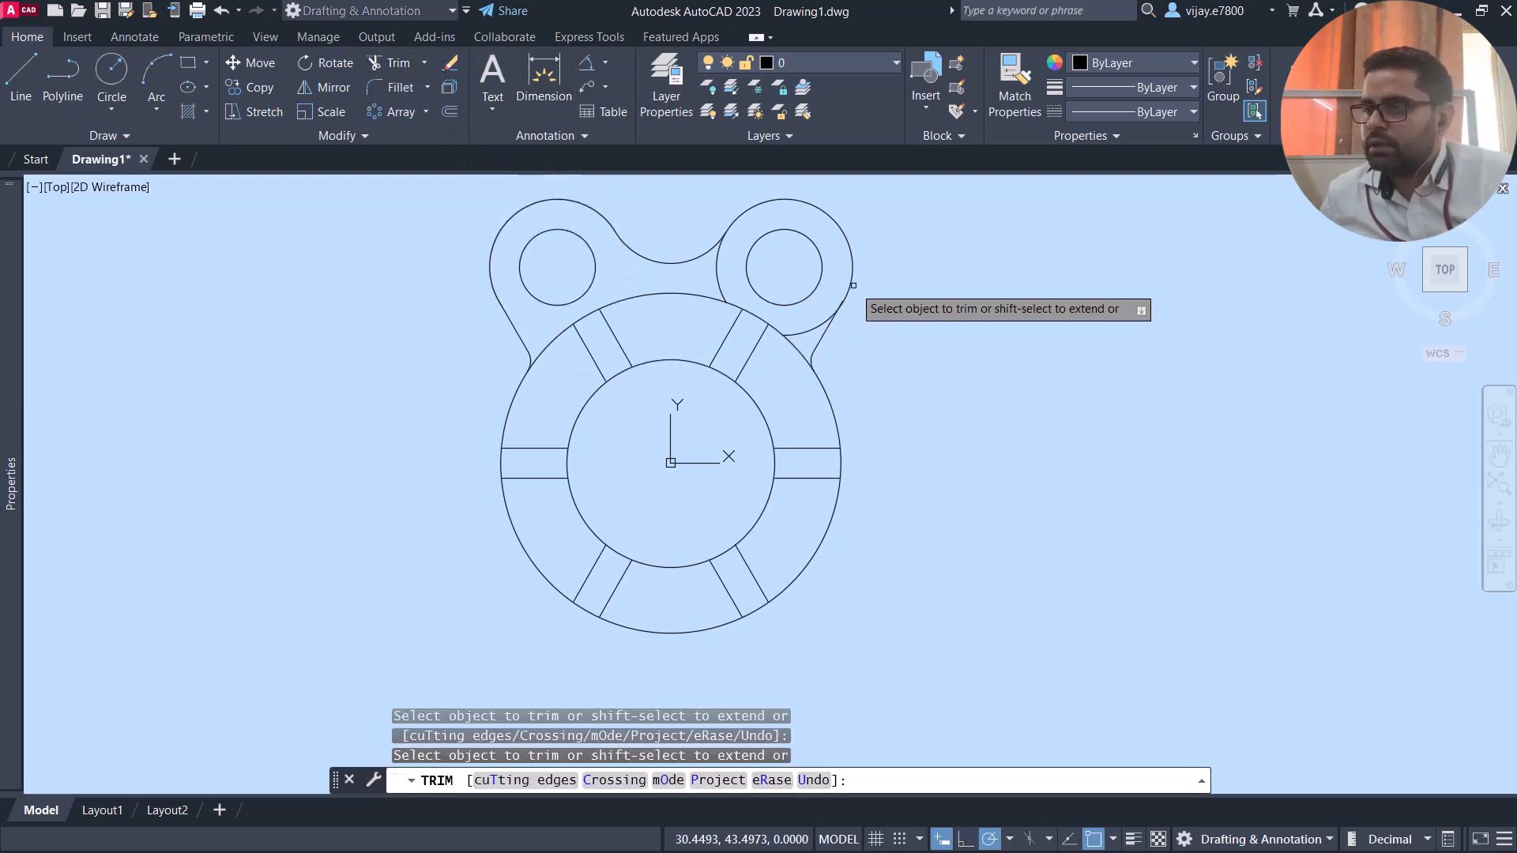
{"action": "left_click", "coordinate": [813, 325]}
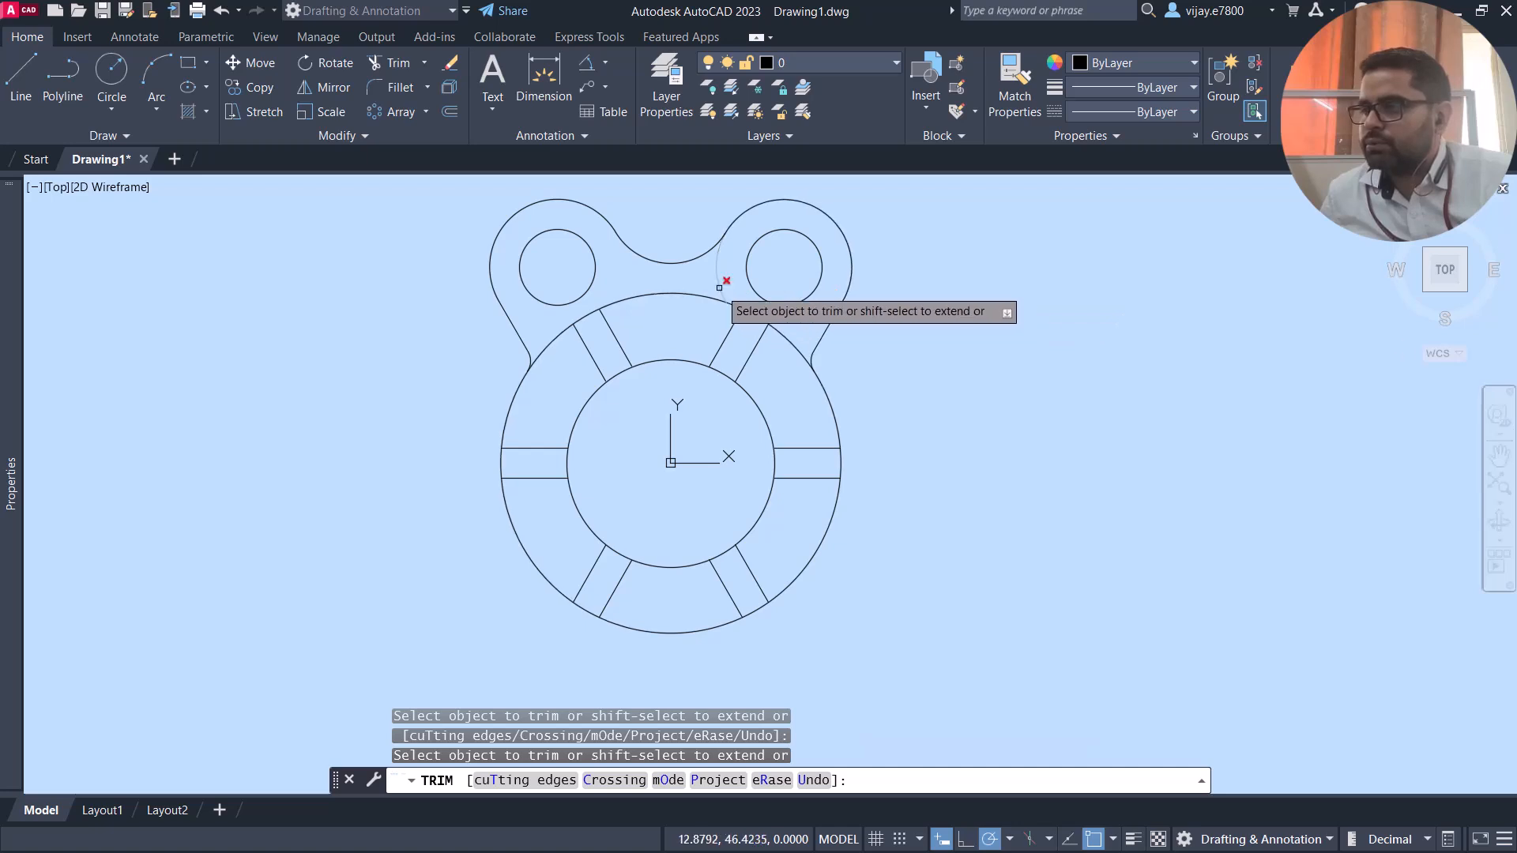
{"action": "right_click", "coordinate": [877, 317]}
{"action": "left_click", "coordinate": [884, 323]}
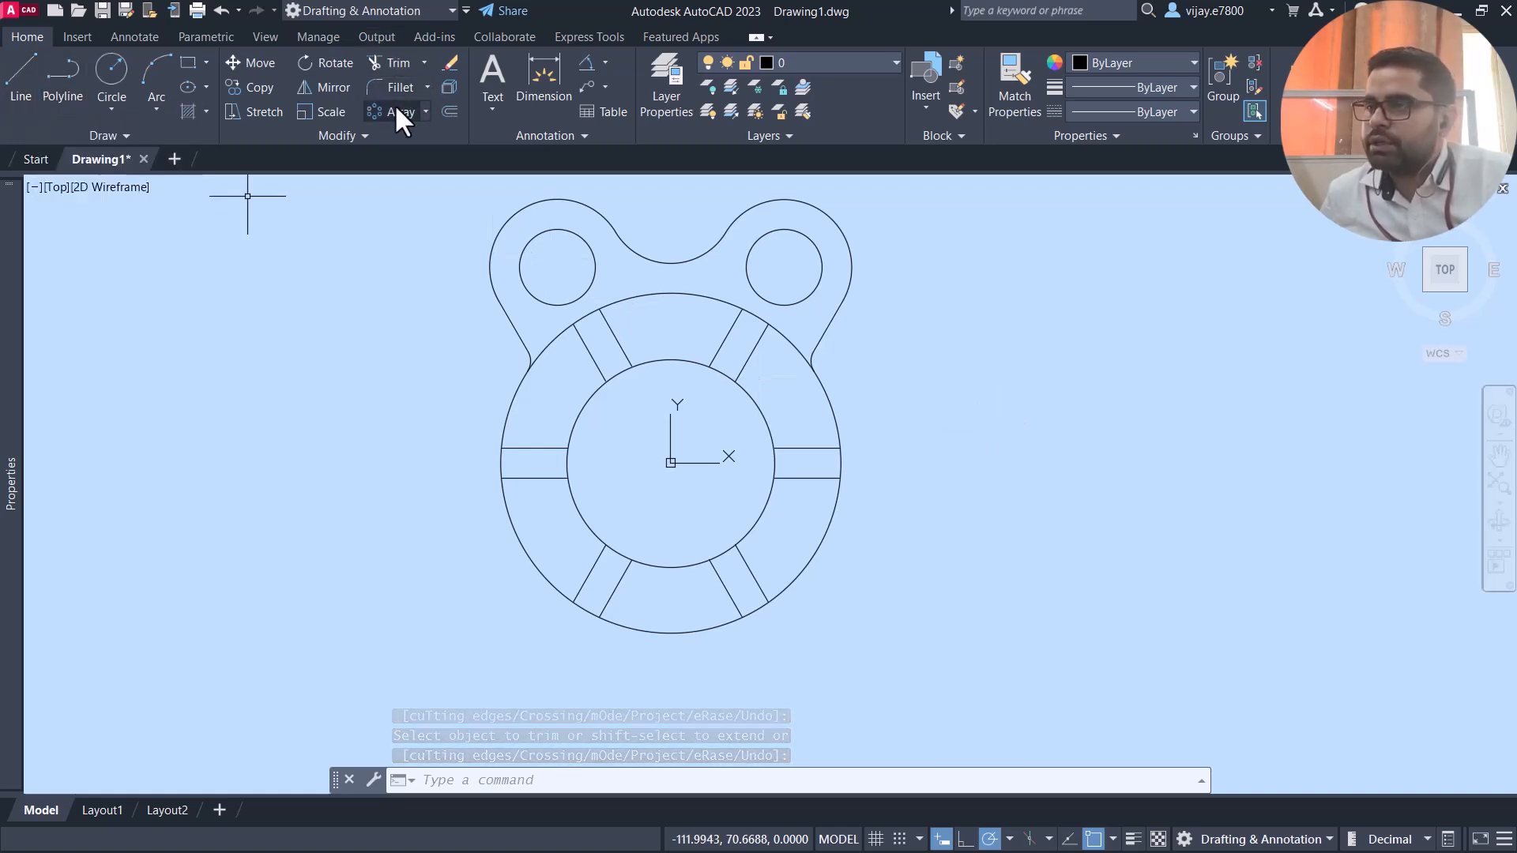
Mirror both upper lugs with their holes, tangent lines and fillets about the horizontal axis through the central circles' centre, keeping the source objects
{"action": "left_click", "coordinate": [330, 88]}
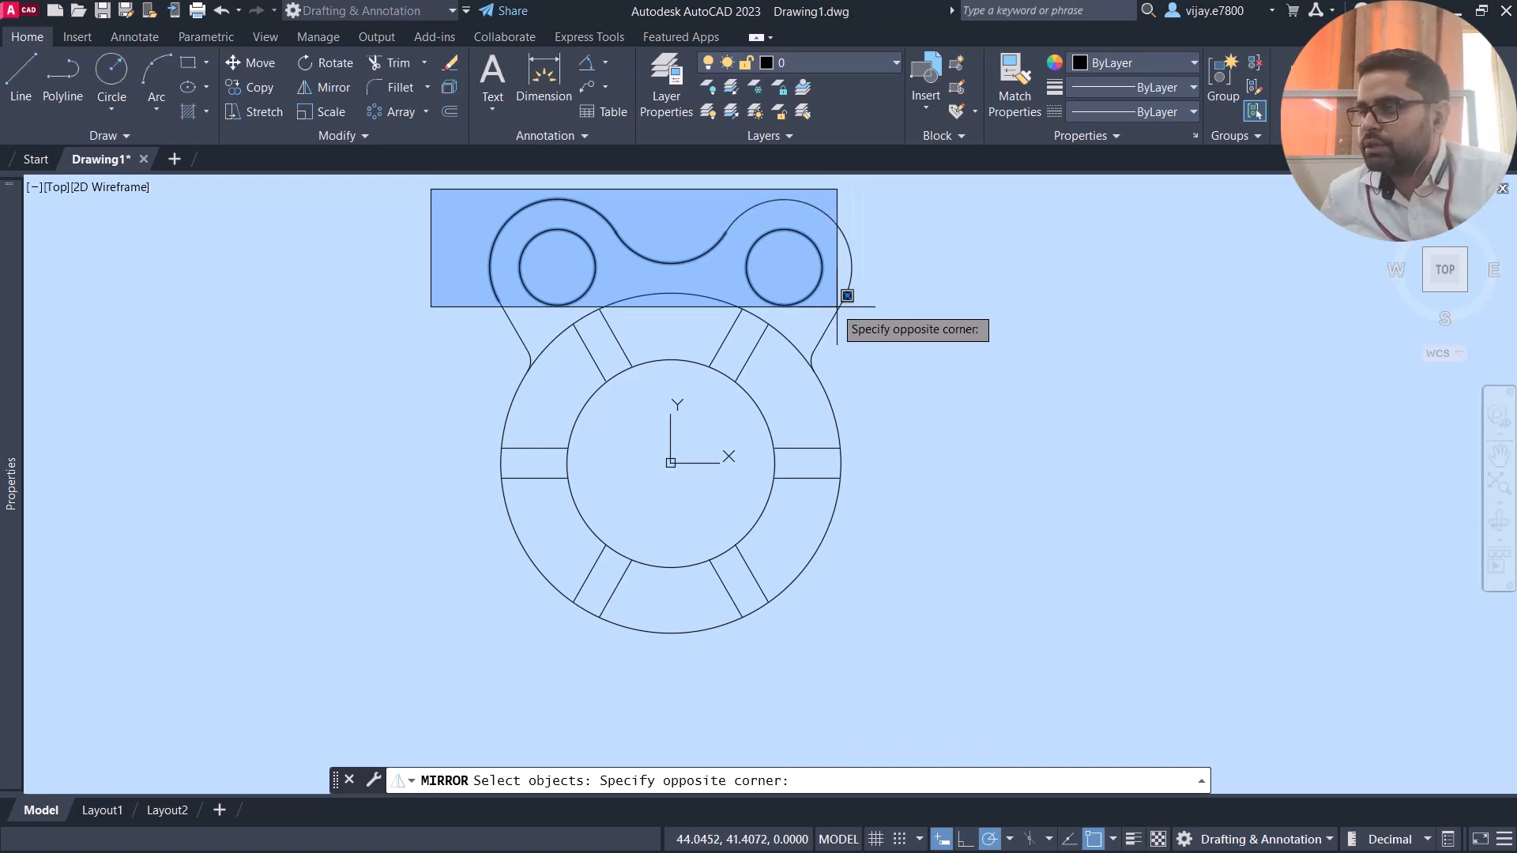
{"action": "left_click", "coordinate": [938, 373]}
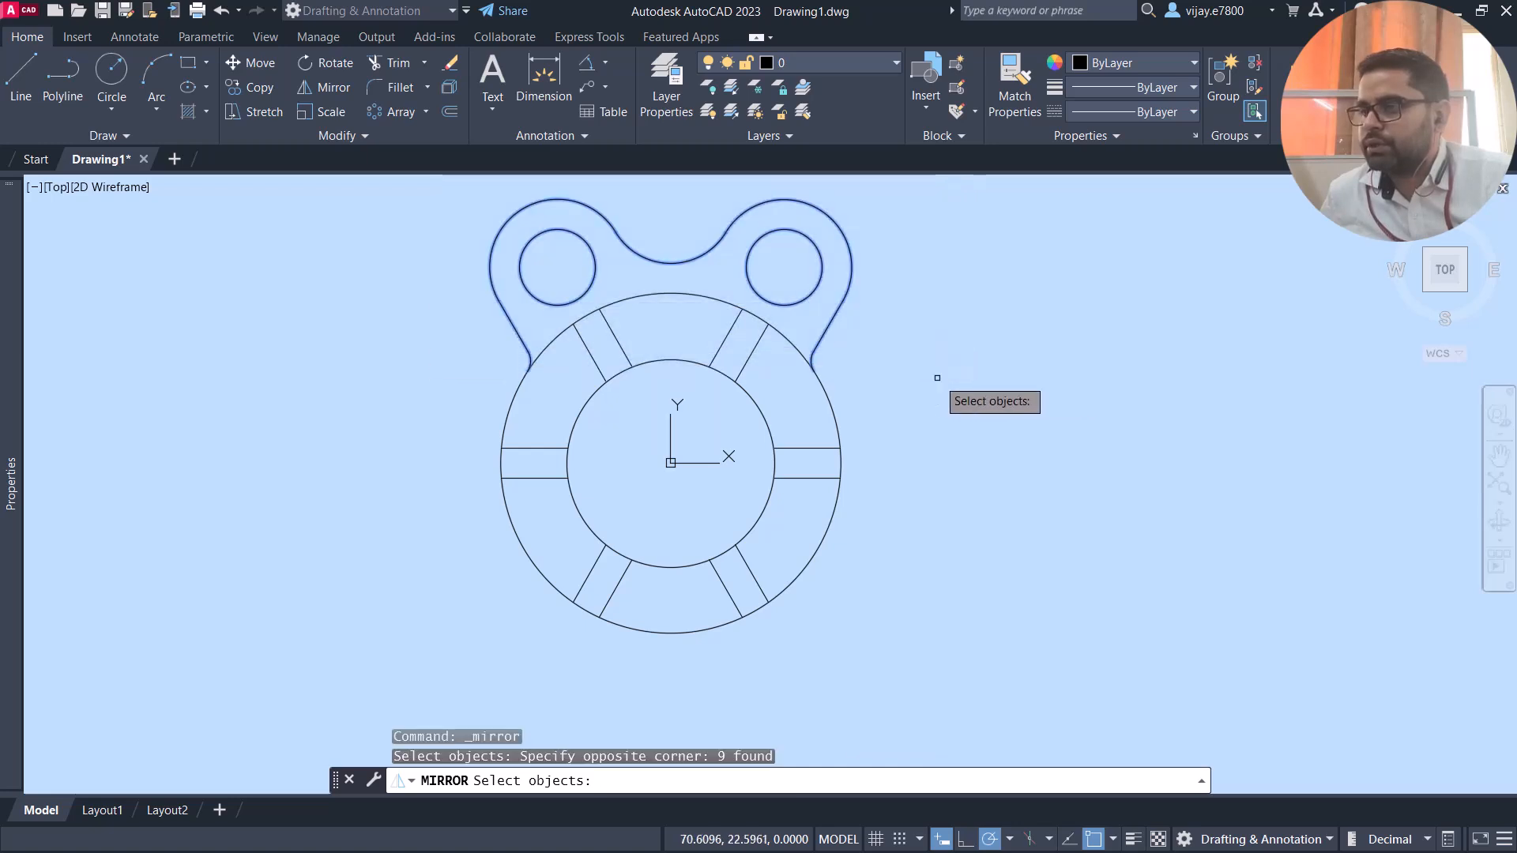
{"action": "key", "text": "Return"}
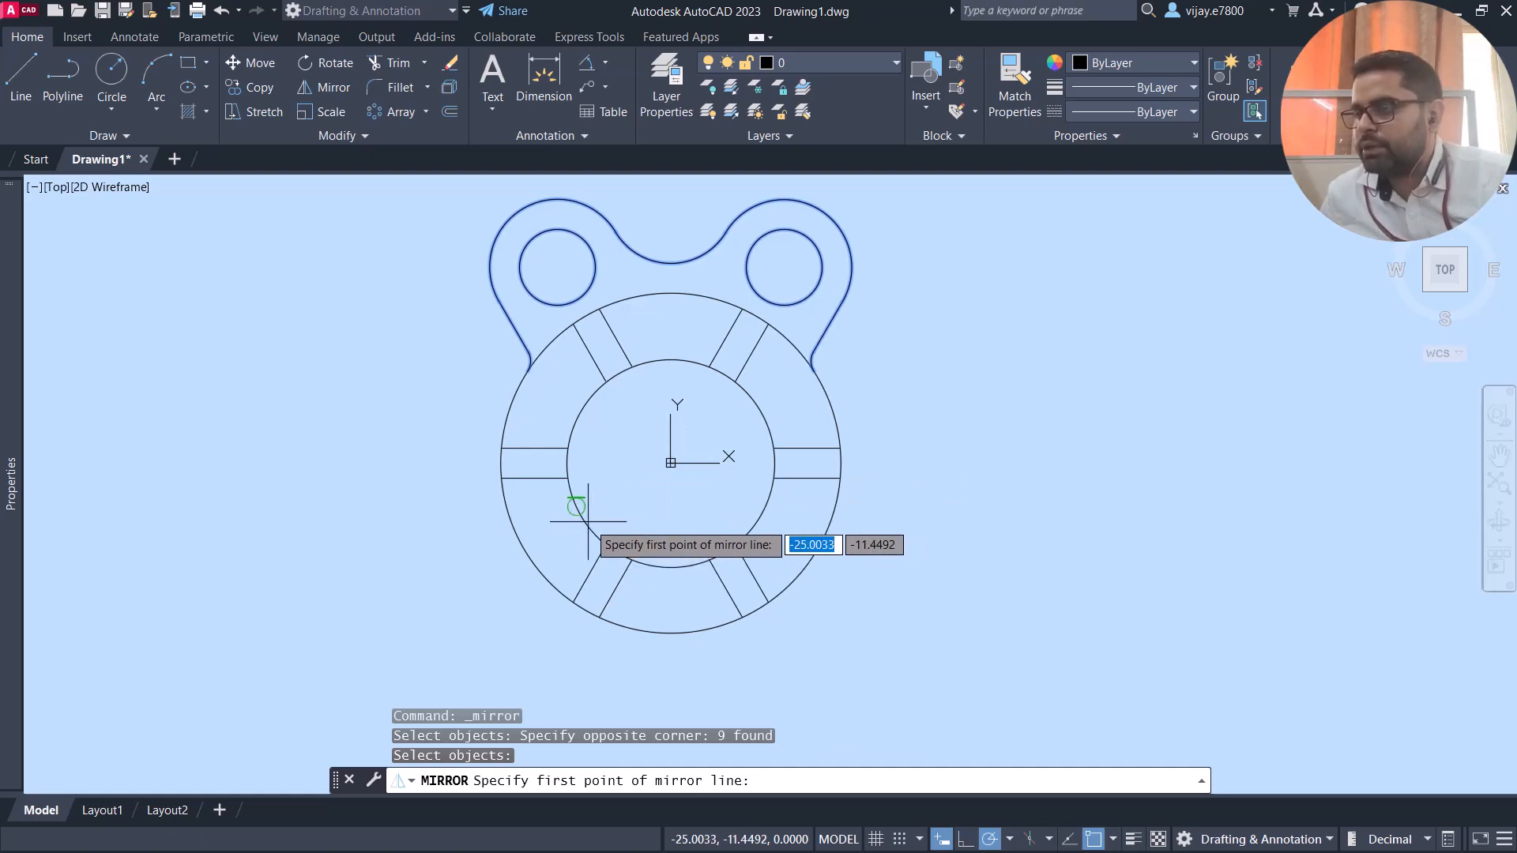
{"action": "left_click", "coordinate": [670, 463]}
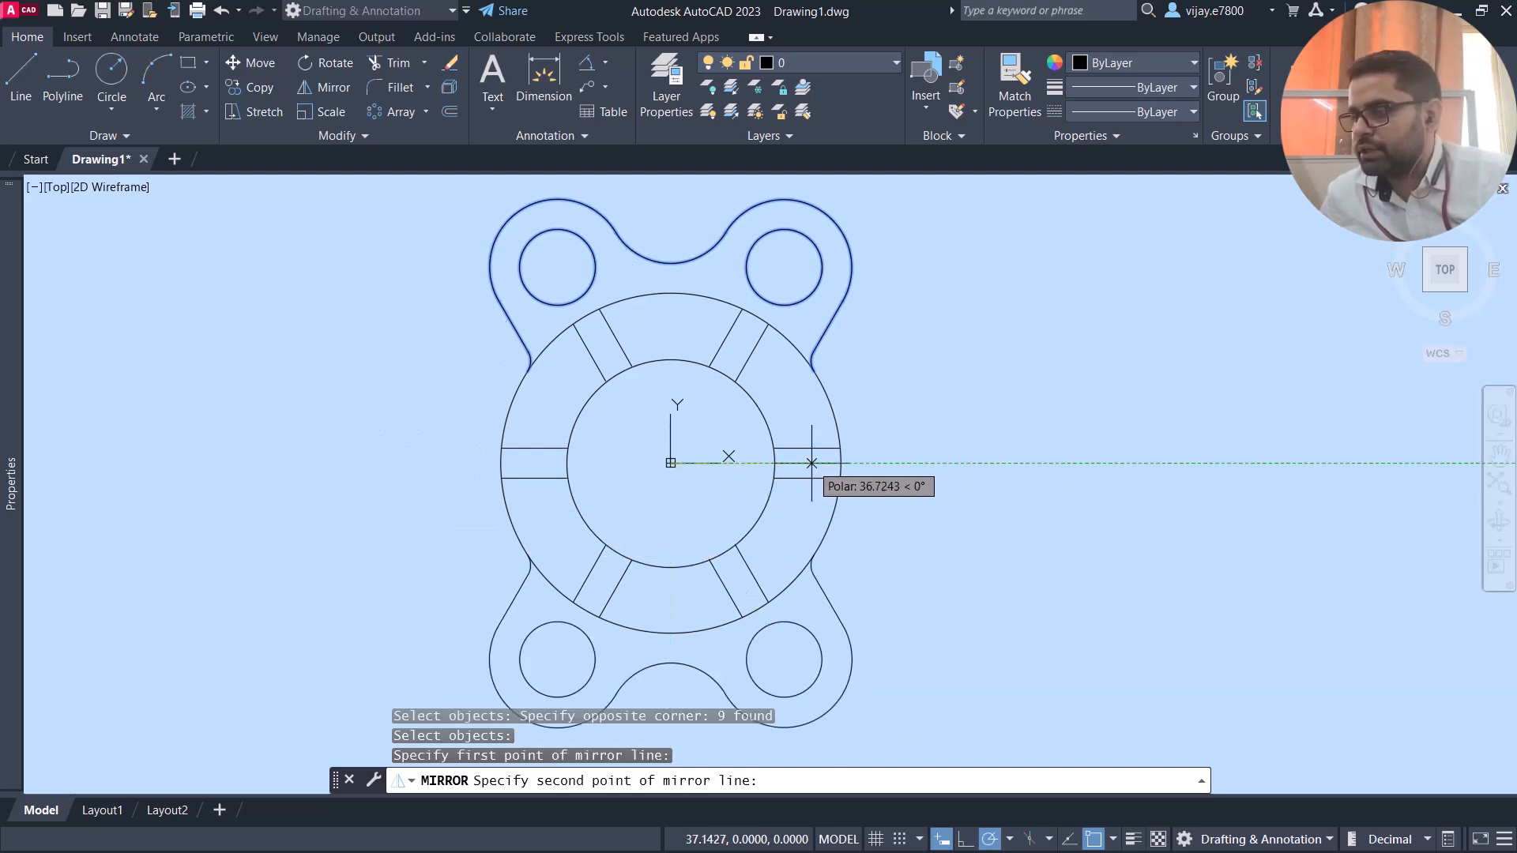
{"action": "left_click", "coordinate": [869, 463]}
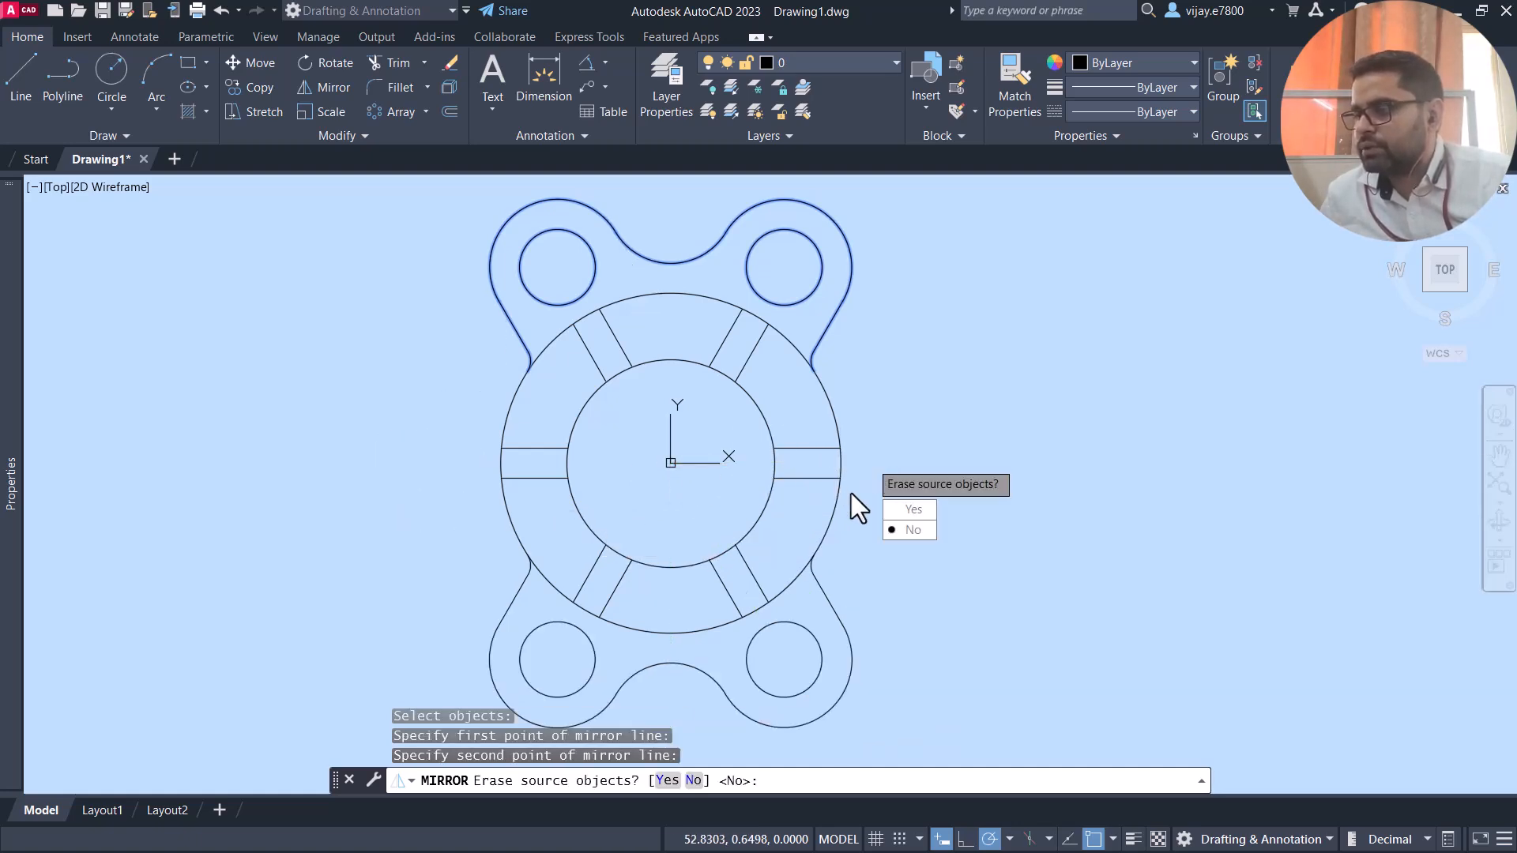
{"action": "left_click", "coordinate": [905, 528]}
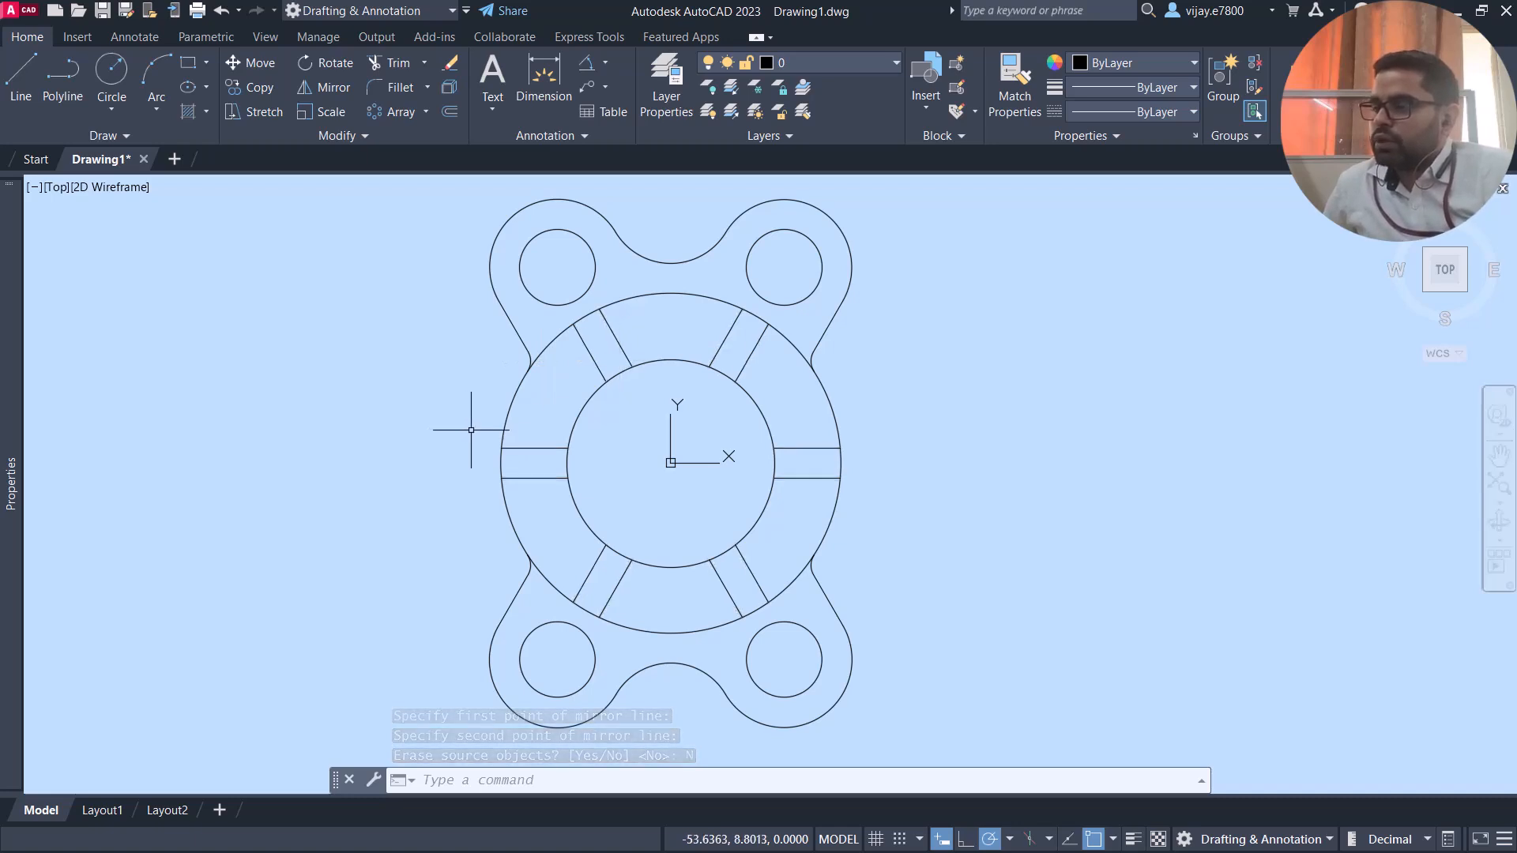
Add radius dimensions to the outer and inner central circles, placing their labels outside the plate on the right
{"action": "left_click", "coordinate": [605, 61]}
{"action": "left_click", "coordinate": [617, 269]}
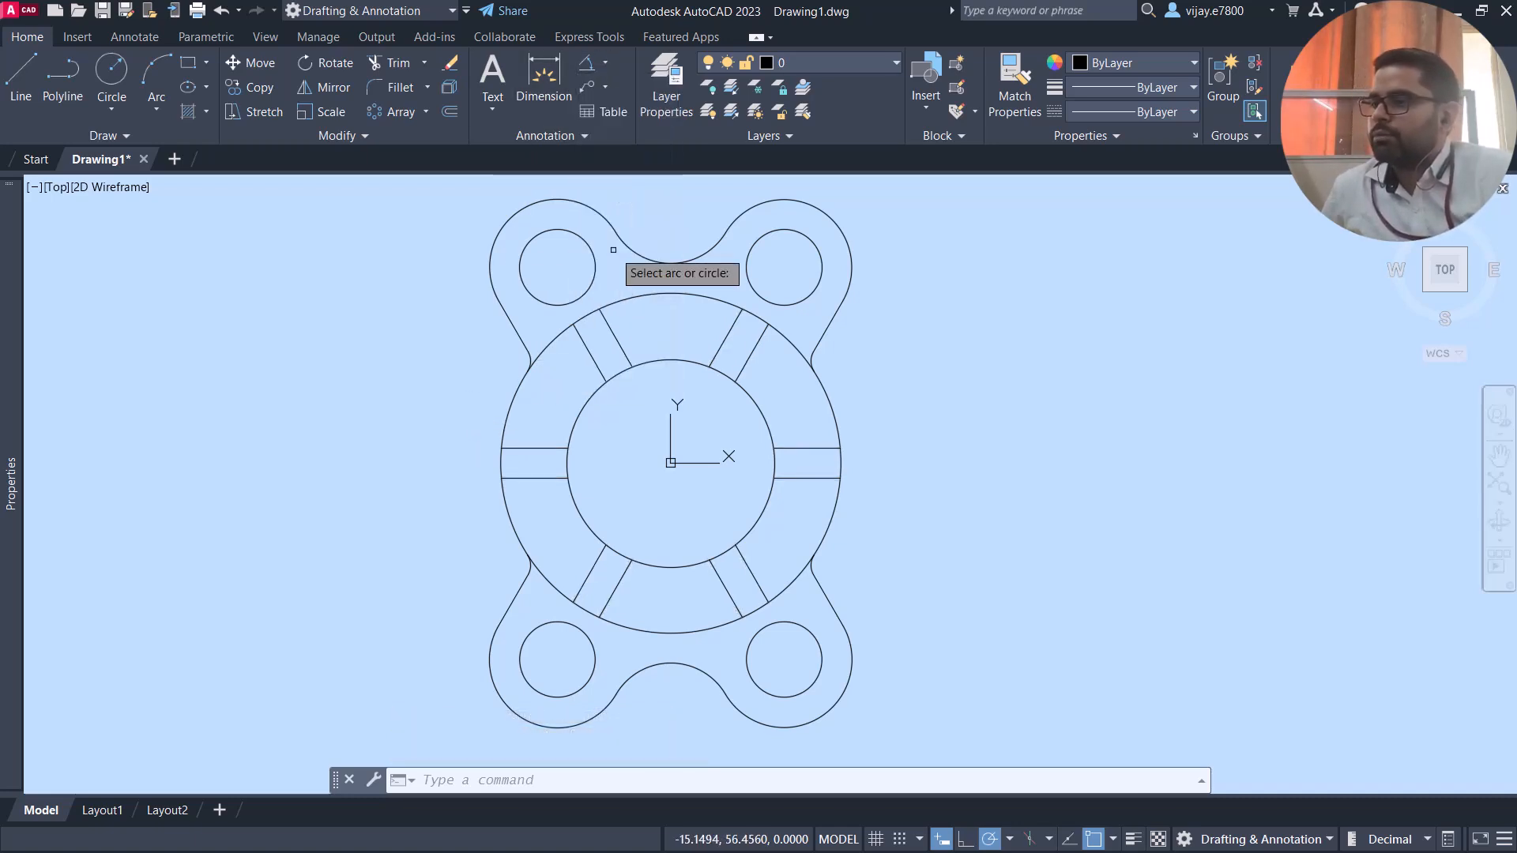
{"action": "left_click", "coordinate": [828, 406]}
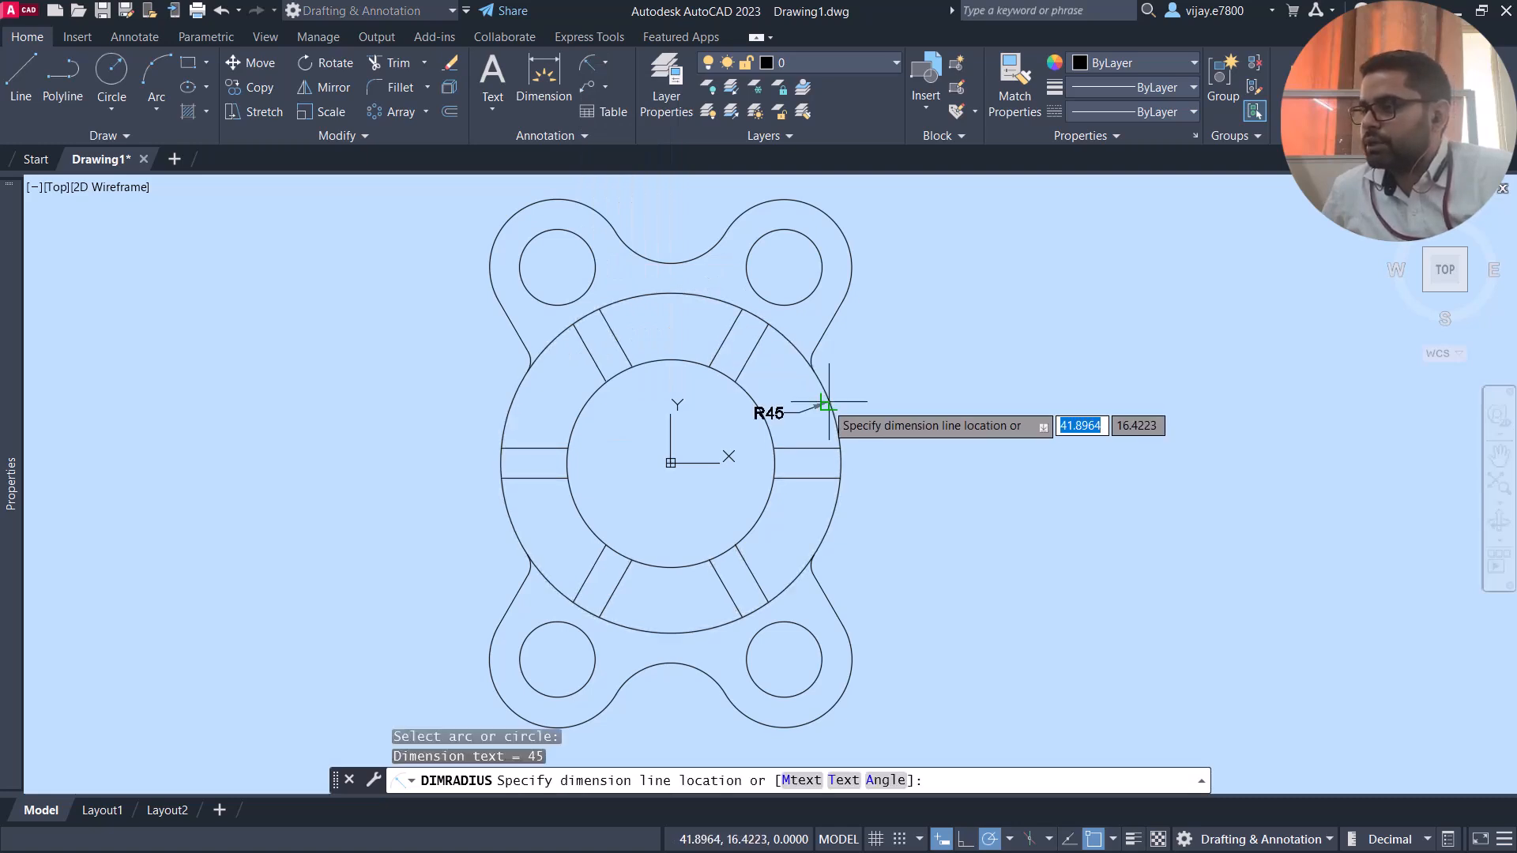
{"action": "left_click", "coordinate": [868, 383]}
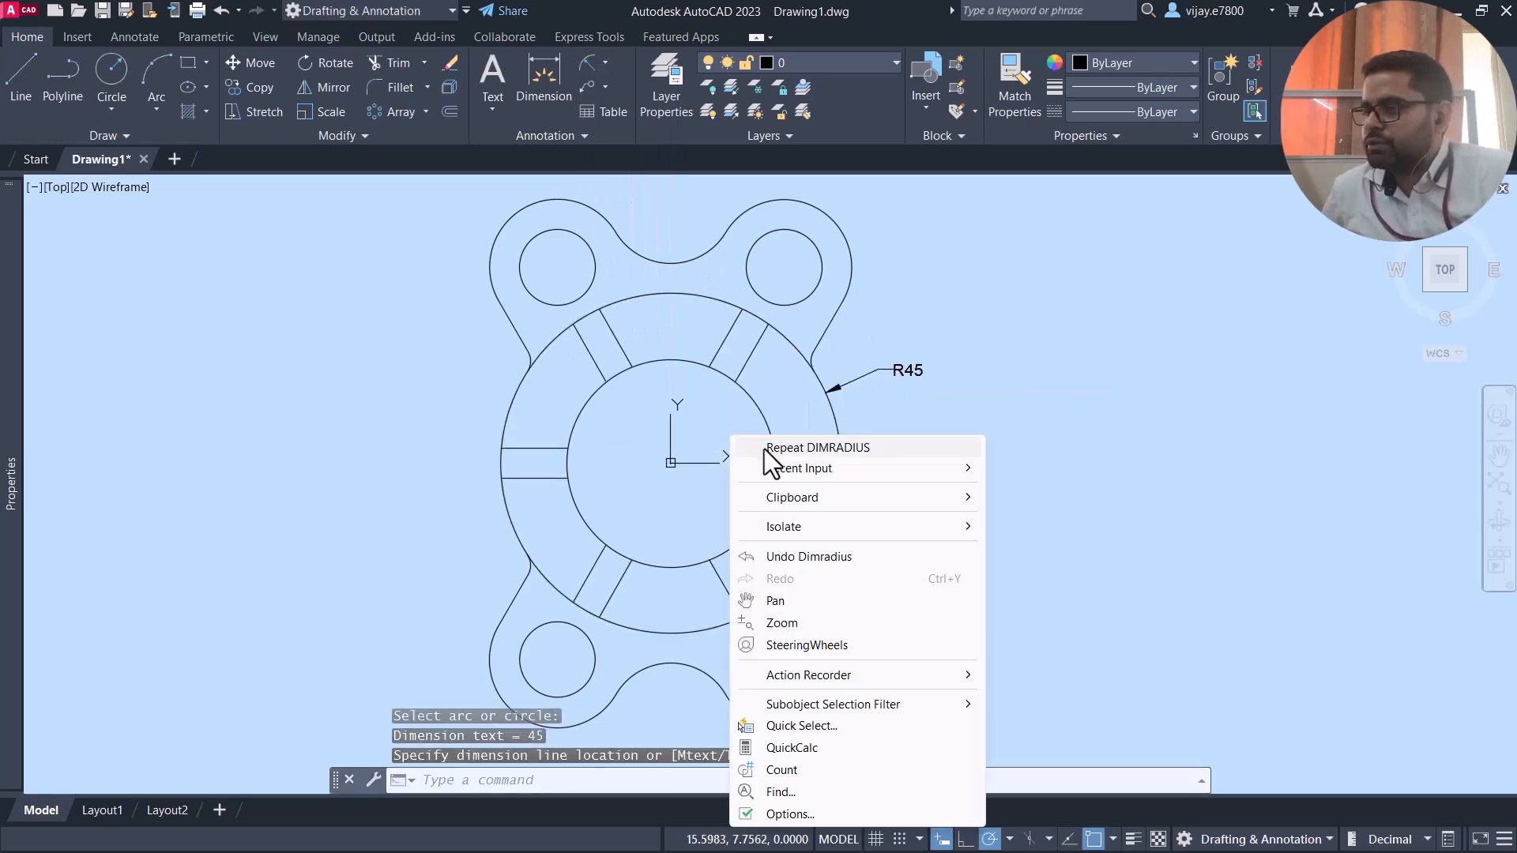
{"action": "left_click", "coordinate": [764, 447]}
{"action": "left_click", "coordinate": [775, 442]}
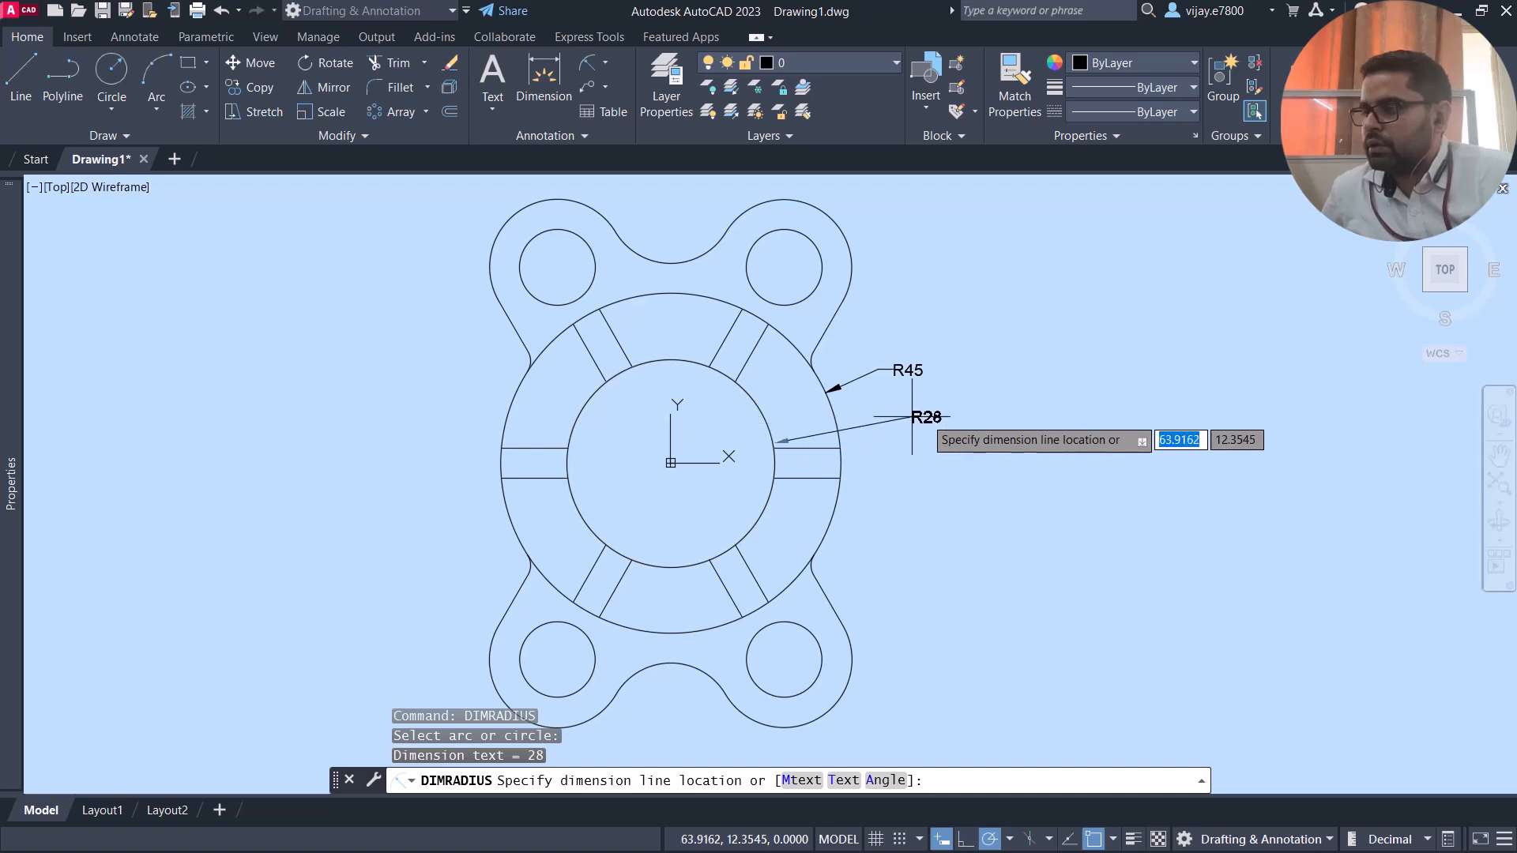
{"action": "left_click", "coordinate": [952, 411]}
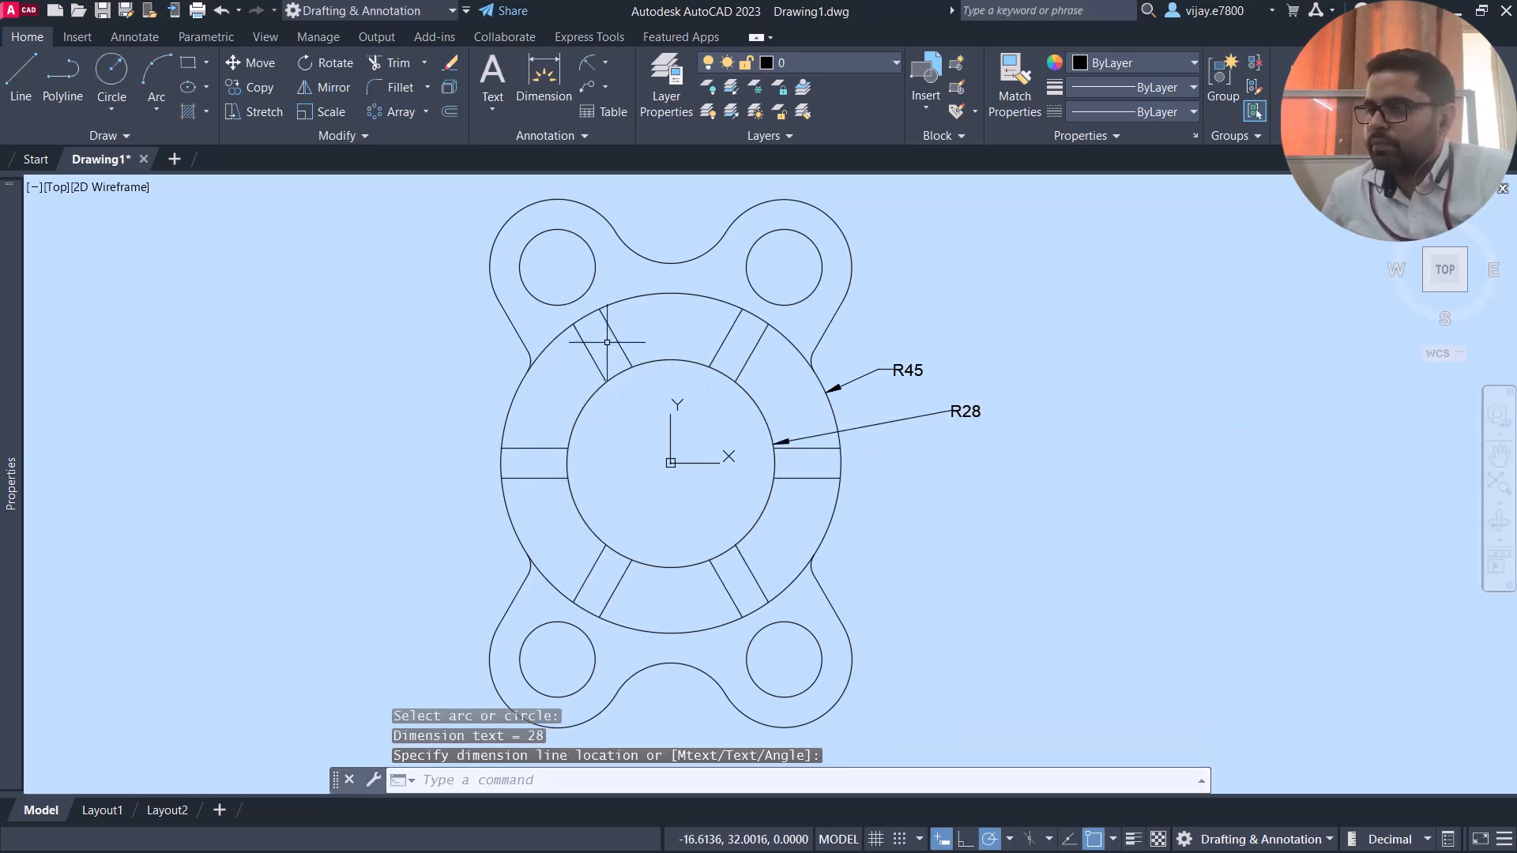
Add an aligned dimension across the width of the lower-right radial rib, placed below the lower-right lug
{"action": "left_click", "coordinate": [604, 60]}
{"action": "left_click", "coordinate": [608, 124]}
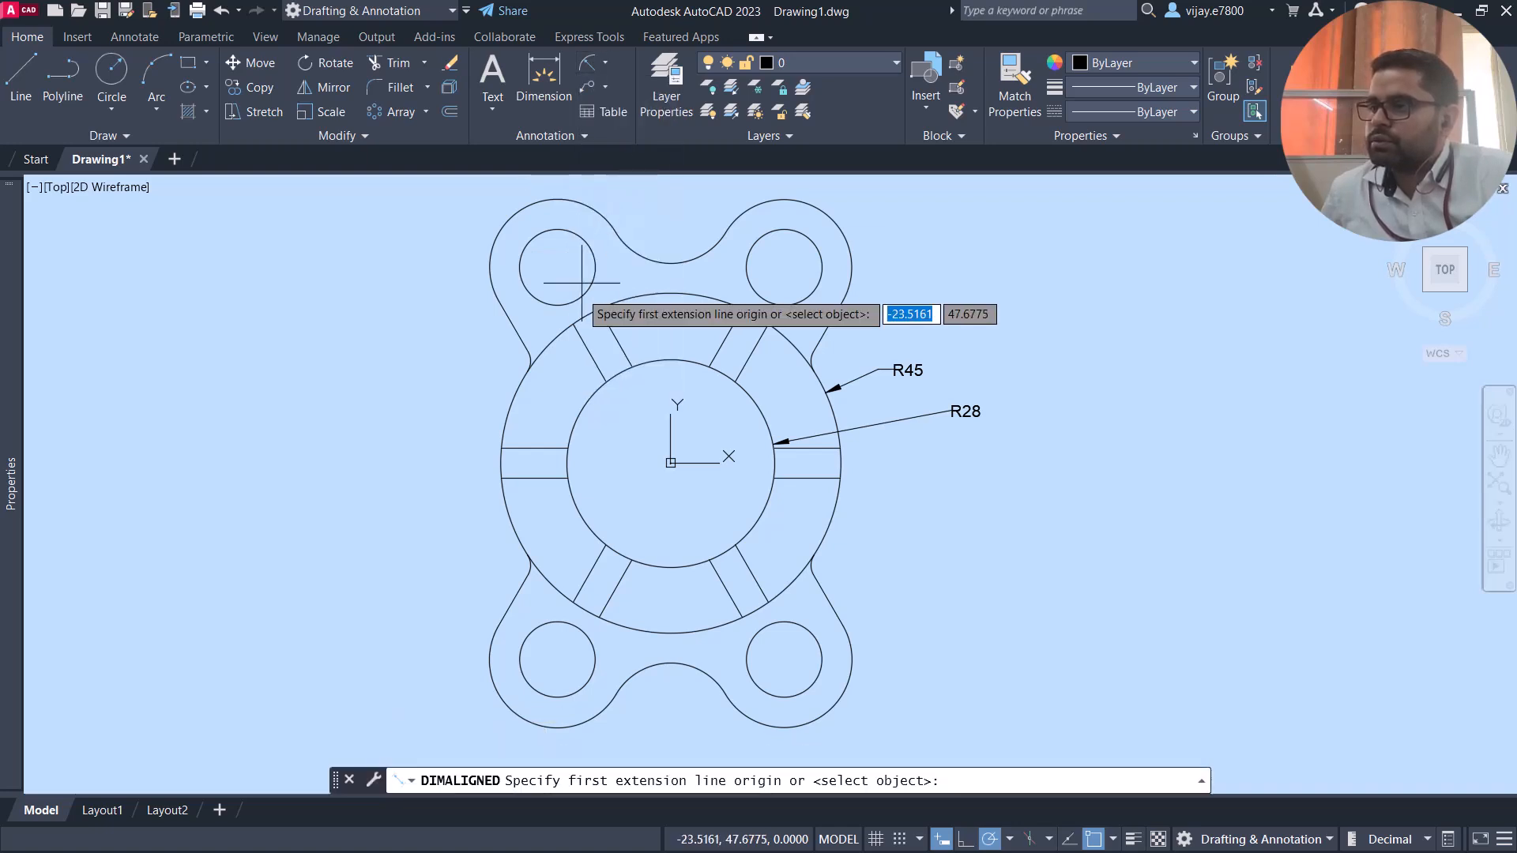
{"action": "left_click", "coordinate": [768, 602]}
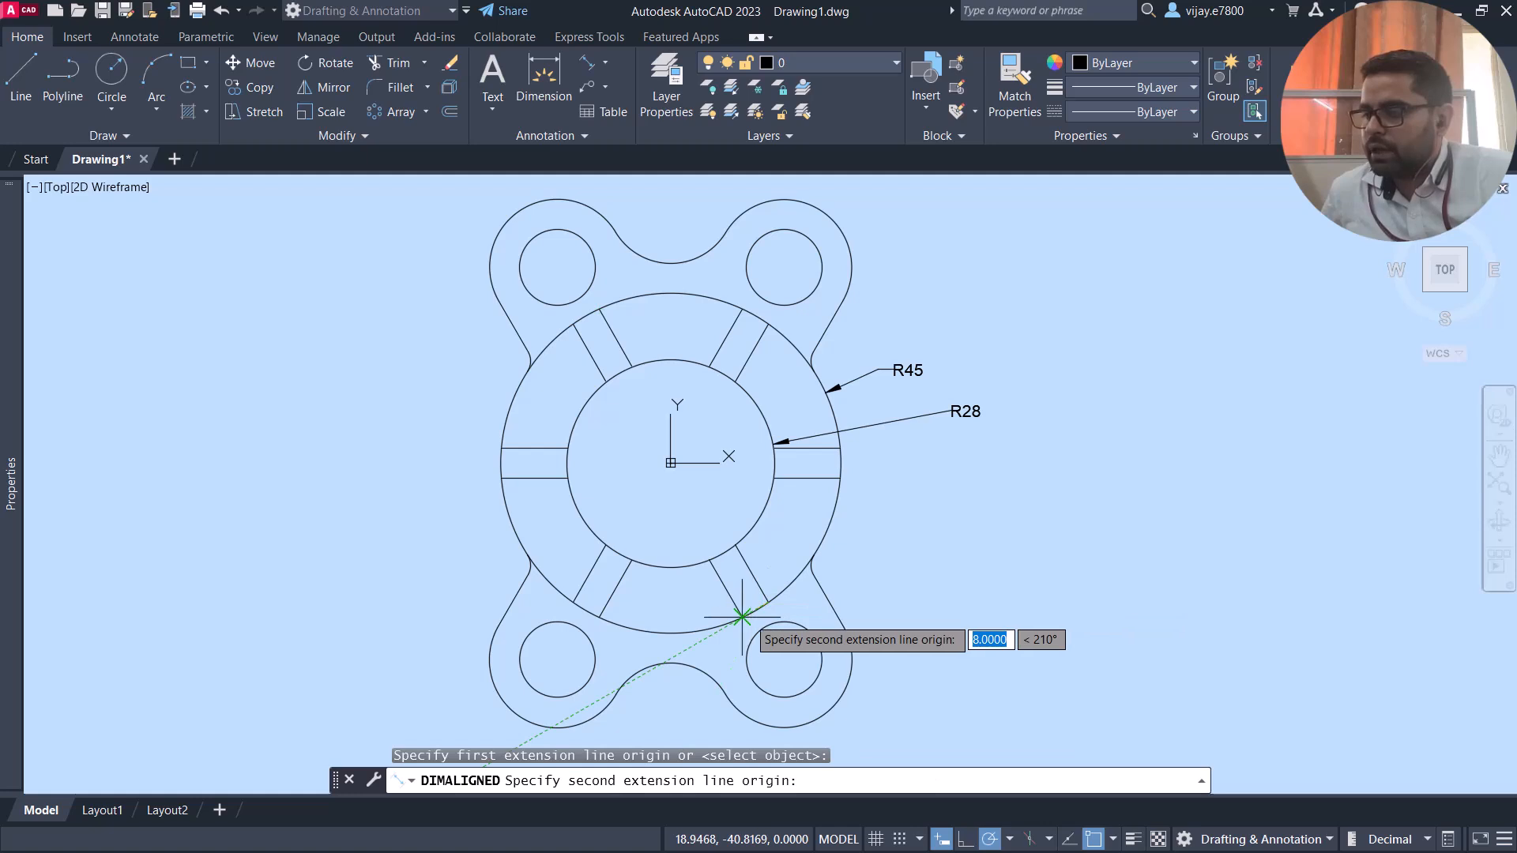
{"action": "left_click", "coordinate": [743, 616]}
{"action": "left_click", "coordinate": [784, 659]}
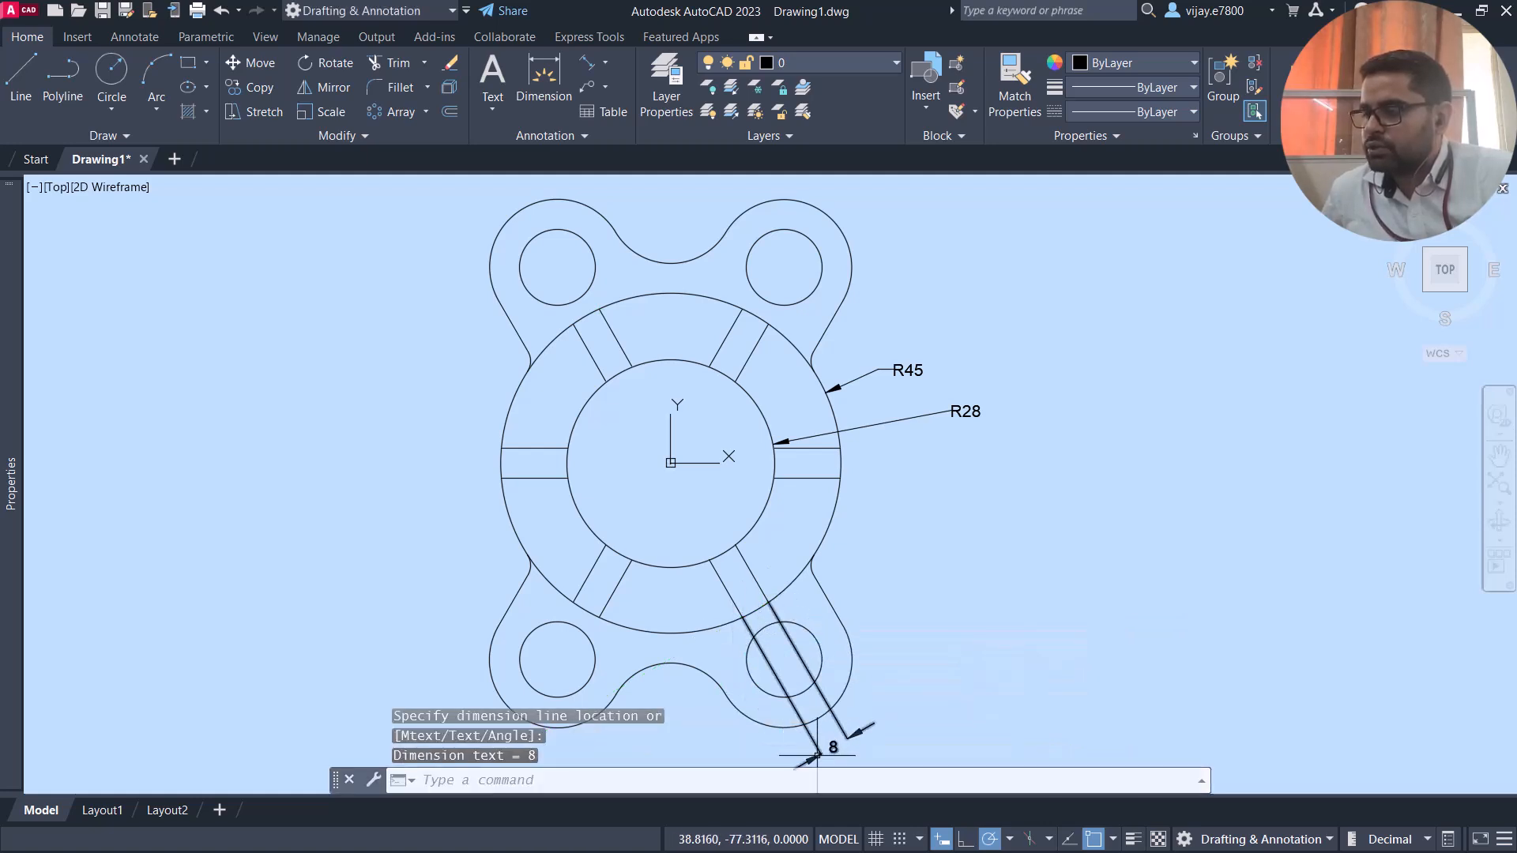
Add radius dimensions to the upper-right lug's hole and outer arc, placing both labels outside the plate on the upper right
{"action": "scroll", "coordinate": [1071, 629], "scroll_direction": "up", "scroll_amount": 2}
{"action": "scroll", "coordinate": [924, 452], "scroll_direction": "down", "scroll_amount": 2}
{"action": "scroll", "coordinate": [984, 529], "scroll_direction": "down", "scroll_amount": 2}
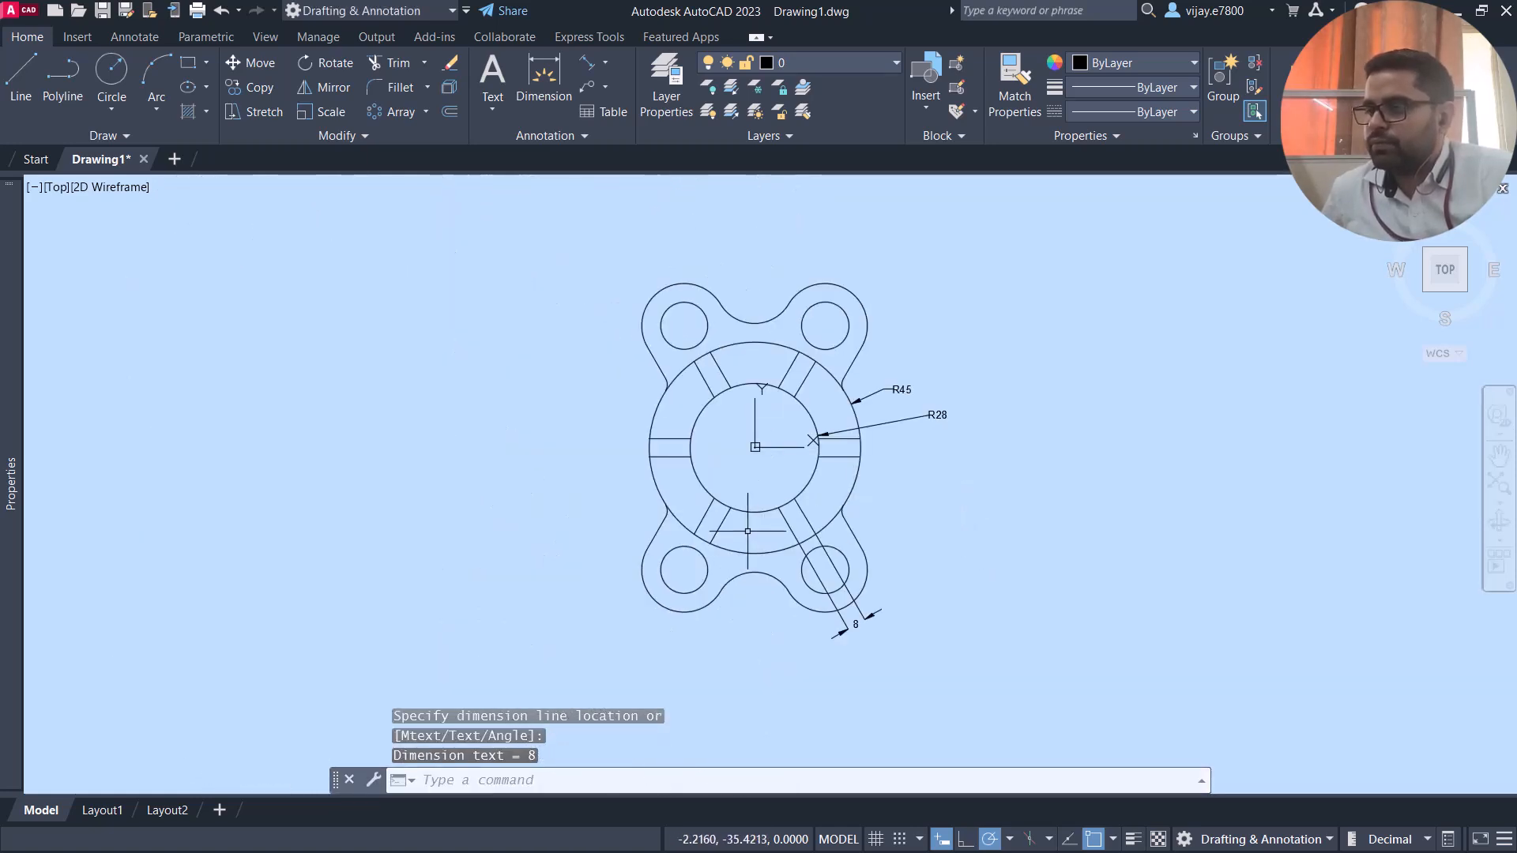
{"action": "left_click", "coordinate": [605, 62]}
{"action": "left_click", "coordinate": [624, 257]}
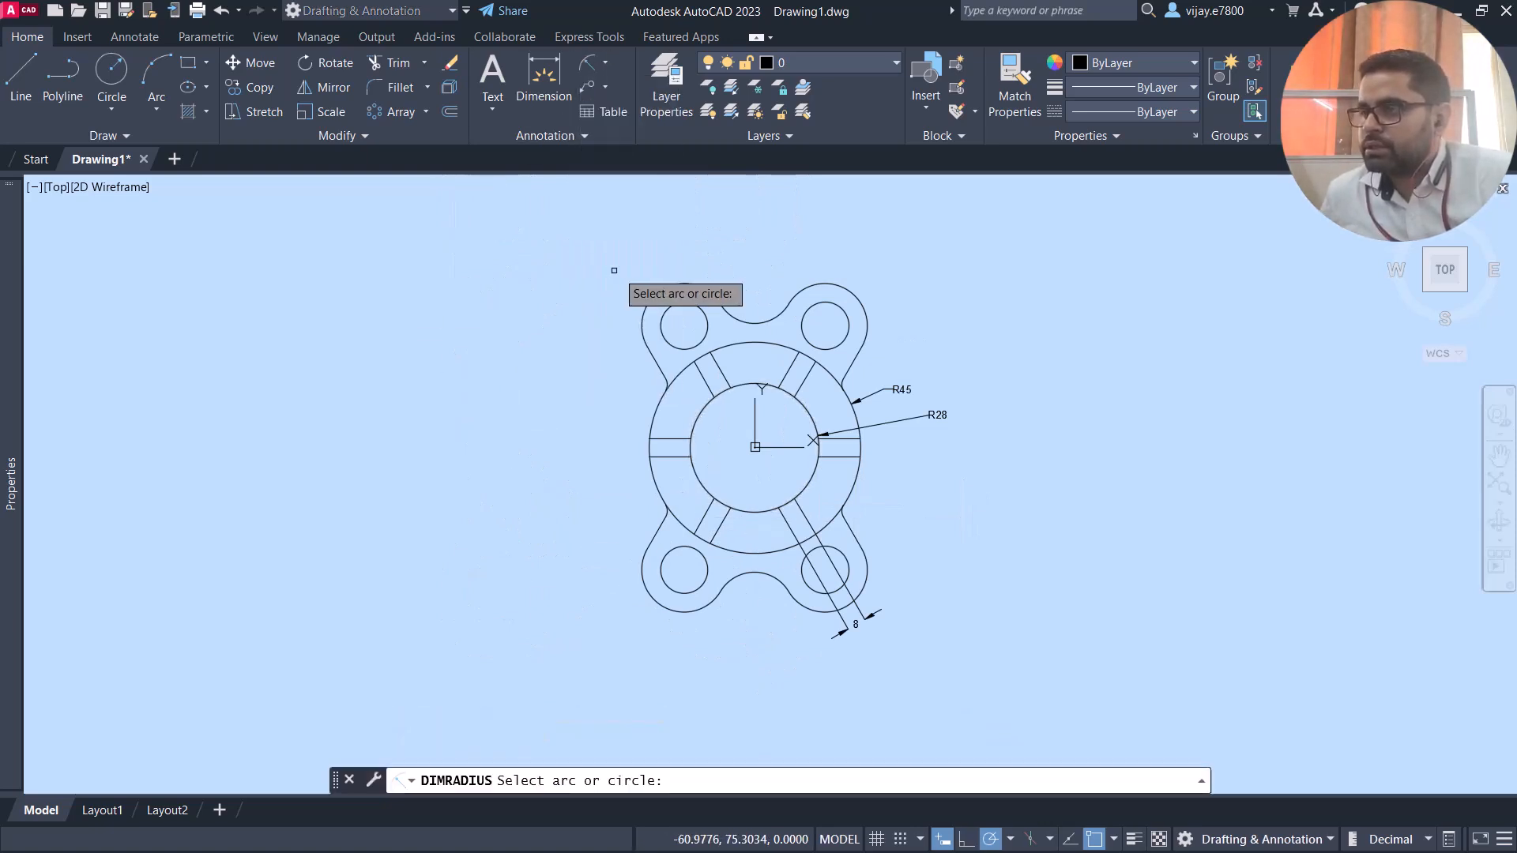
{"action": "left_click", "coordinate": [842, 312]}
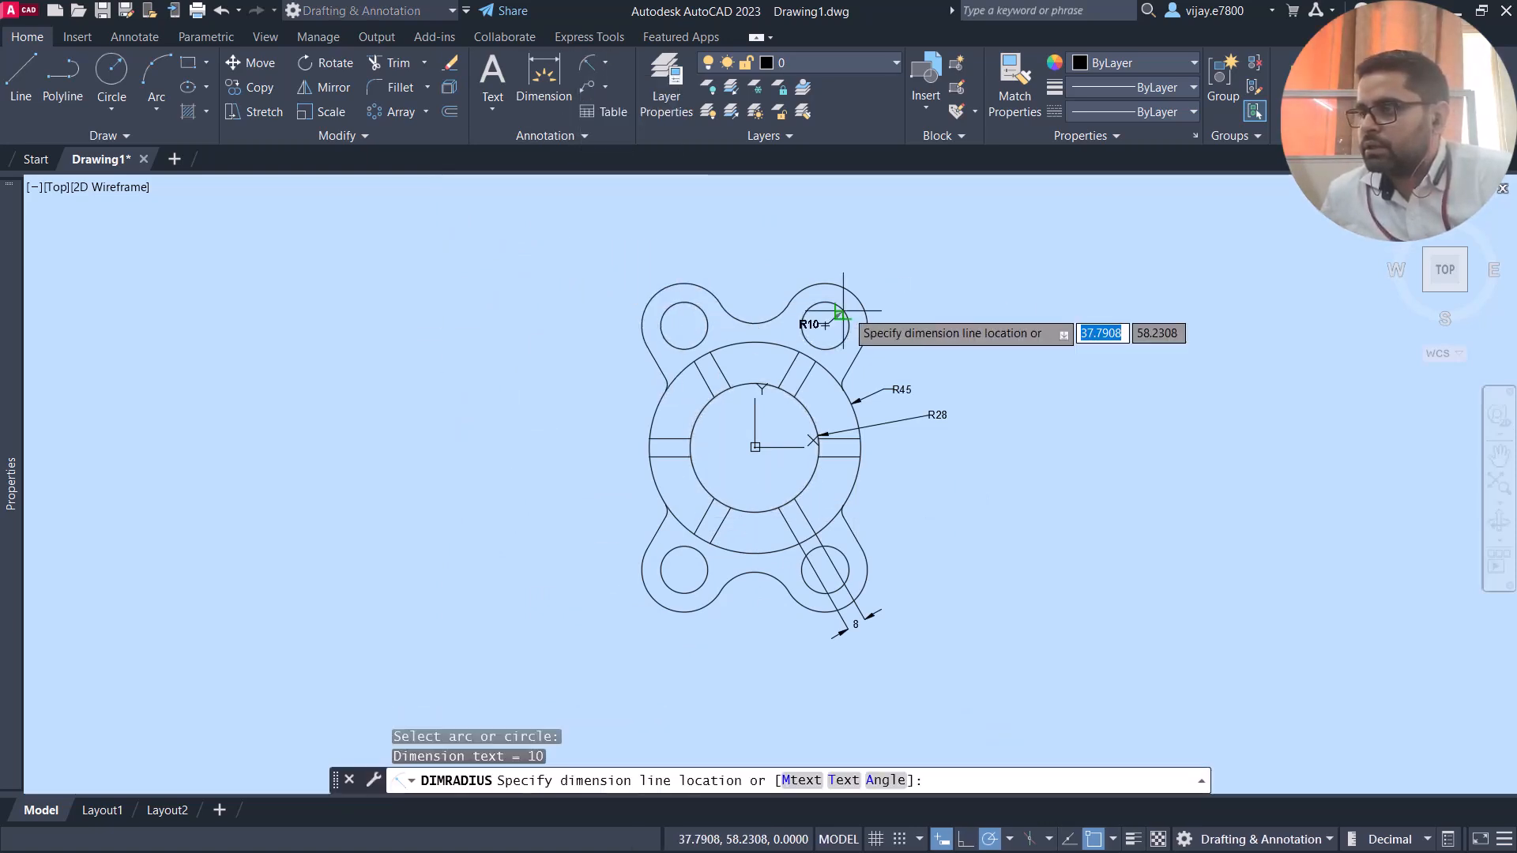
{"action": "left_click", "coordinate": [901, 291]}
{"action": "right_click", "coordinate": [860, 267]}
{"action": "left_click", "coordinate": [861, 267]}
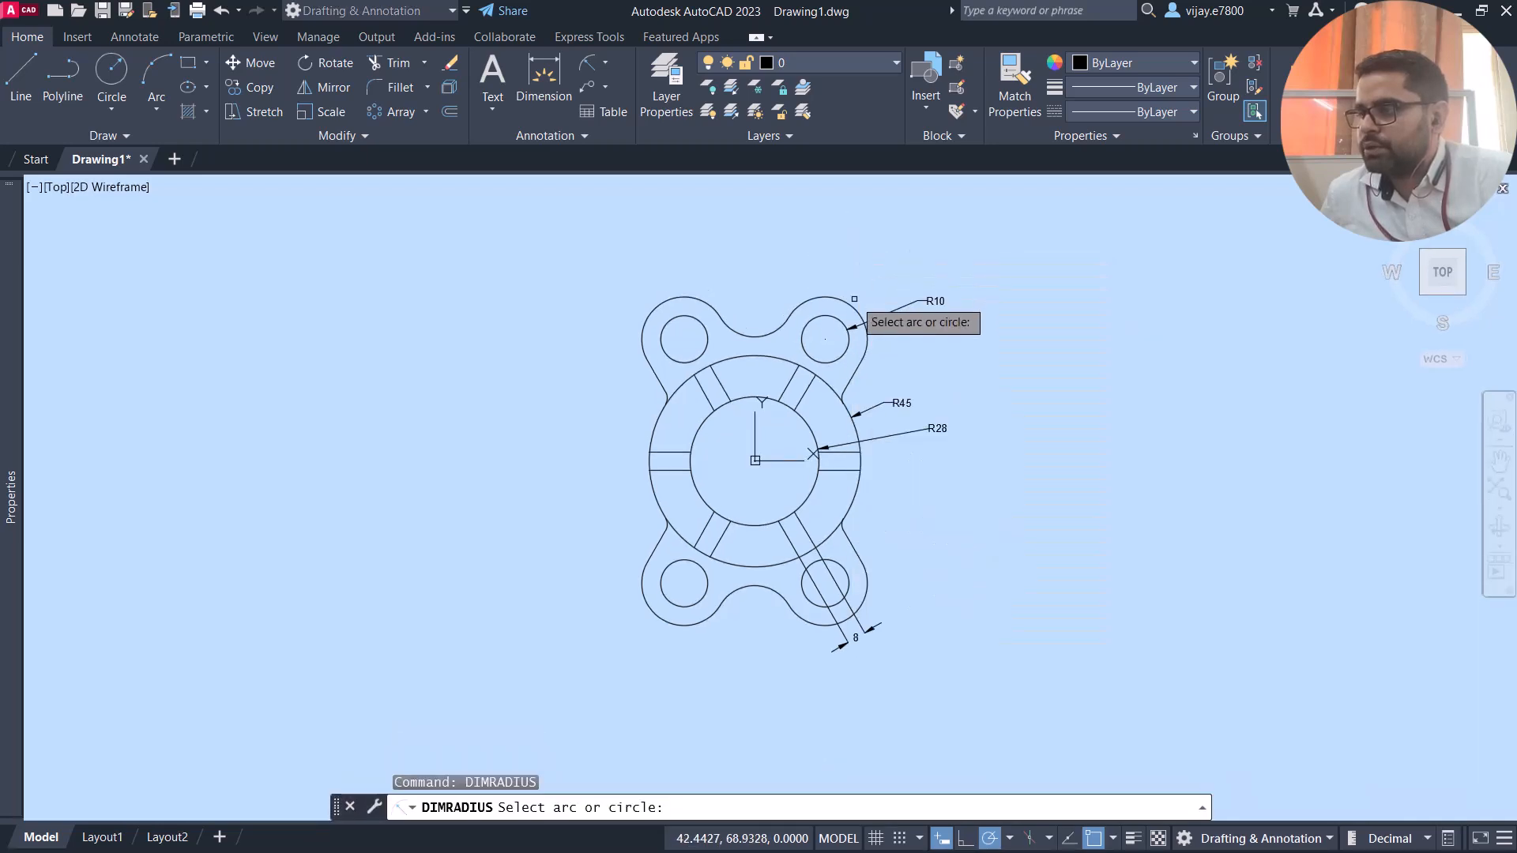
{"action": "left_click", "coordinate": [842, 303]}
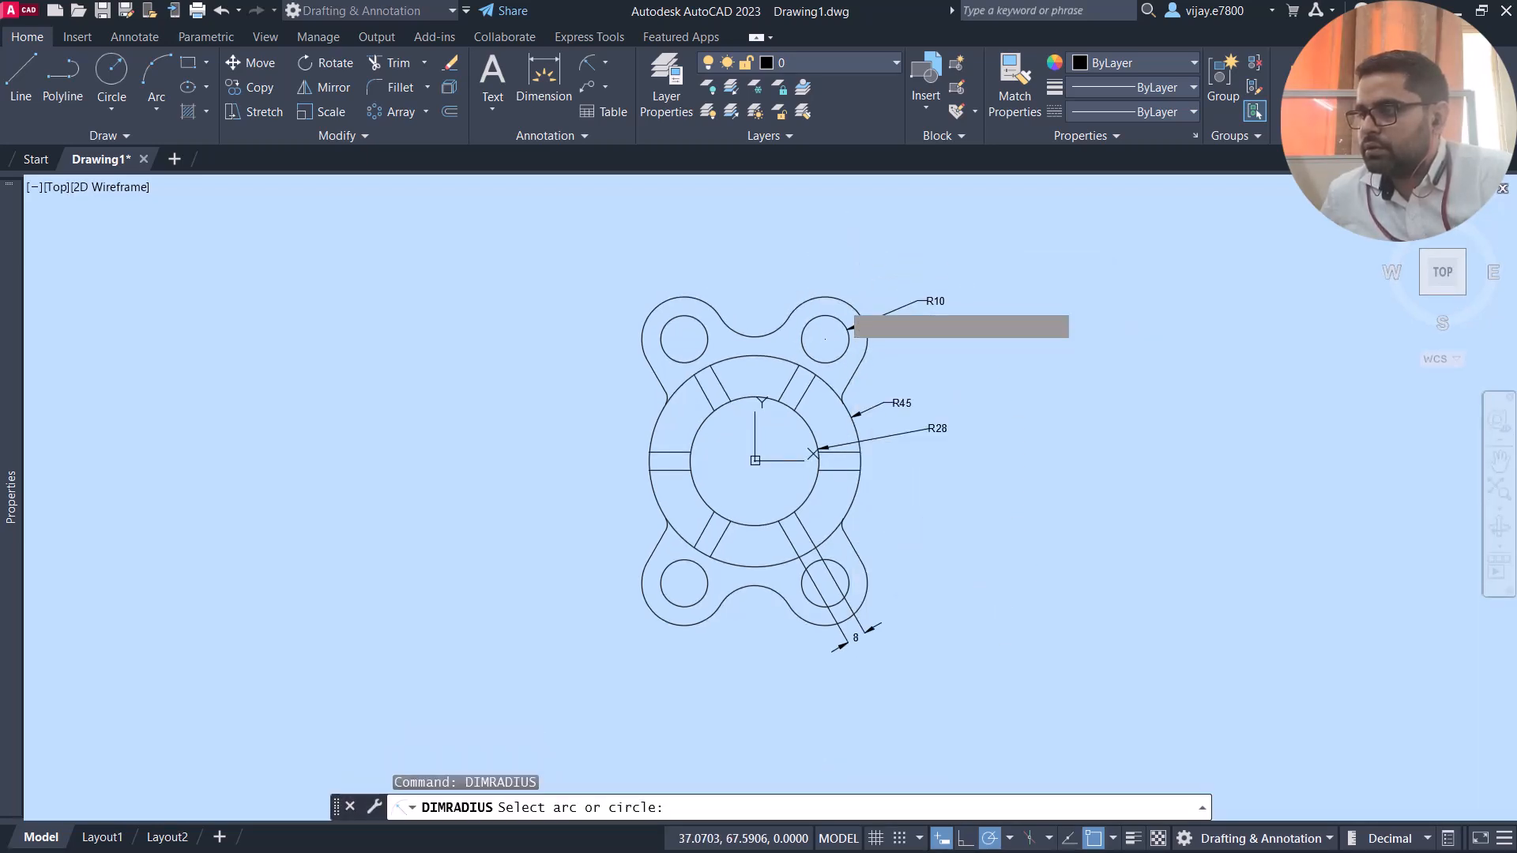
{"action": "left_click", "coordinate": [874, 263]}
Add a radius dimension to the concave arc connecting the two upper lugs, placing its label just above the arc
{"action": "right_click", "coordinate": [773, 274]}
{"action": "left_click", "coordinate": [778, 284]}
{"action": "left_click", "coordinate": [758, 335]}
{"action": "left_click", "coordinate": [756, 313]}
Add a radius dimension to the small fillet where the upper-left lug meets the outer central circle, with its label outside the plate
{"action": "right_click", "coordinate": [627, 294]}
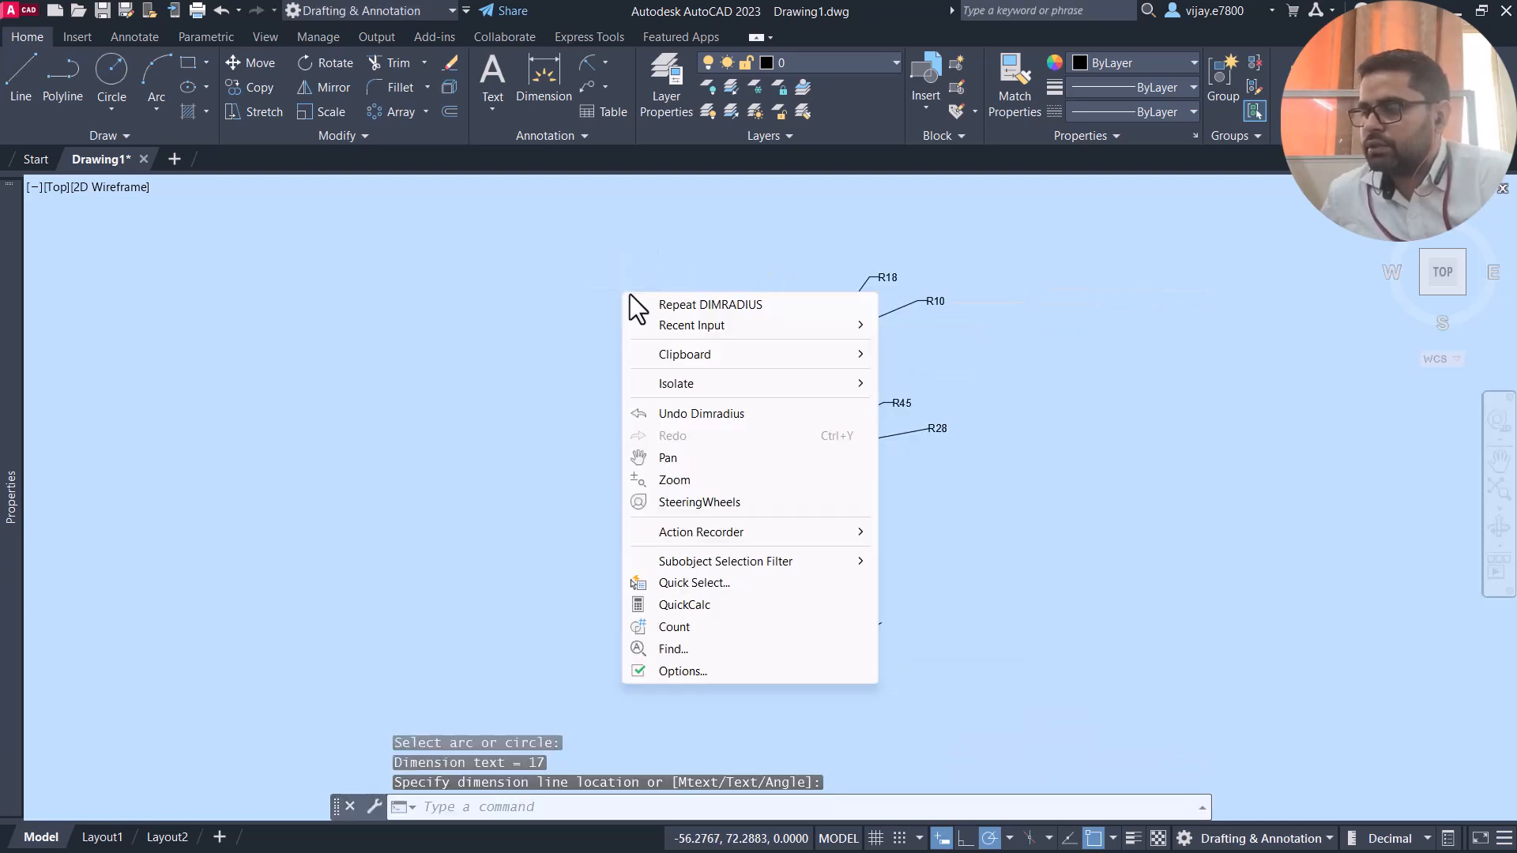
{"action": "left_click", "coordinate": [642, 301]}
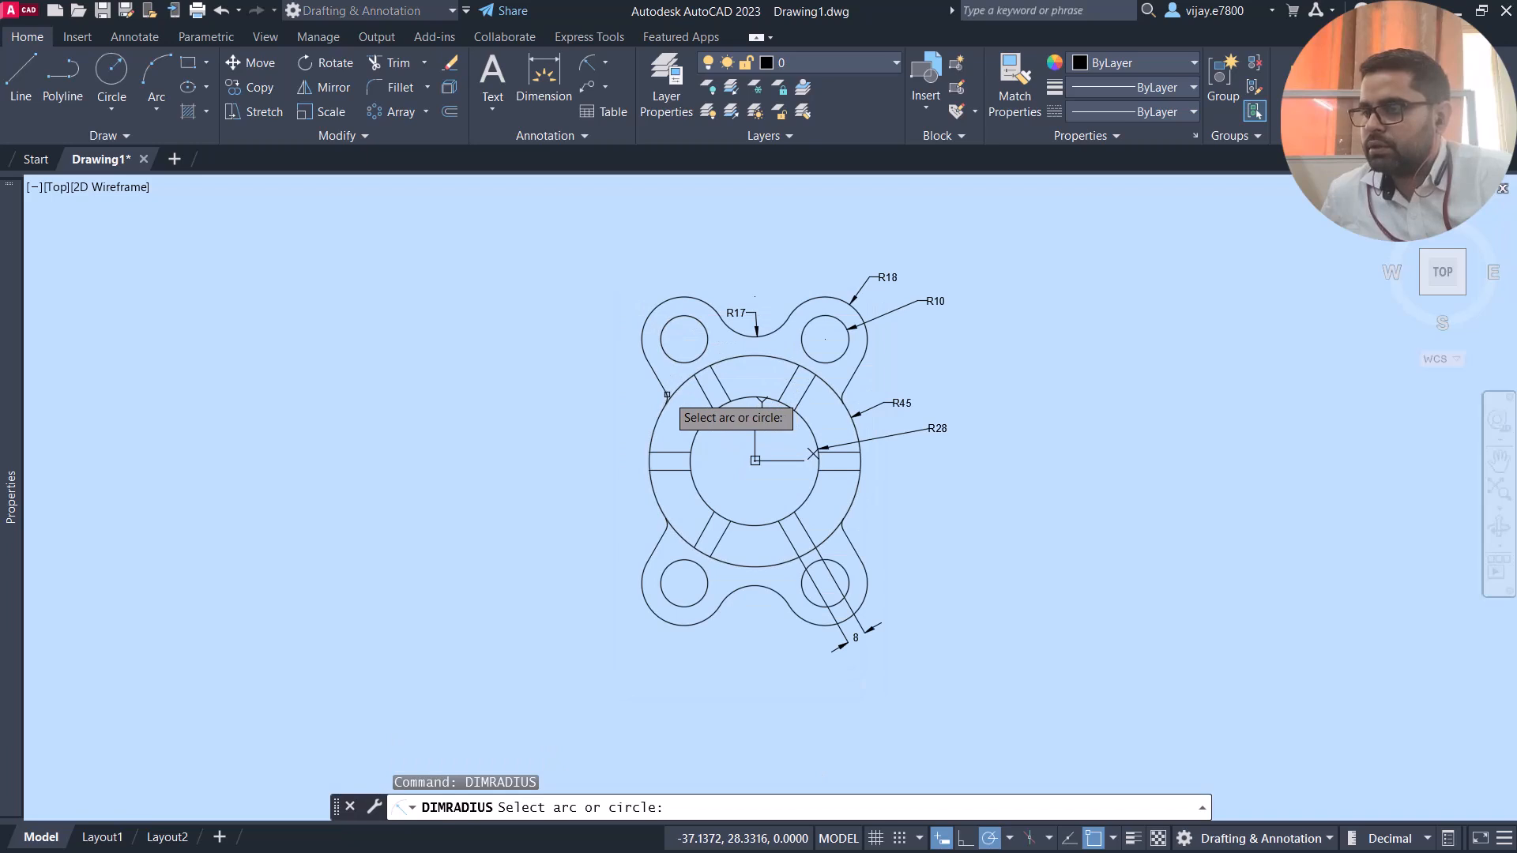
{"action": "left_click", "coordinate": [669, 393]}
{"action": "scroll", "coordinate": [660, 389], "scroll_direction": "up", "scroll_amount": 4}
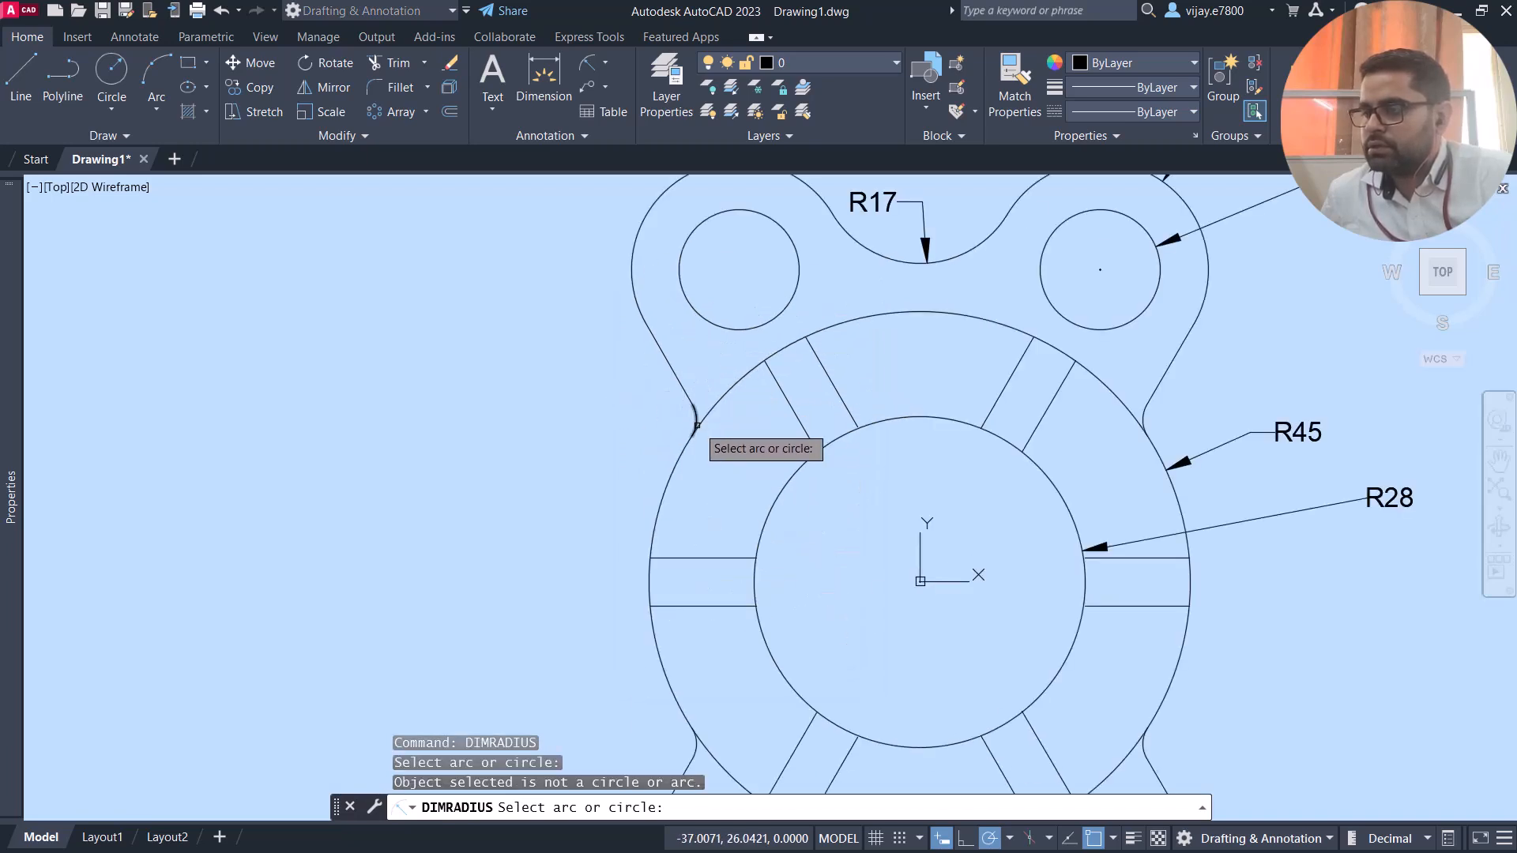
{"action": "left_click", "coordinate": [694, 422]}
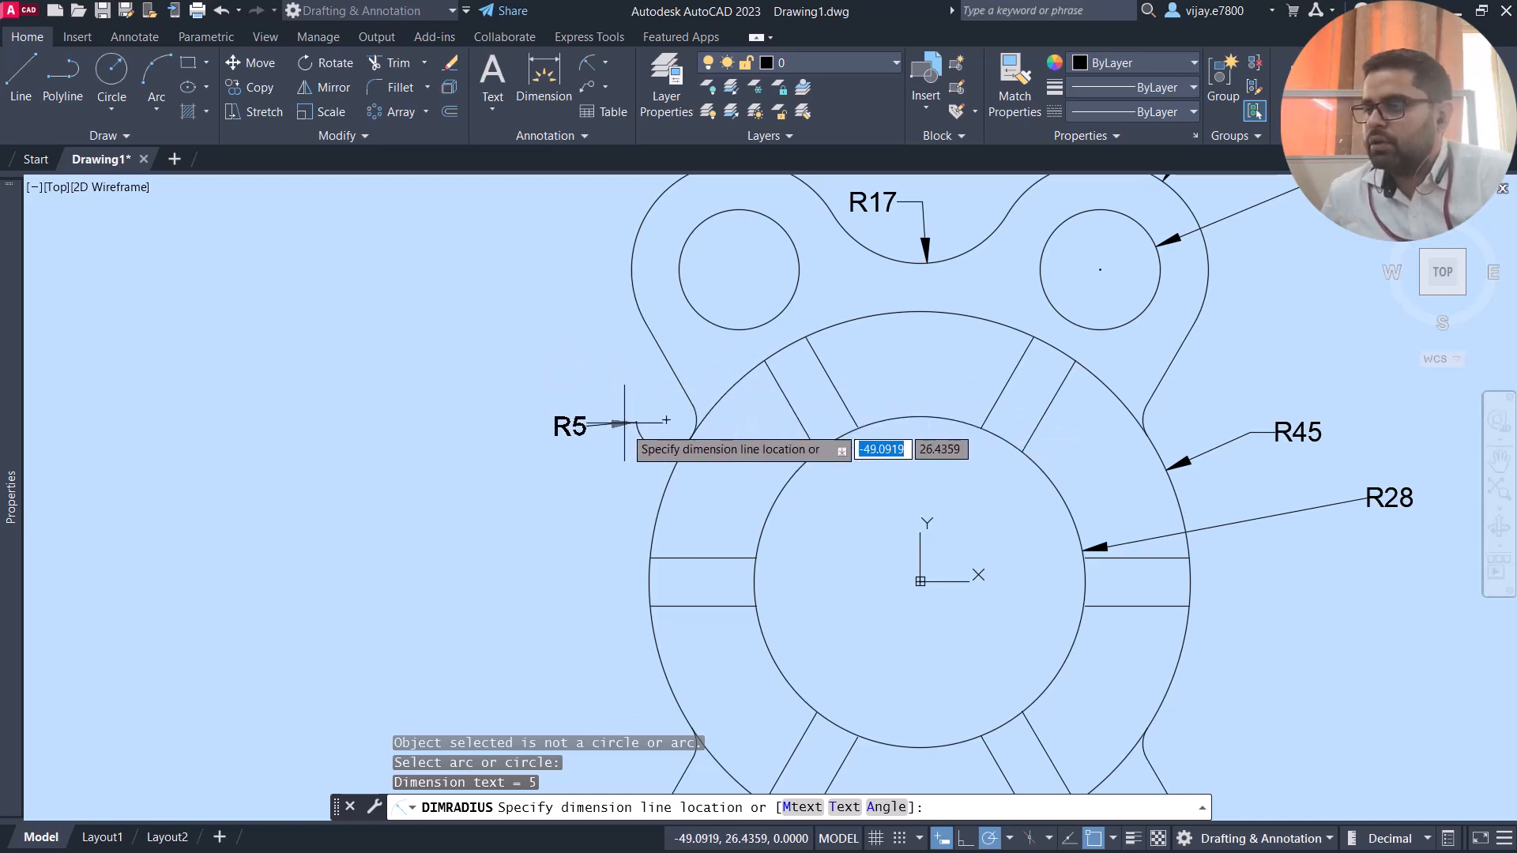
{"action": "left_click", "coordinate": [698, 420]}
Select all the radius and aligned dimensions, using Select Similar, and change their colour to dark red 153,27,30
{"action": "scroll", "coordinate": [540, 444], "scroll_direction": "down", "scroll_amount": 2}
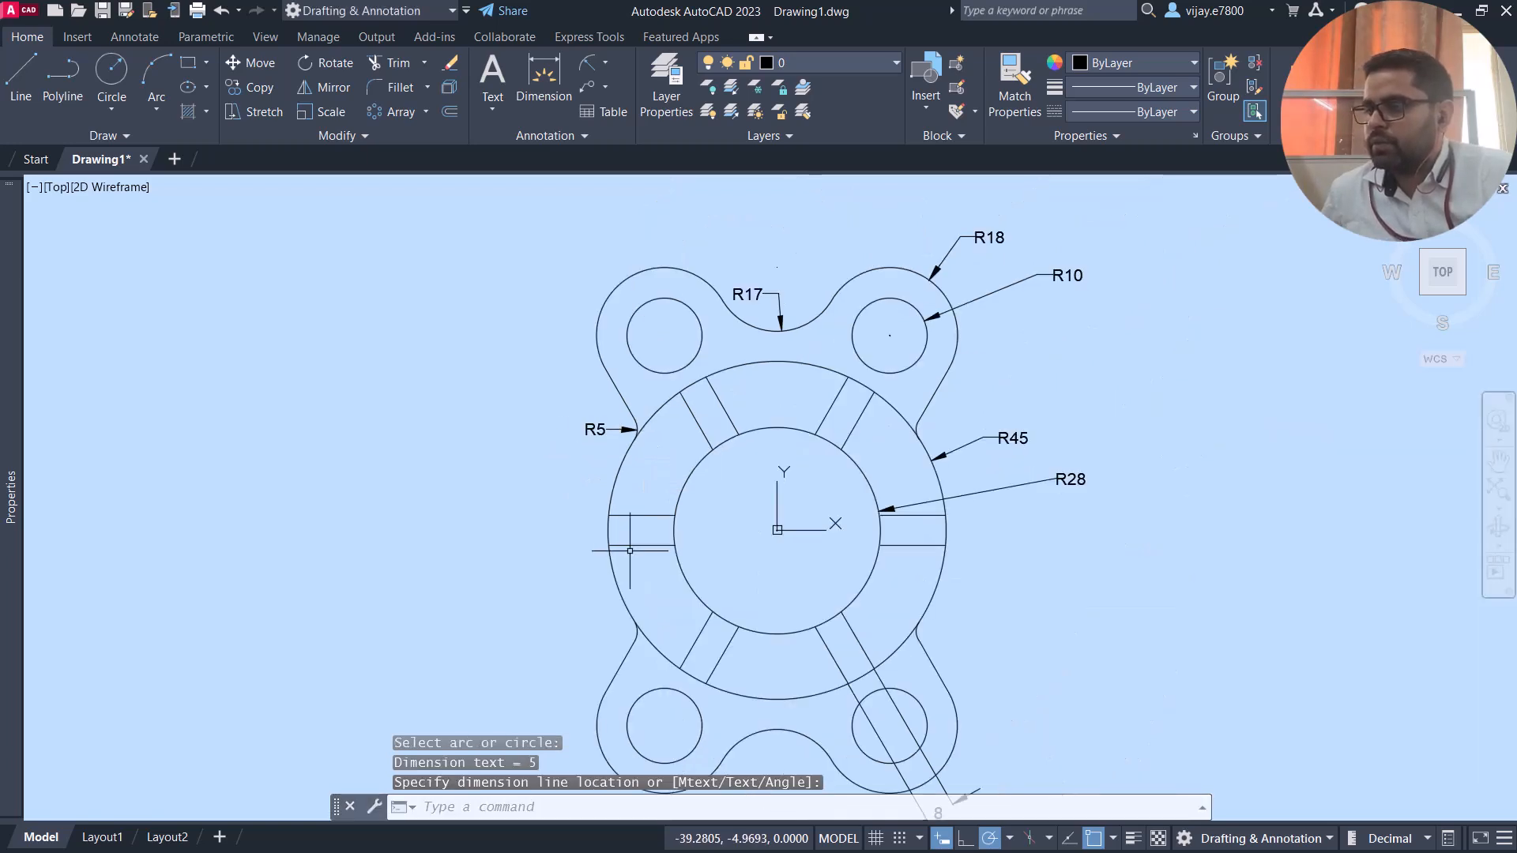
{"action": "middle_click_drag", "start_coordinate": [680, 517], "coordinate": [619, 400]}
{"action": "scroll", "coordinate": [619, 395], "scroll_direction": "down", "scroll_amount": 2}
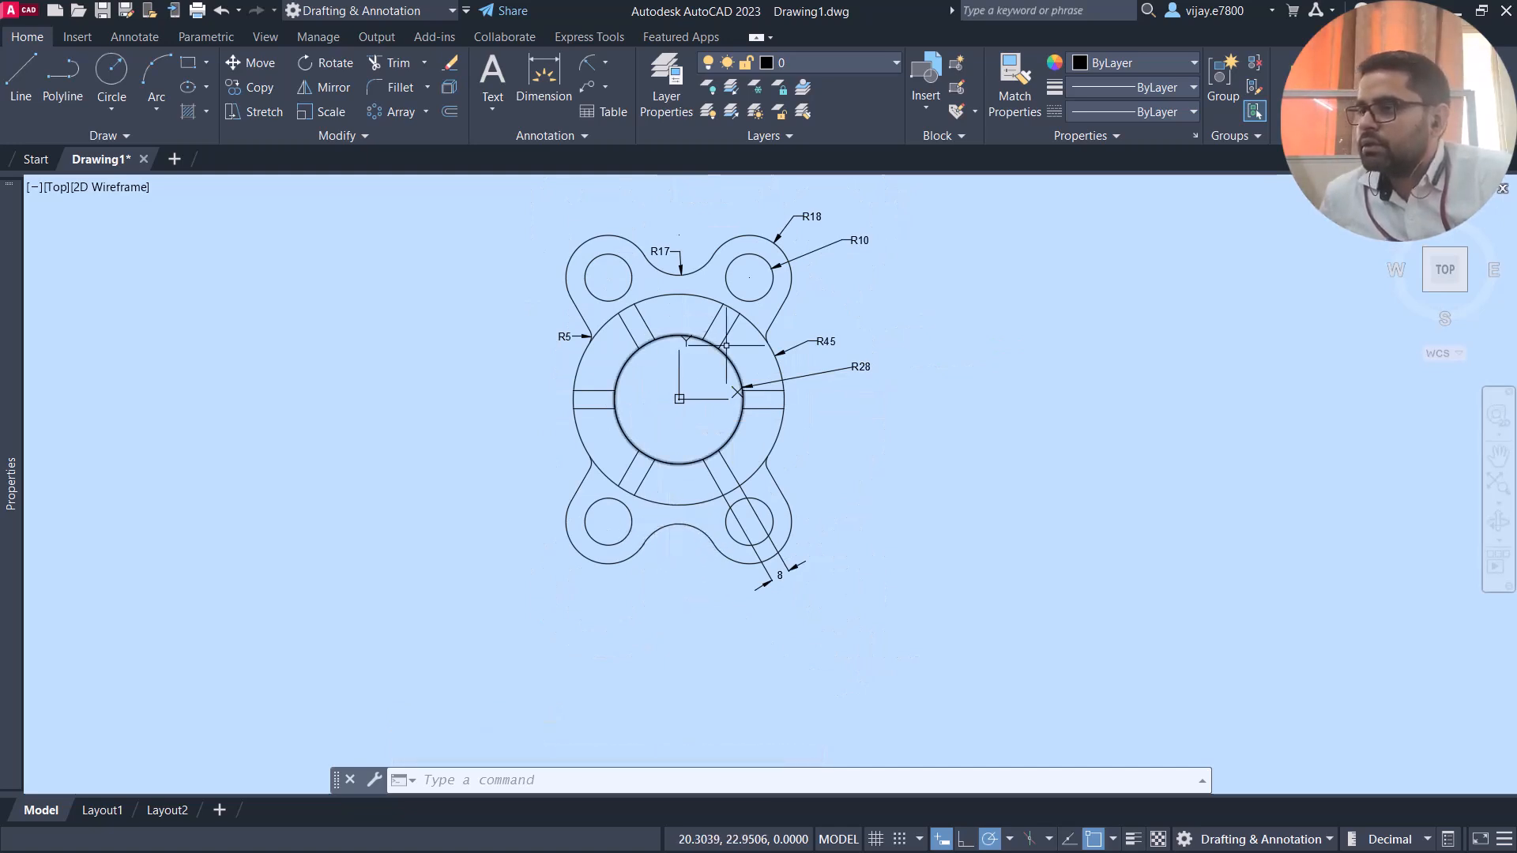
{"action": "middle_click_drag", "start_coordinate": [886, 319], "coordinate": [704, 355]}
{"action": "scroll", "coordinate": [739, 392], "scroll_direction": "down", "scroll_amount": 2}
{"action": "scroll", "coordinate": [739, 411], "scroll_direction": "up", "scroll_amount": 2}
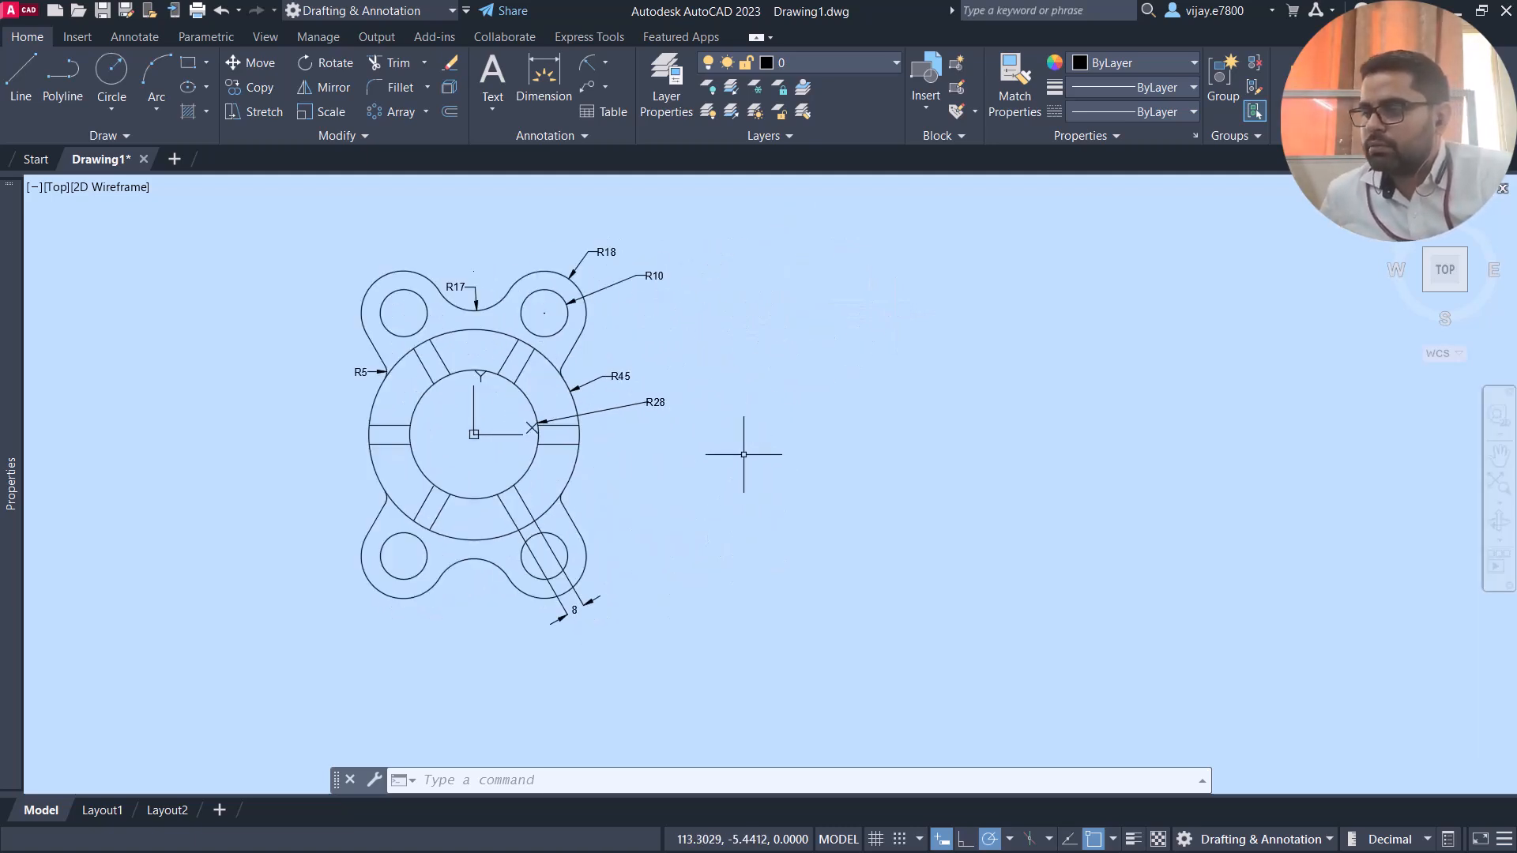
{"action": "left_click", "coordinate": [734, 435]}
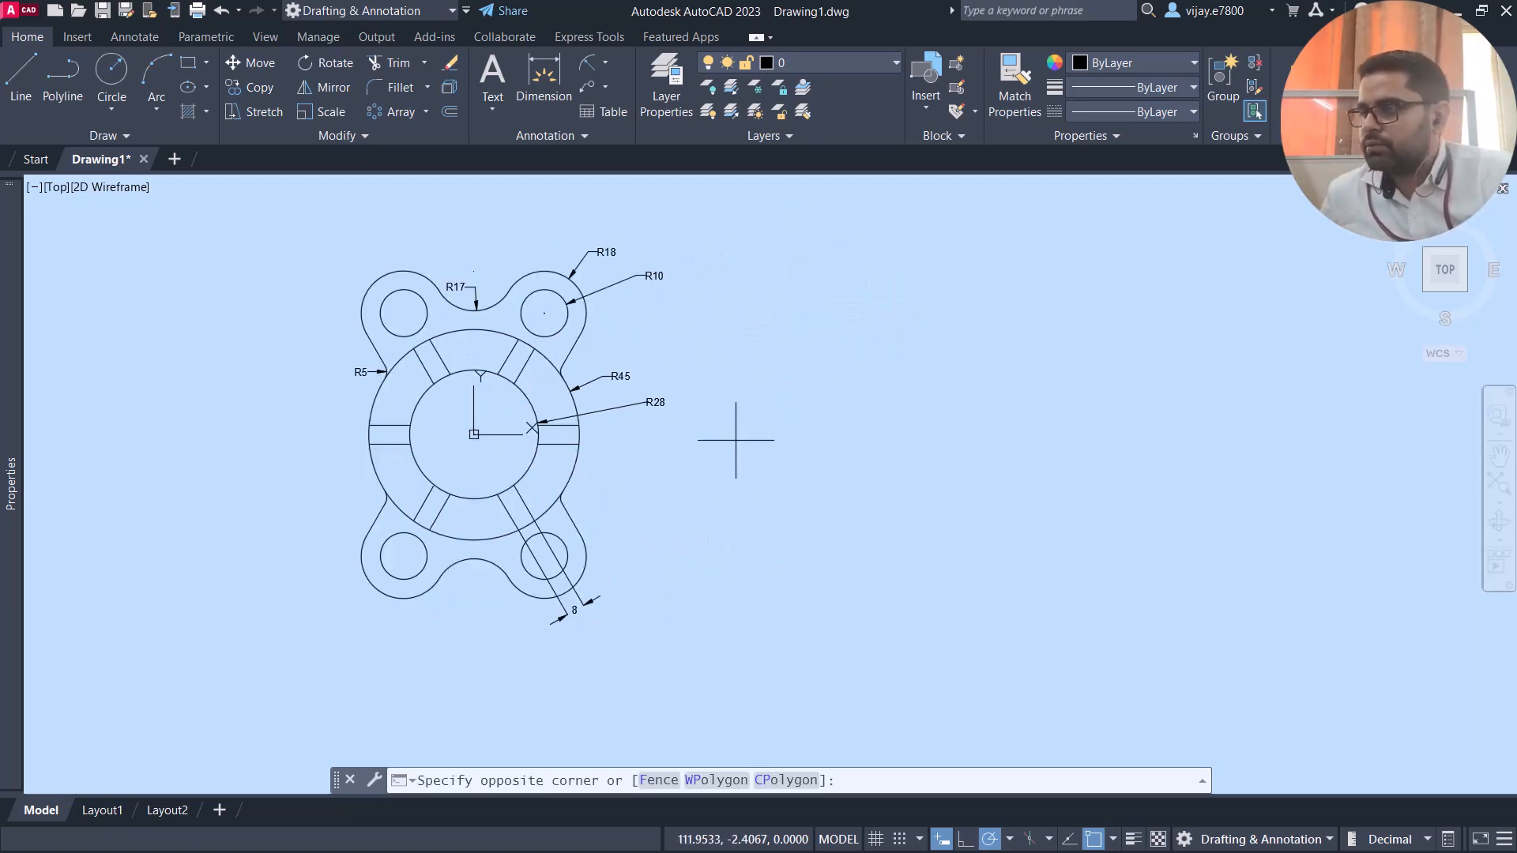
{"action": "left_click", "coordinate": [603, 231]}
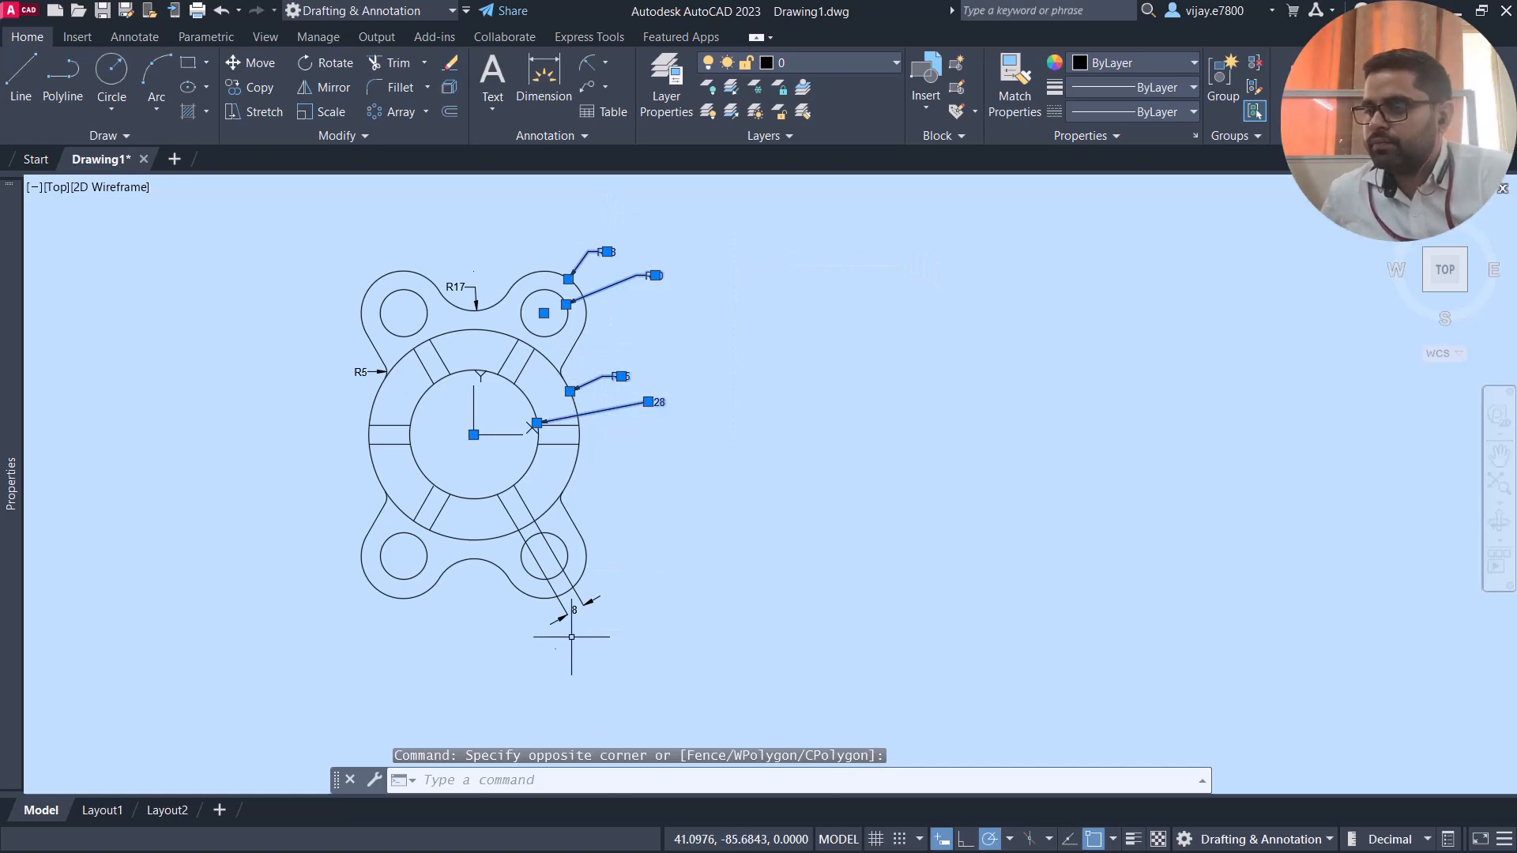
{"action": "left_click", "coordinate": [616, 643]}
{"action": "left_click", "coordinate": [570, 612]}
{"action": "right_click", "coordinate": [577, 611]}
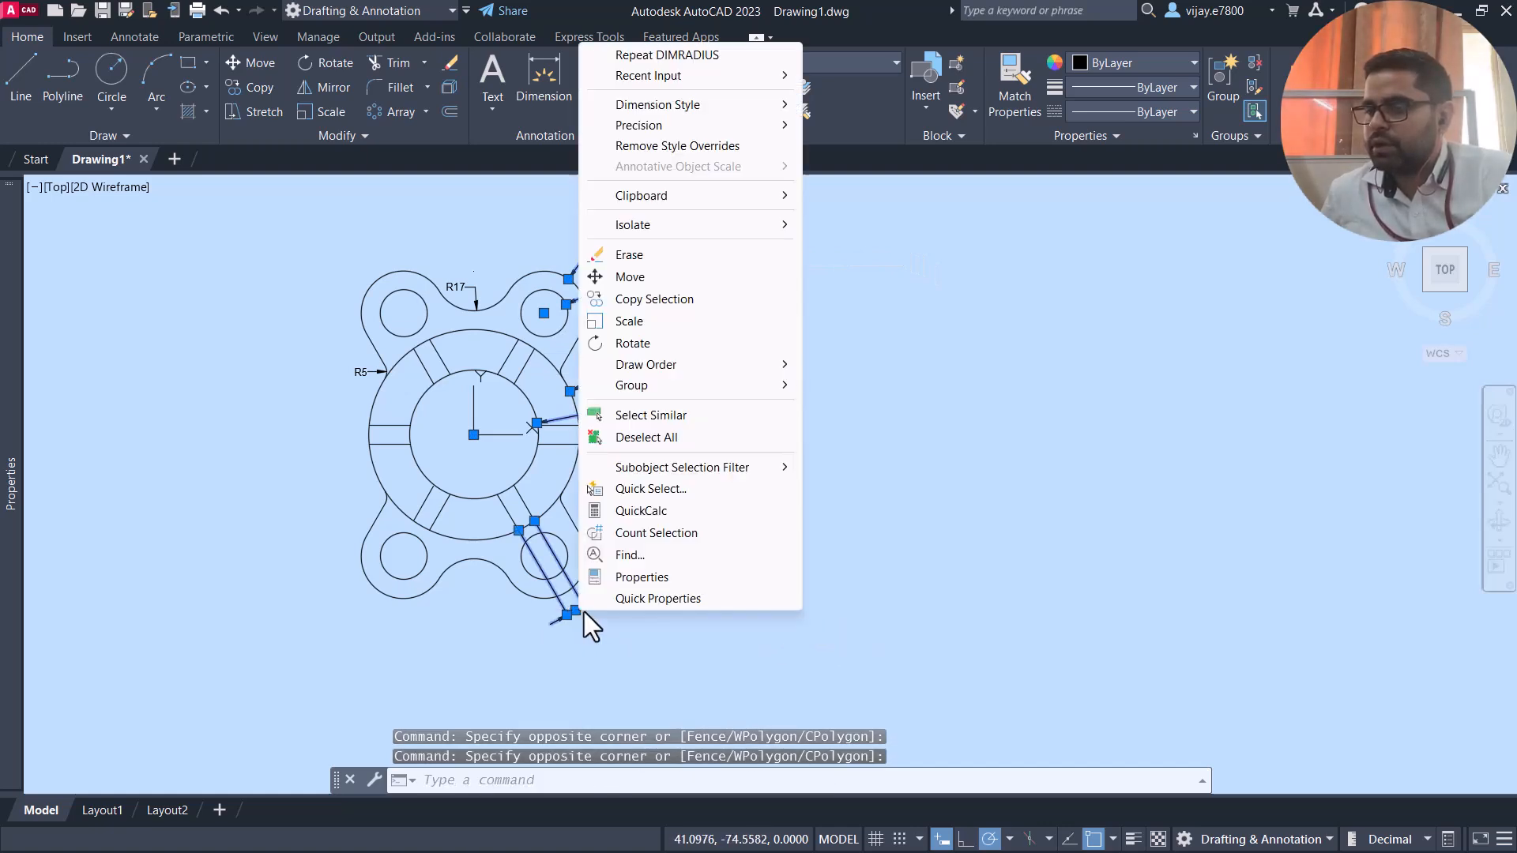
{"action": "left_click", "coordinate": [652, 413]}
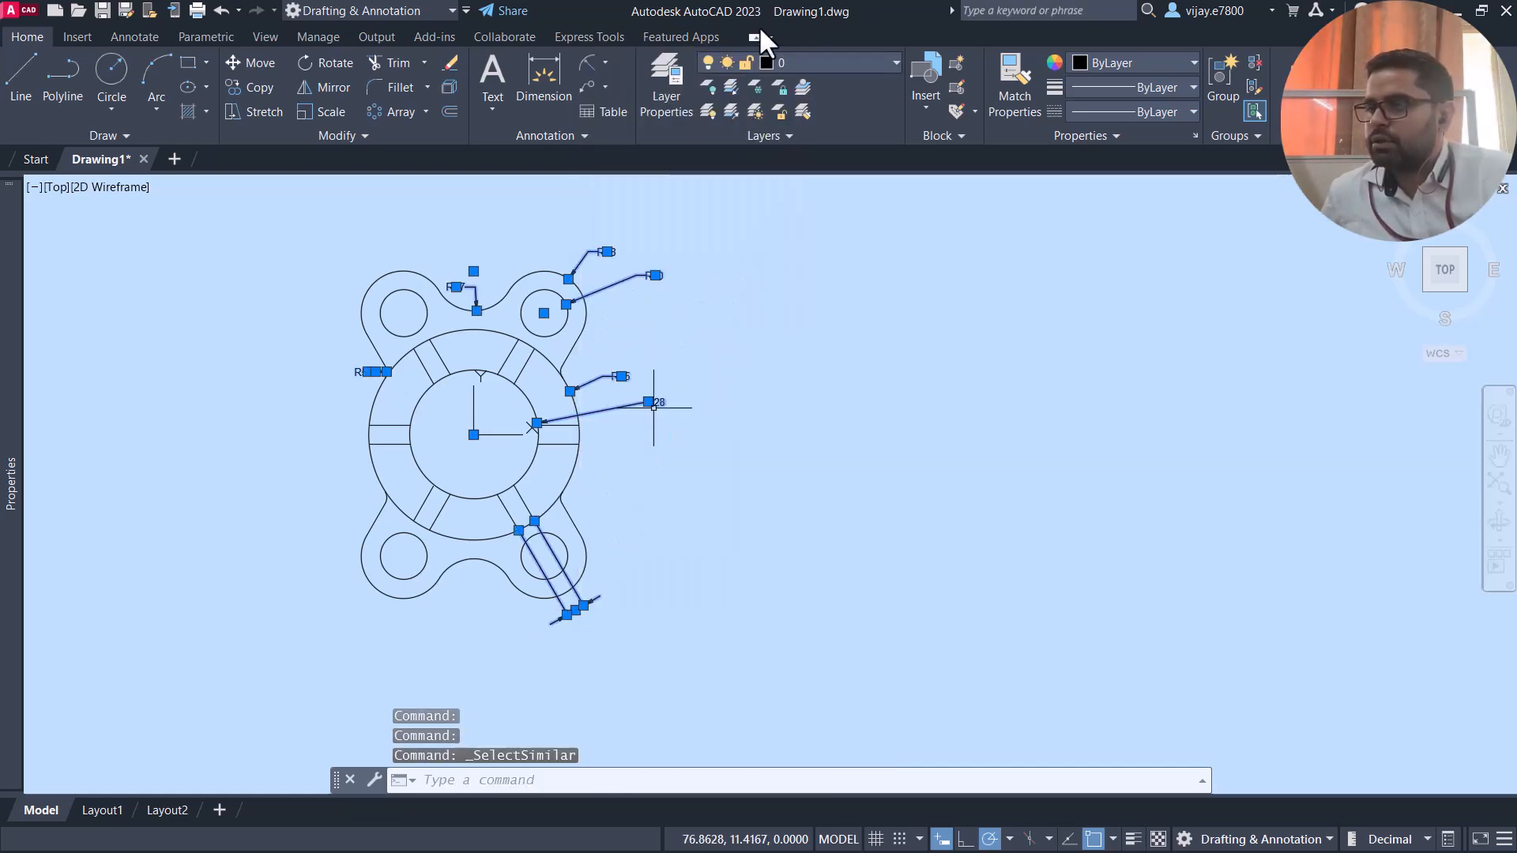
{"action": "left_click", "coordinate": [1117, 60]}
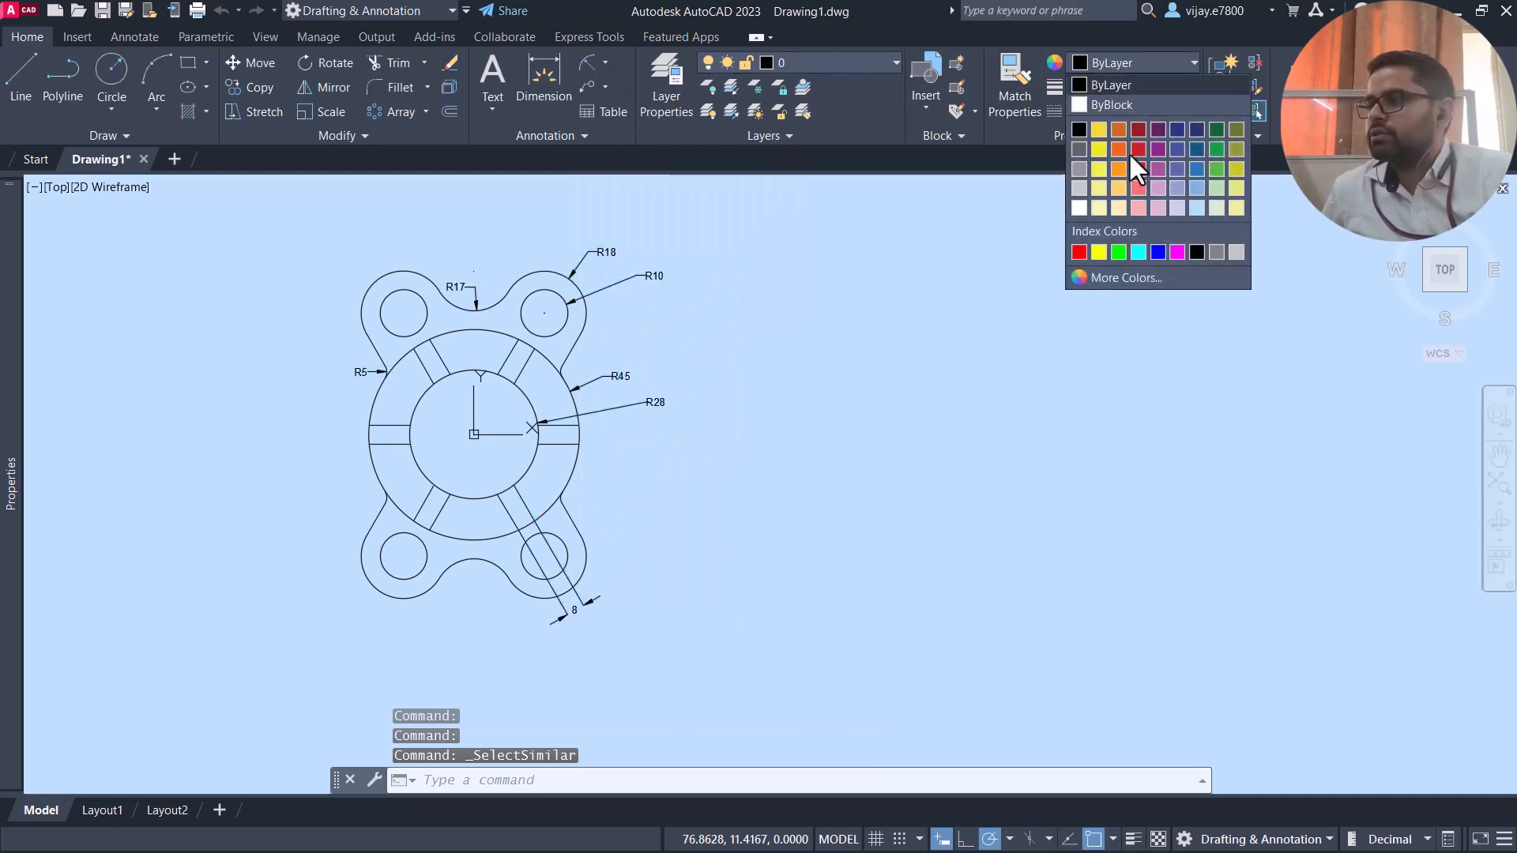
{"action": "left_click", "coordinate": [1138, 131]}
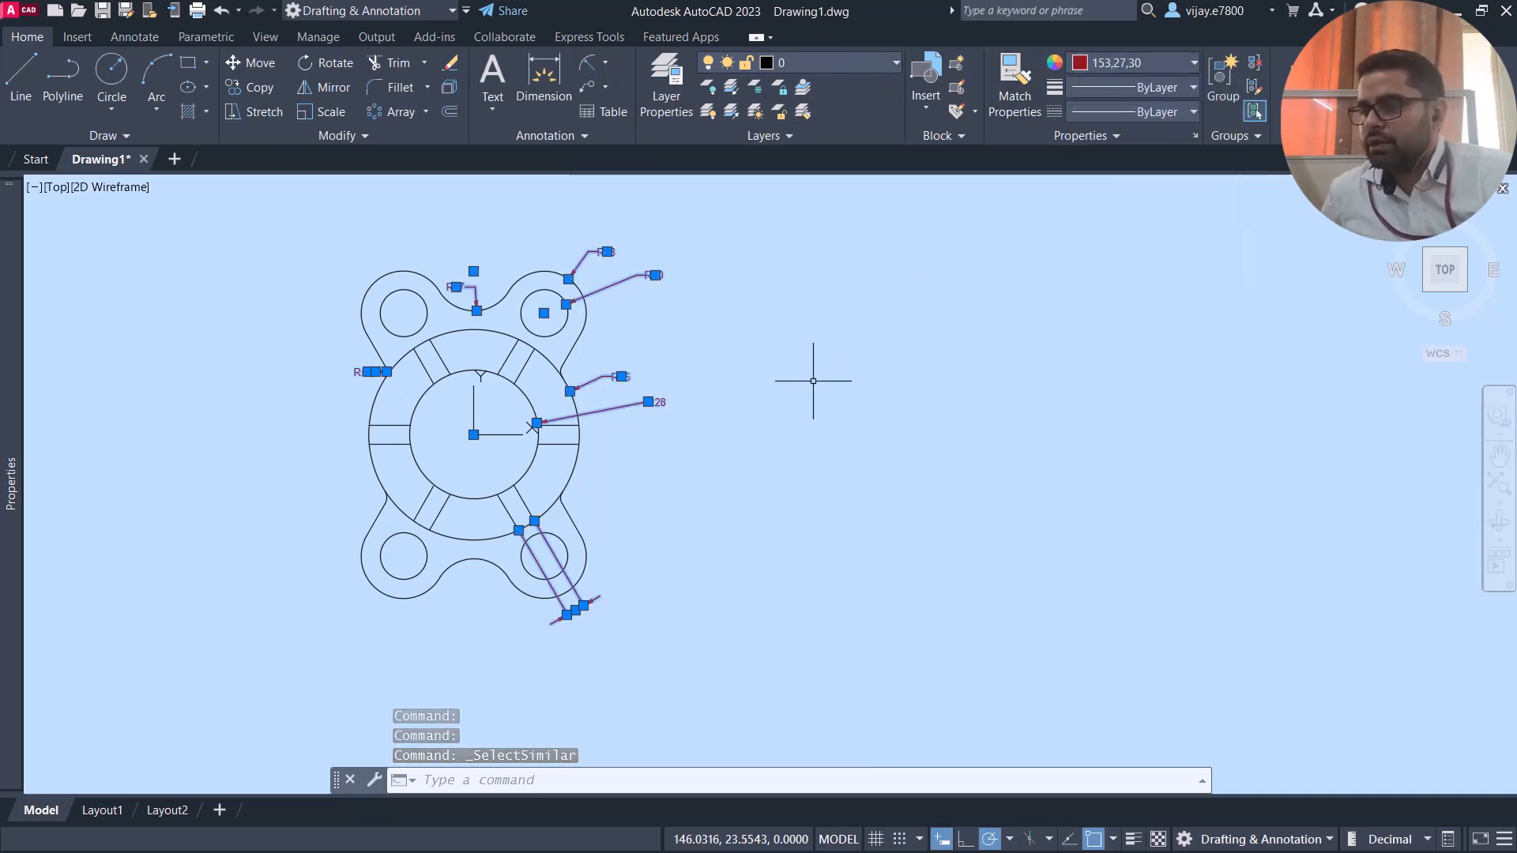
{"action": "key", "text": "Escape"}
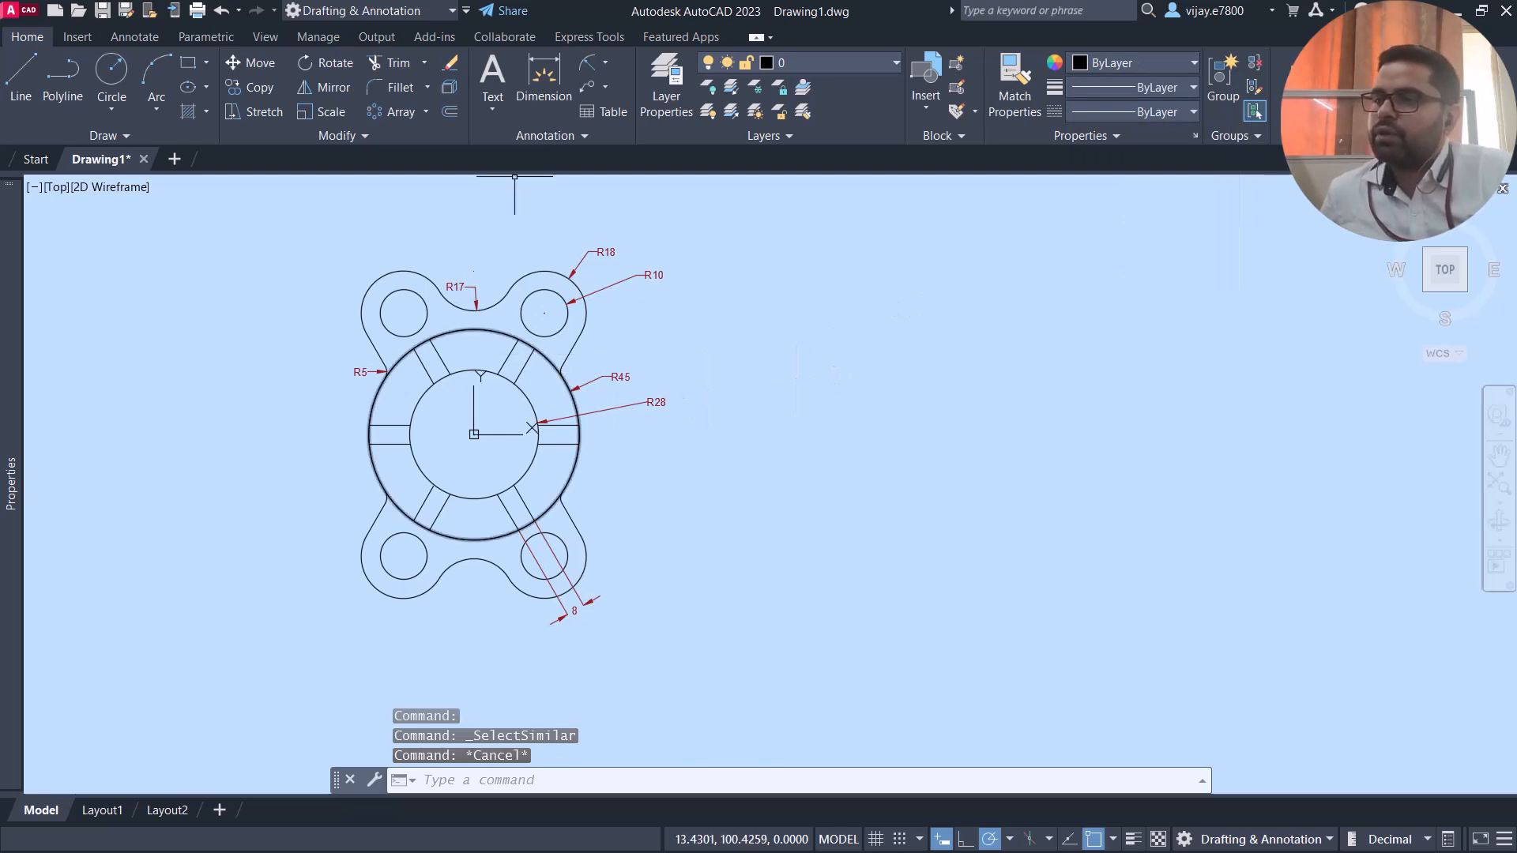
Add an angular dimension between the facing edges of the two upper radial ribs, placing it inside the ring between them
{"action": "left_click", "coordinate": [607, 60]}
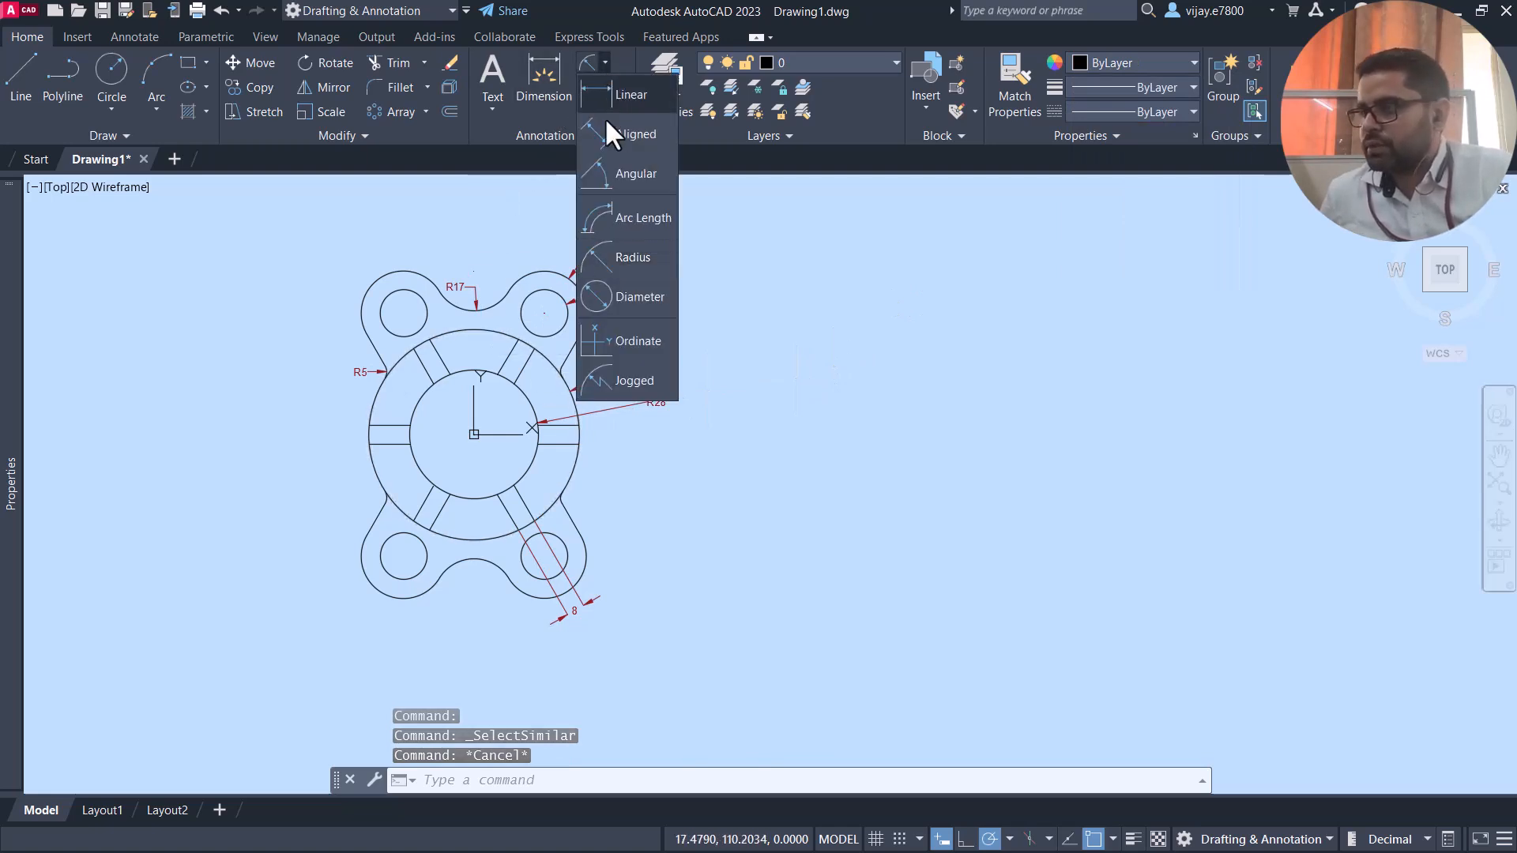
{"action": "left_click", "coordinate": [616, 177]}
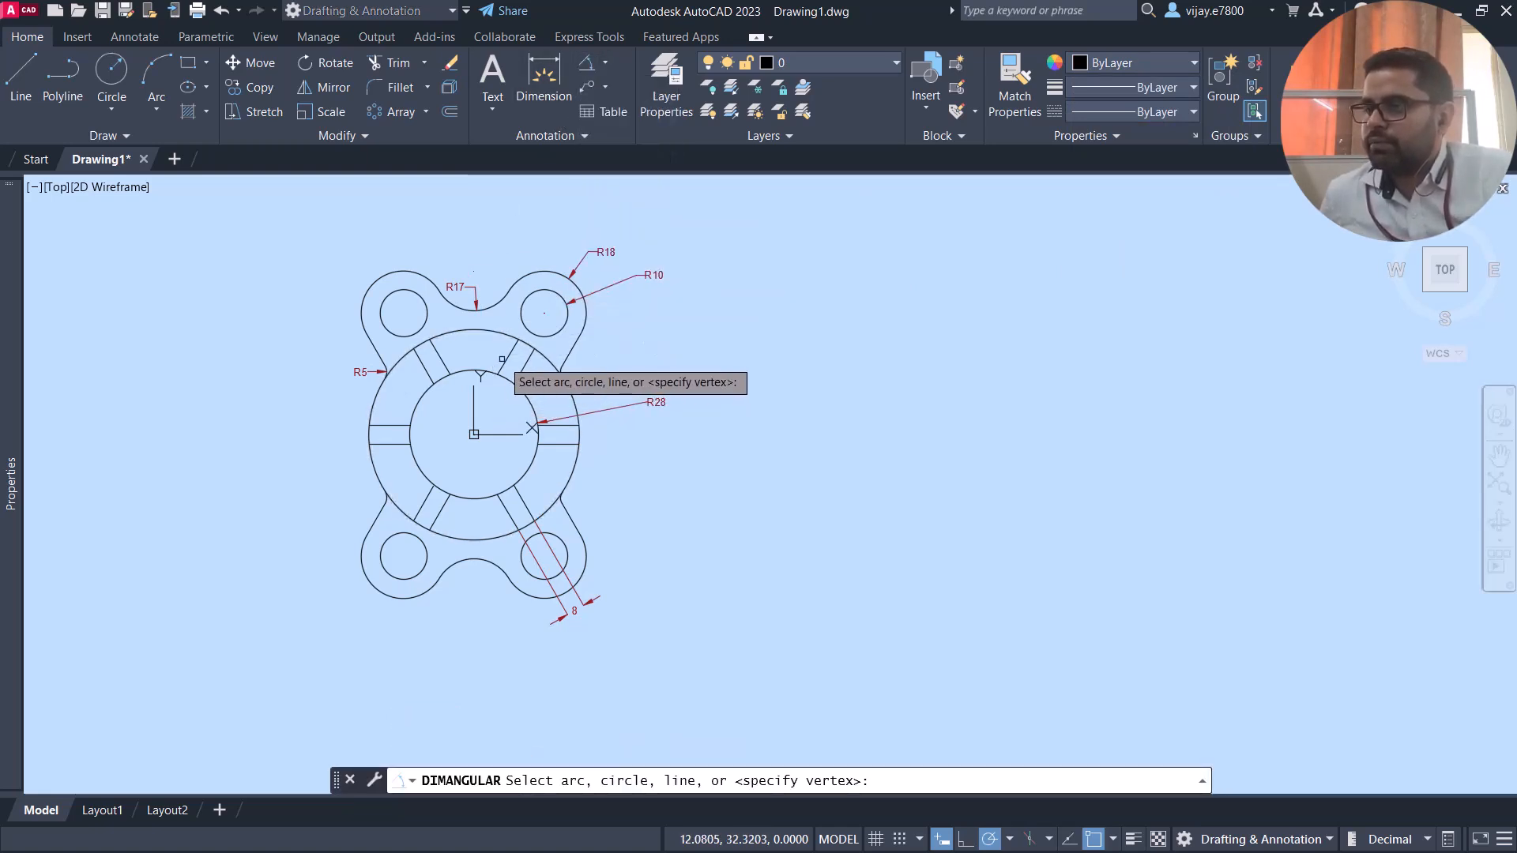
{"action": "left_click", "coordinate": [506, 358]}
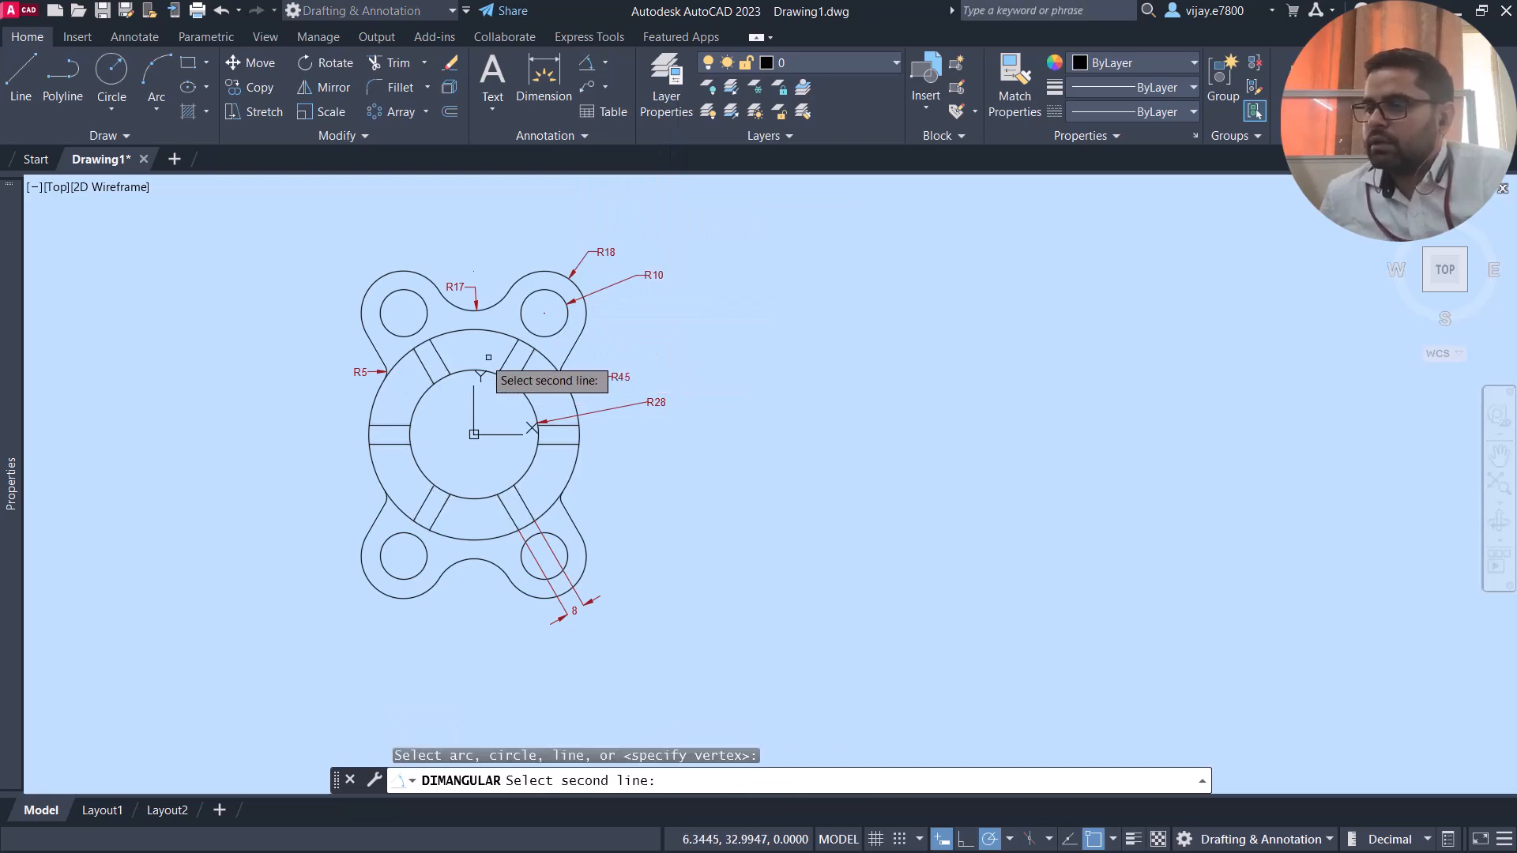
{"action": "left_click", "coordinate": [435, 362]}
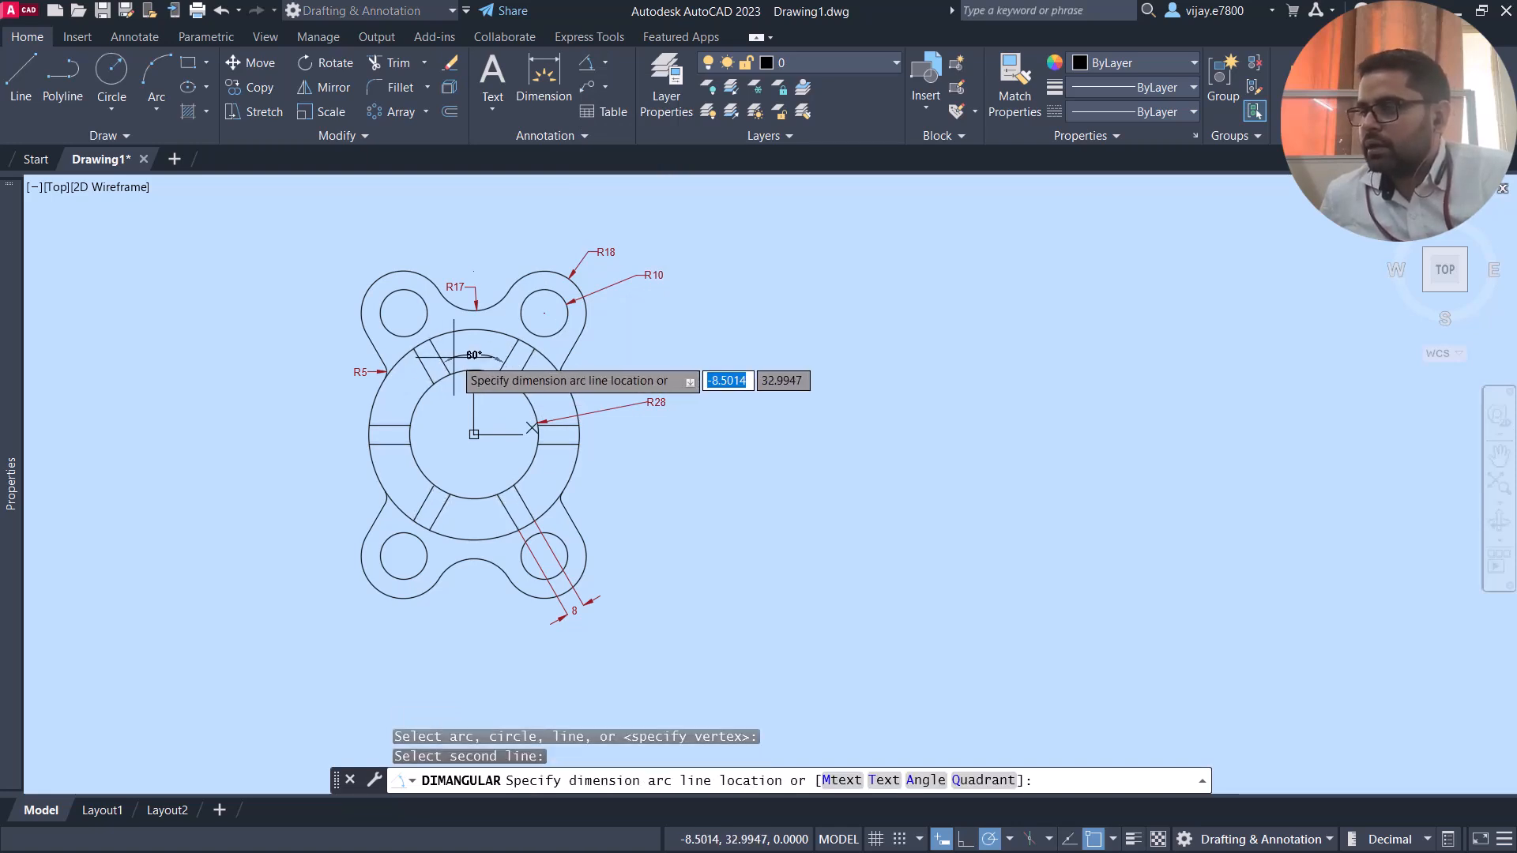
{"action": "left_click", "coordinate": [487, 353]}
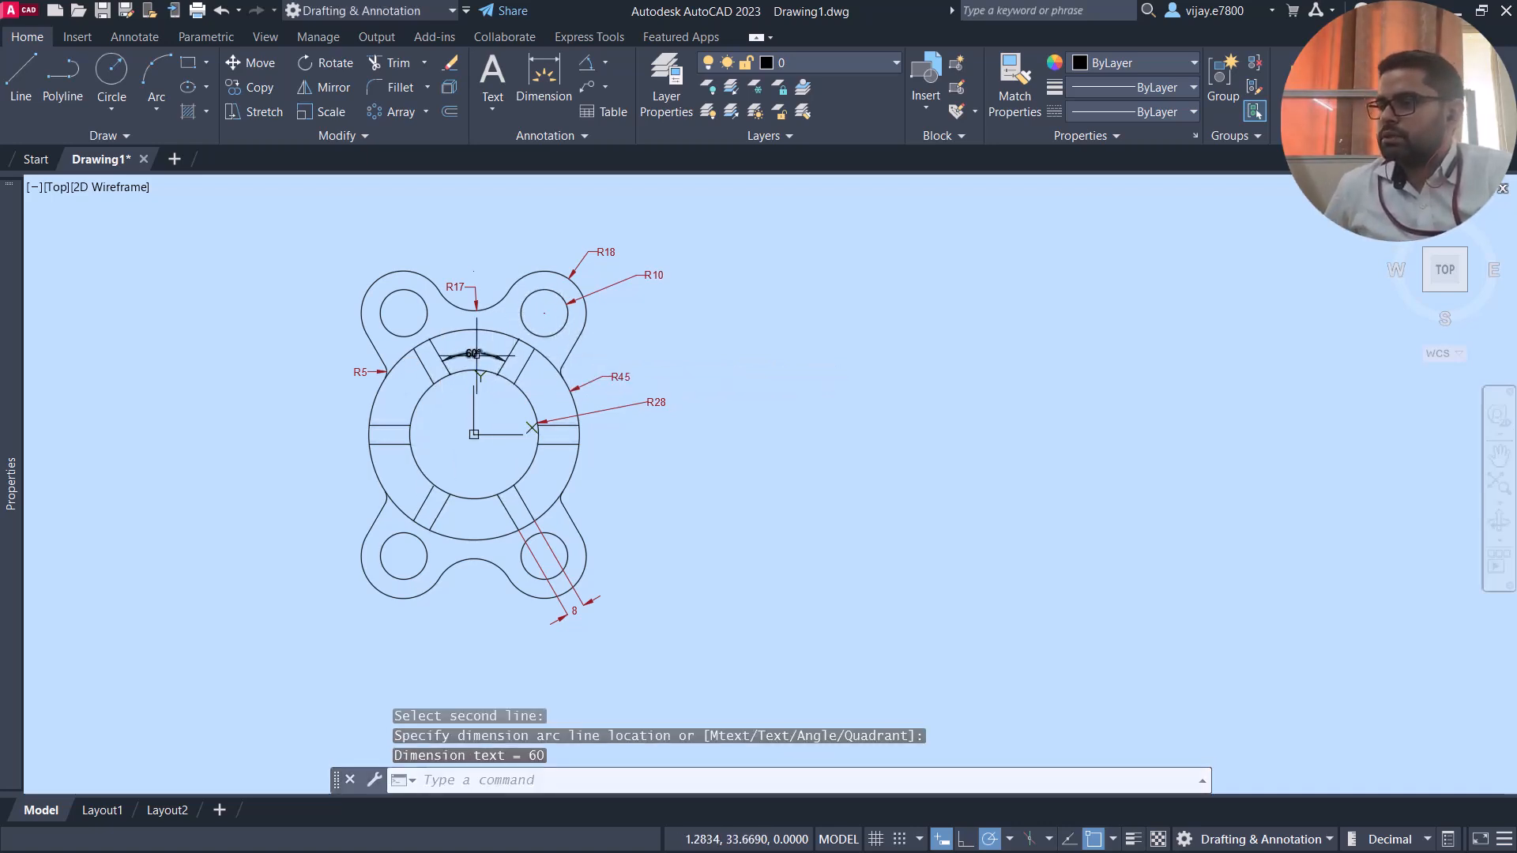
Change the colour of the angular dimension between the upper ribs to dark red 153,27,30
{"action": "left_click", "coordinate": [1164, 70]}
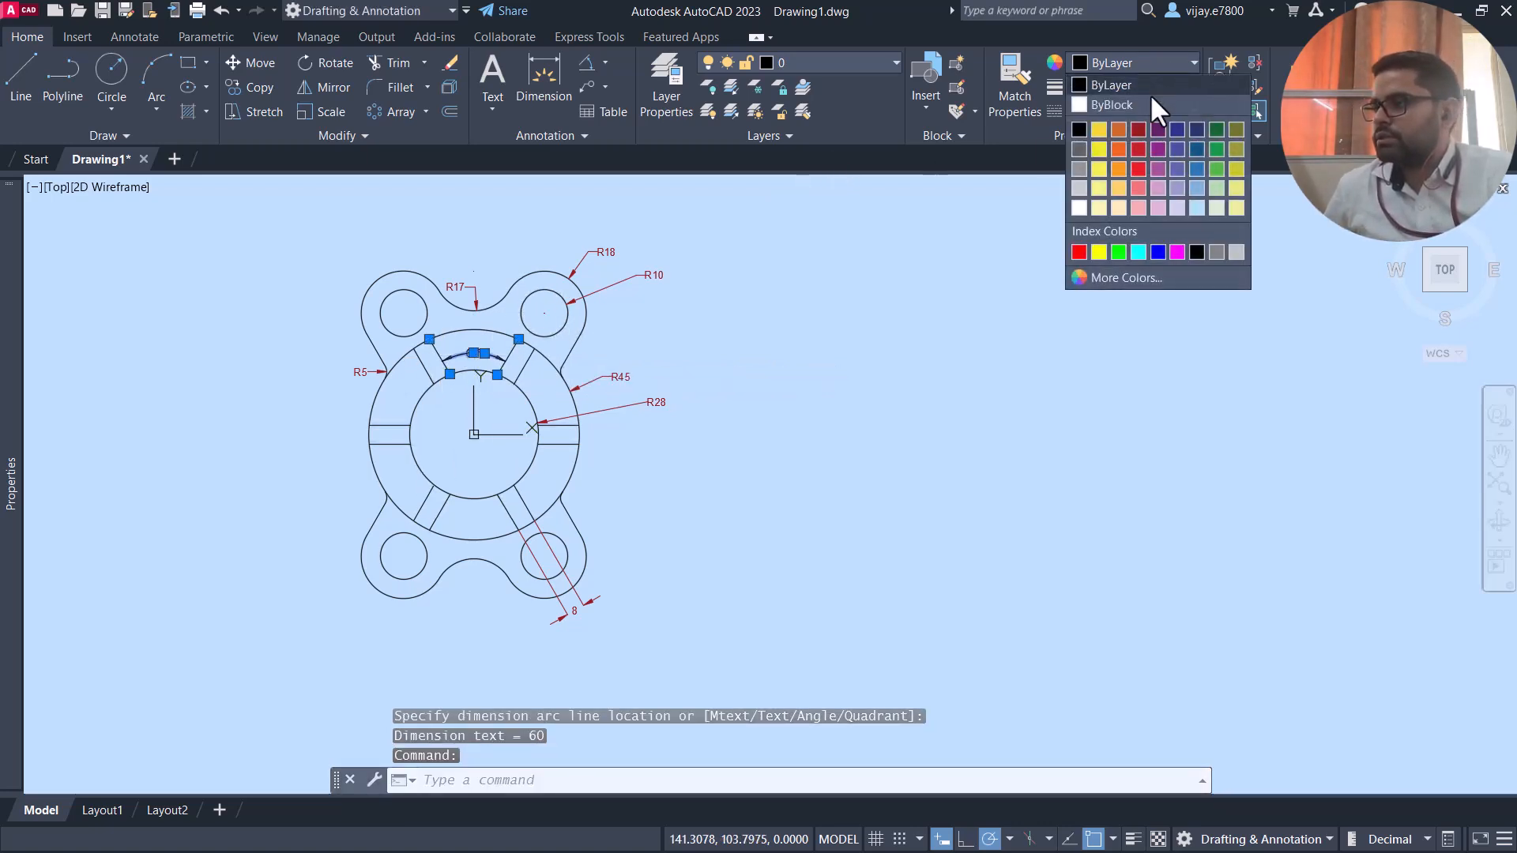
{"action": "left_click", "coordinate": [1137, 128]}
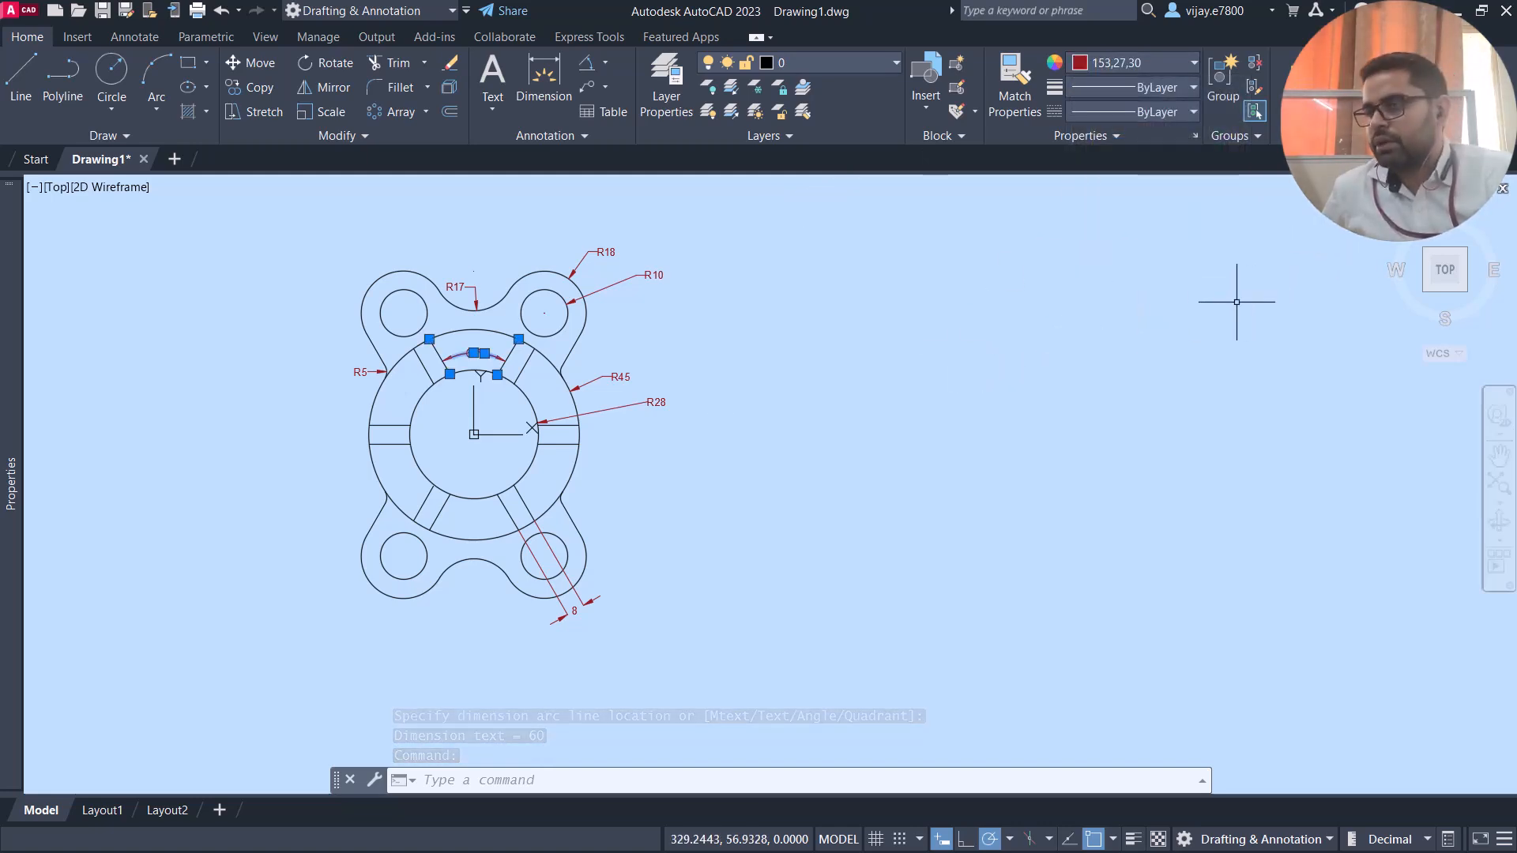
{"action": "scroll", "coordinate": [608, 442], "scroll_direction": "up", "scroll_amount": 2}
{"action": "key", "text": "Escape"}
Start a Hatch of type Gradient and set its two colours to yellow 229,232,120 and green 19,155,72
{"action": "scroll", "coordinate": [716, 460], "scroll_direction": "up", "scroll_amount": 2}
{"action": "middle_click_drag", "start_coordinate": [717, 460], "coordinate": [968, 510]}
{"action": "scroll", "coordinate": [968, 510], "scroll_direction": "down", "scroll_amount": 2}
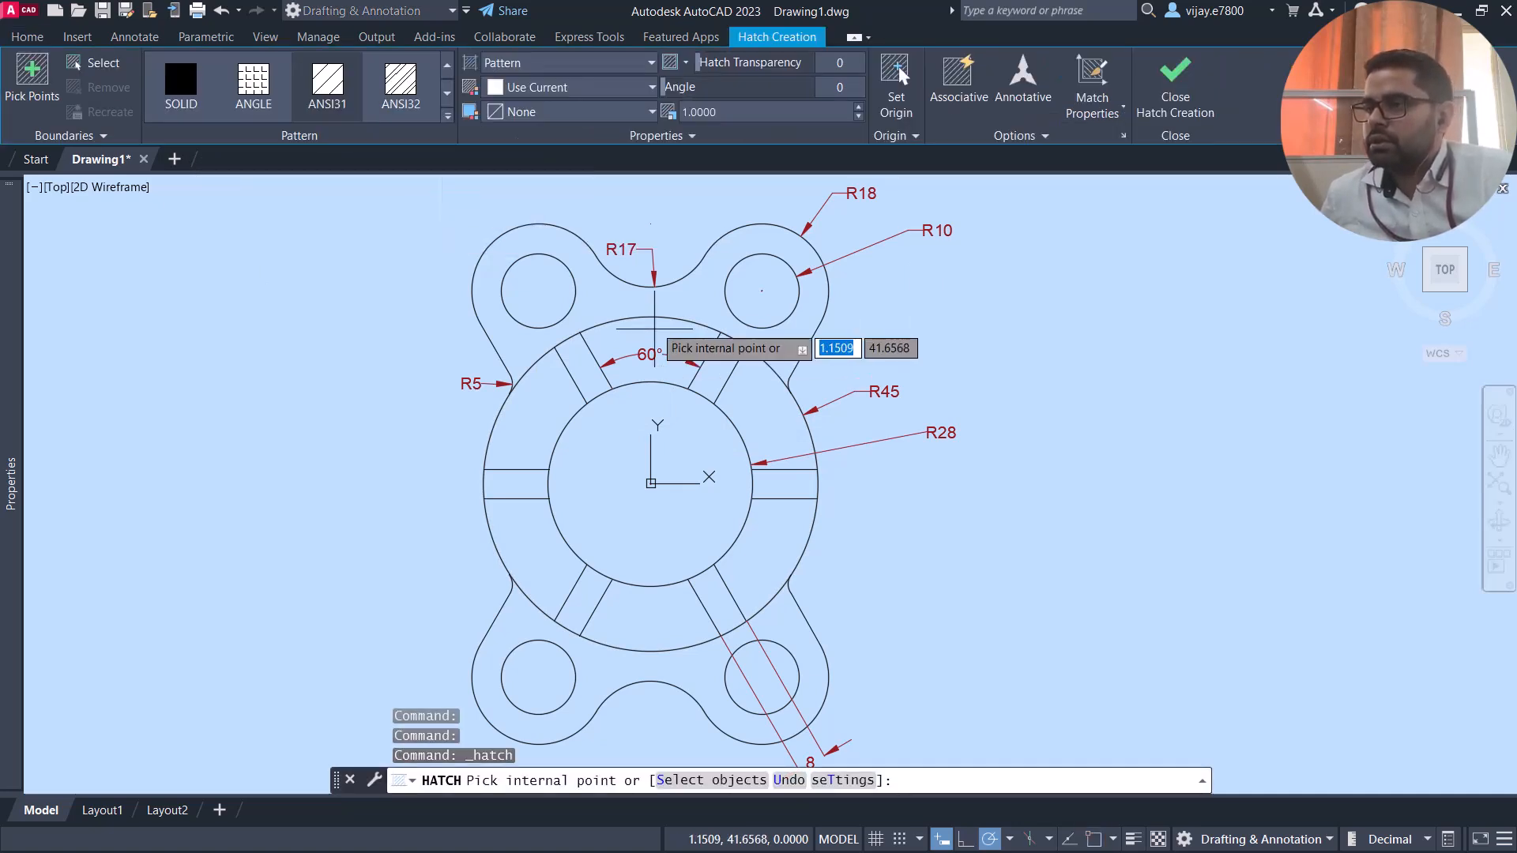
{"action": "left_click", "coordinate": [513, 65]}
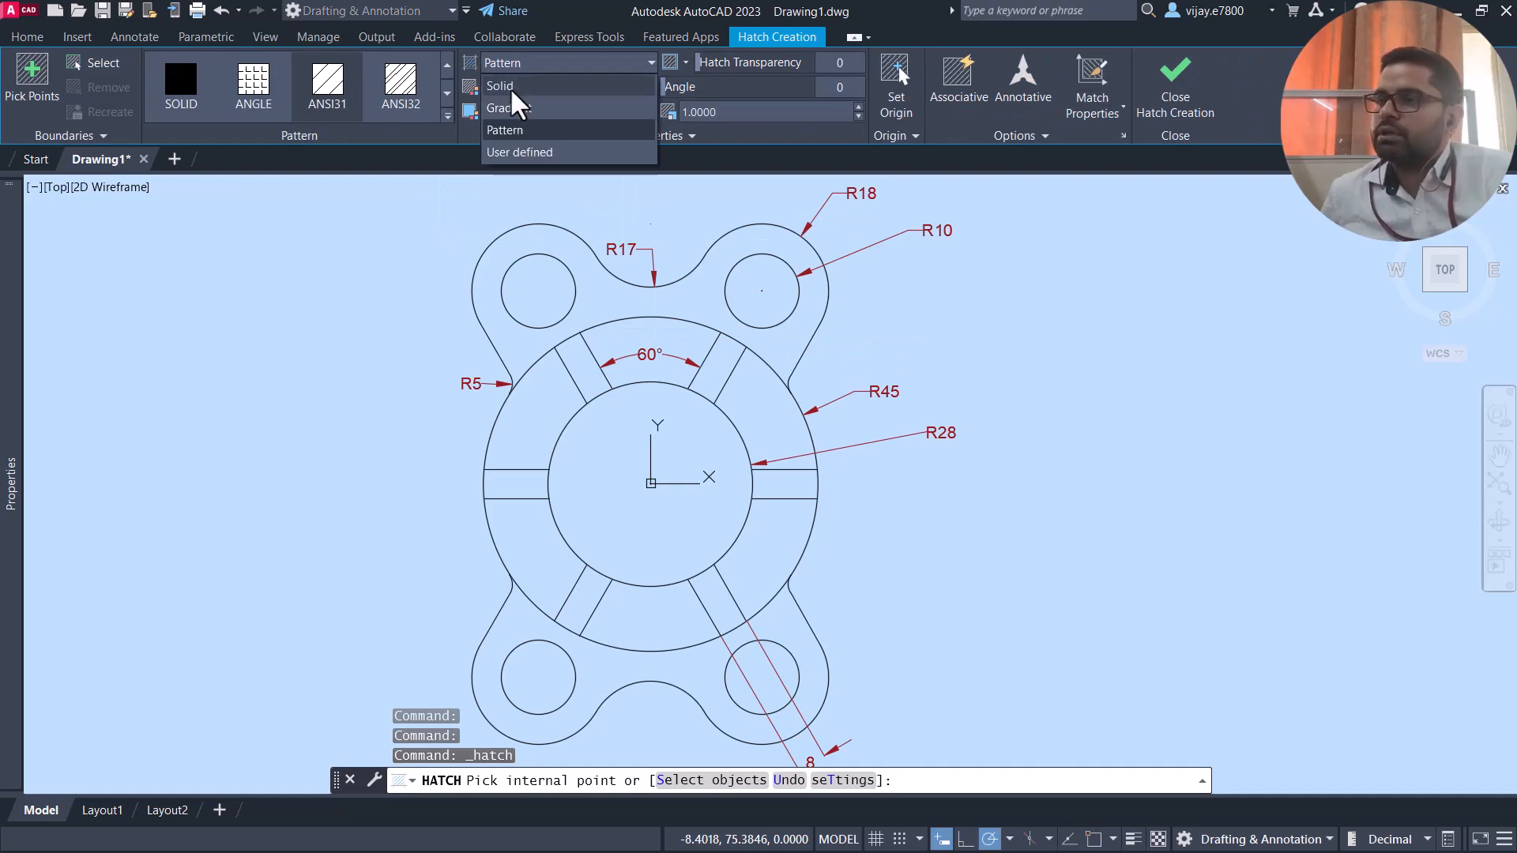
{"action": "left_click", "coordinate": [517, 107]}
{"action": "left_click", "coordinate": [582, 378]}
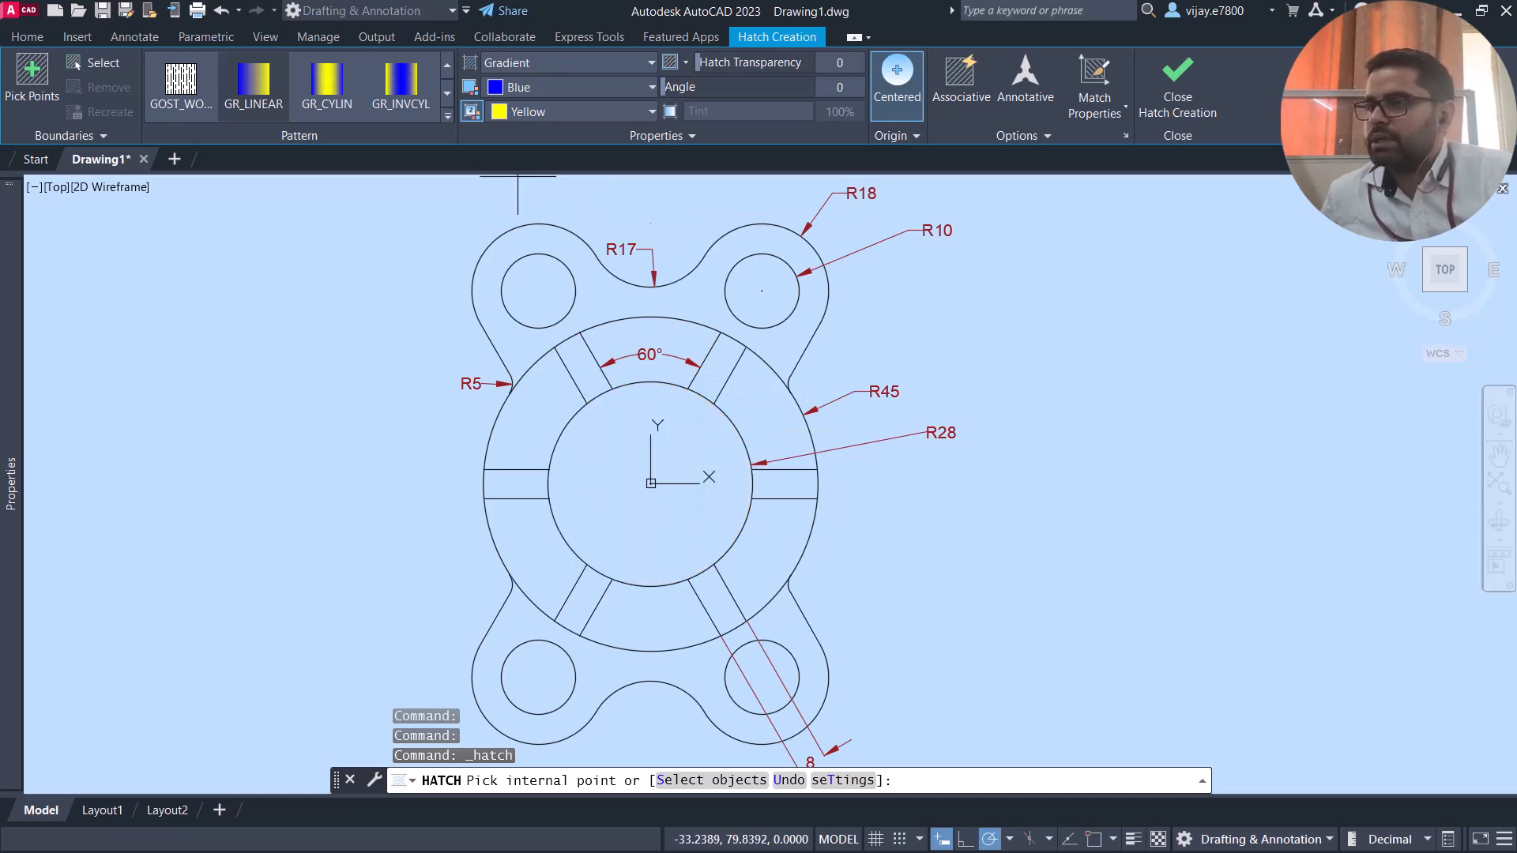
{"action": "left_click", "coordinate": [510, 94]}
{"action": "left_click", "coordinate": [544, 149]}
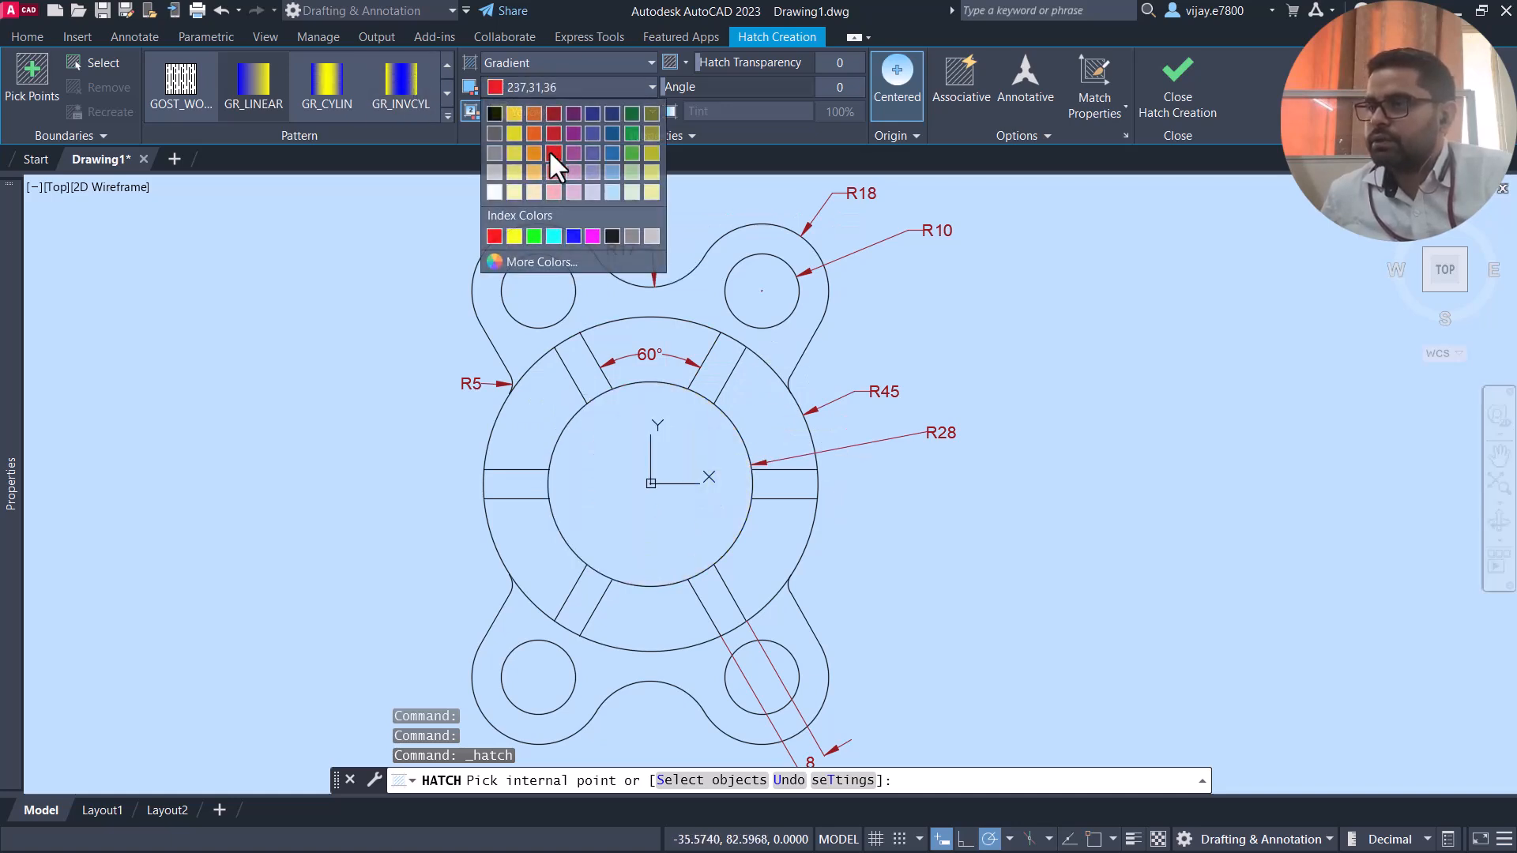
{"action": "left_click", "coordinate": [533, 113]}
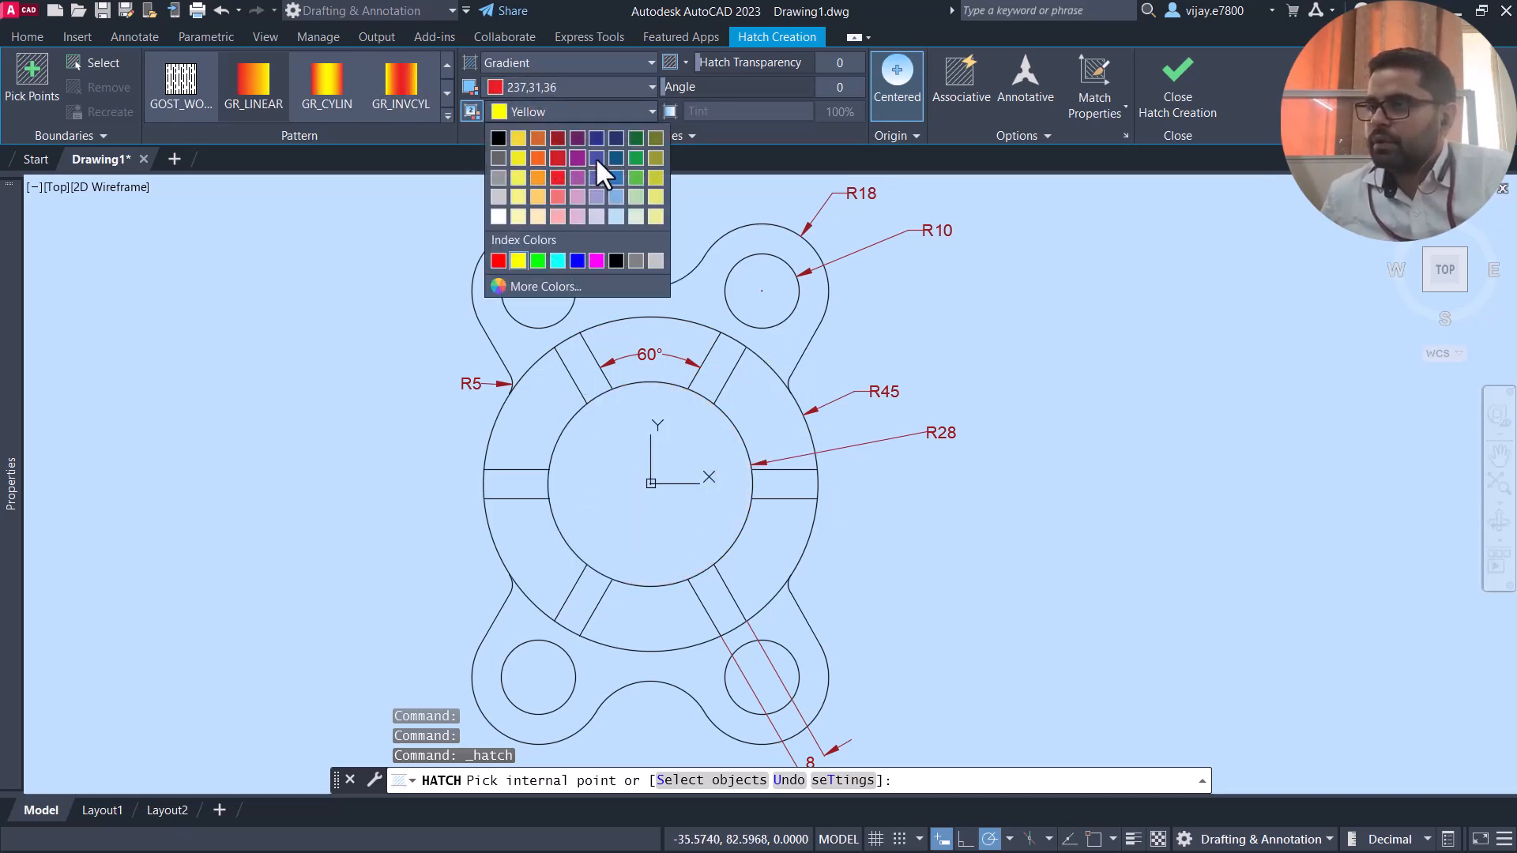
{"action": "left_click", "coordinate": [636, 159]}
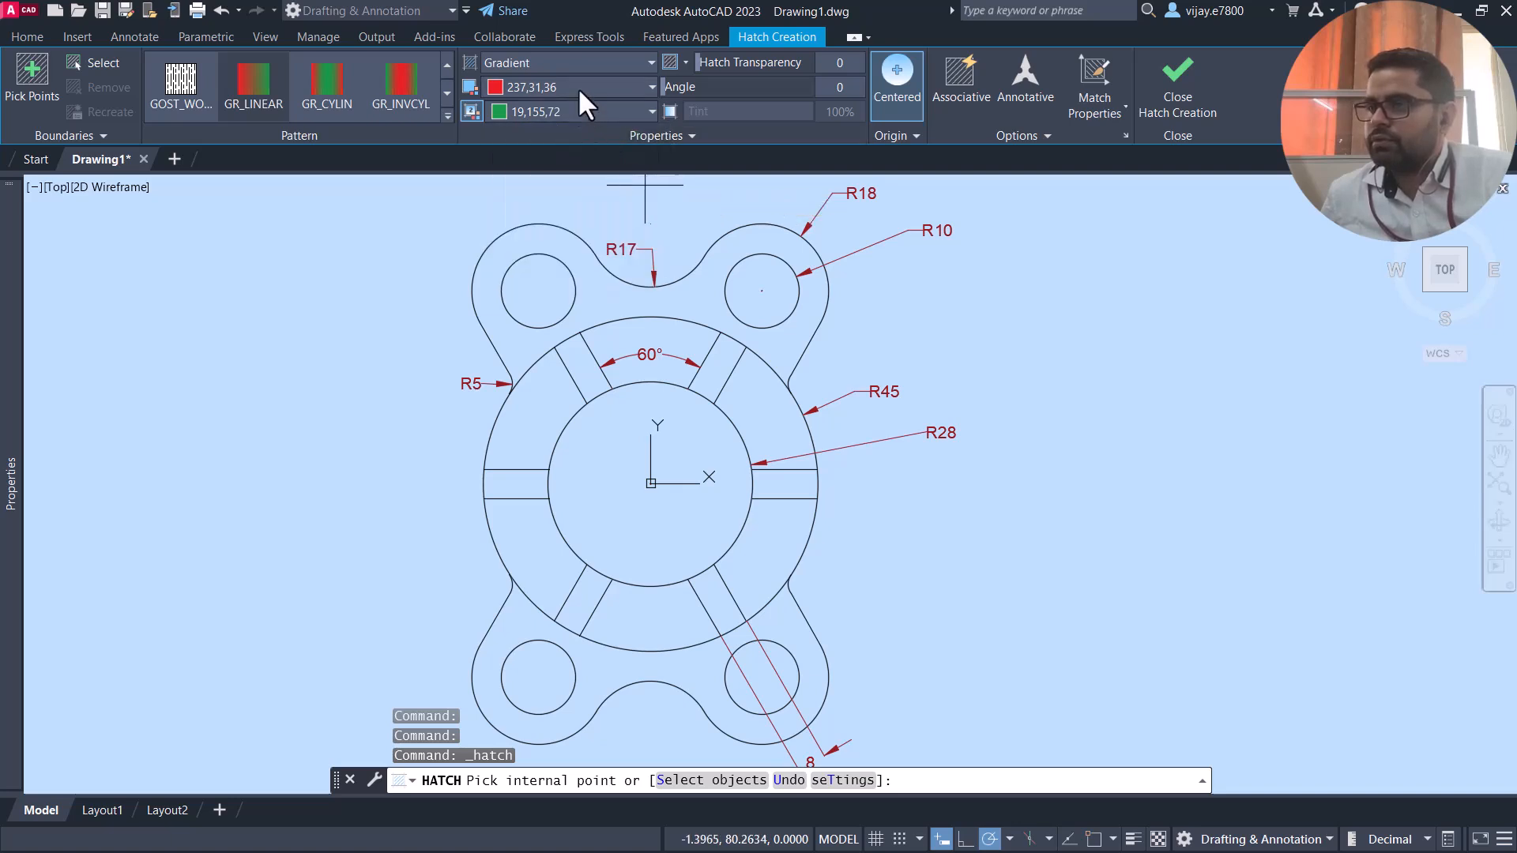
{"action": "left_click", "coordinate": [576, 87]}
{"action": "left_click", "coordinate": [650, 169]}
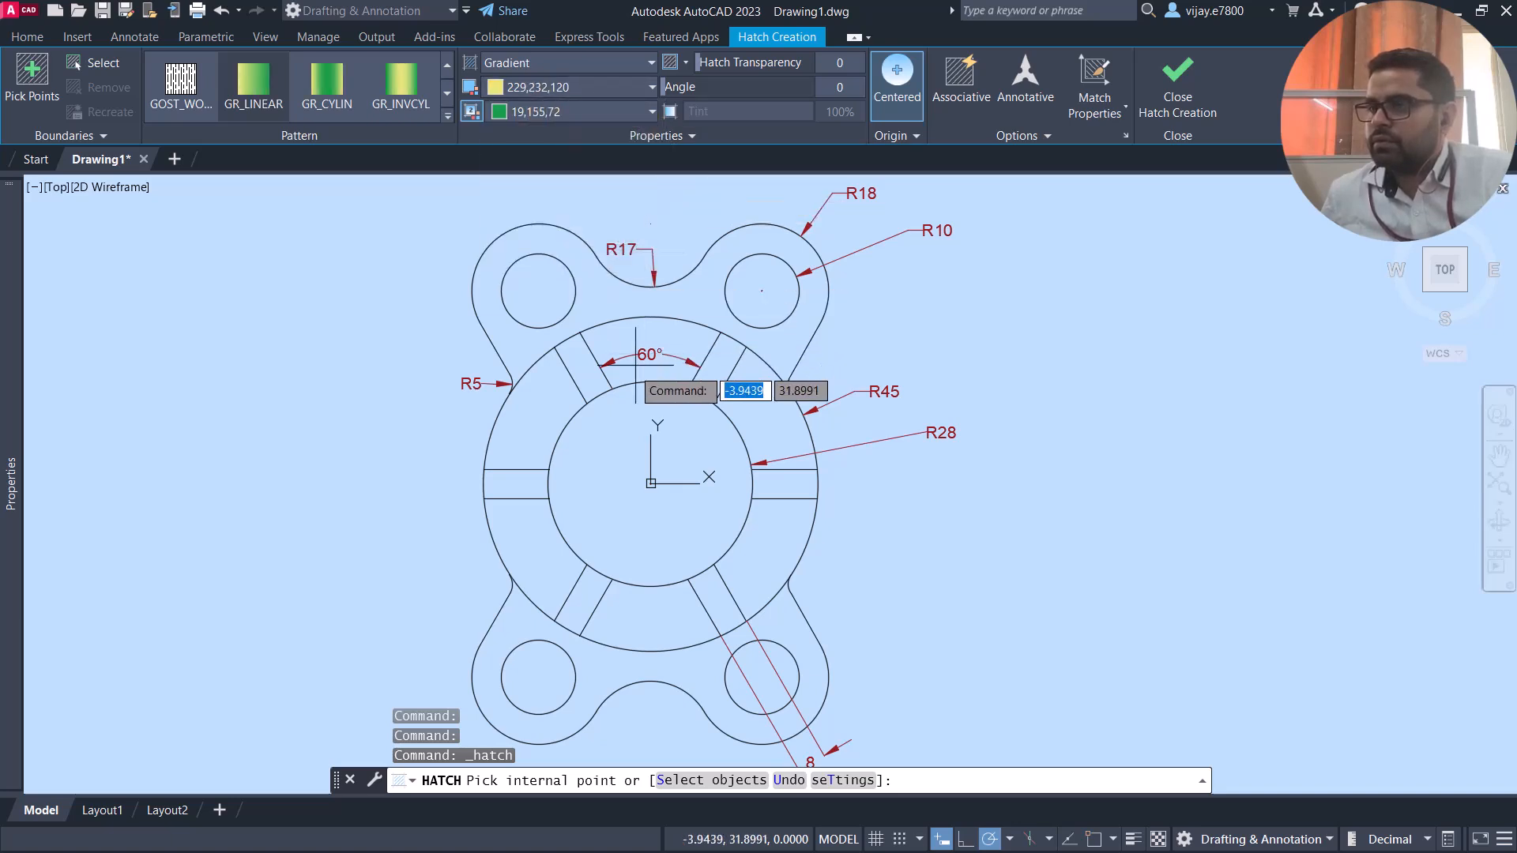
Fill the central circle and the upper and lower lug plates with the yellow-green gradient, leaving the lug holes empty
{"action": "left_click", "coordinate": [621, 429]}
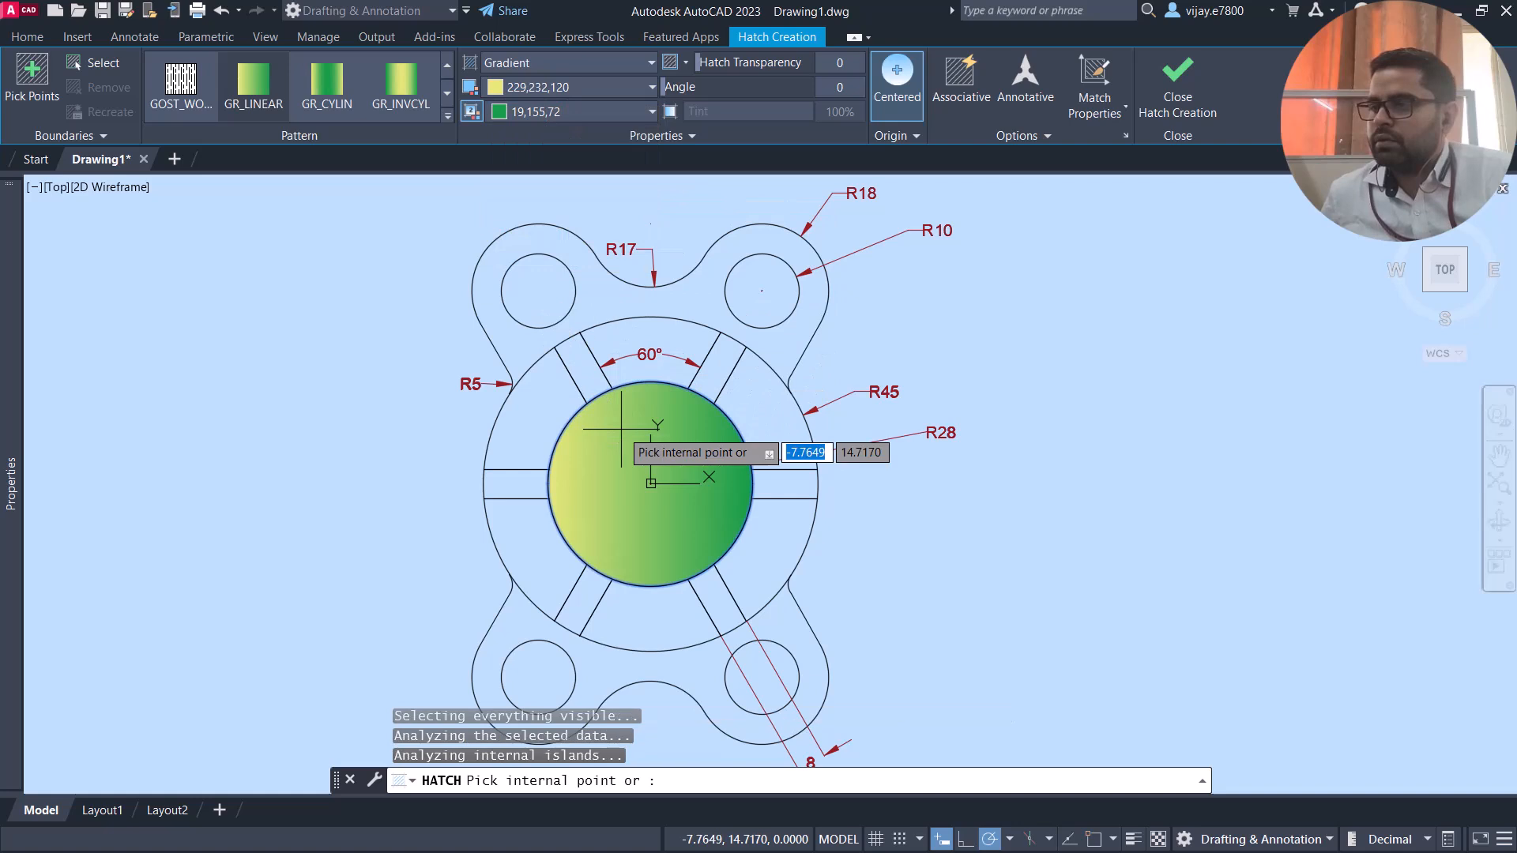
{"action": "left_click", "coordinate": [589, 289]}
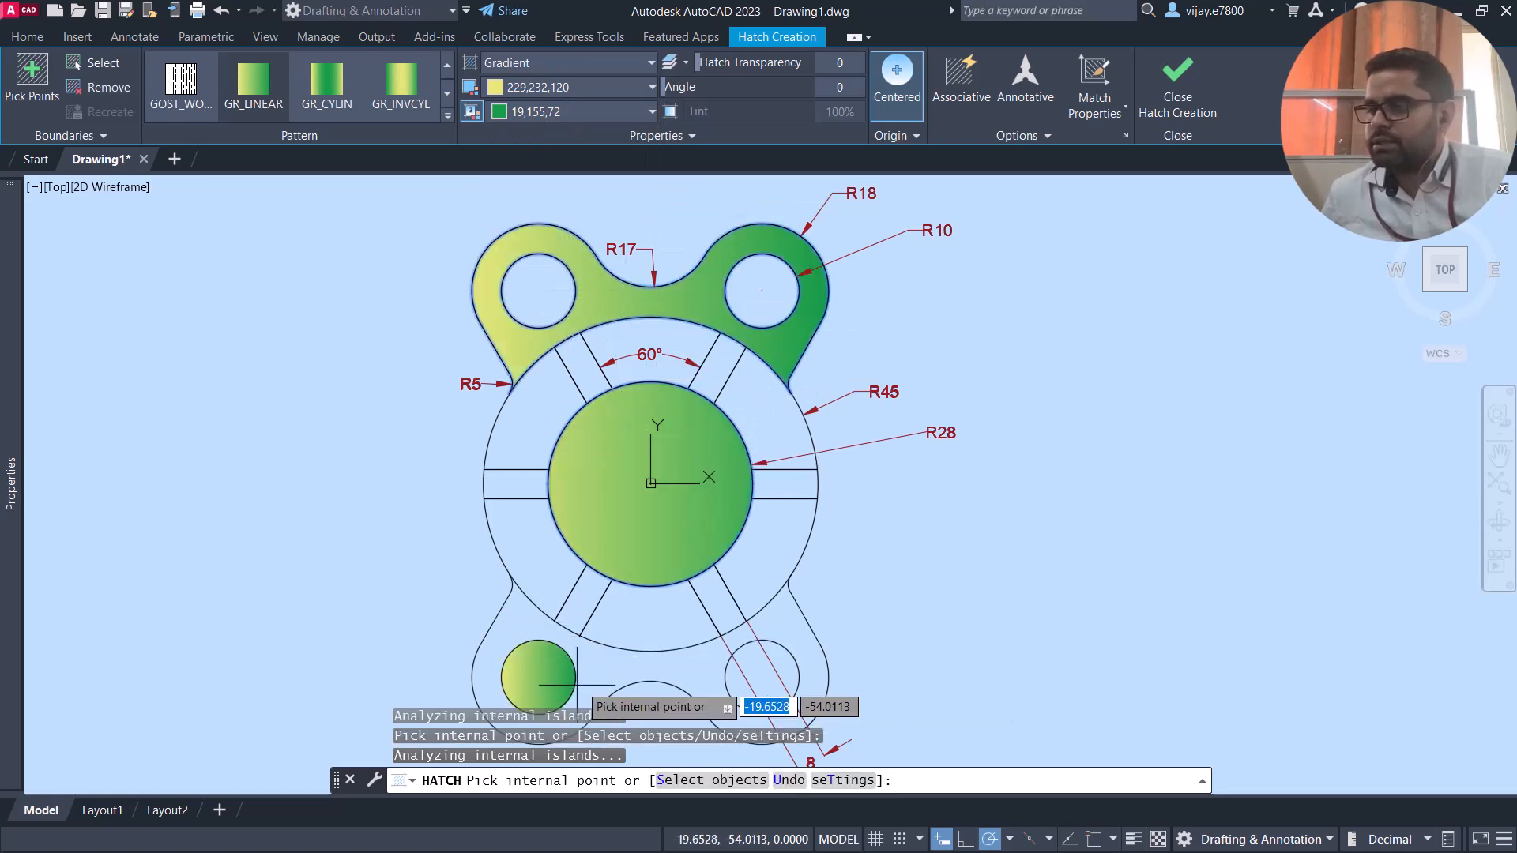
{"action": "left_click", "coordinate": [609, 668]}
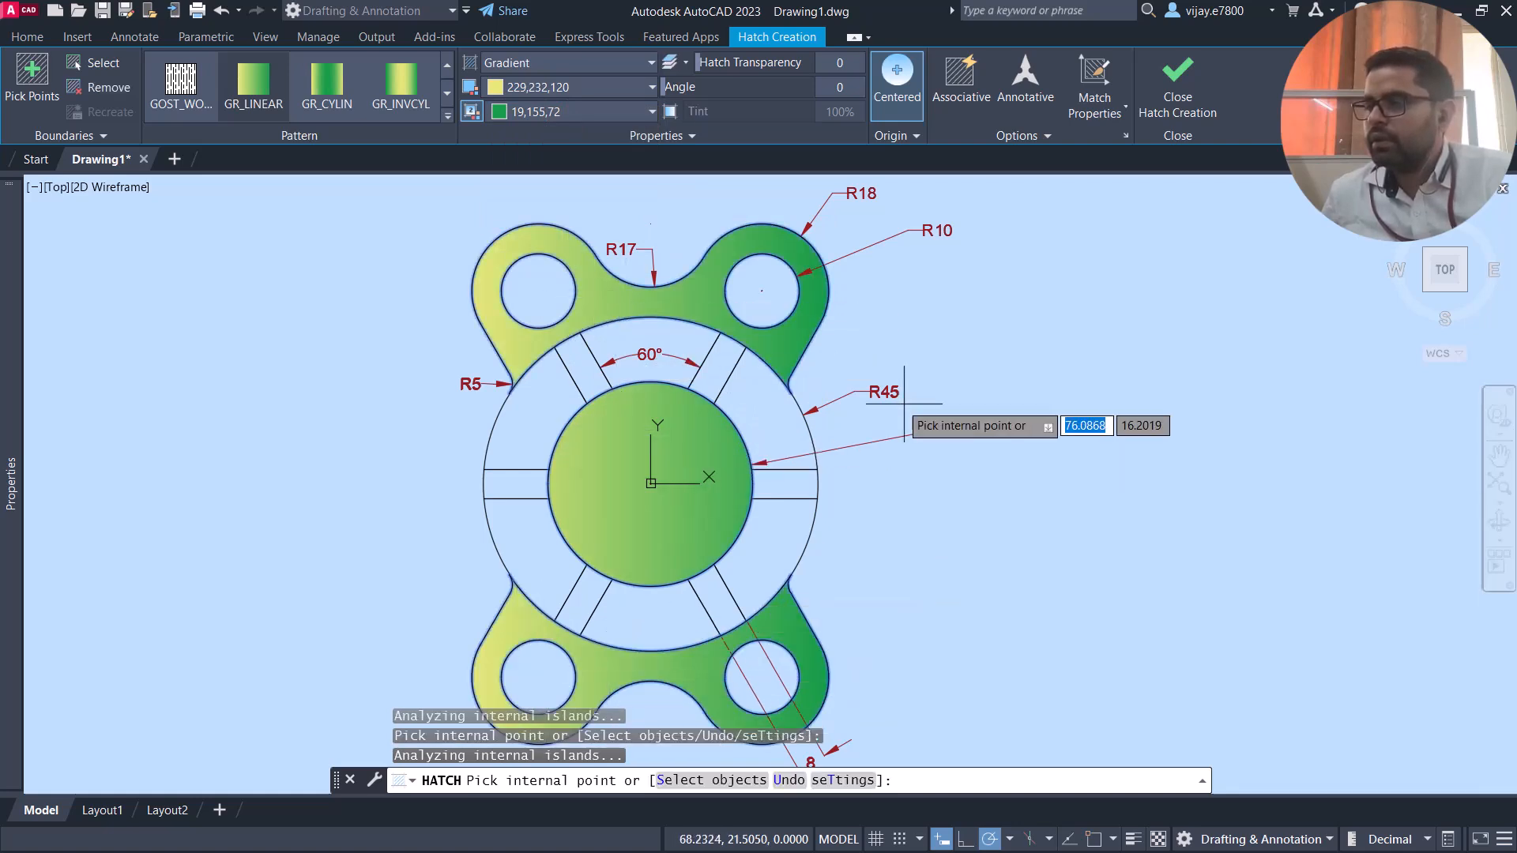
{"action": "left_click", "coordinate": [1171, 93]}
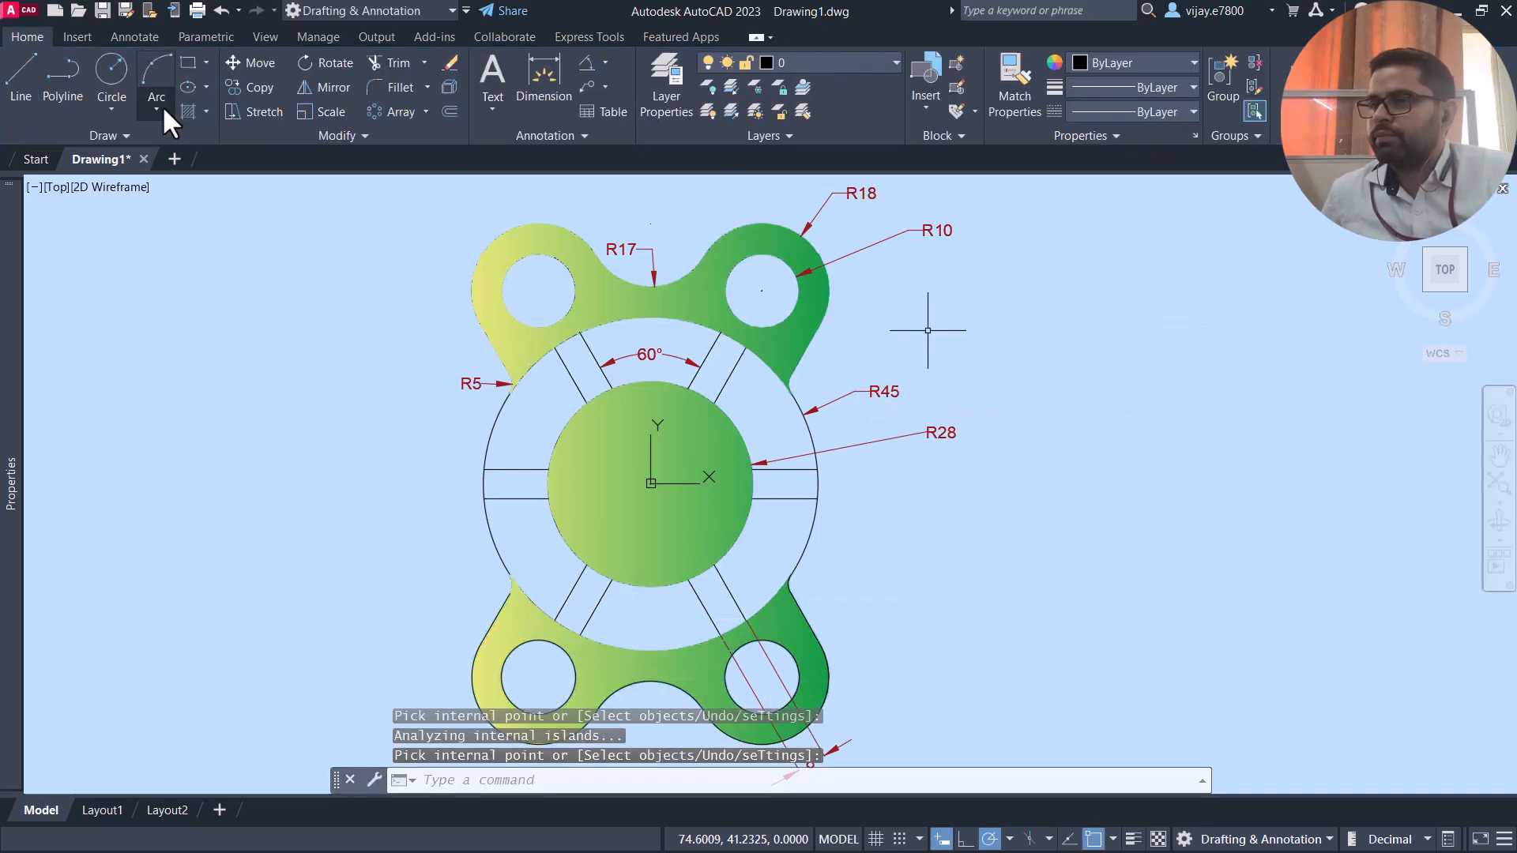
Start another Hatch of type Gradient and set its two colours to blue 122,175,223 and yellow 229,232,120
{"action": "left_click", "coordinate": [188, 110]}
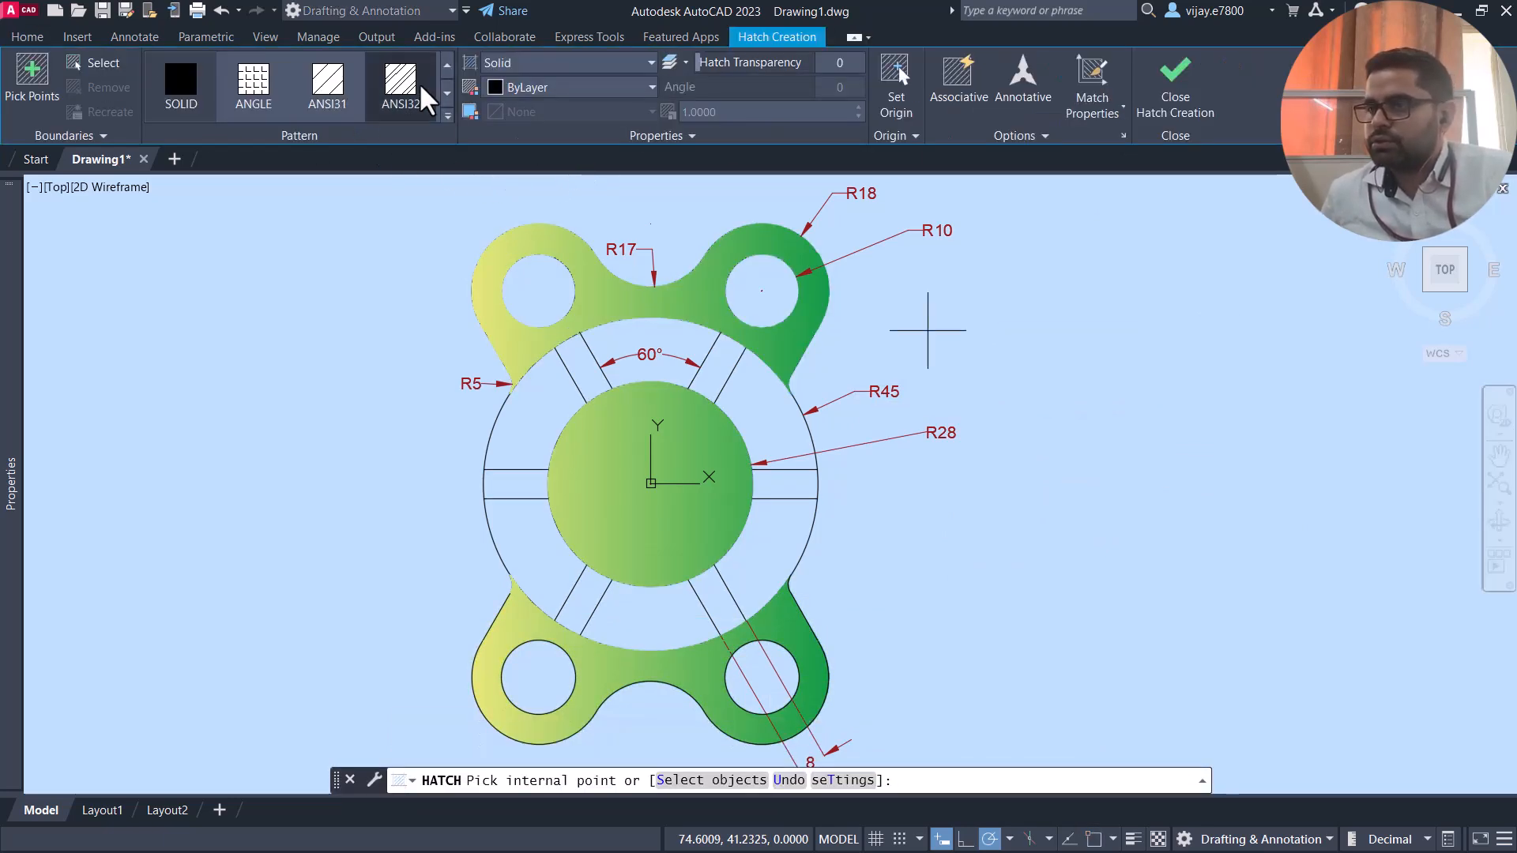
{"action": "left_click", "coordinate": [519, 67]}
{"action": "left_click", "coordinate": [515, 102]}
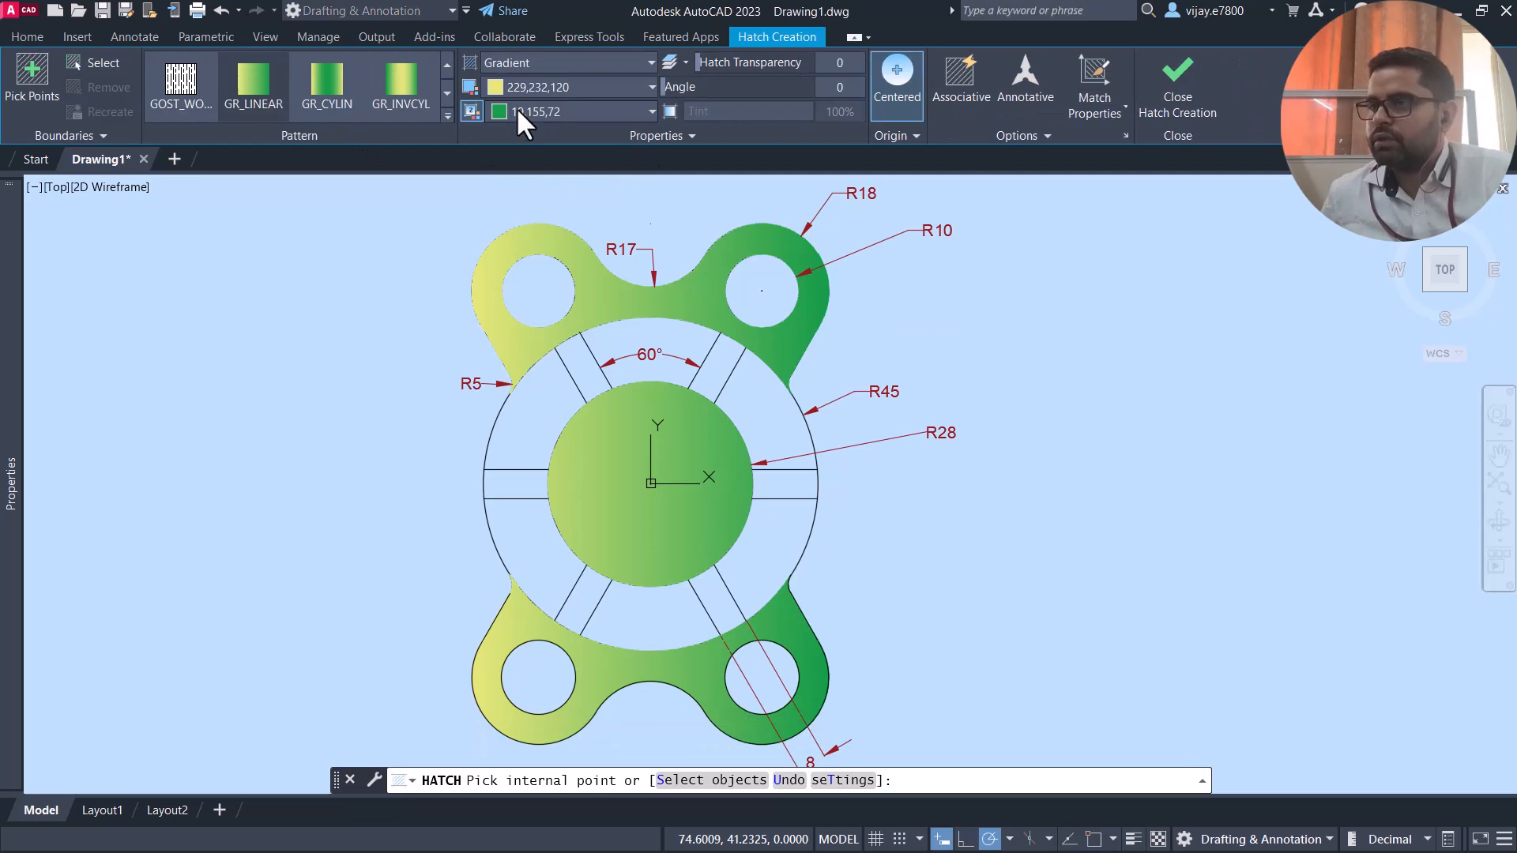
{"action": "left_click", "coordinate": [526, 89]}
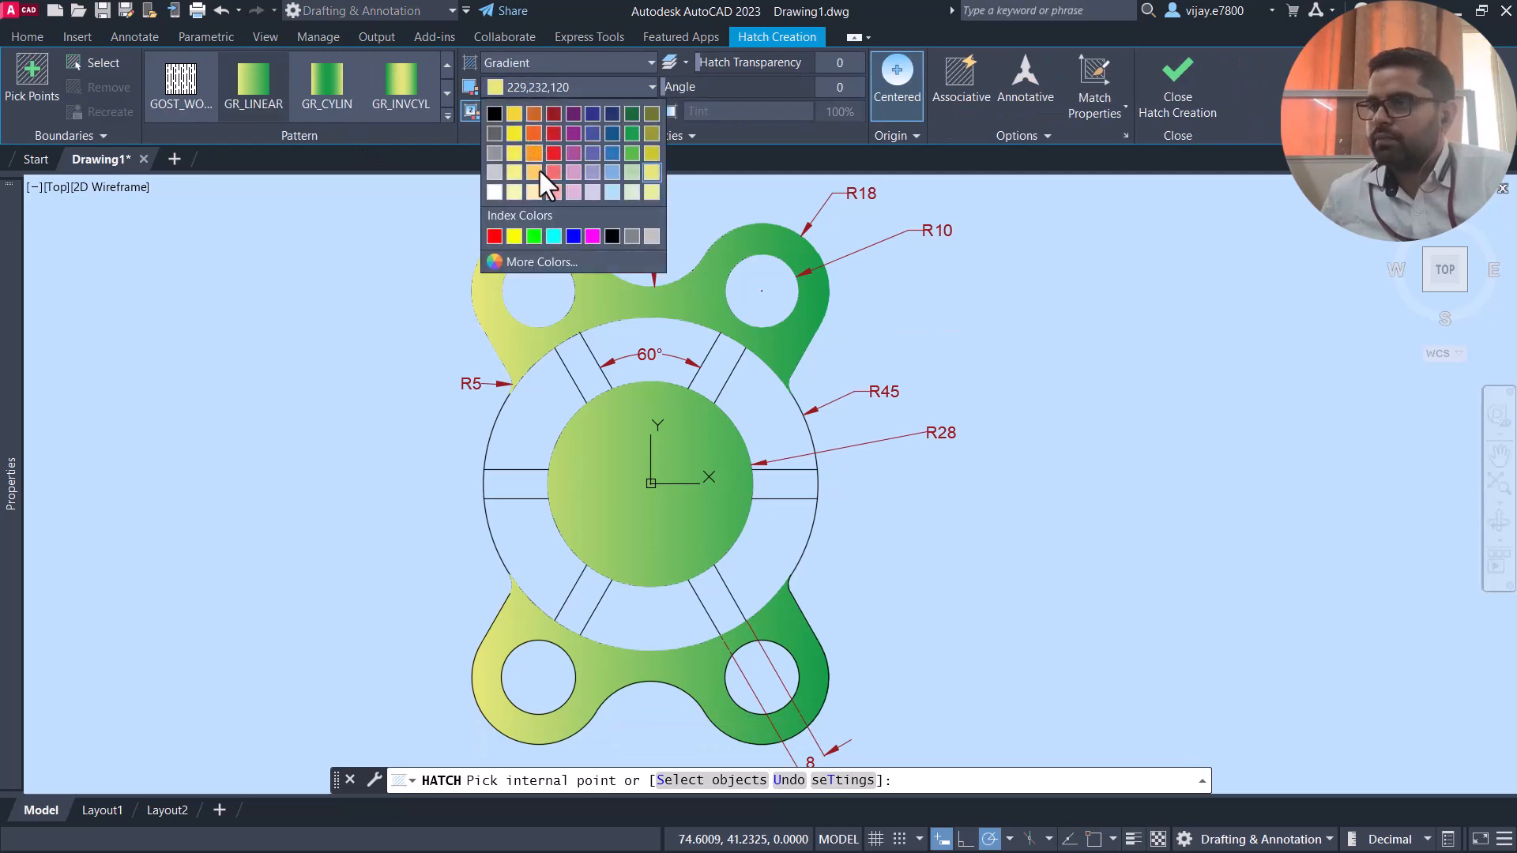
{"action": "left_click", "coordinate": [615, 166]}
{"action": "left_click", "coordinate": [591, 111]}
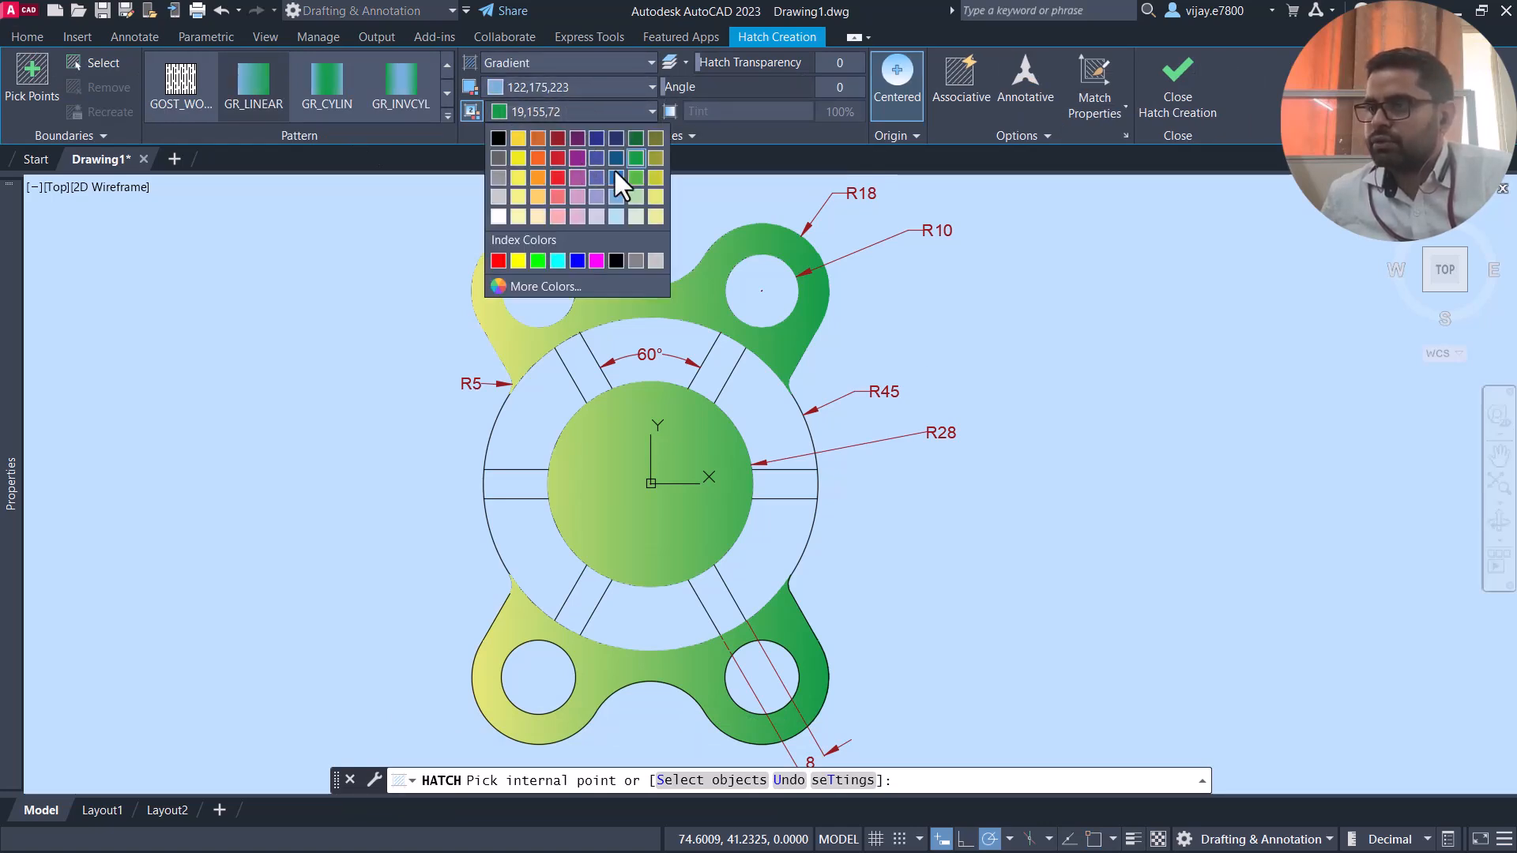
{"action": "left_click", "coordinate": [647, 194]}
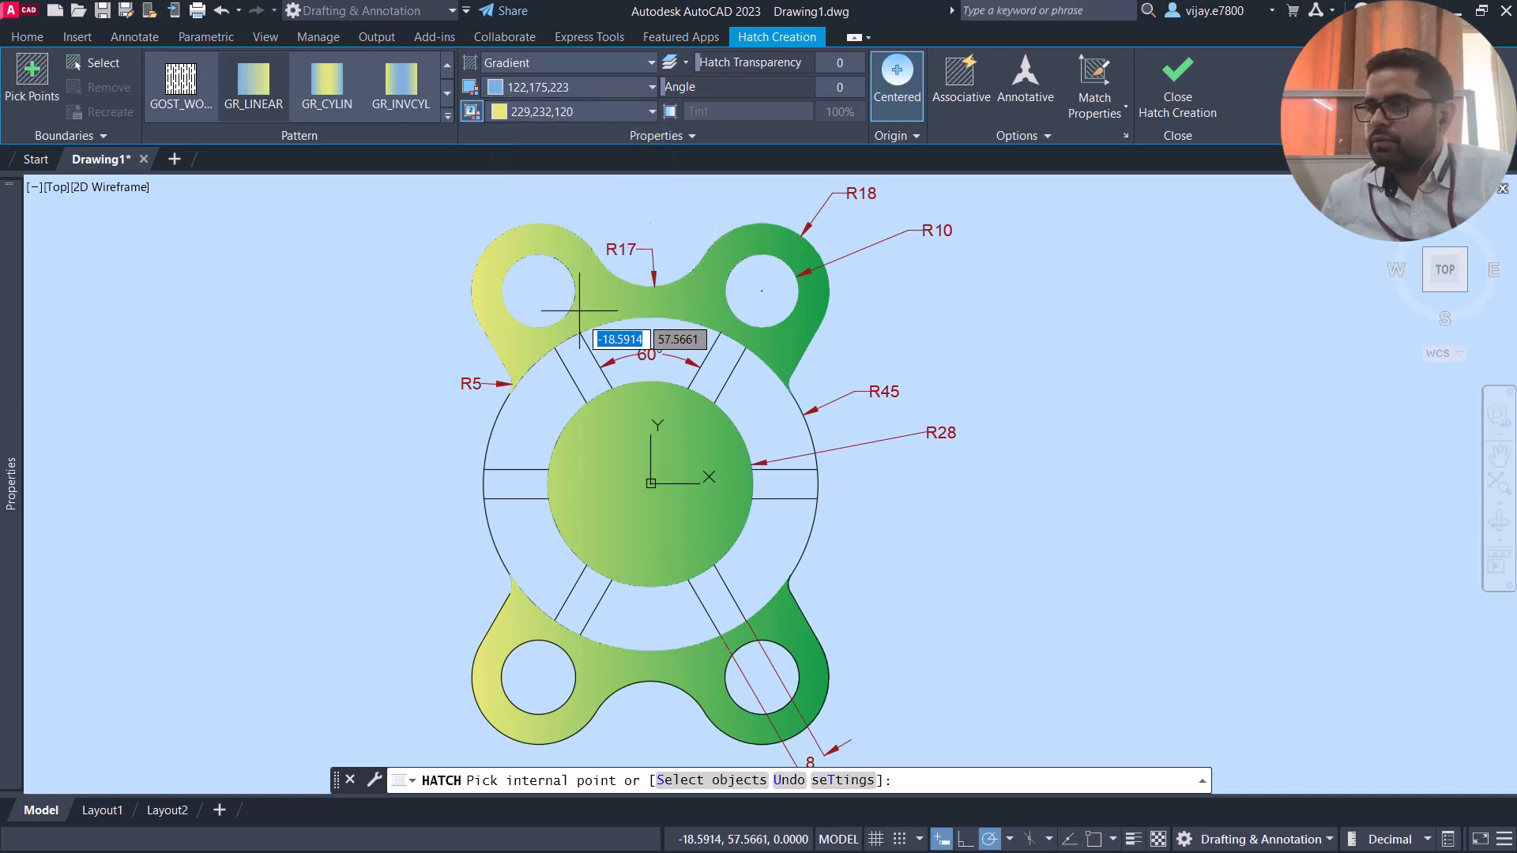
Try to fill the ring segments between the radial ribs with the blue-yellow gradient
{"action": "left_click", "coordinate": [553, 417]}
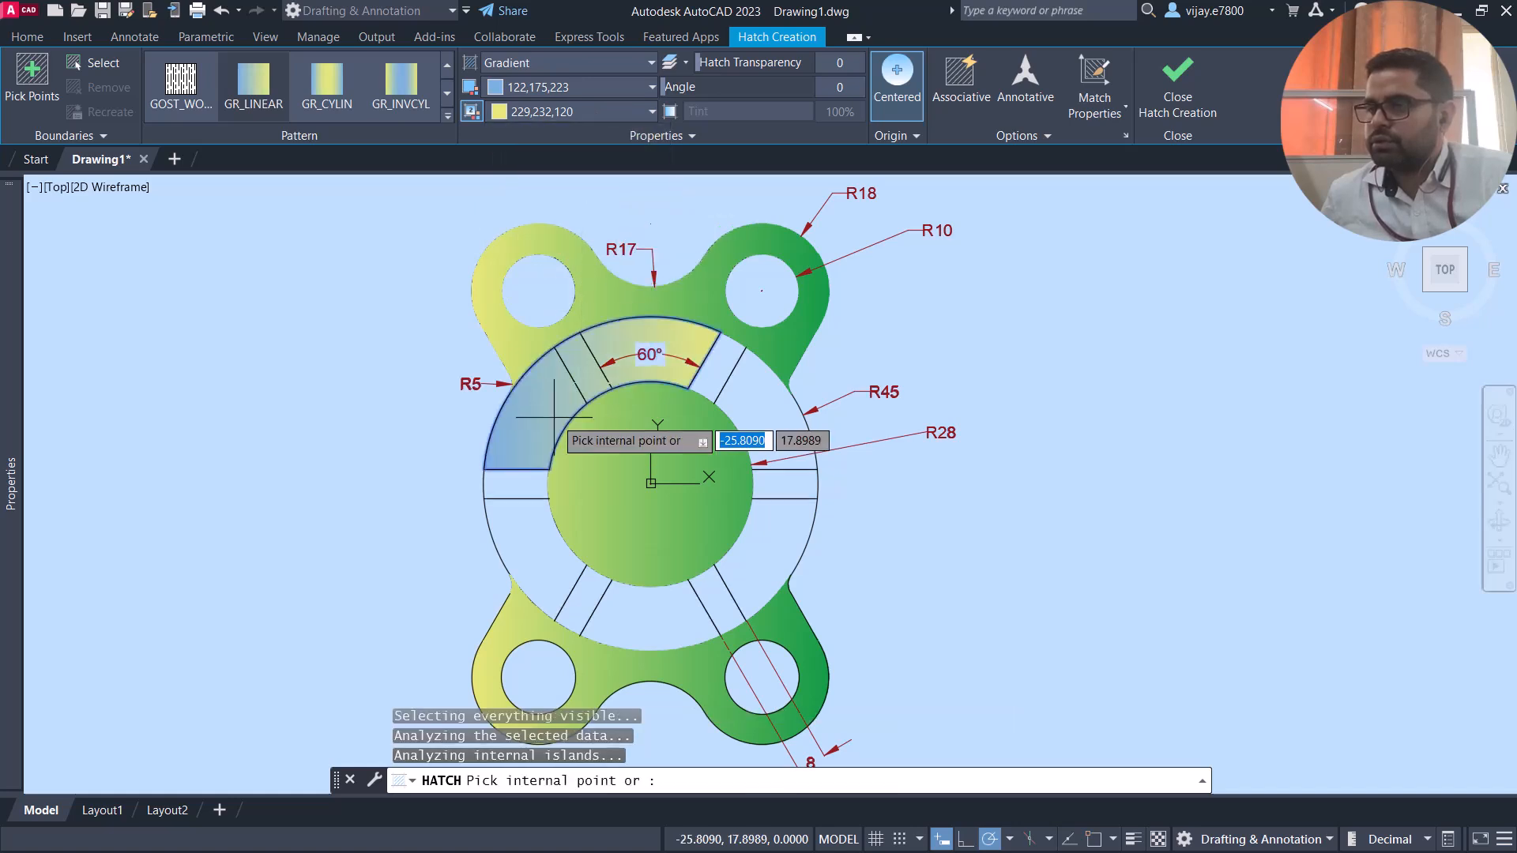
{"action": "left_click", "coordinate": [768, 433]}
{"action": "left_click", "coordinate": [572, 514]}
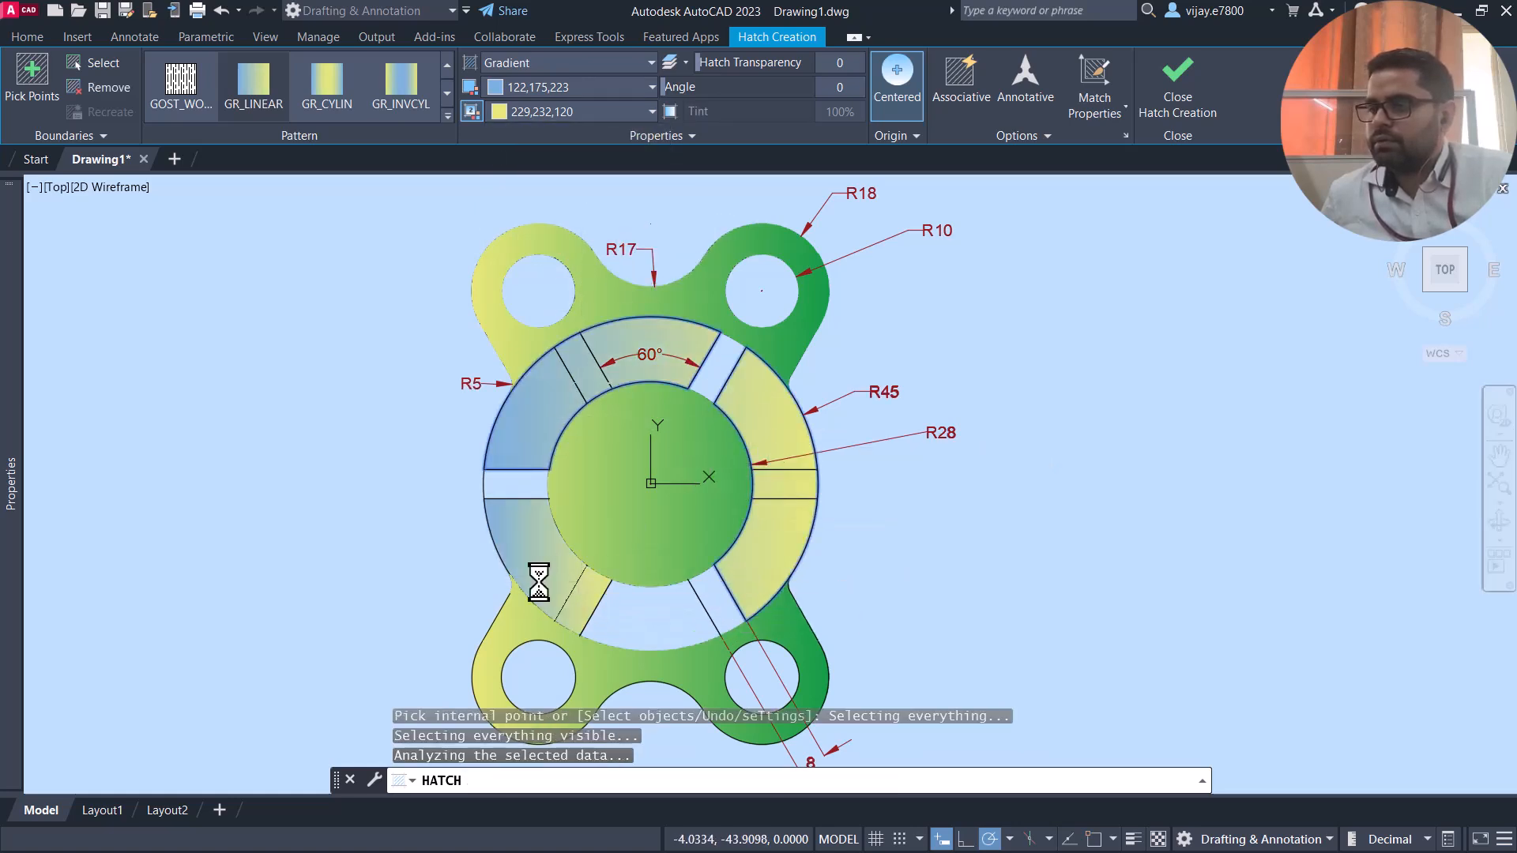
Examine the inner ends of the upper rib lines for gaps against the central circle
{"action": "scroll", "coordinate": [594, 383], "scroll_direction": "up", "scroll_amount": 2}
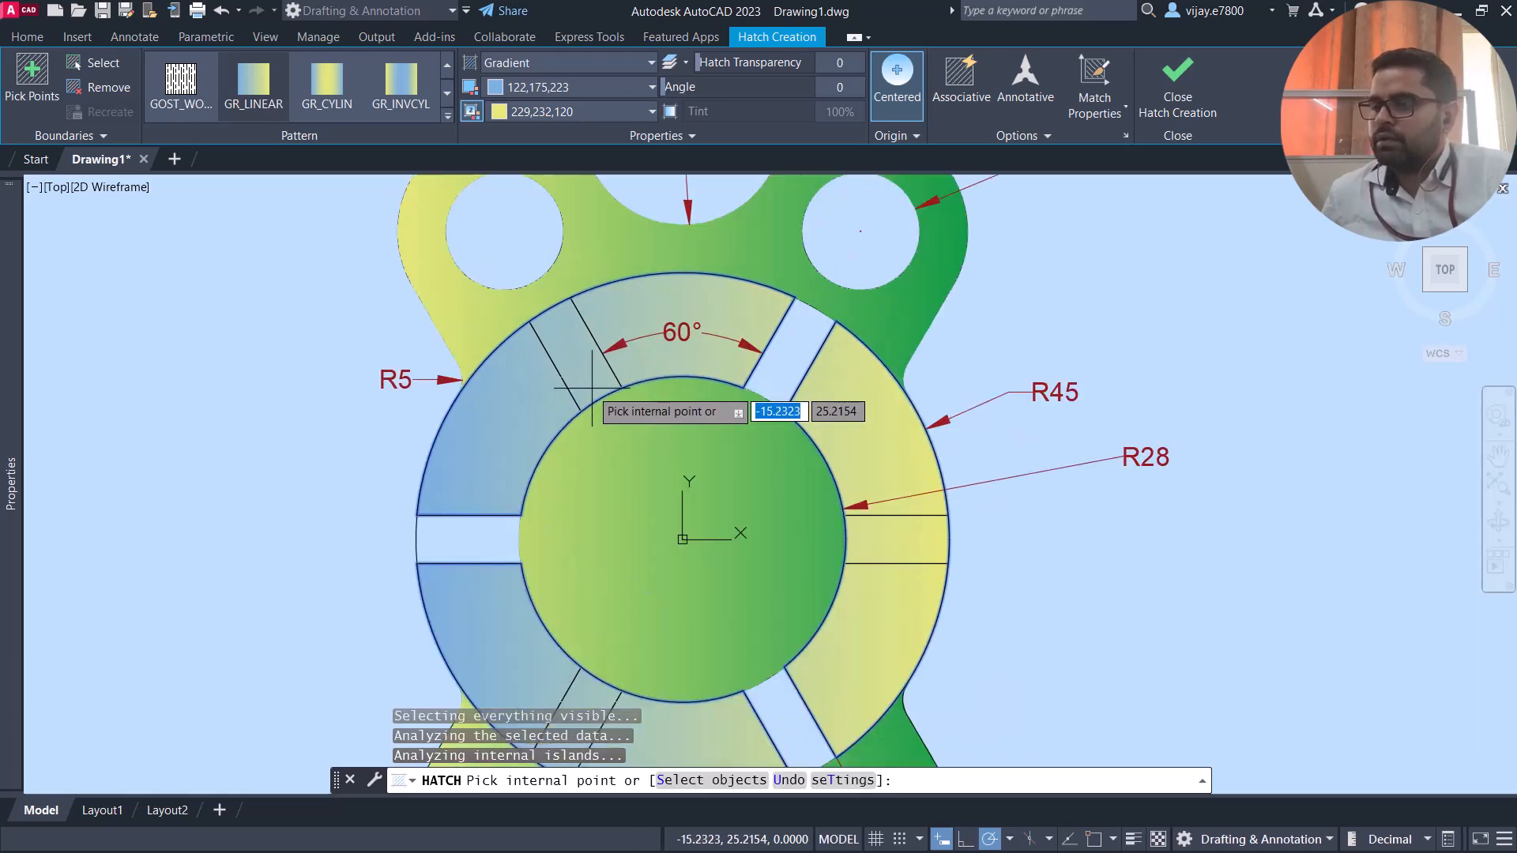
{"action": "scroll", "coordinate": [553, 423], "scroll_direction": "up", "scroll_amount": 3}
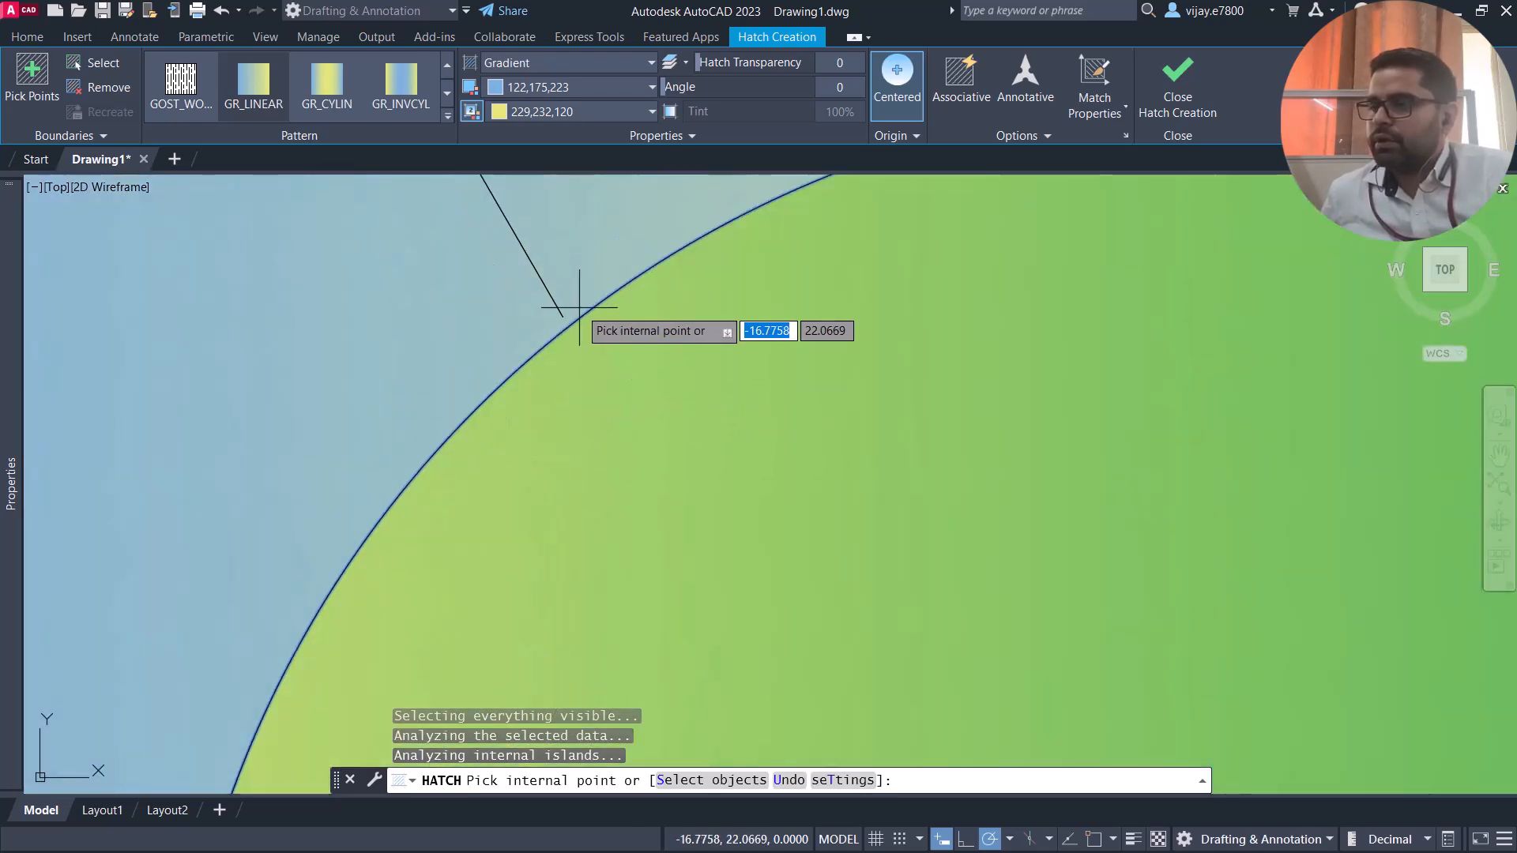
{"action": "scroll", "coordinate": [558, 299], "scroll_direction": "down", "scroll_amount": 5}
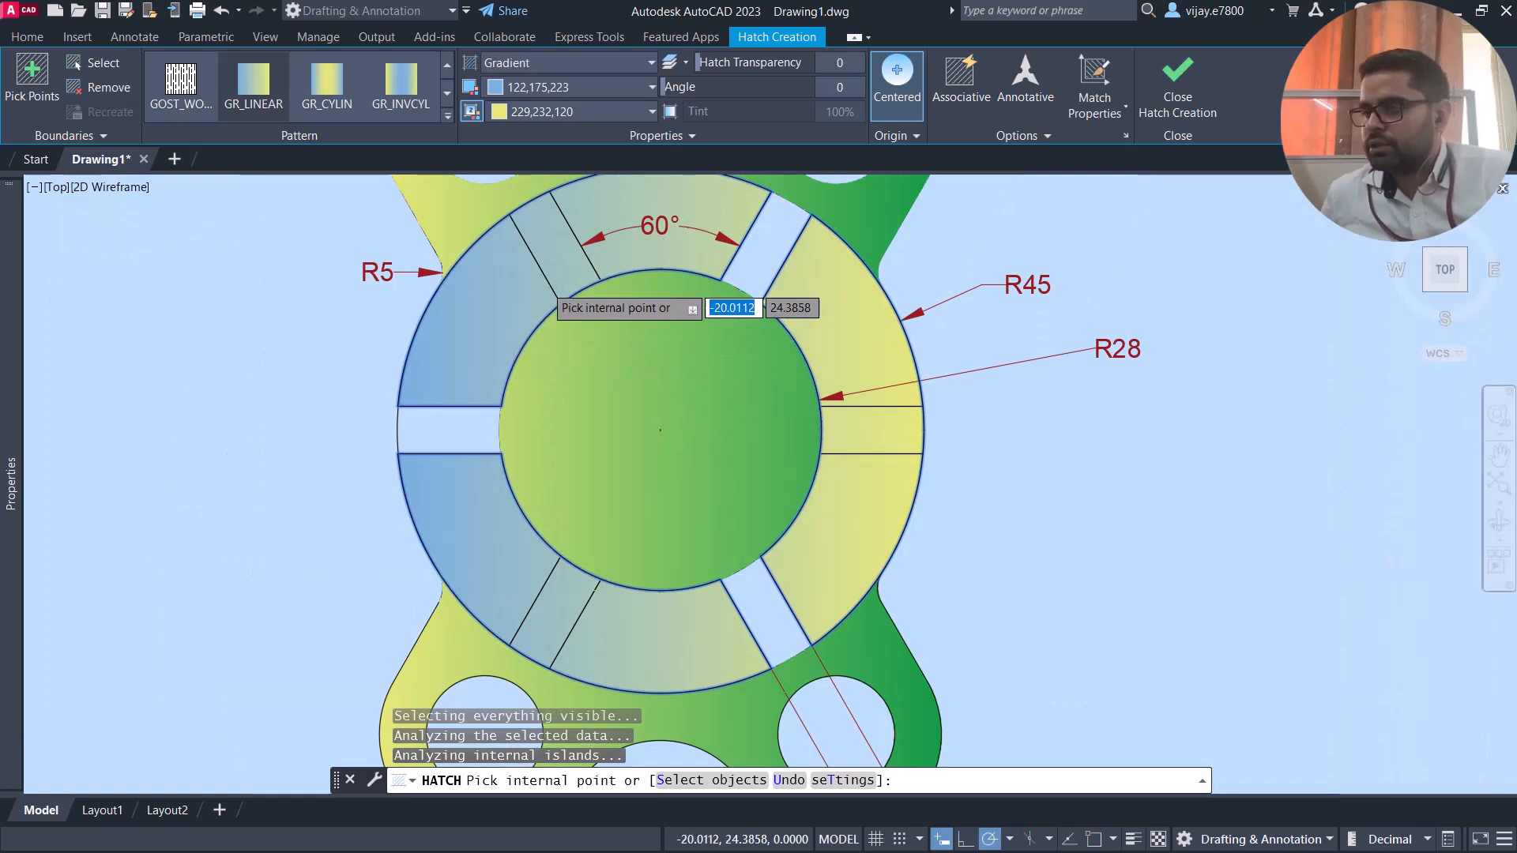
{"action": "scroll", "coordinate": [544, 285], "scroll_direction": "up", "scroll_amount": 6}
{"action": "scroll", "coordinate": [584, 351], "scroll_direction": "down", "scroll_amount": 5}
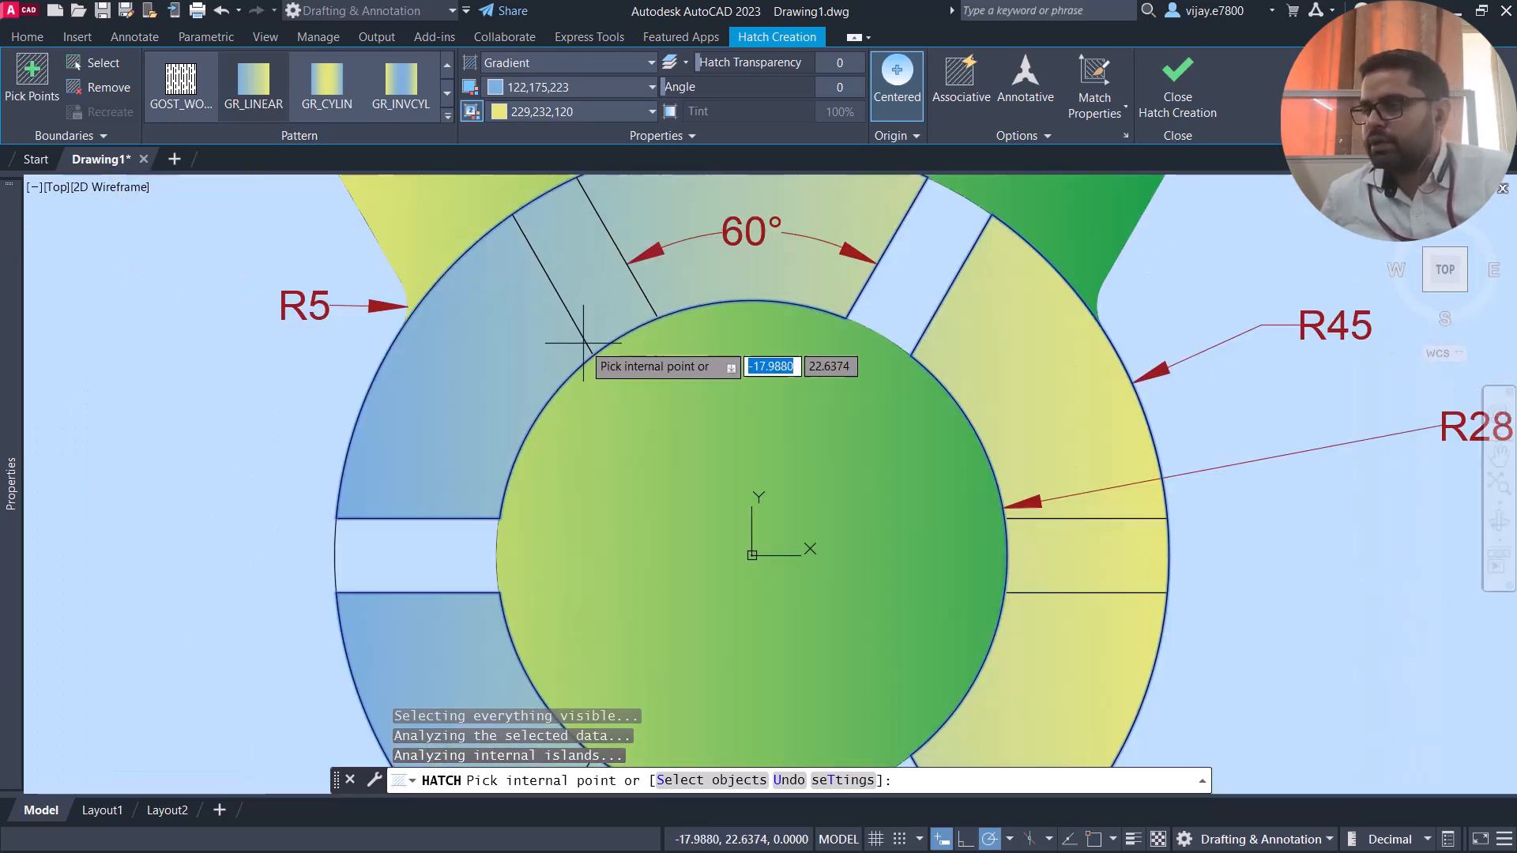
{"action": "scroll", "coordinate": [582, 342], "scroll_direction": "up", "scroll_amount": 3}
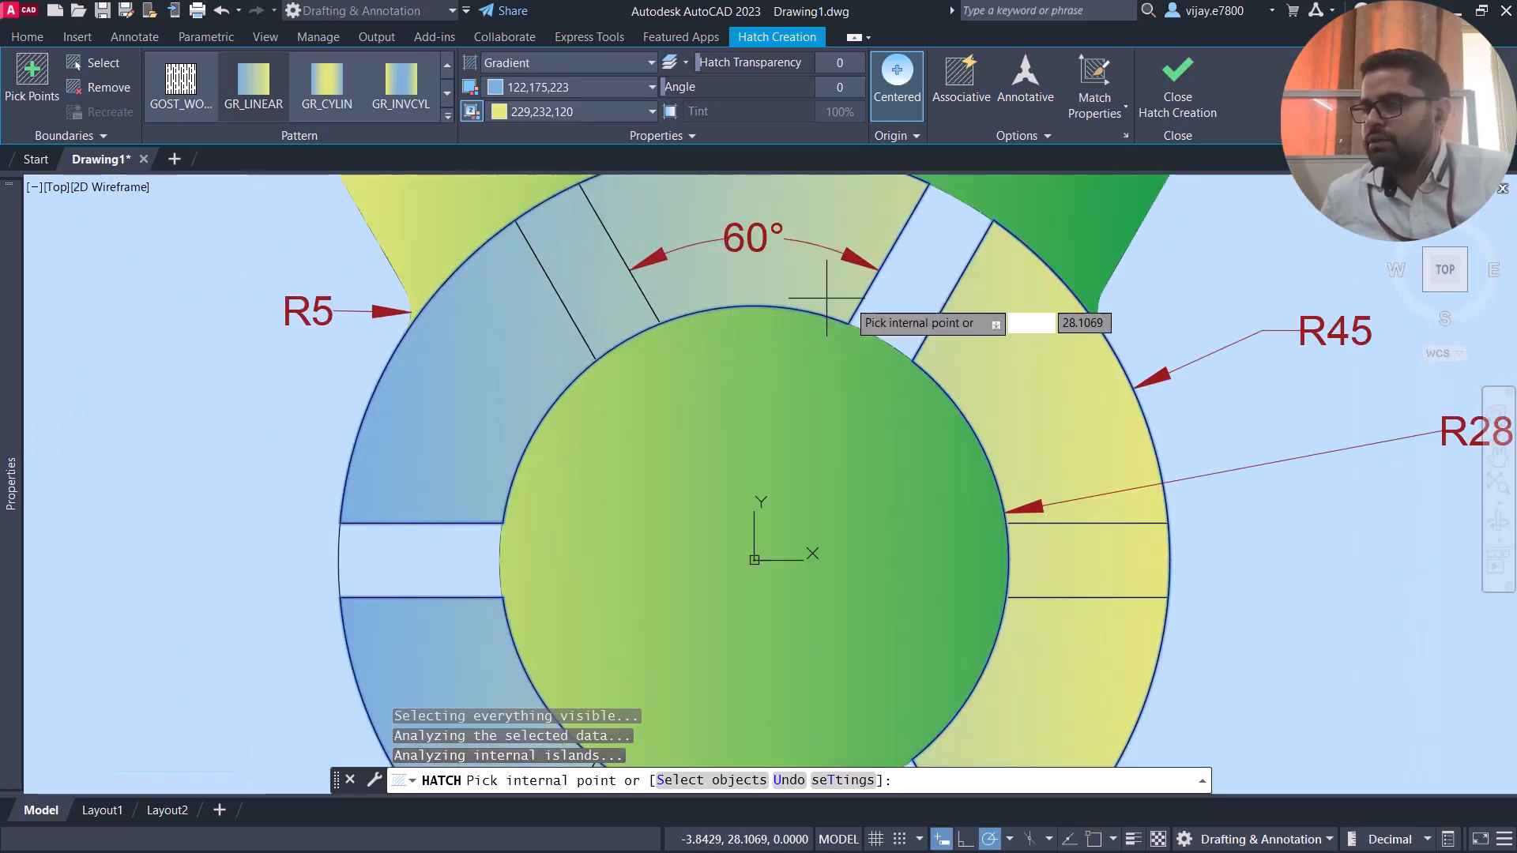
{"action": "scroll", "coordinate": [893, 318], "scroll_direction": "down", "scroll_amount": 4}
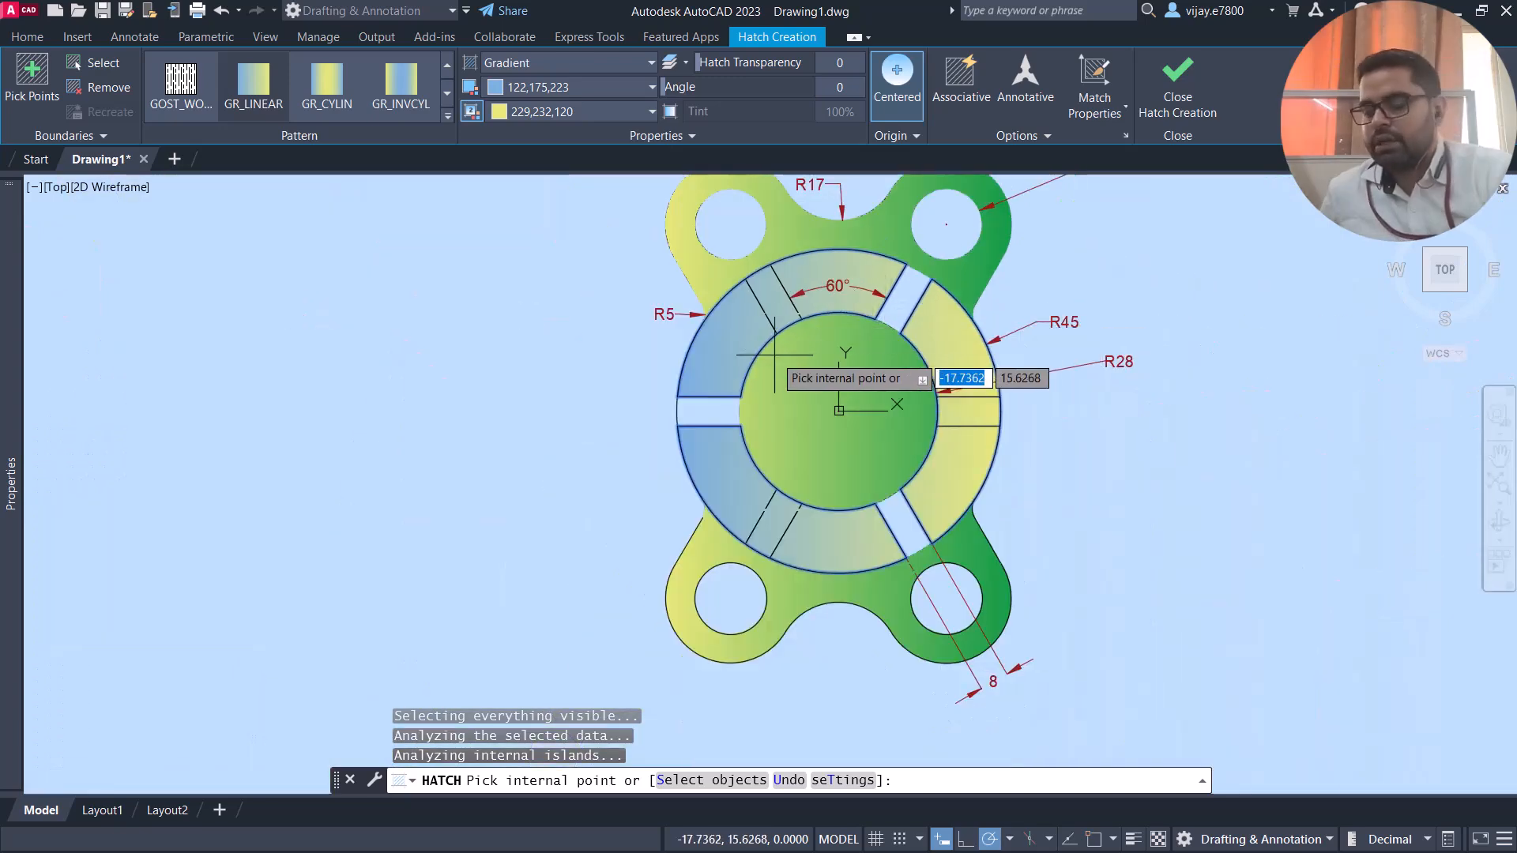
Undo the ring segment picks and cancel the gradient hatch
{"action": "key", "text": "ctrl+z"}
{"action": "key", "text": "ctrl+z"}
{"action": "key", "text": "ctrl+z"}
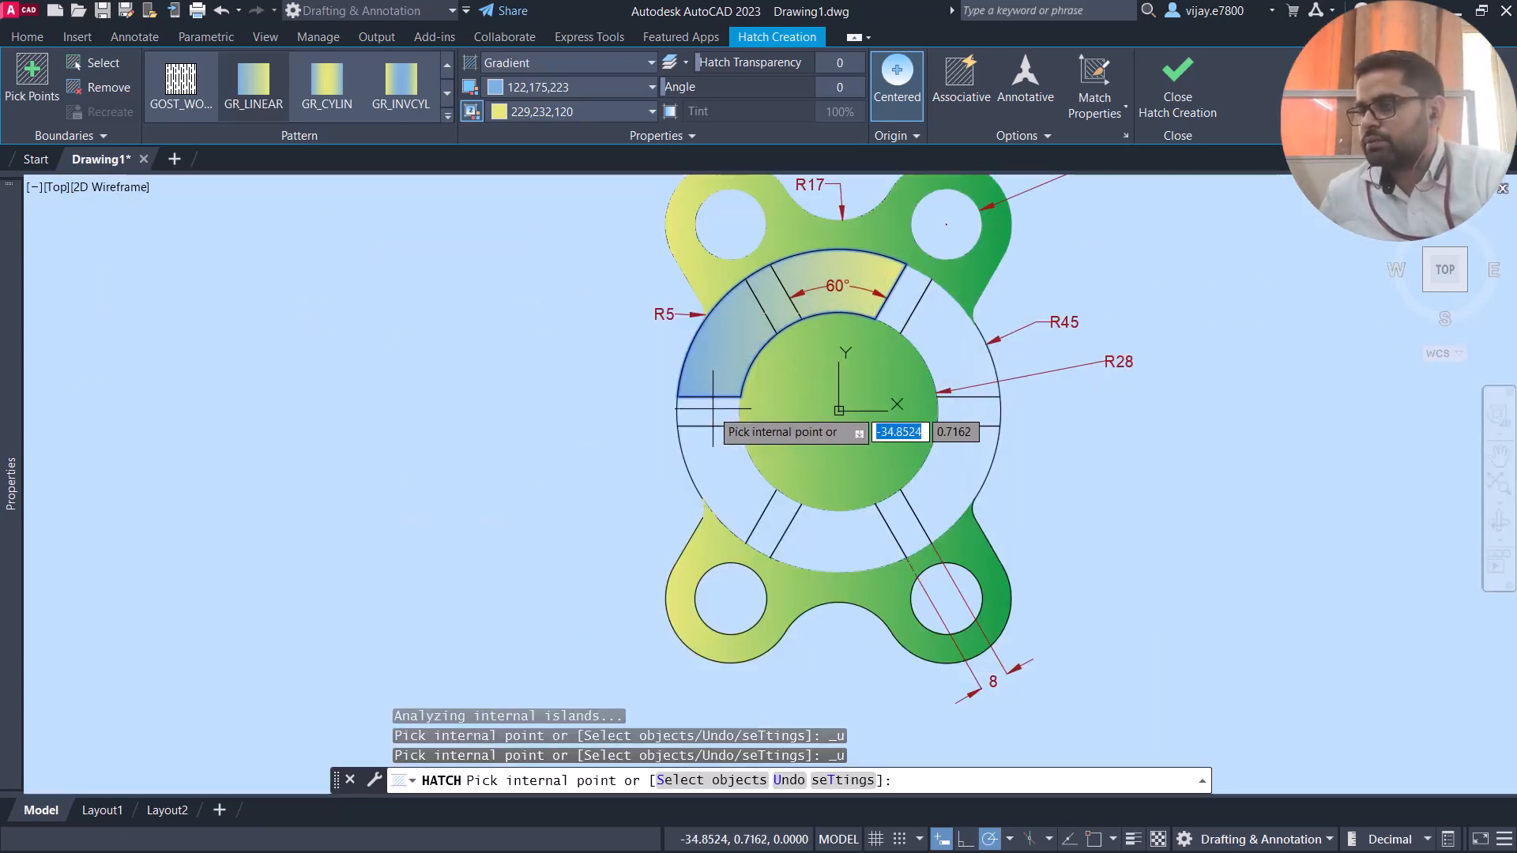
{"action": "key", "text": "Escape"}
Try to extend the upper-left rib's lines to the central circle while the ribs are still a polar array
{"action": "scroll", "coordinate": [784, 322], "scroll_direction": "up", "scroll_amount": 7}
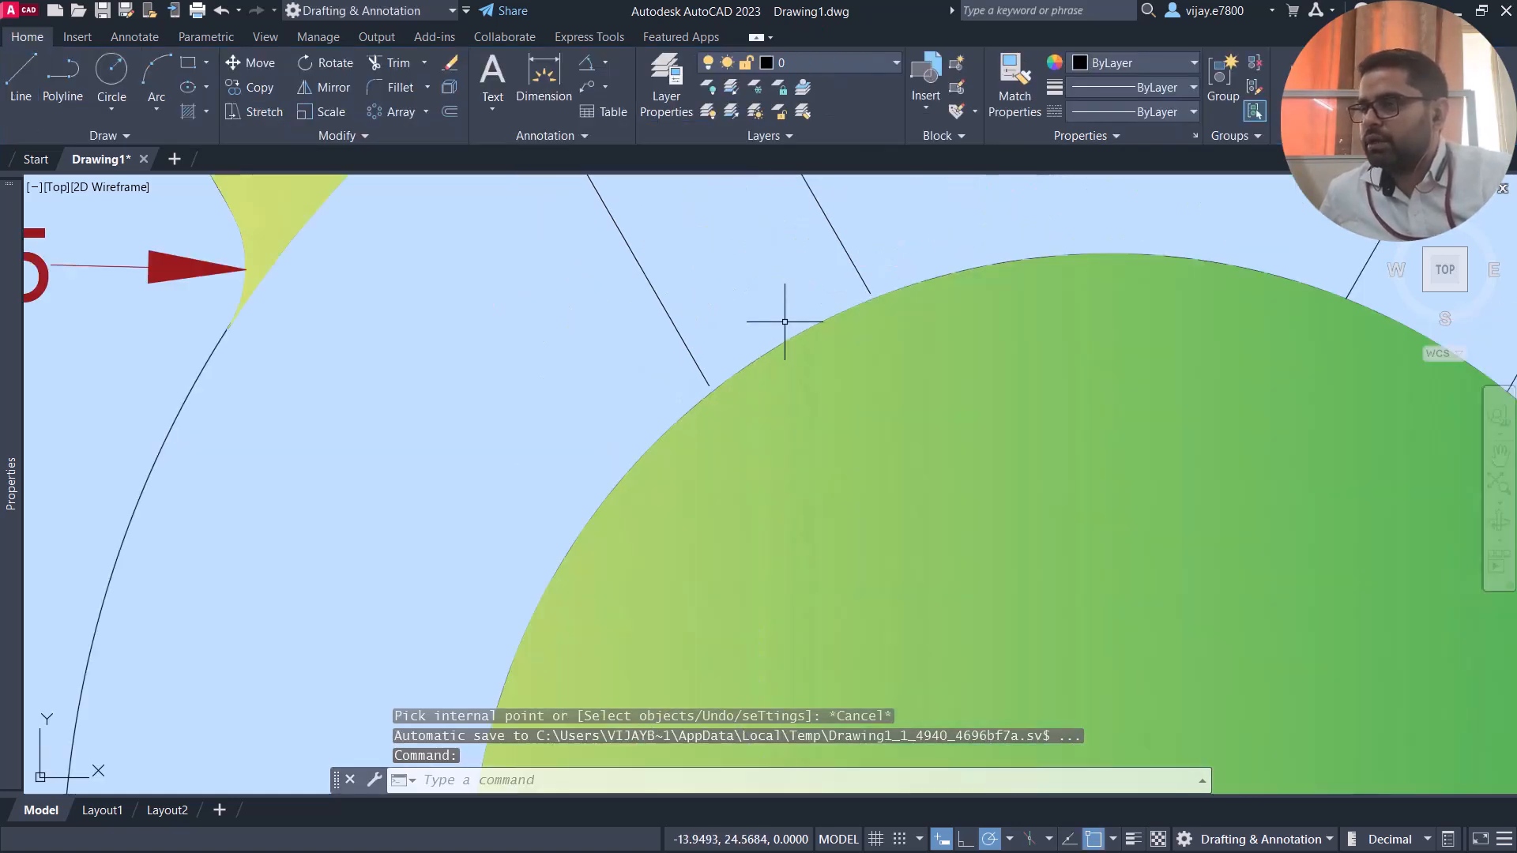
{"action": "left_click", "coordinate": [423, 62]}
{"action": "left_click", "coordinate": [414, 134]}
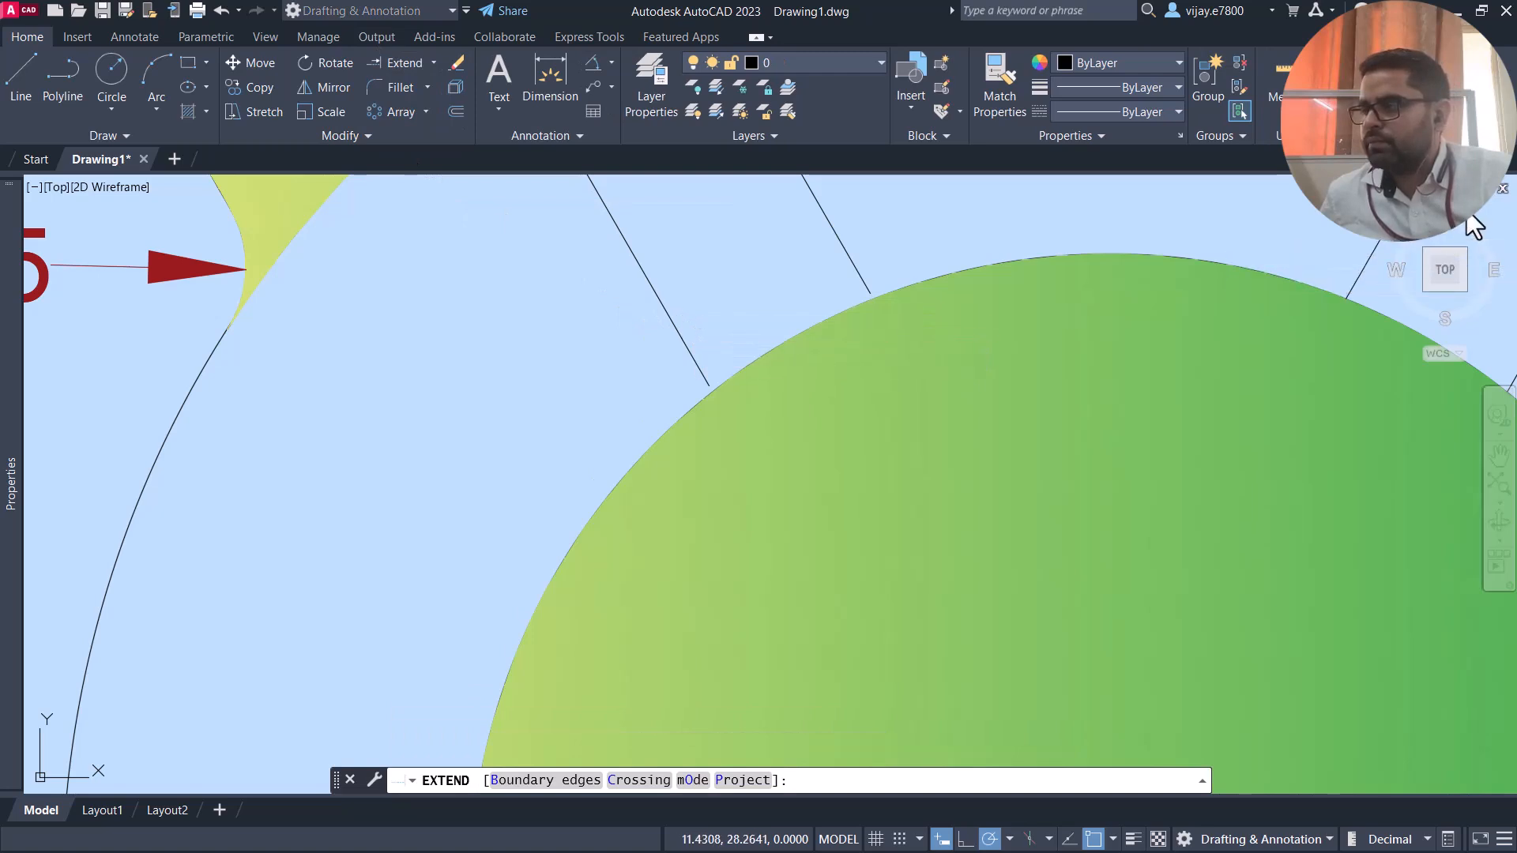
{"action": "scroll", "coordinate": [513, 315], "scroll_direction": "down", "scroll_amount": 4}
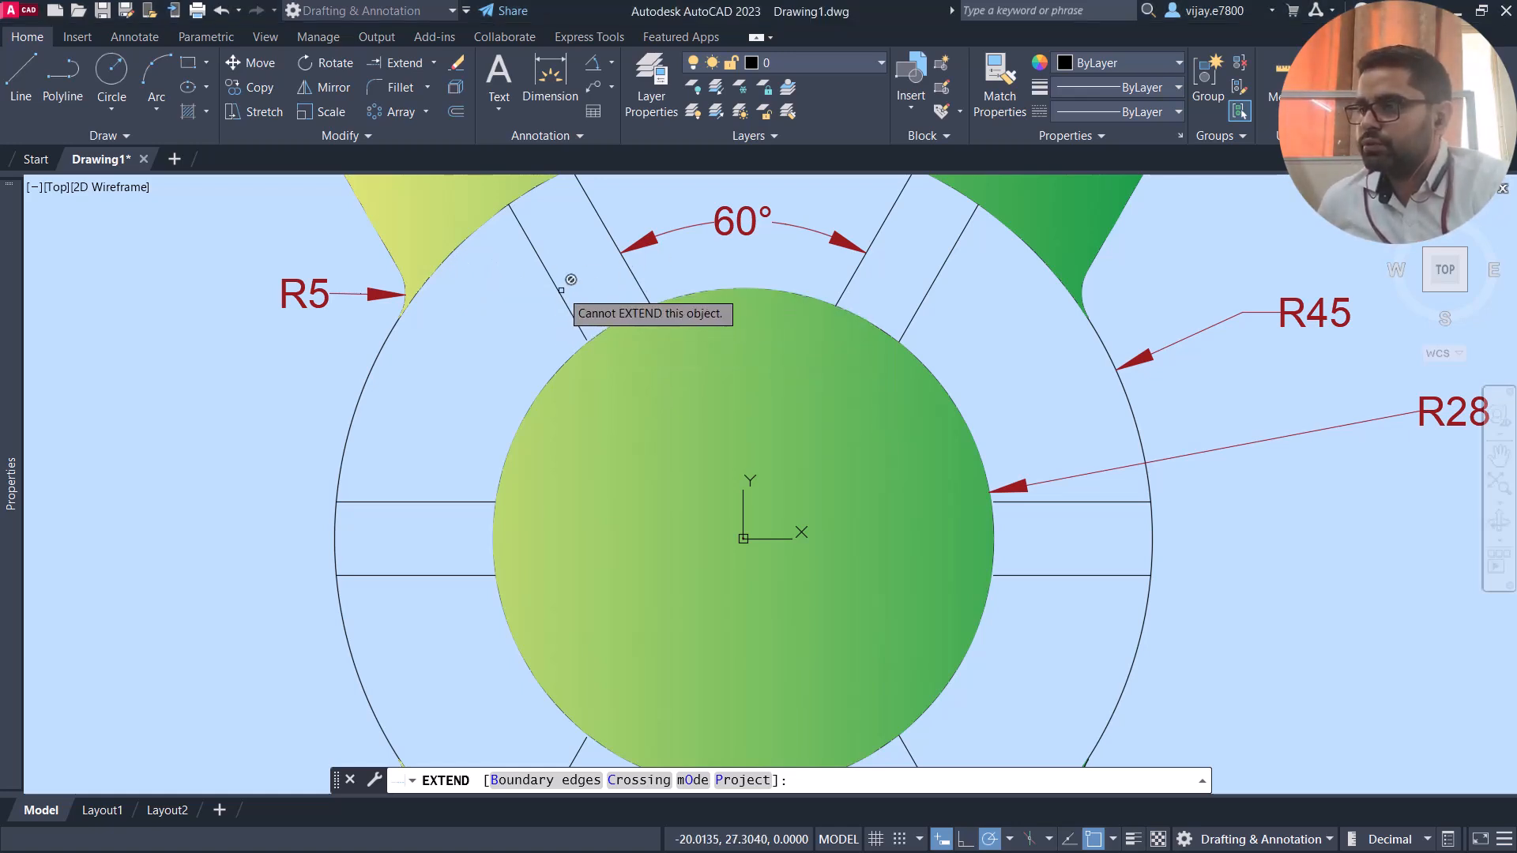
{"action": "key", "text": "Escape"}
Explode the polar array of radial ribs into separate lines
{"action": "left_click", "coordinate": [559, 291]}
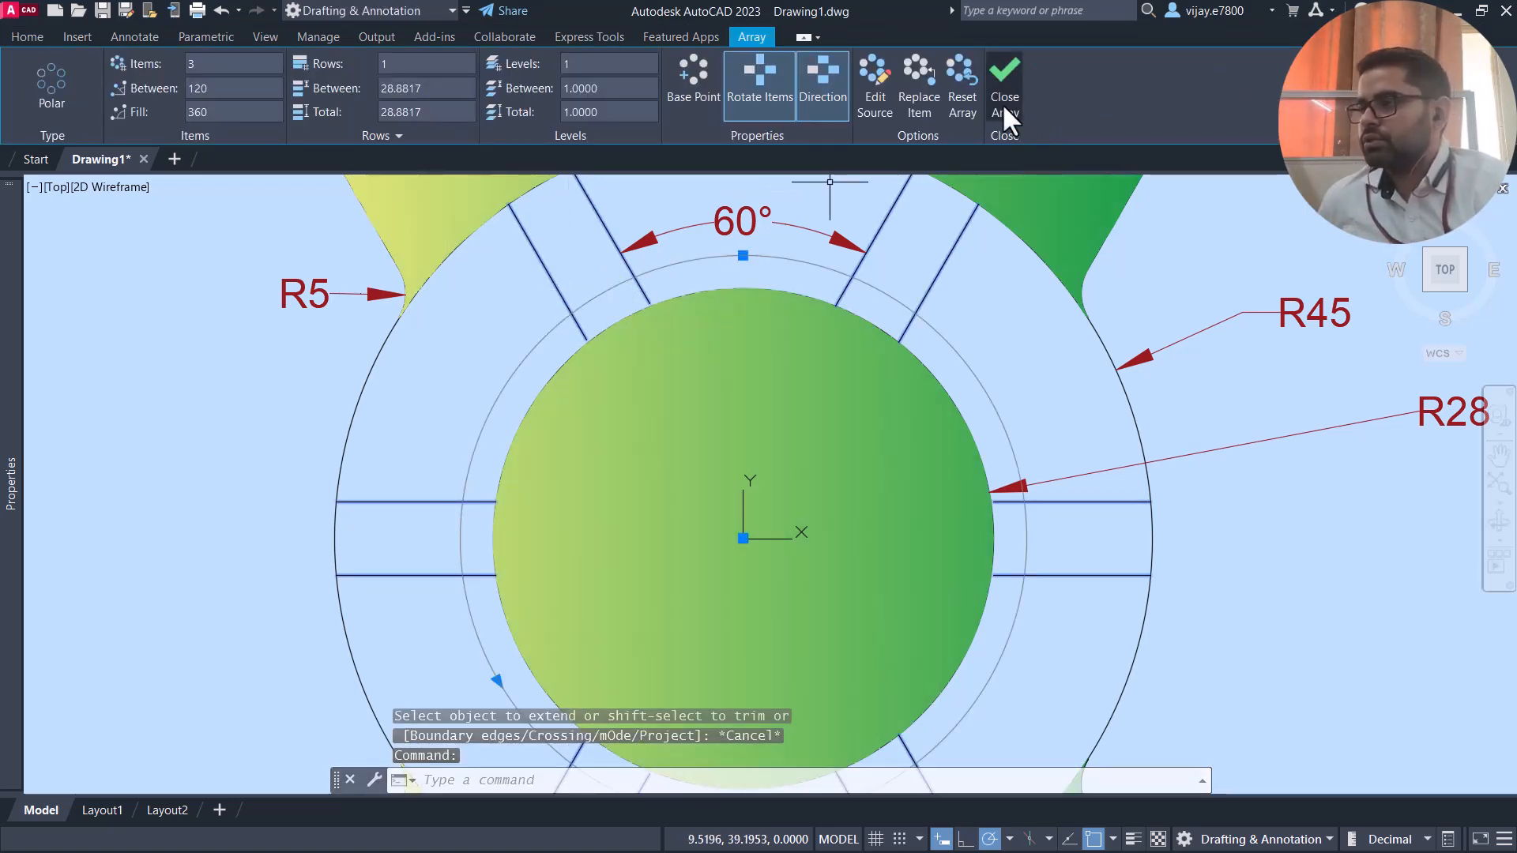
{"action": "left_click", "coordinate": [1001, 102]}
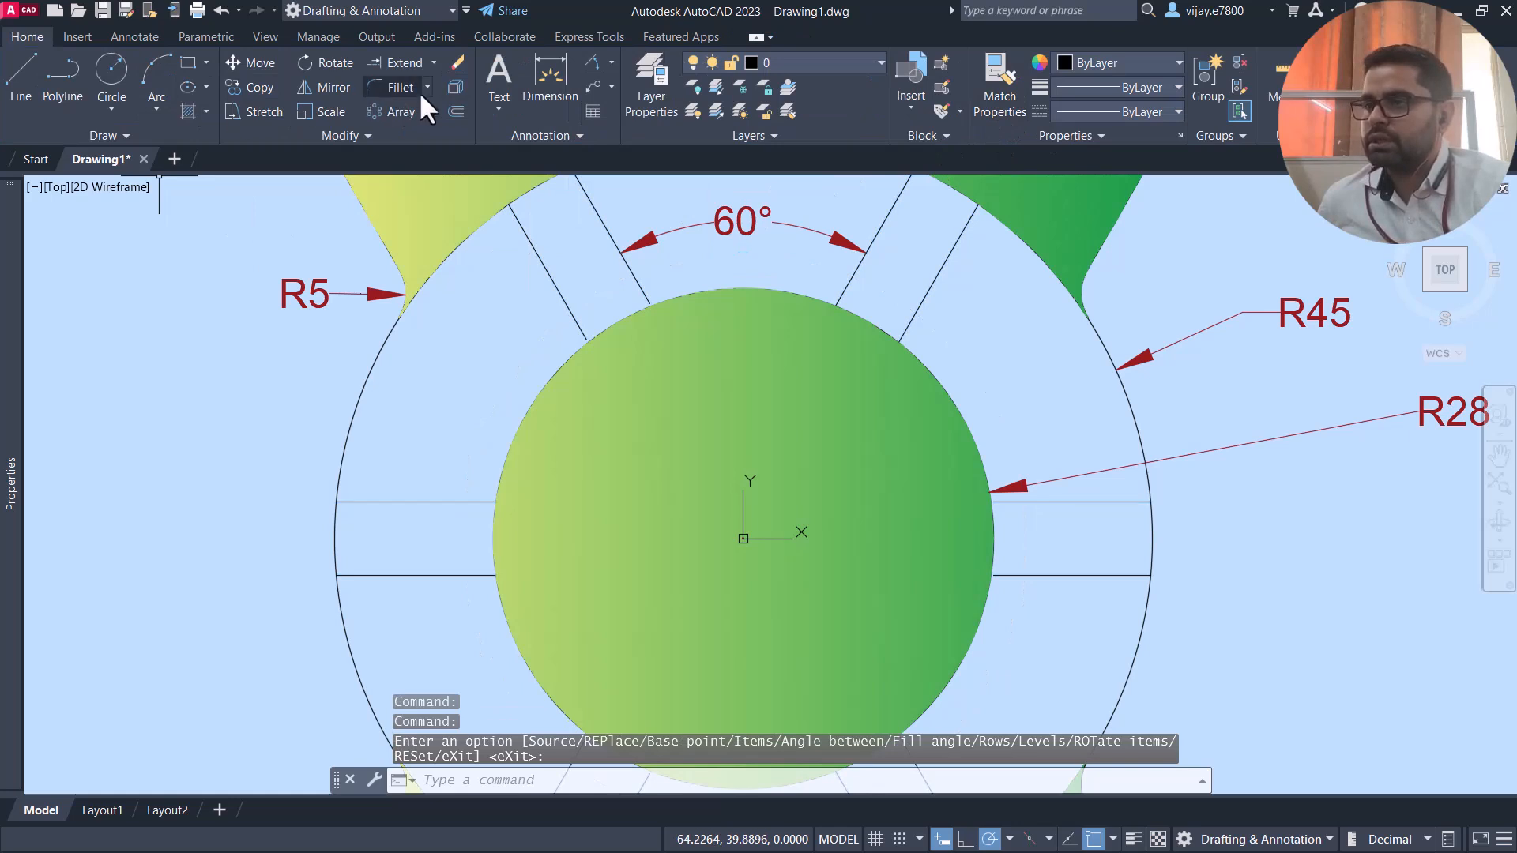
{"action": "left_click", "coordinate": [455, 88]}
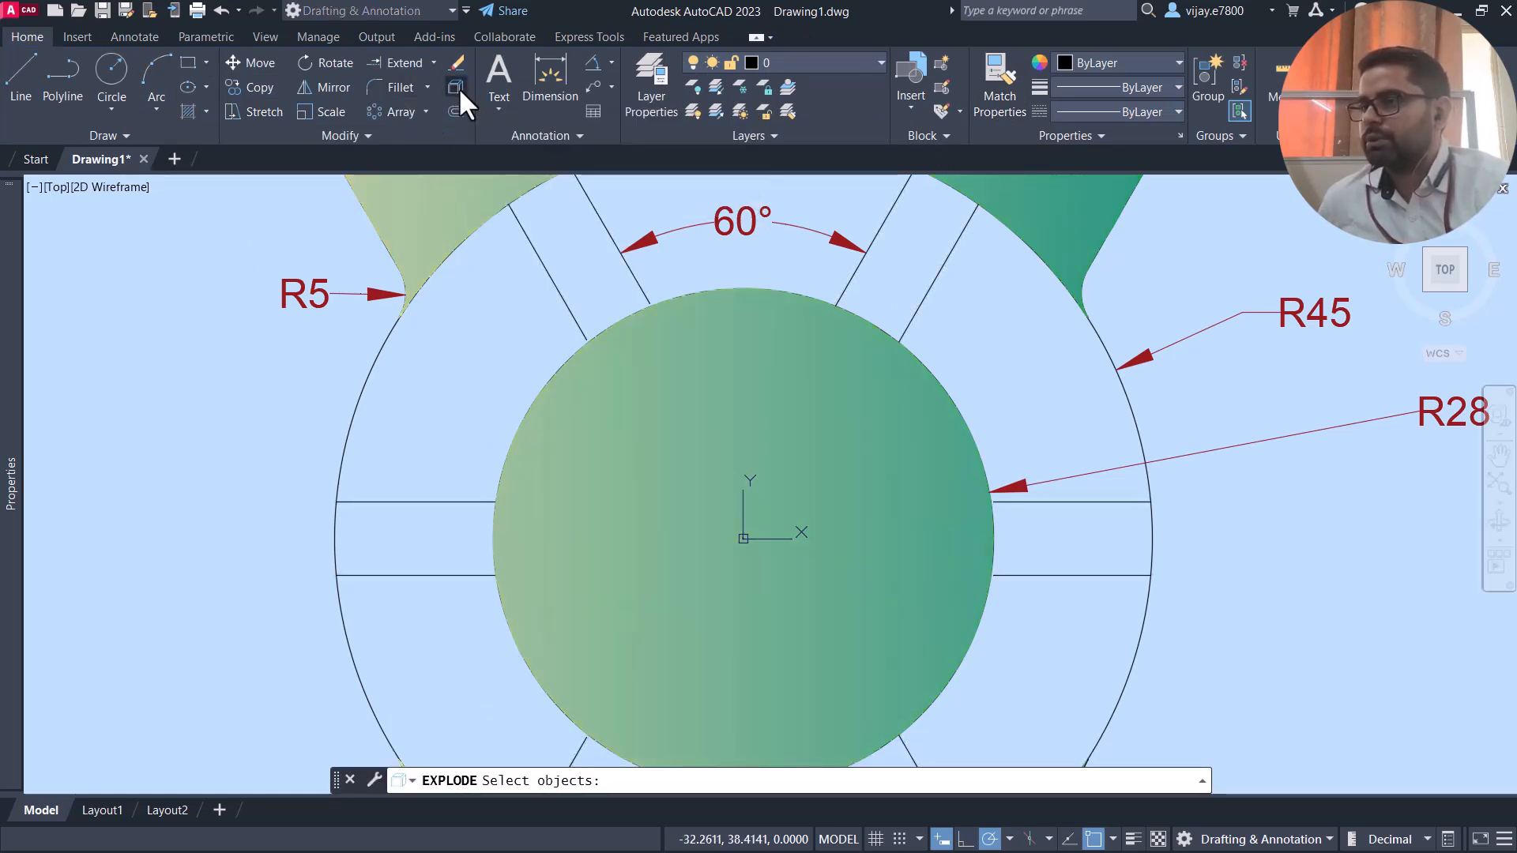
{"action": "left_click", "coordinate": [547, 266]}
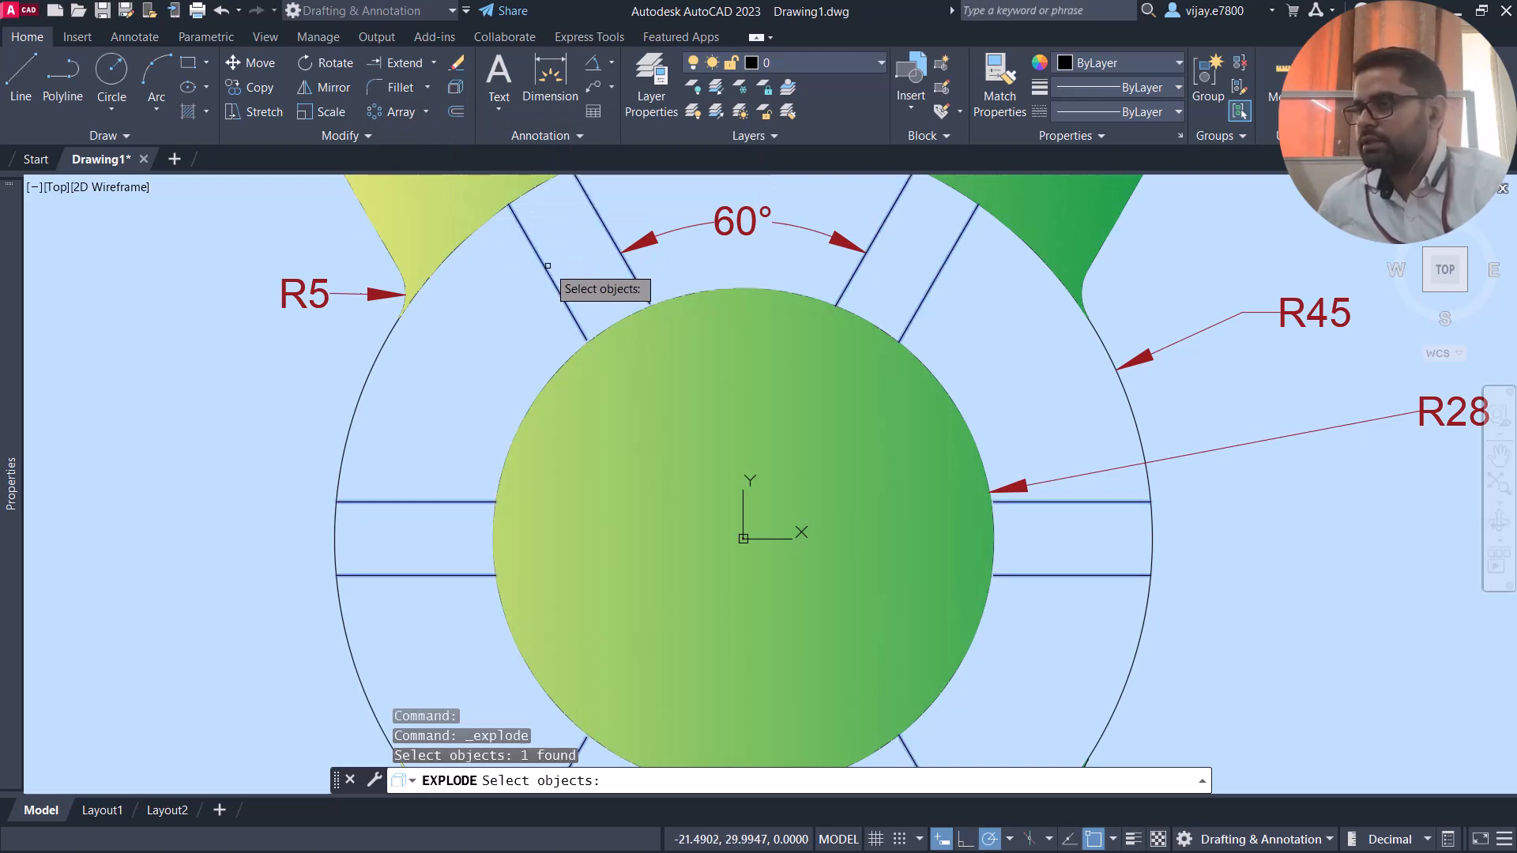
{"action": "key", "text": "Return"}
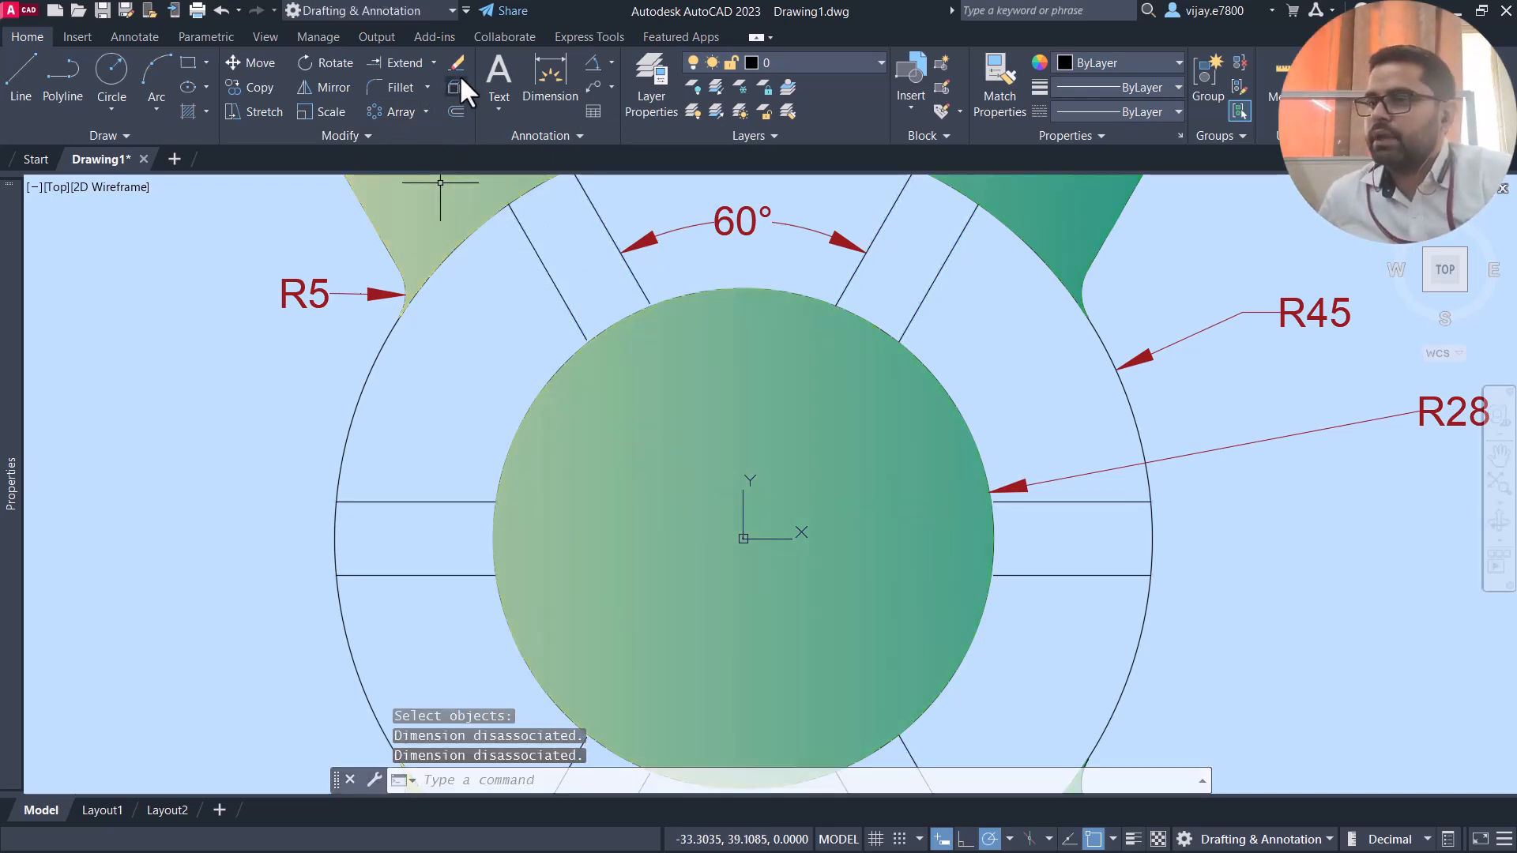
Extend both lines of the upper-left rib to the central circle
{"action": "left_click", "coordinate": [407, 63]}
{"action": "left_click", "coordinate": [566, 301]}
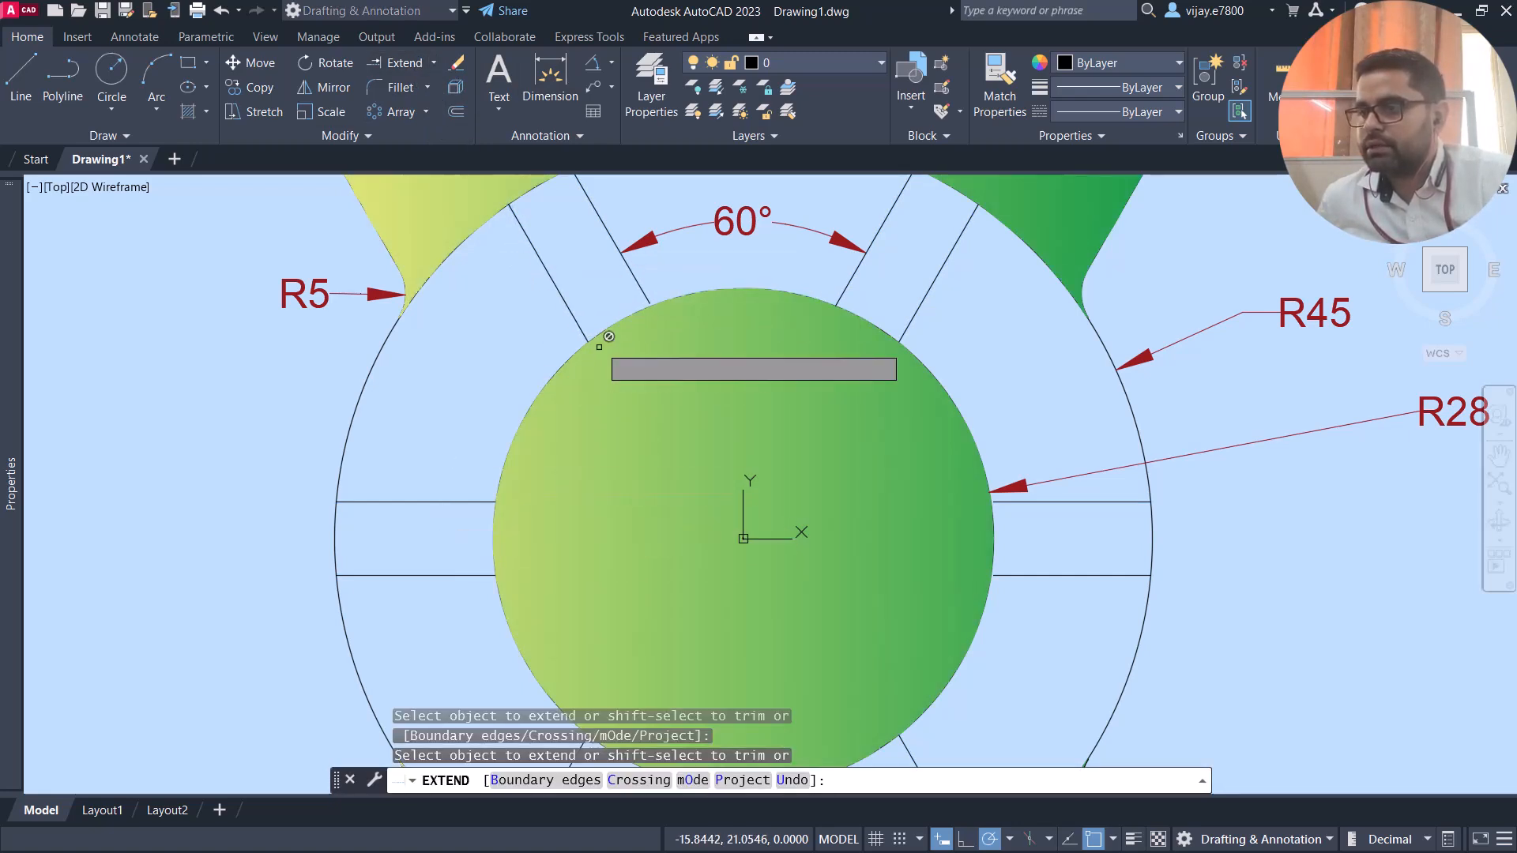
{"action": "left_click", "coordinate": [644, 287]}
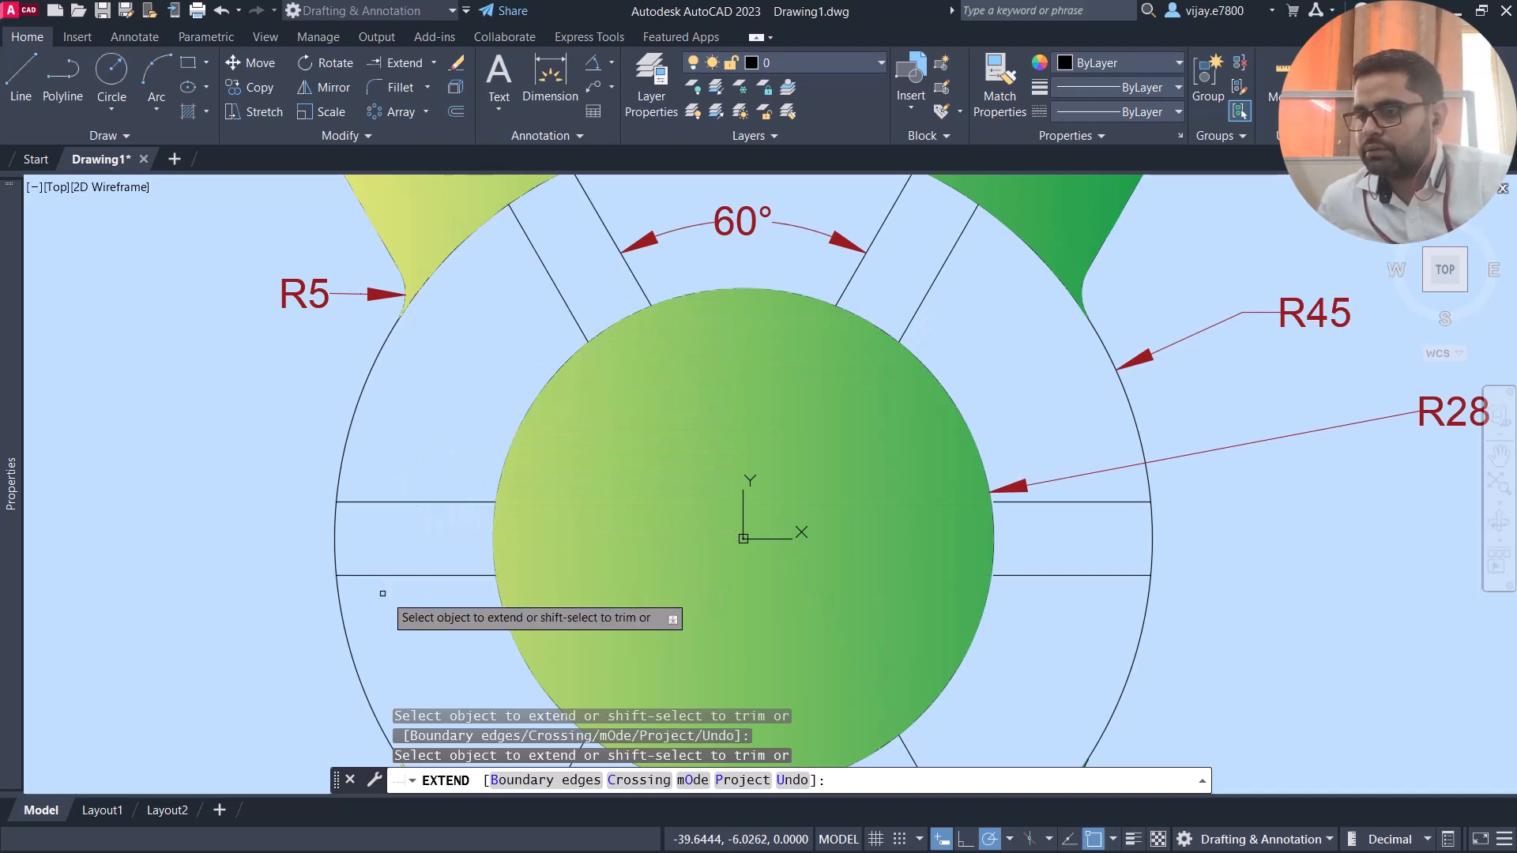
Check the remaining ribs and extend any line that stops short of the central circle
{"action": "scroll", "coordinate": [420, 561], "scroll_direction": "up", "scroll_amount": 6}
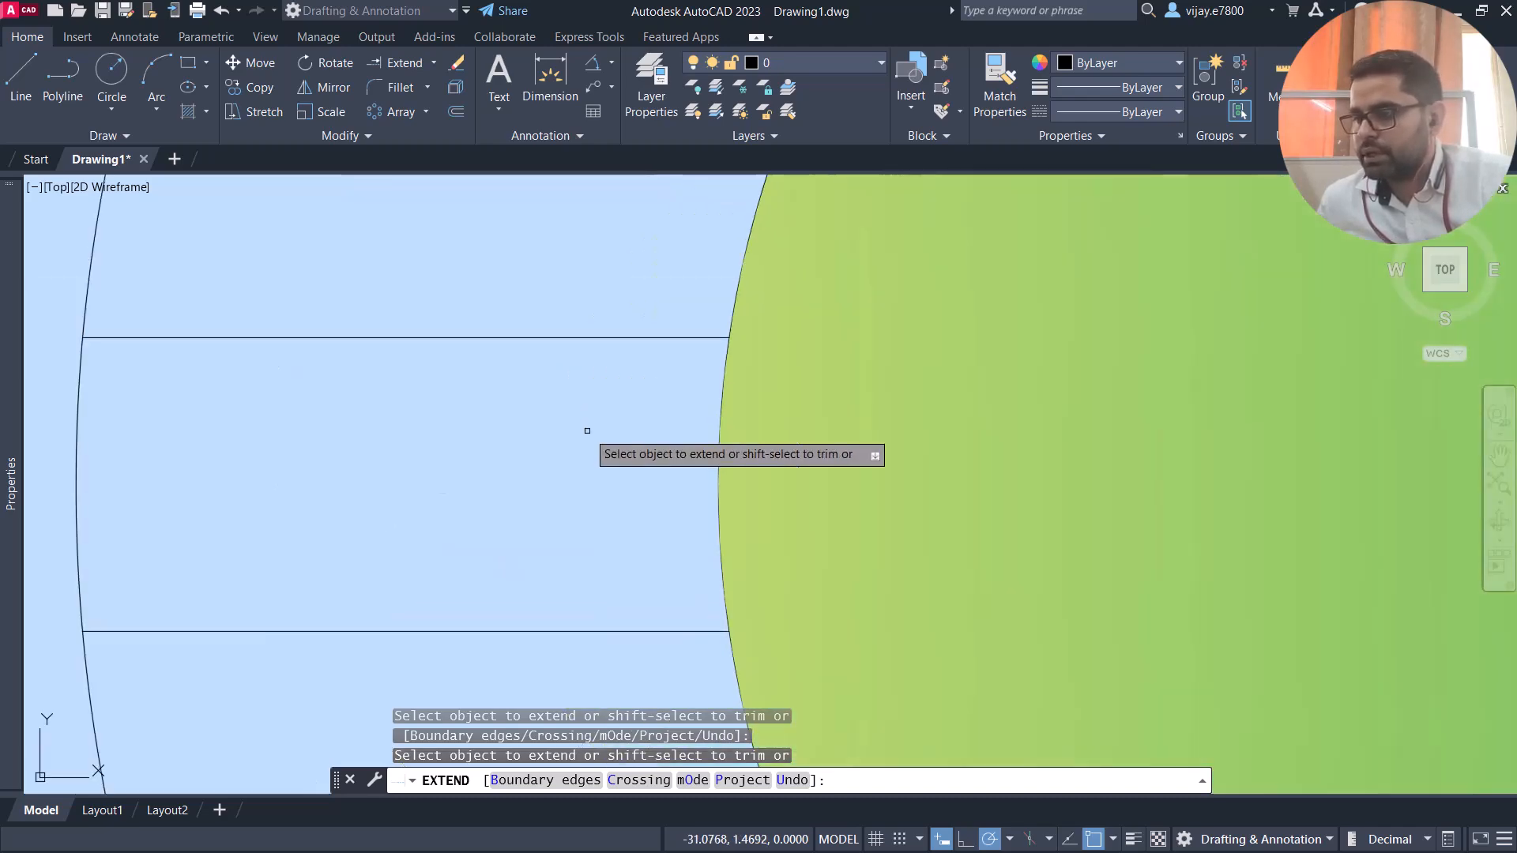
{"action": "scroll", "coordinate": [591, 433], "scroll_direction": "down", "scroll_amount": 6}
{"action": "scroll", "coordinate": [681, 597], "scroll_direction": "up", "scroll_amount": 4}
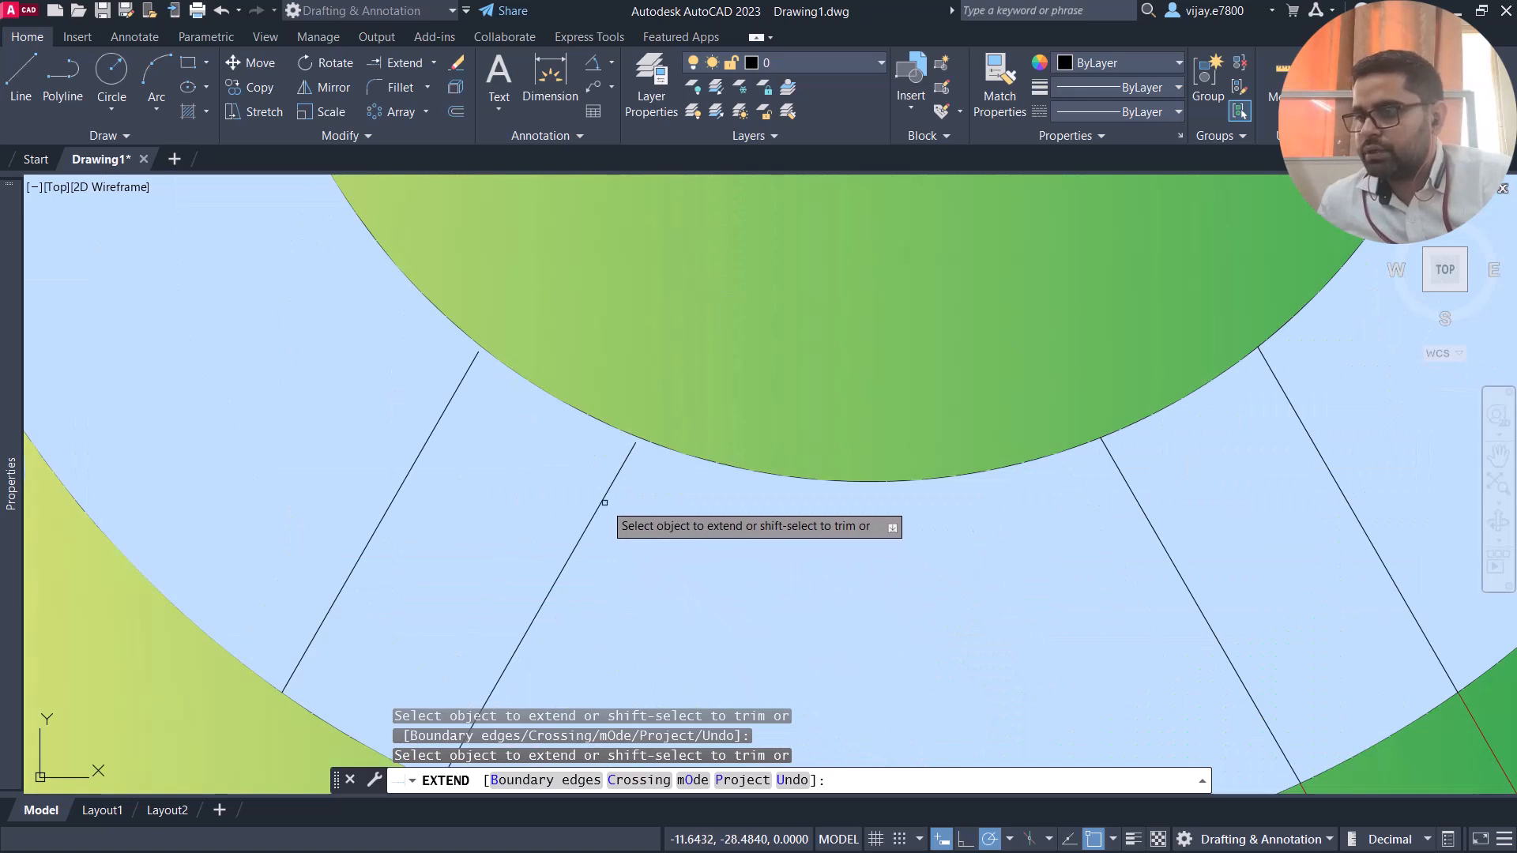
{"action": "scroll", "coordinate": [577, 537], "scroll_direction": "down", "scroll_amount": 2}
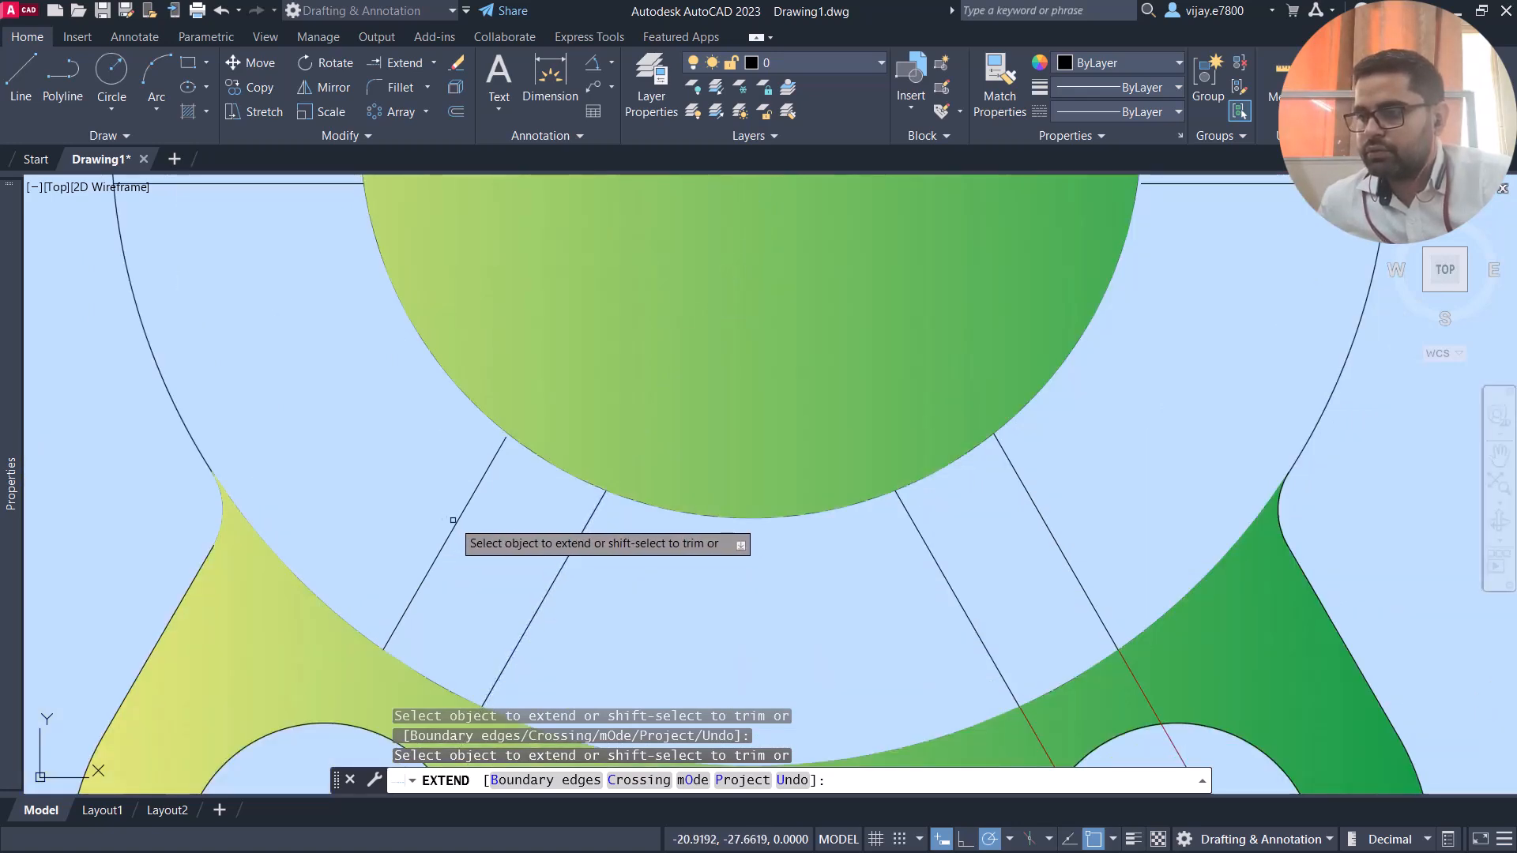
{"action": "scroll", "coordinate": [1414, 355], "scroll_direction": "down", "scroll_amount": 4}
{"action": "scroll", "coordinate": [1426, 340], "scroll_direction": "up", "scroll_amount": 7}
{"action": "scroll", "coordinate": [1426, 340], "scroll_direction": "up", "scroll_amount": 2}
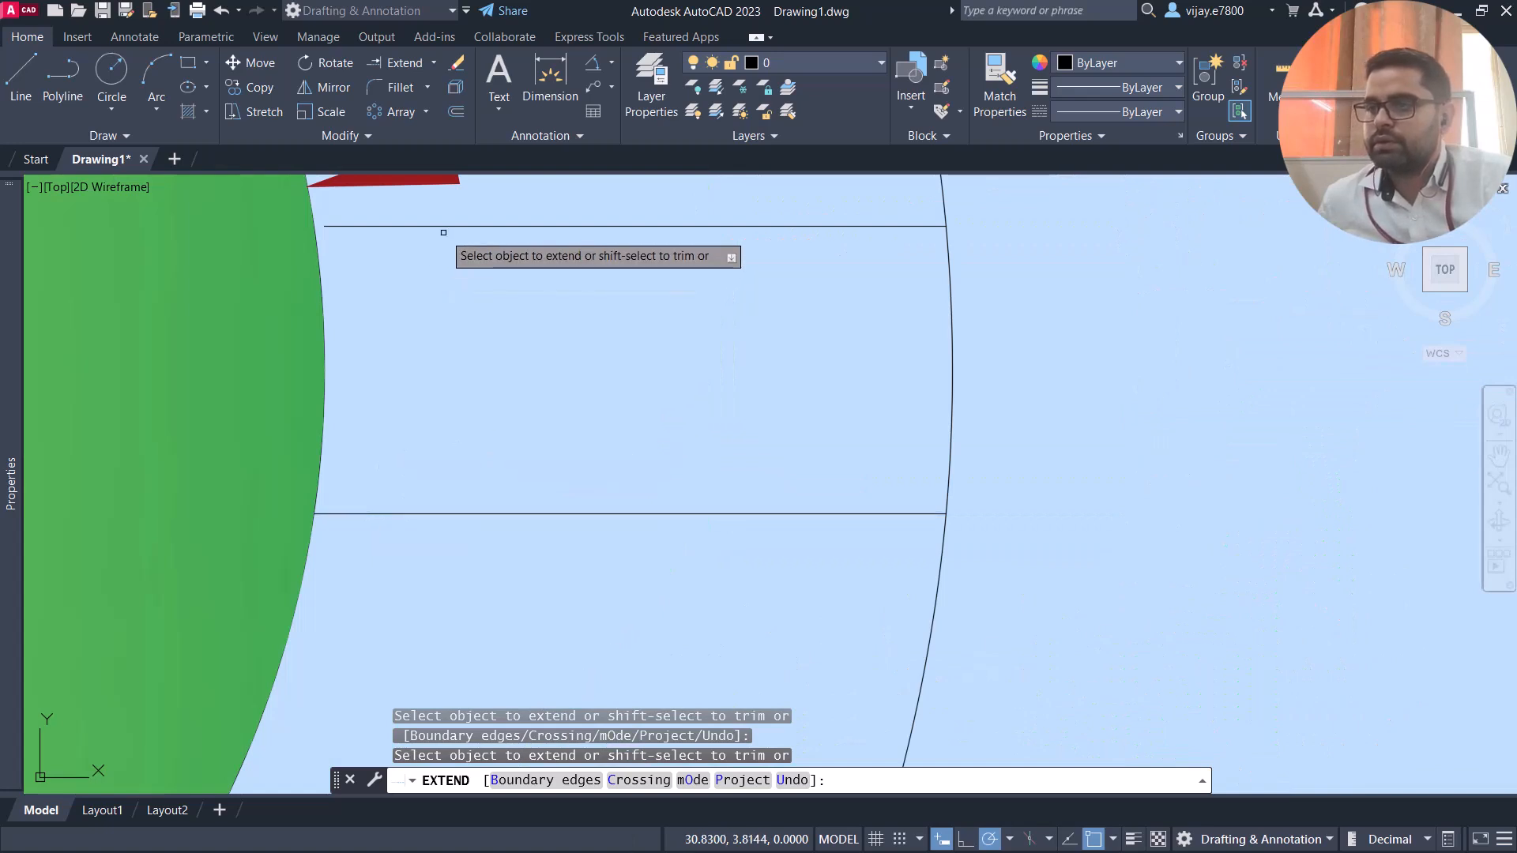
{"action": "scroll", "coordinate": [442, 294], "scroll_direction": "down", "scroll_amount": 8}
{"action": "middle_click_drag", "start_coordinate": [617, 381], "coordinate": [921, 485]}
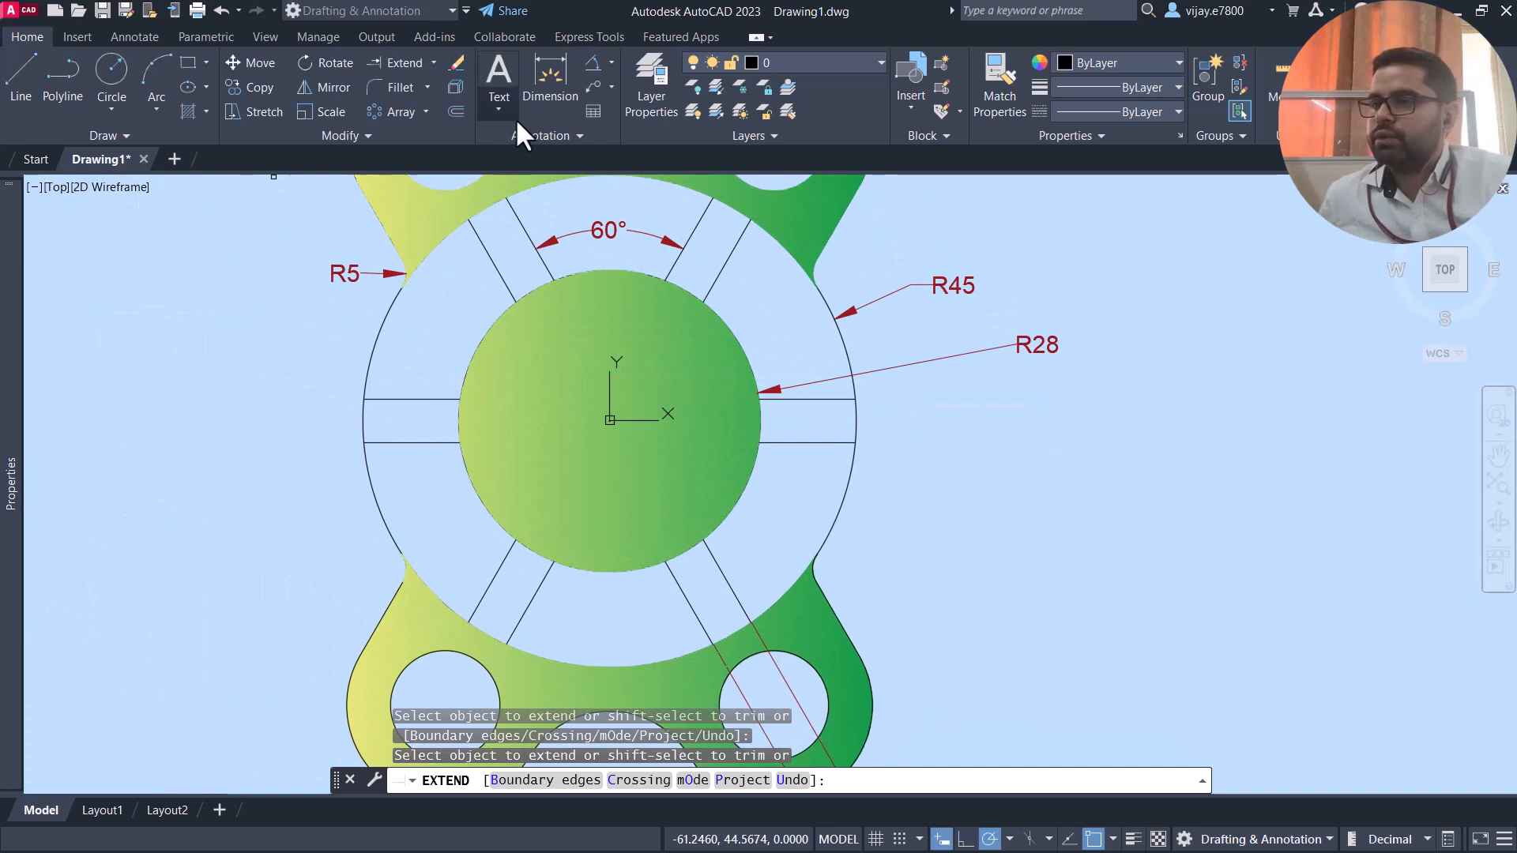
Hatch the upper-left, upper-right and bottom ring segments with a gradient from blue 122,175,223 to yellow 229,232,120
{"action": "left_click", "coordinate": [186, 110]}
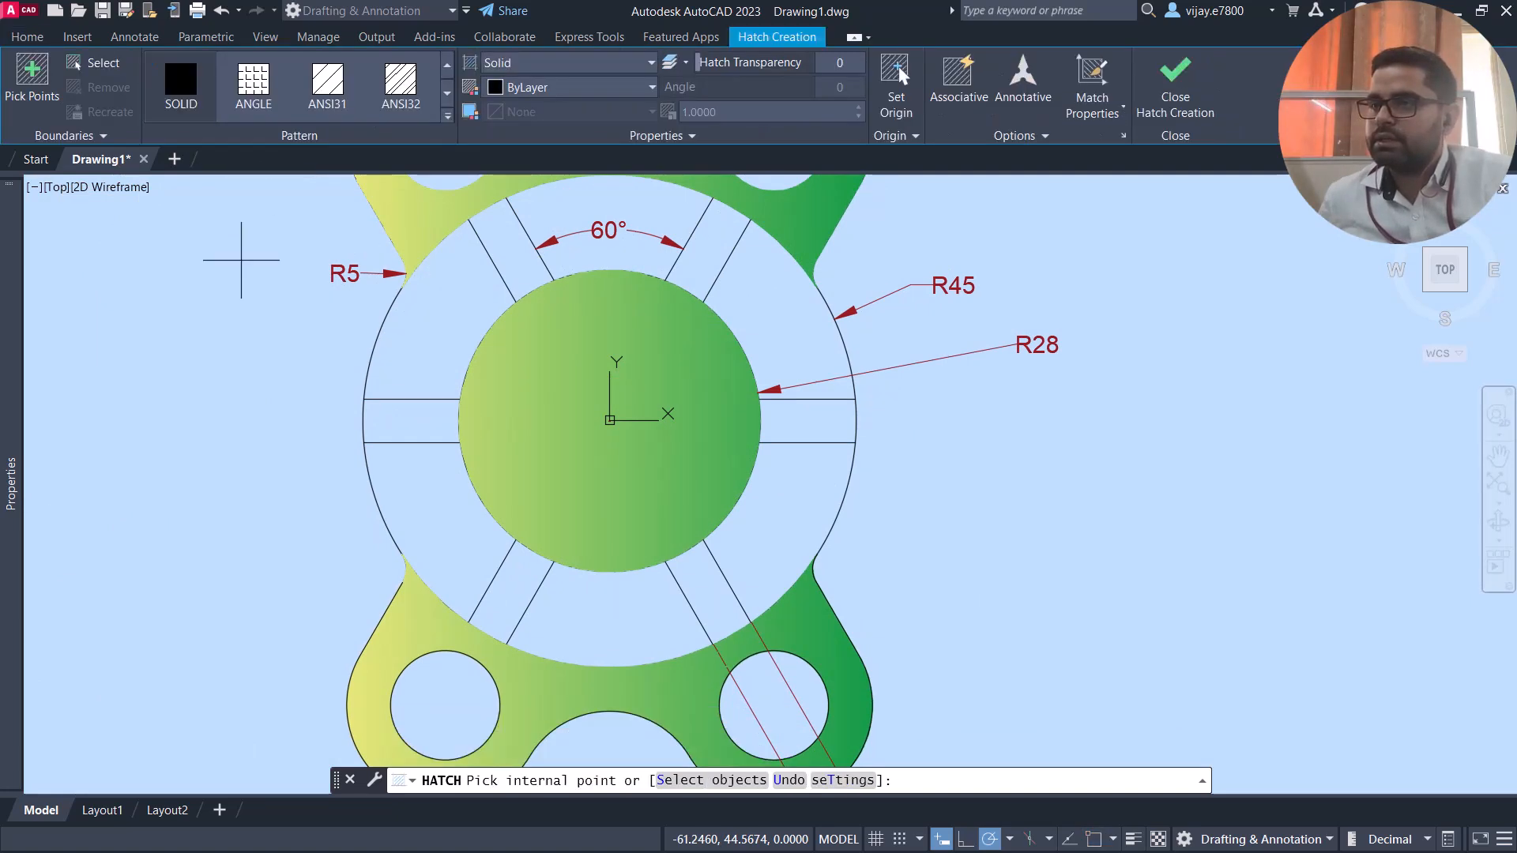
{"action": "left_click", "coordinate": [559, 67]}
{"action": "left_click", "coordinate": [551, 103]}
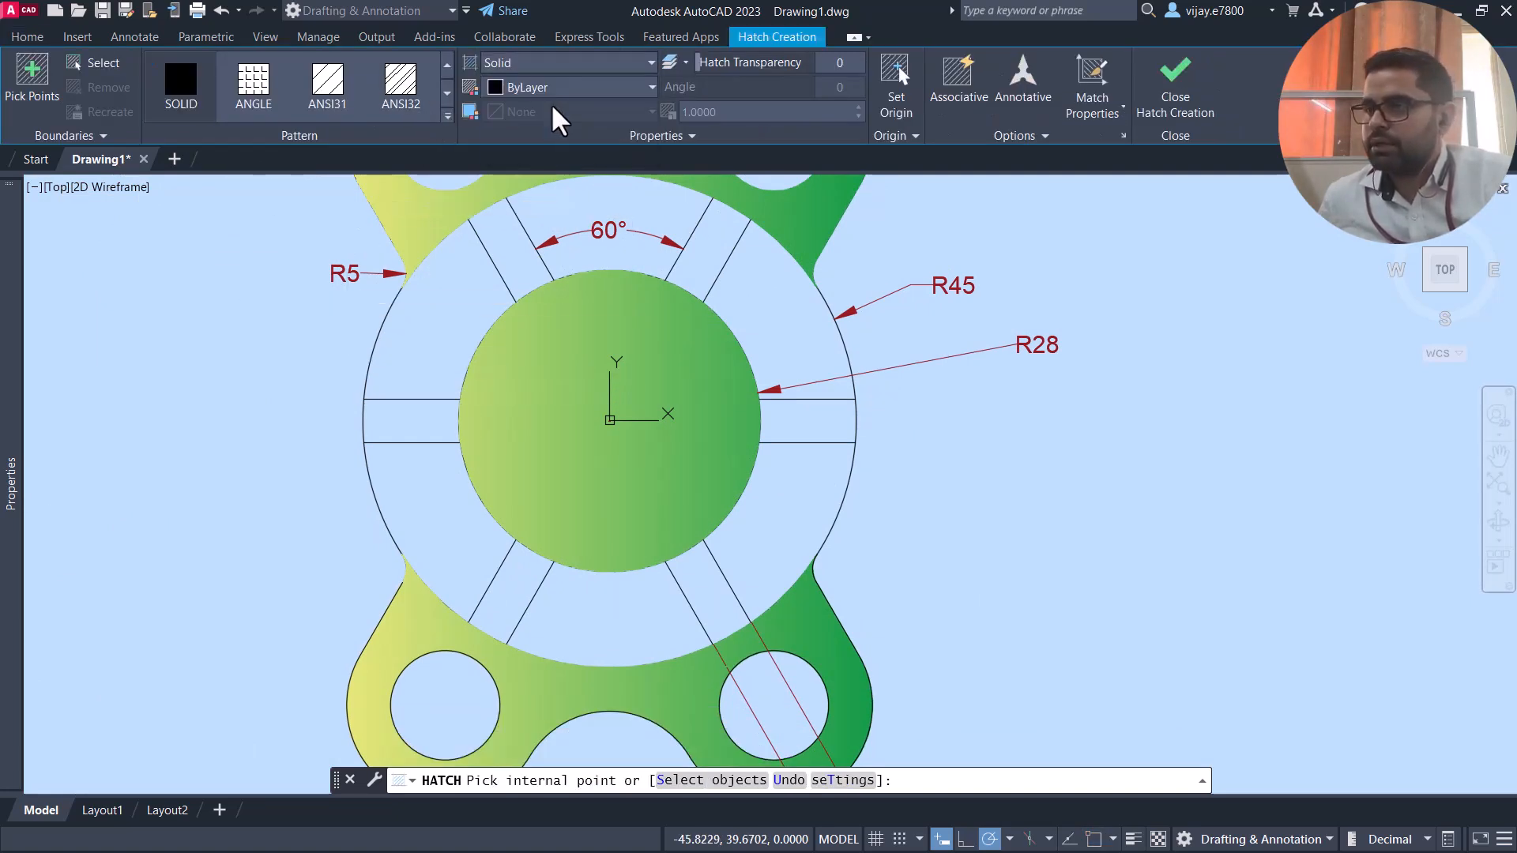
{"action": "left_click", "coordinate": [431, 331]}
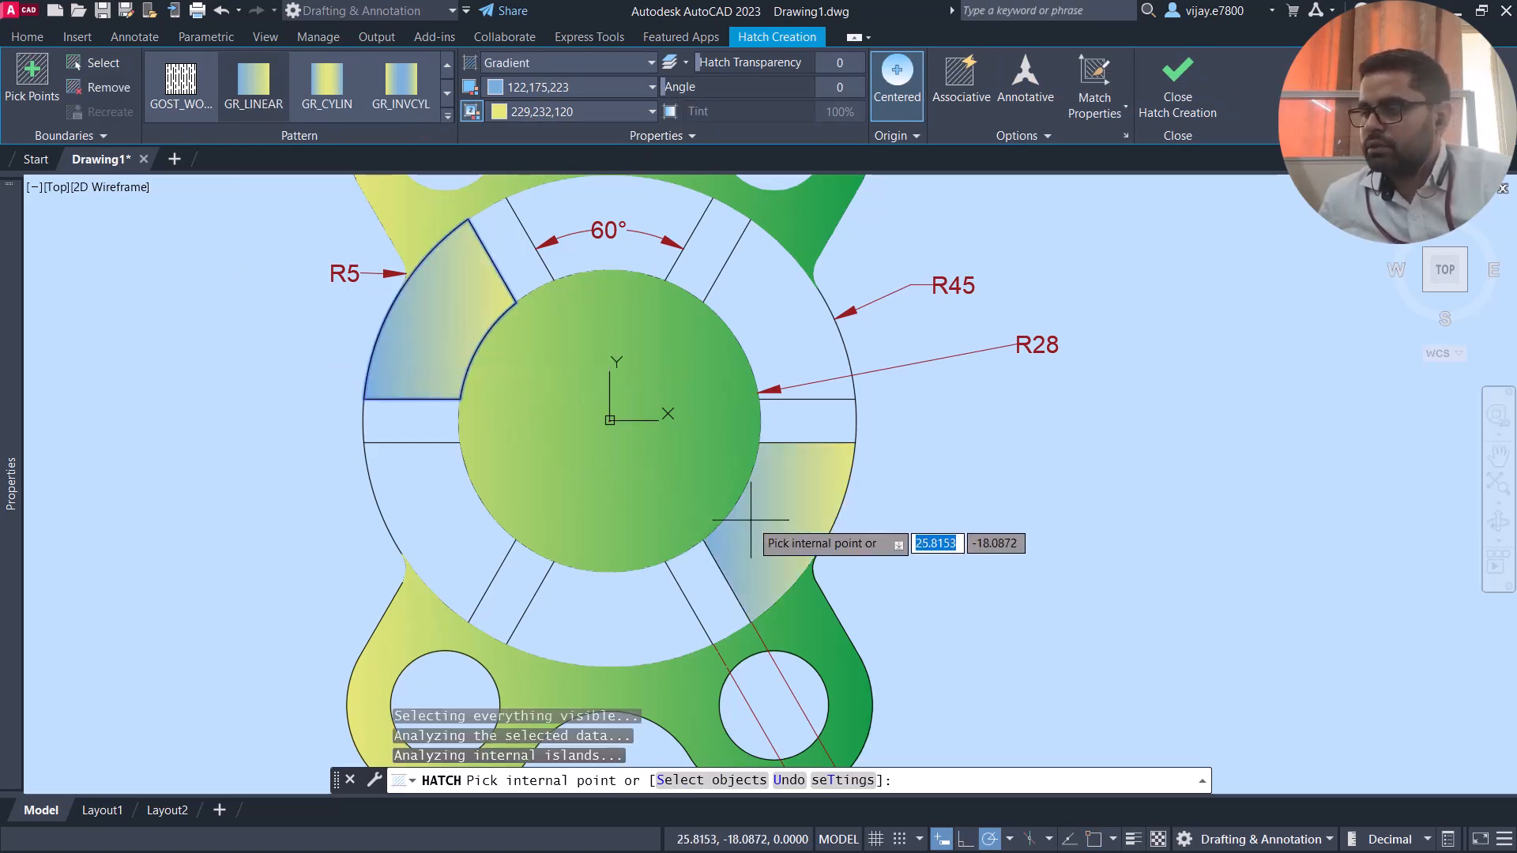
{"action": "left_click", "coordinate": [738, 517]}
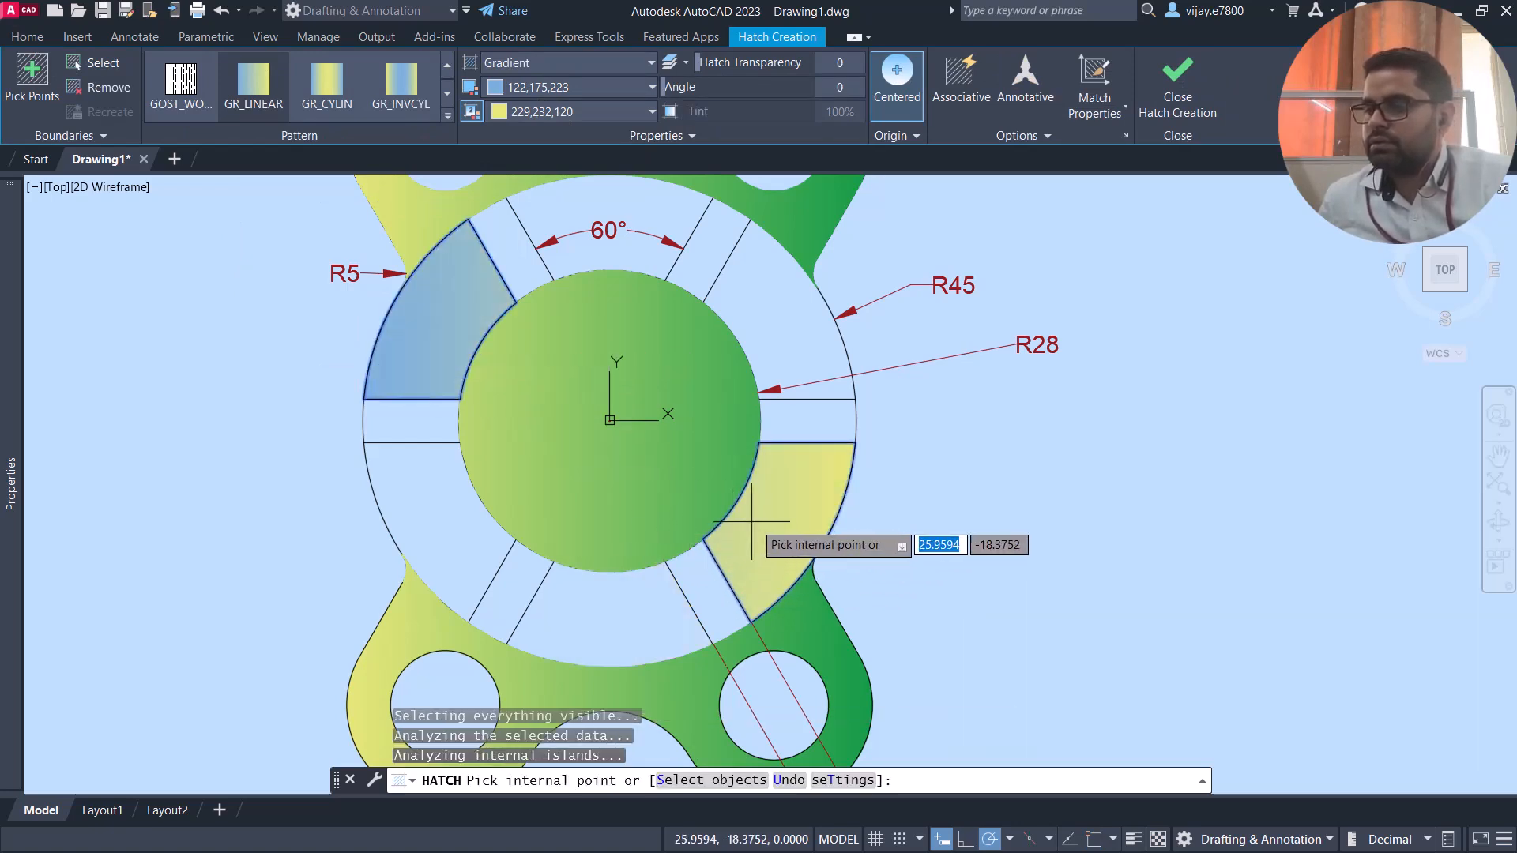
{"action": "key", "text": "ctrl+z"}
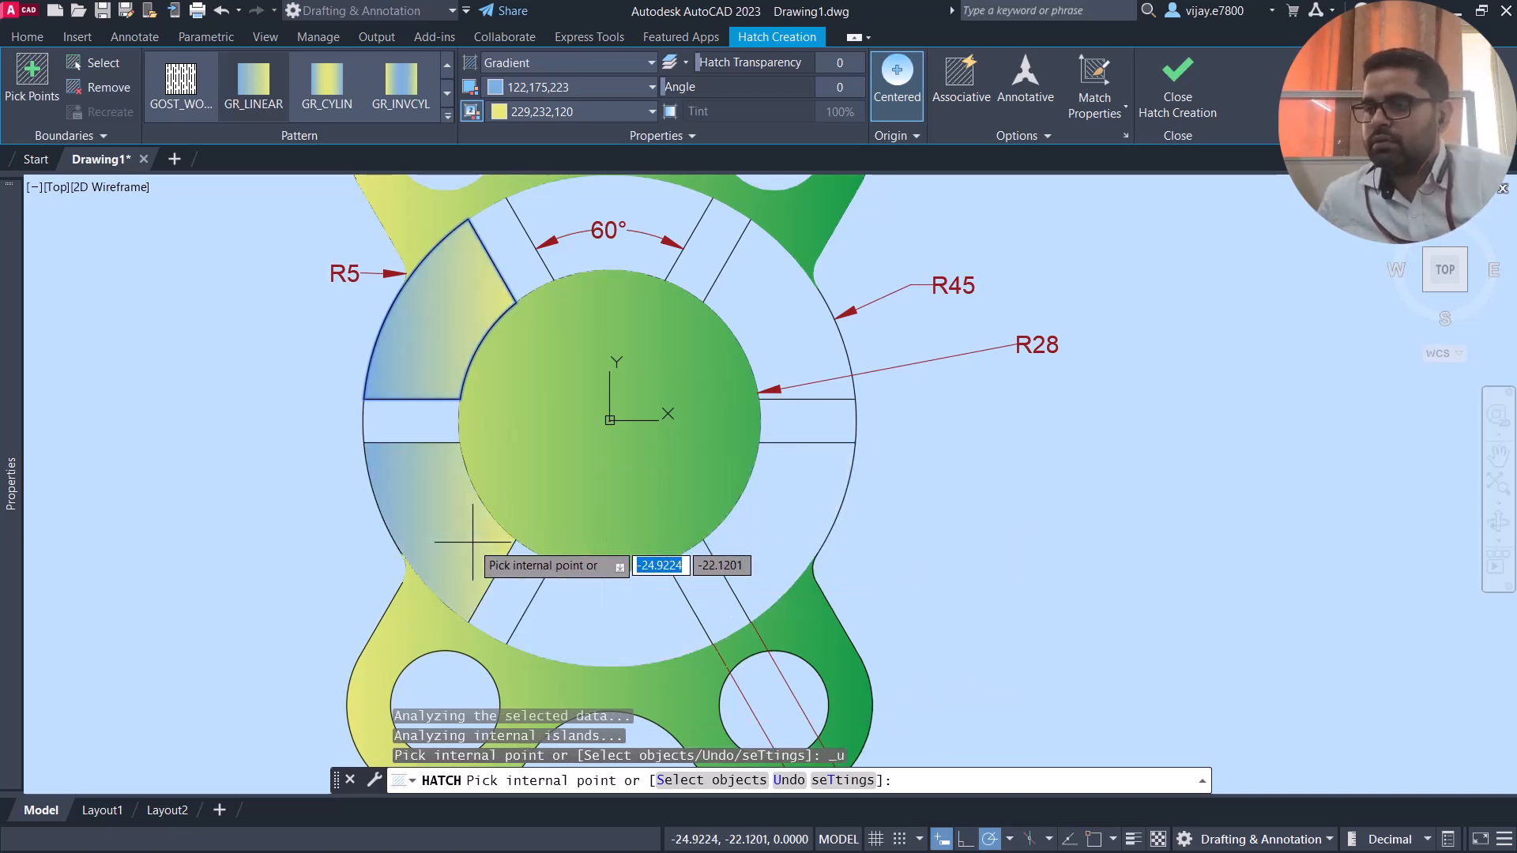
{"action": "left_click", "coordinate": [570, 608]}
{"action": "left_click", "coordinate": [758, 340]}
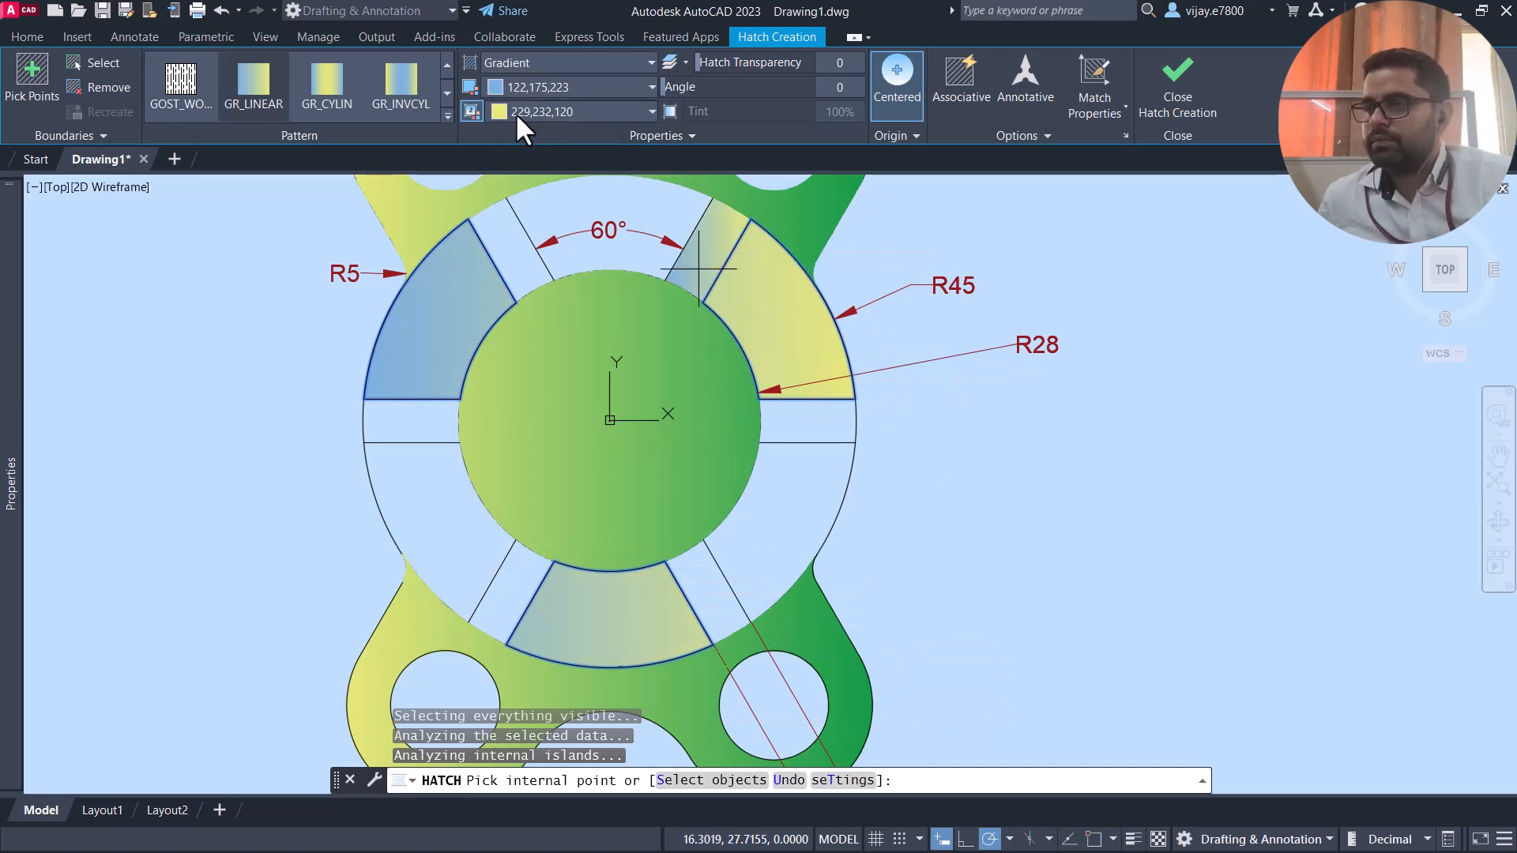
{"action": "scroll", "coordinate": [723, 251], "scroll_direction": "up", "scroll_amount": 2}
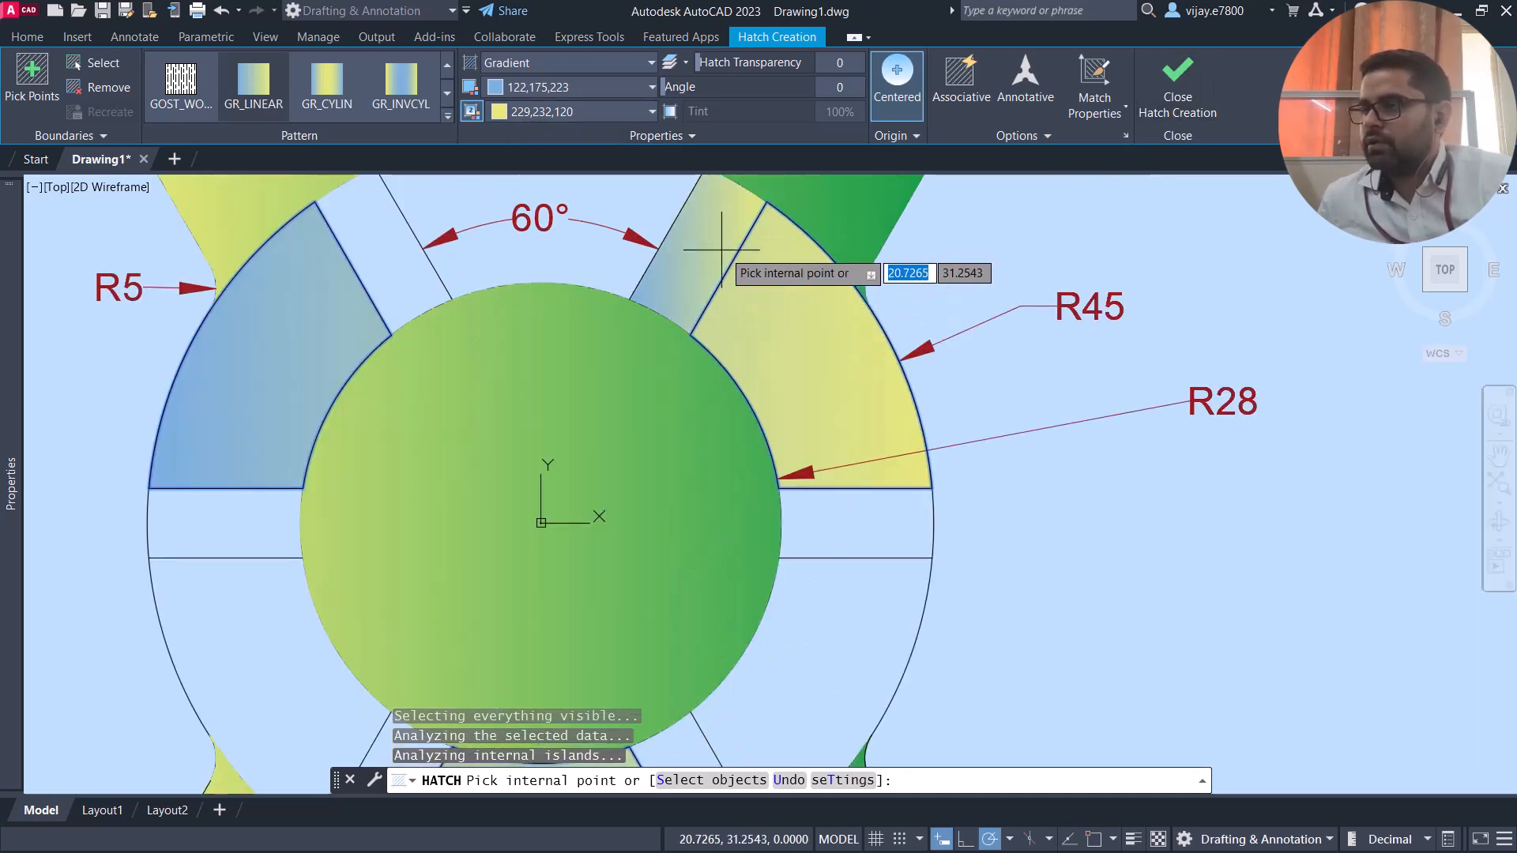
{"action": "left_click", "coordinate": [1184, 87]}
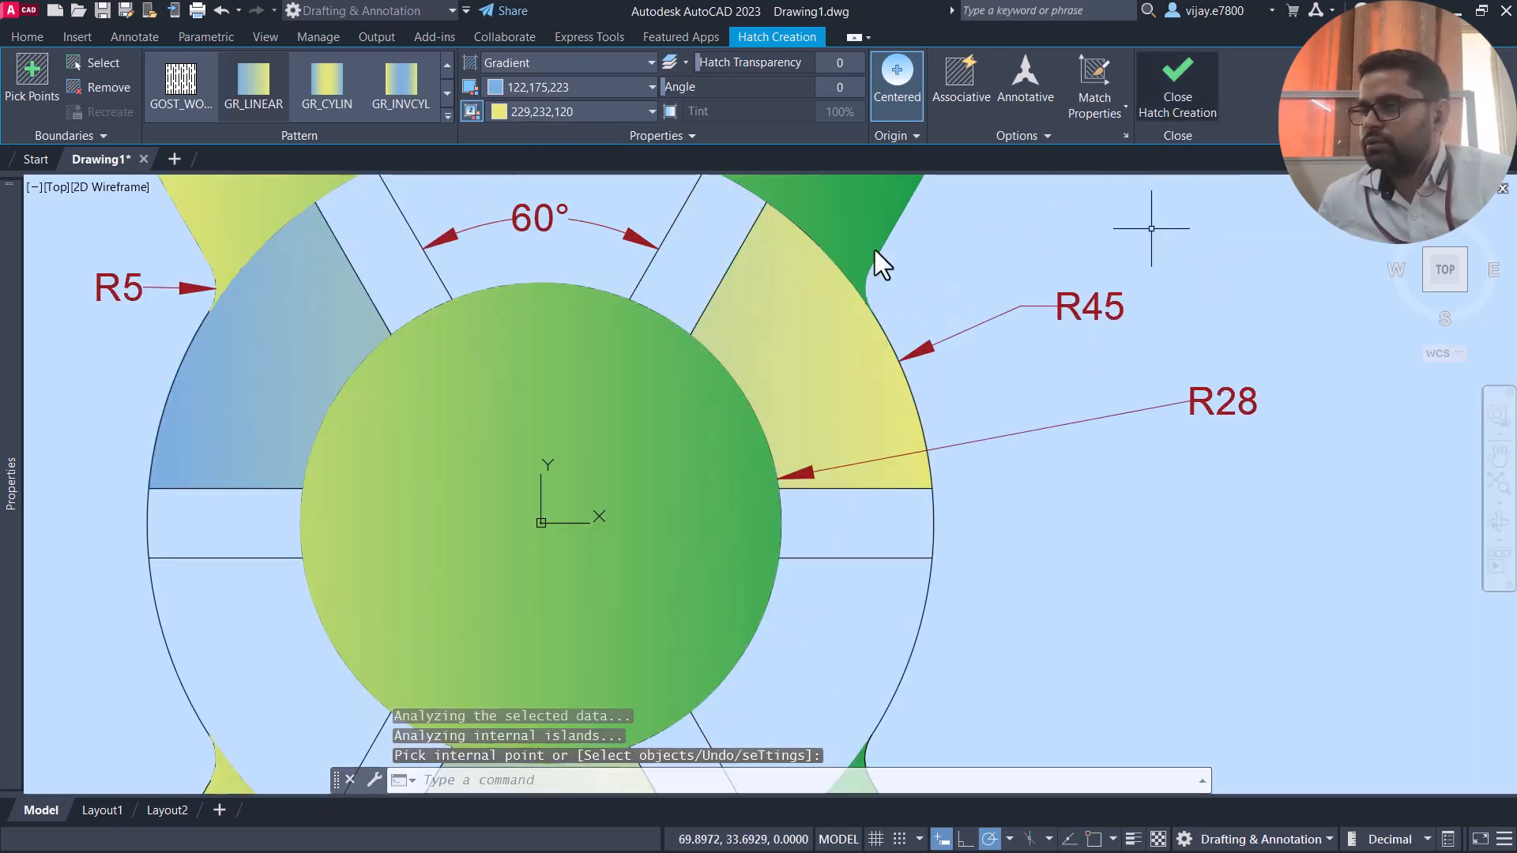
{"action": "scroll", "coordinate": [506, 258], "scroll_direction": "down", "scroll_amount": 2}
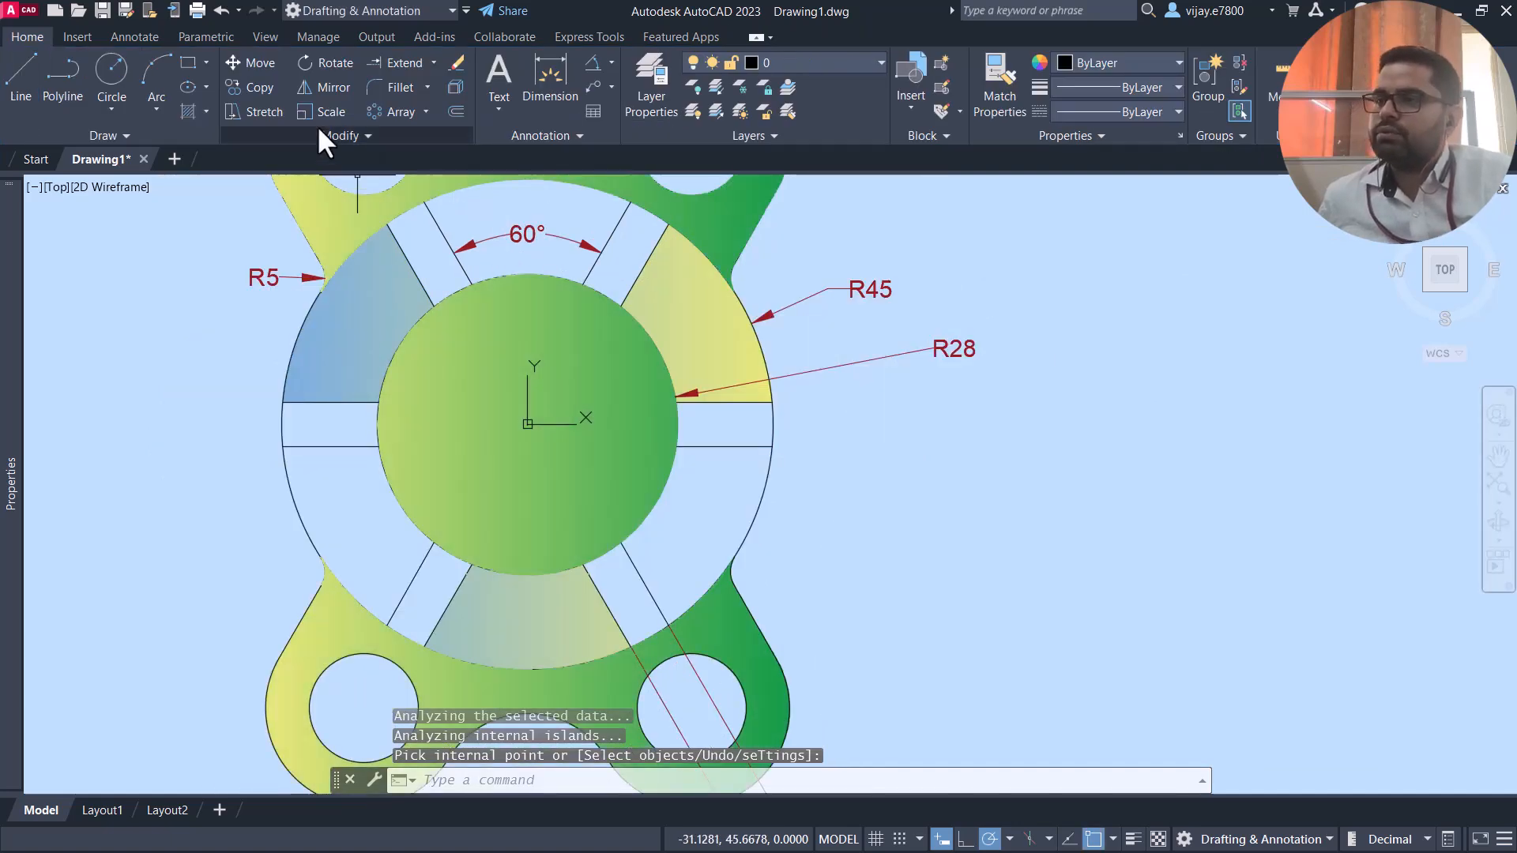
Start another gradient hatch with red 237,31,36 as the first colour and light green 175,217,170 as the second
{"action": "left_click", "coordinate": [187, 110]}
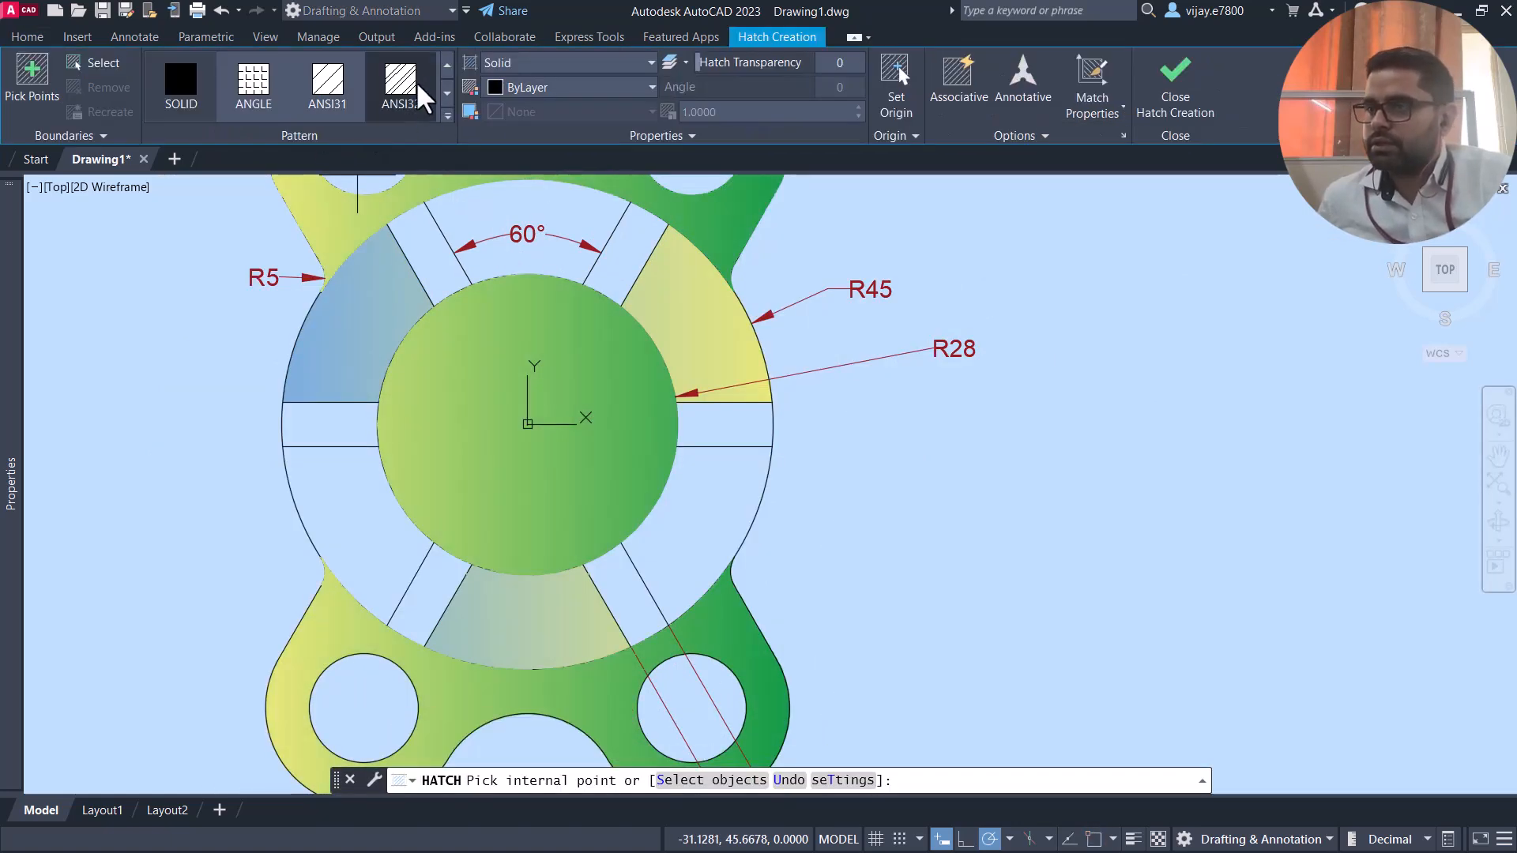
{"action": "left_click", "coordinate": [525, 66]}
{"action": "left_click", "coordinate": [515, 102]}
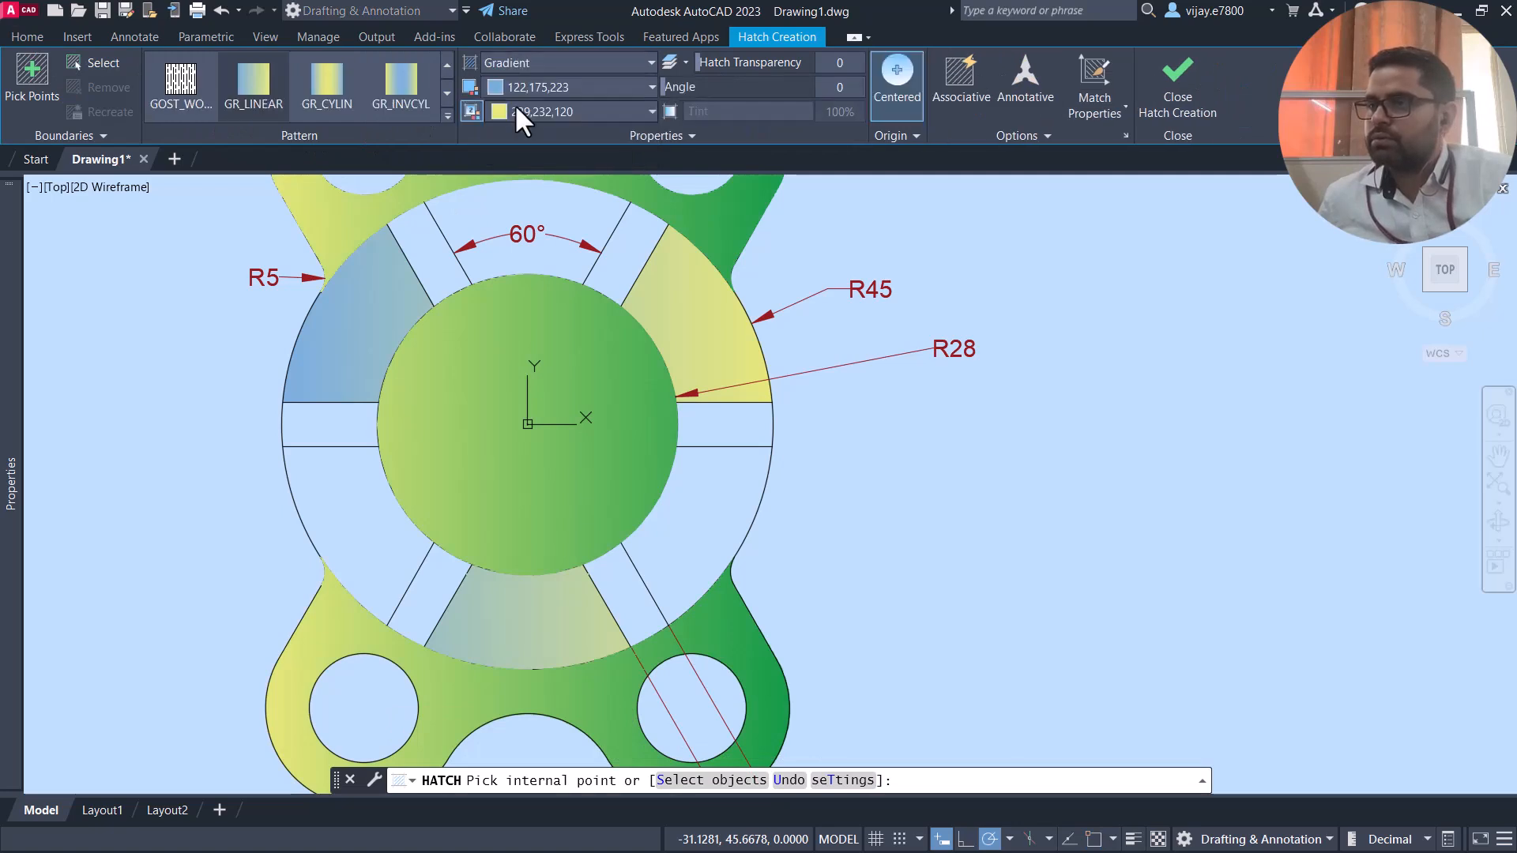
{"action": "left_click", "coordinate": [527, 89]}
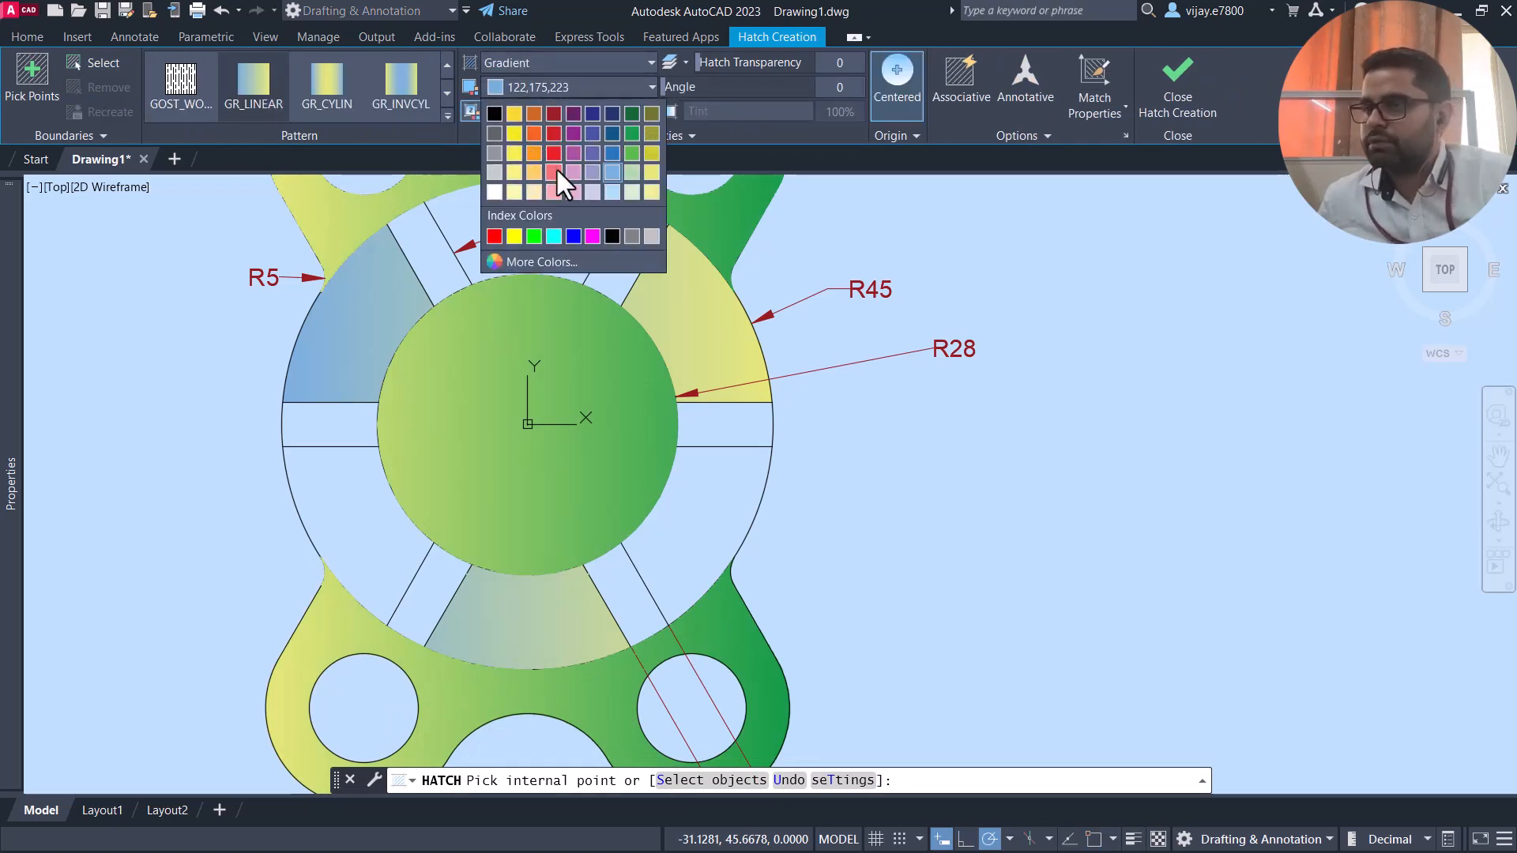
{"action": "left_click", "coordinate": [555, 151]}
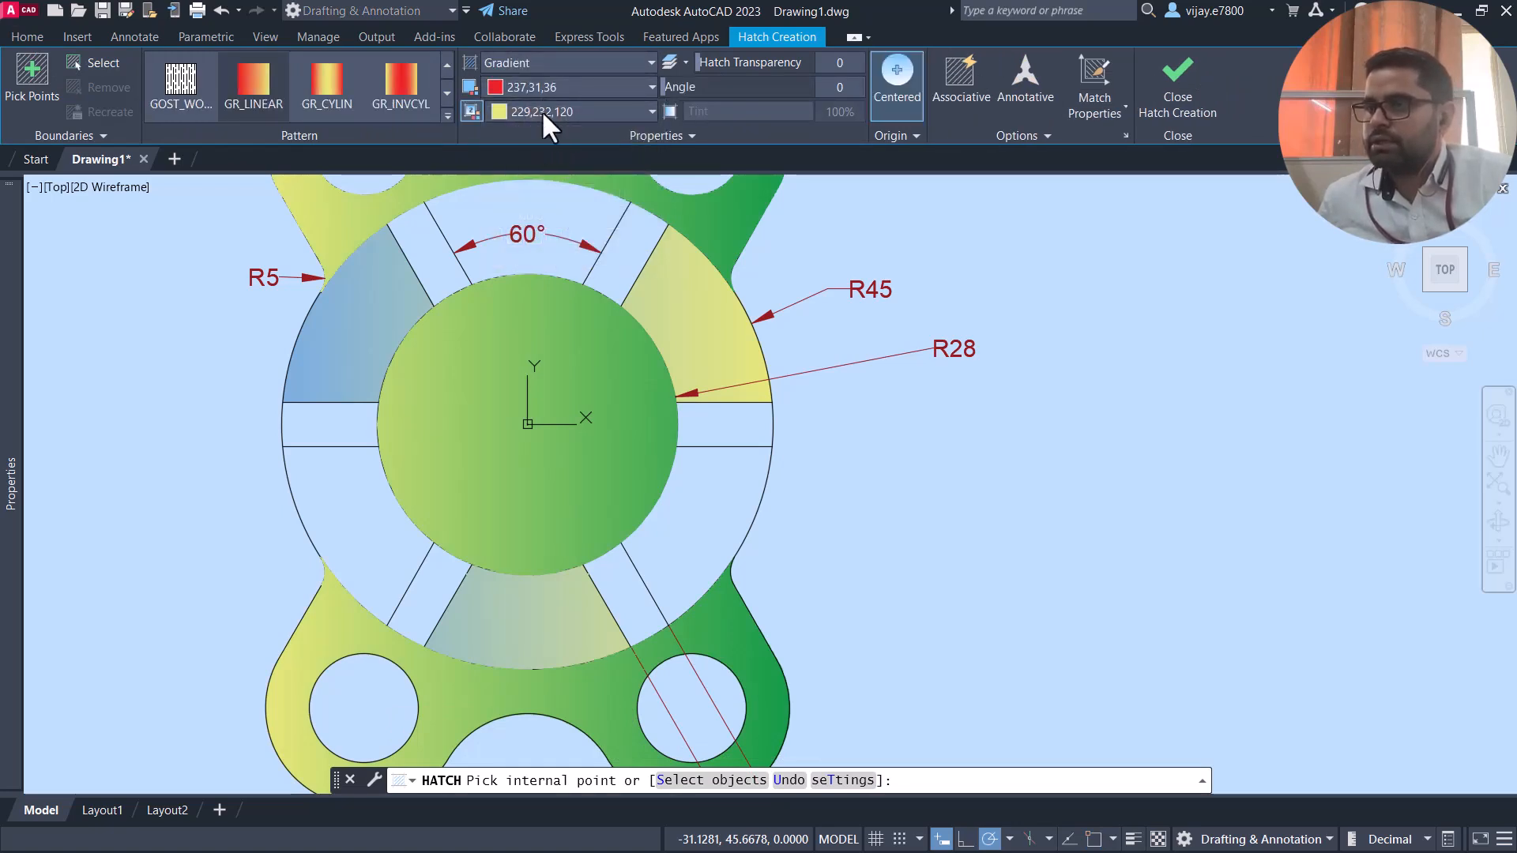
{"action": "left_click", "coordinate": [542, 110]}
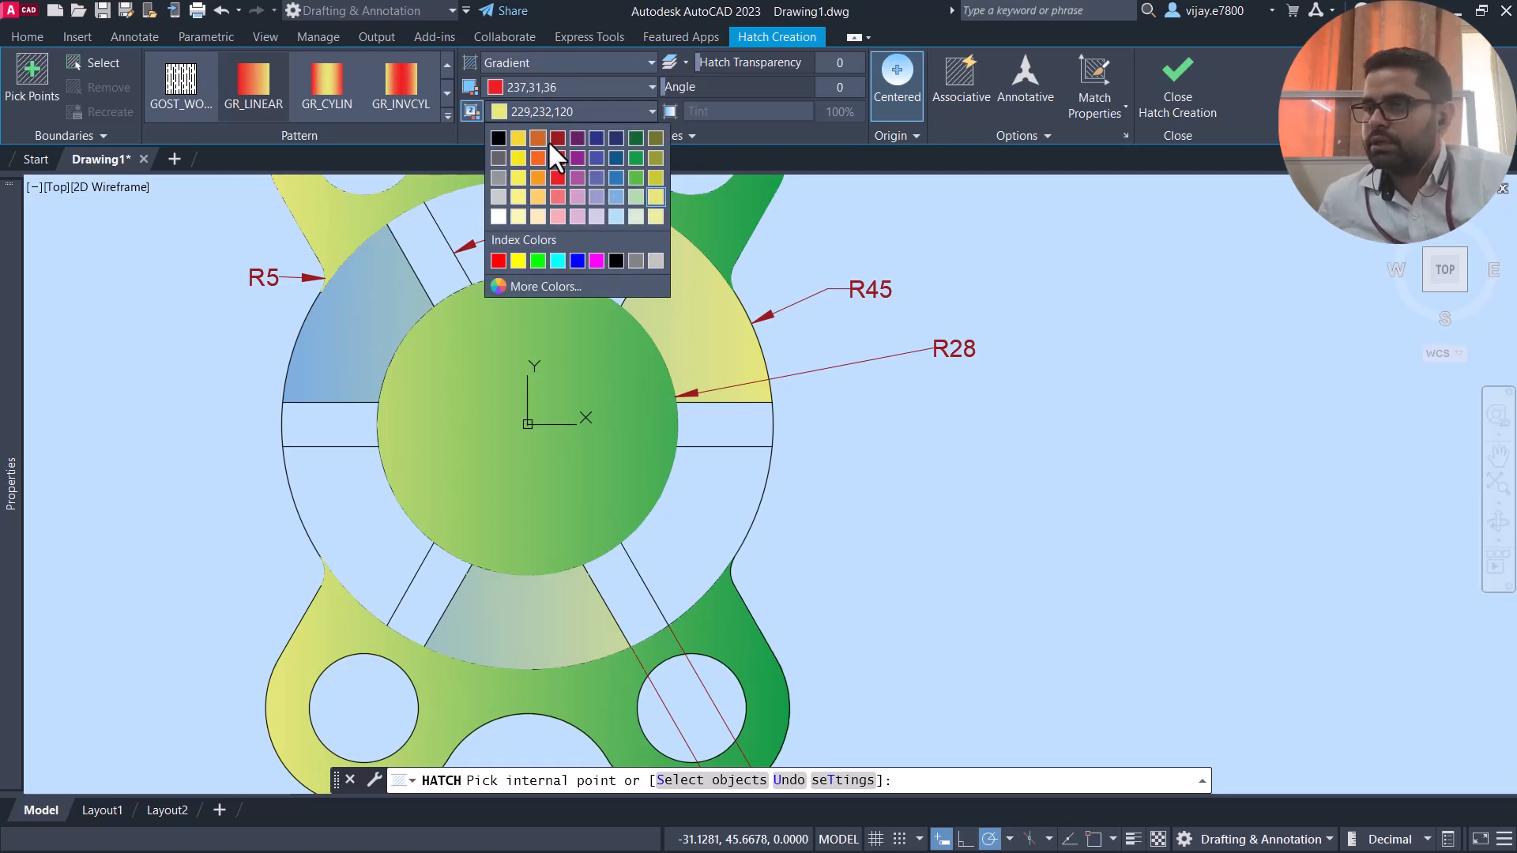
{"action": "left_click", "coordinate": [635, 197]}
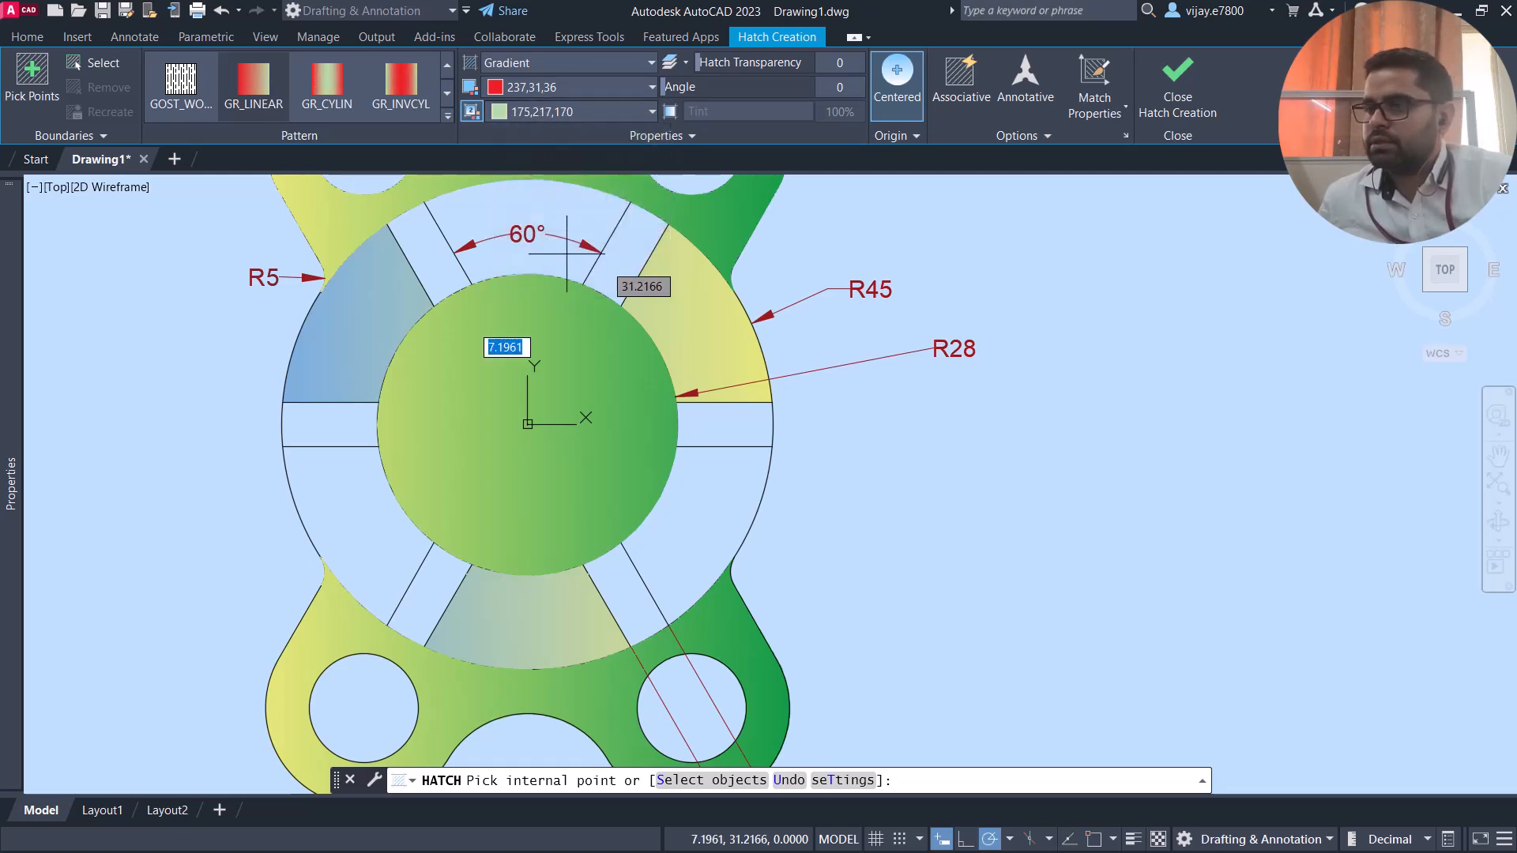
Fill the top, lower-left and lower-right ring segments with the red-to-green gradient and finish the hatch
{"action": "left_click", "coordinate": [517, 225]}
{"action": "left_click", "coordinate": [342, 482]}
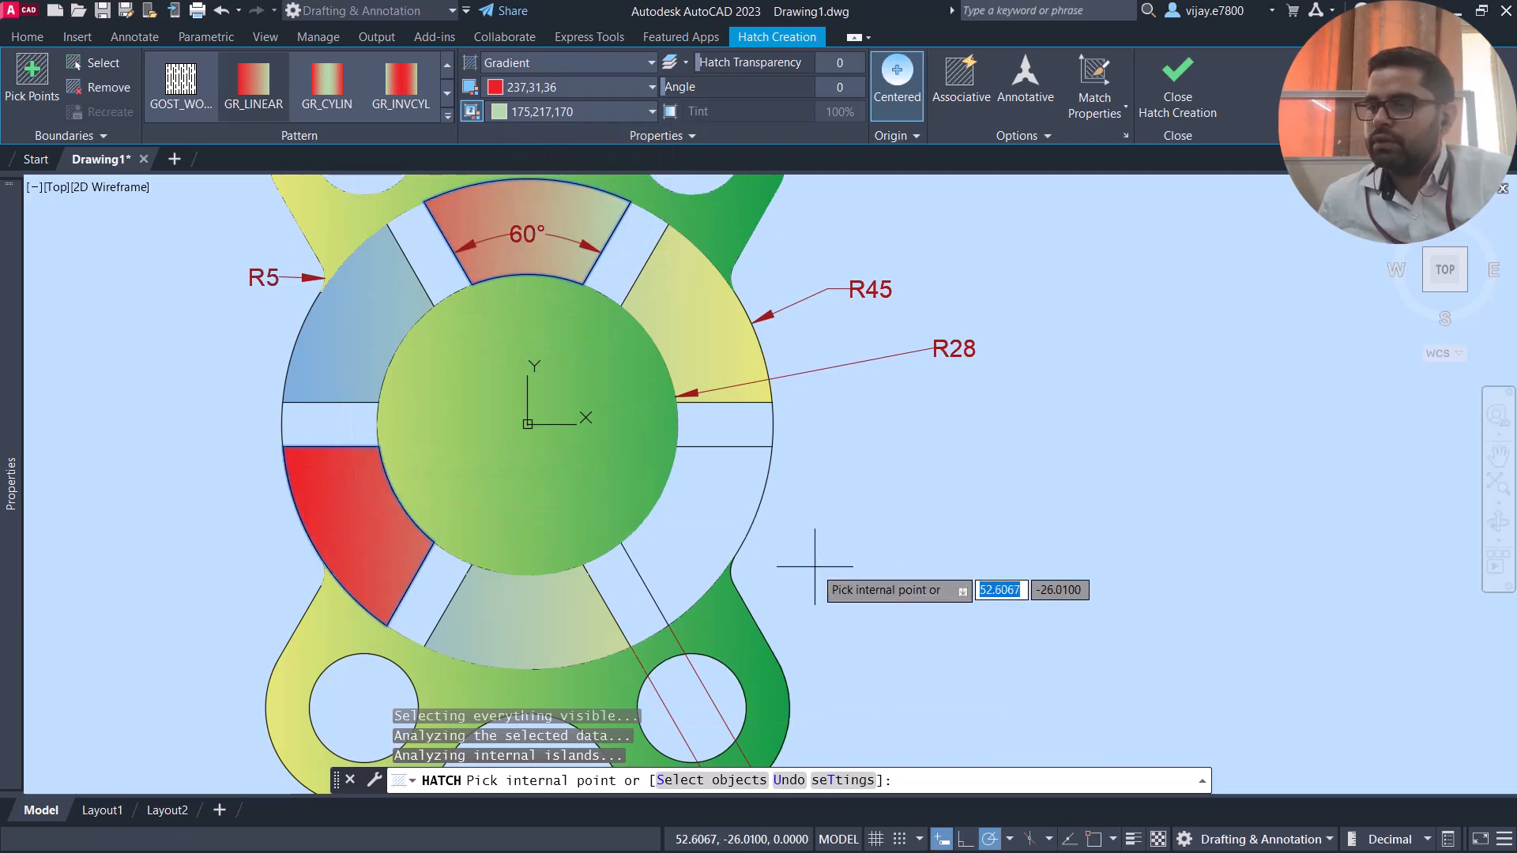
{"action": "left_click", "coordinate": [727, 509]}
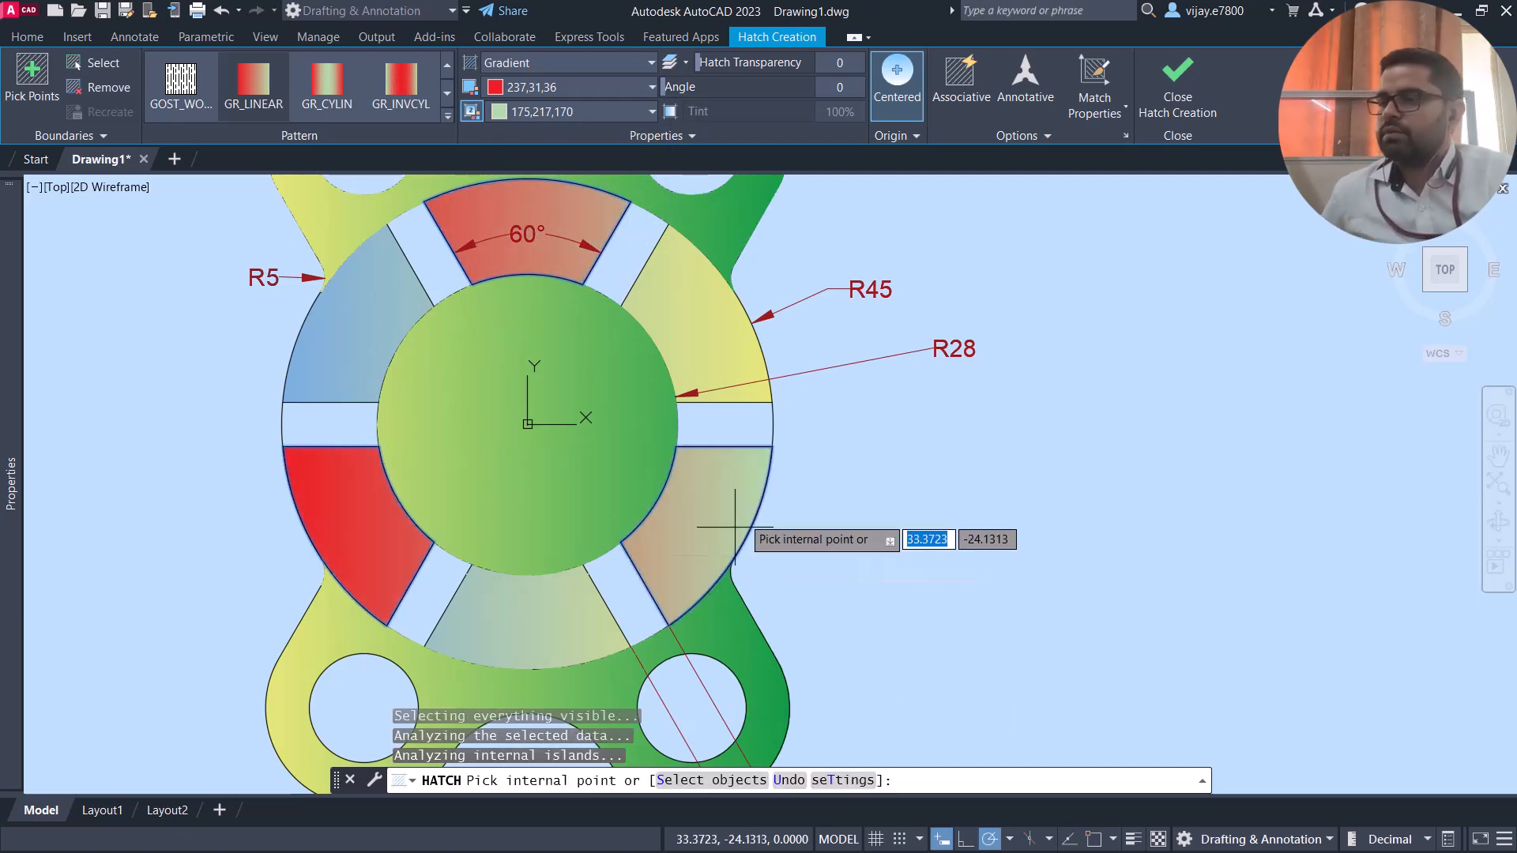
{"action": "left_click", "coordinate": [1183, 111]}
{"action": "scroll", "coordinate": [726, 523], "scroll_direction": "down", "scroll_amount": 2}
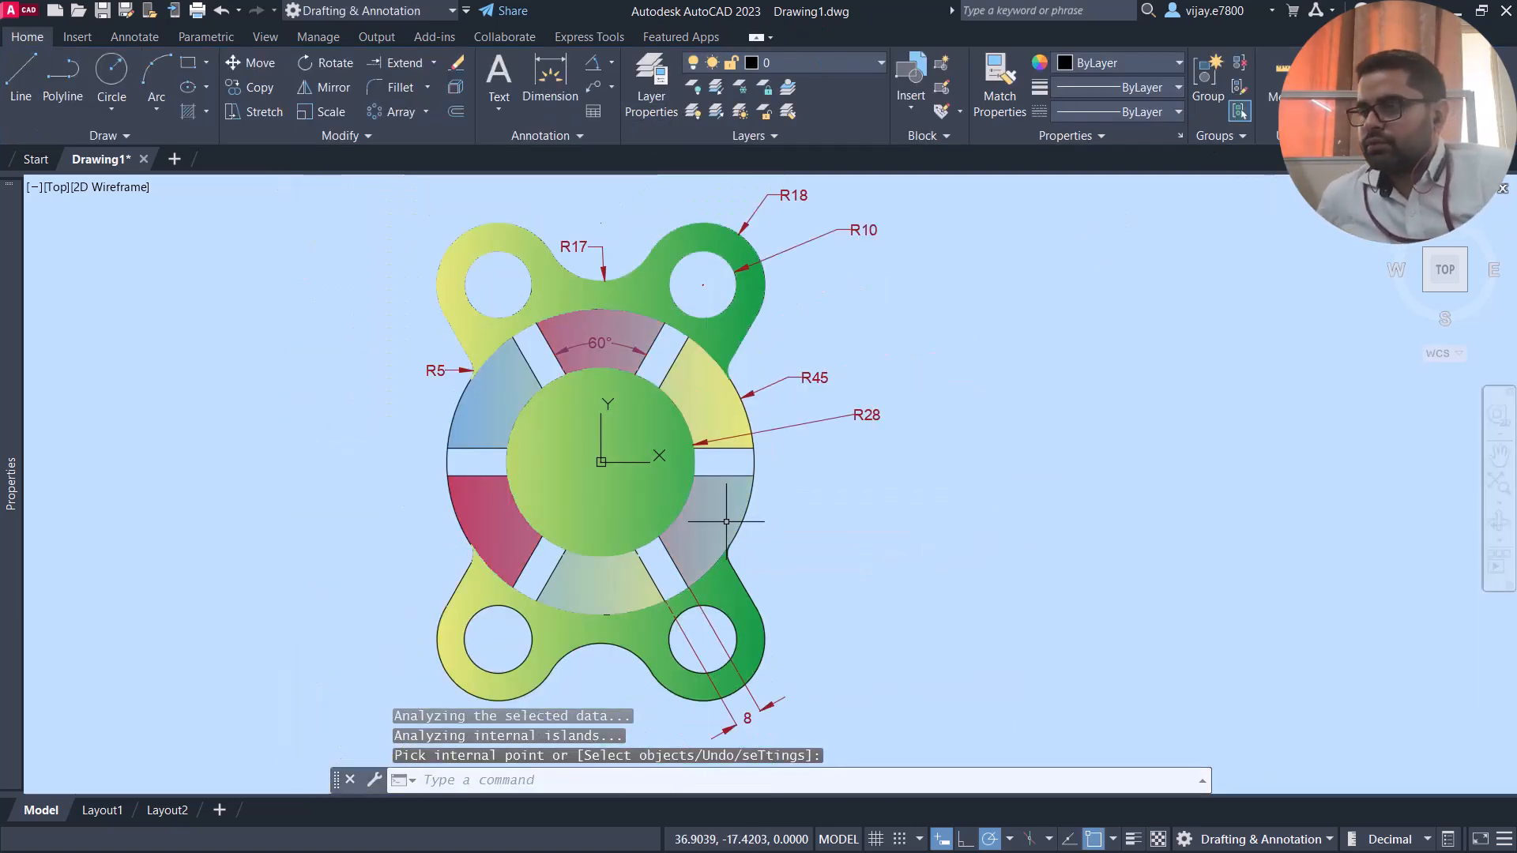